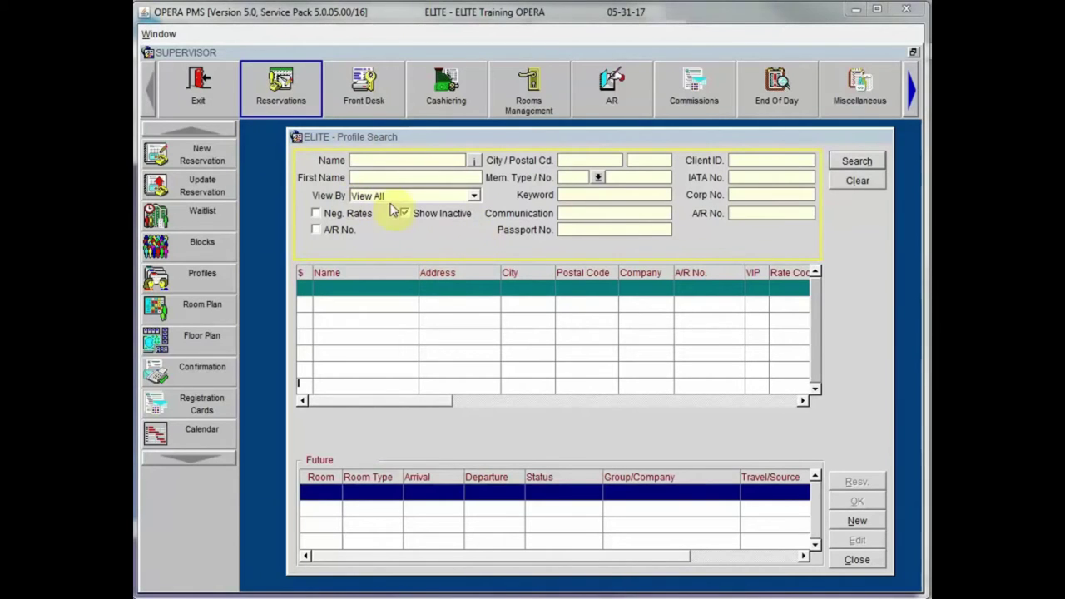
Step: Set the Profile Search View By filter to Individual and tick Show Inactive
left_click(475, 197)
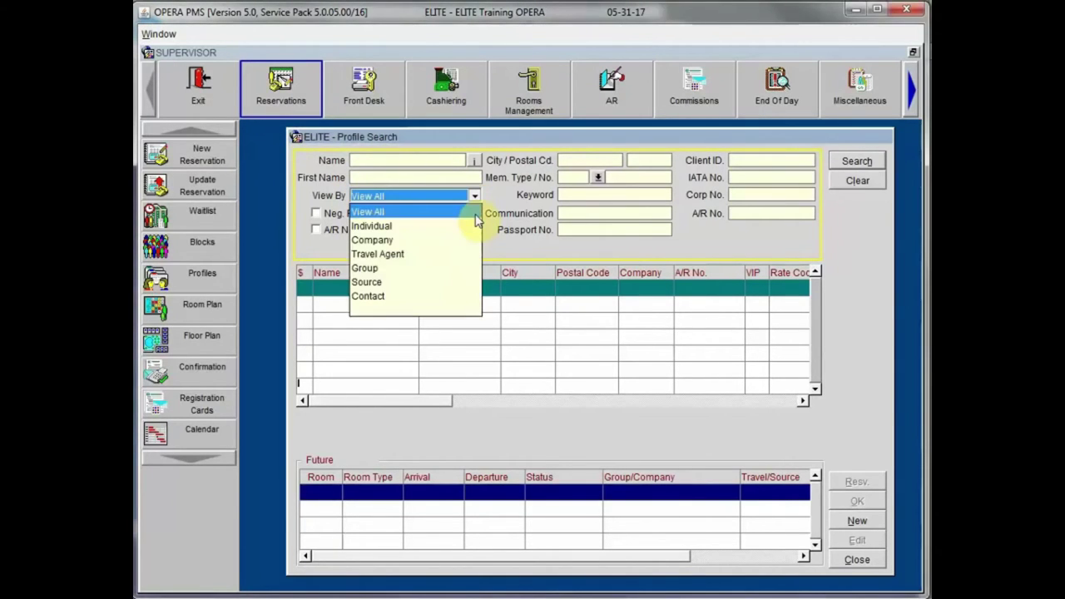
left_click(415, 229)
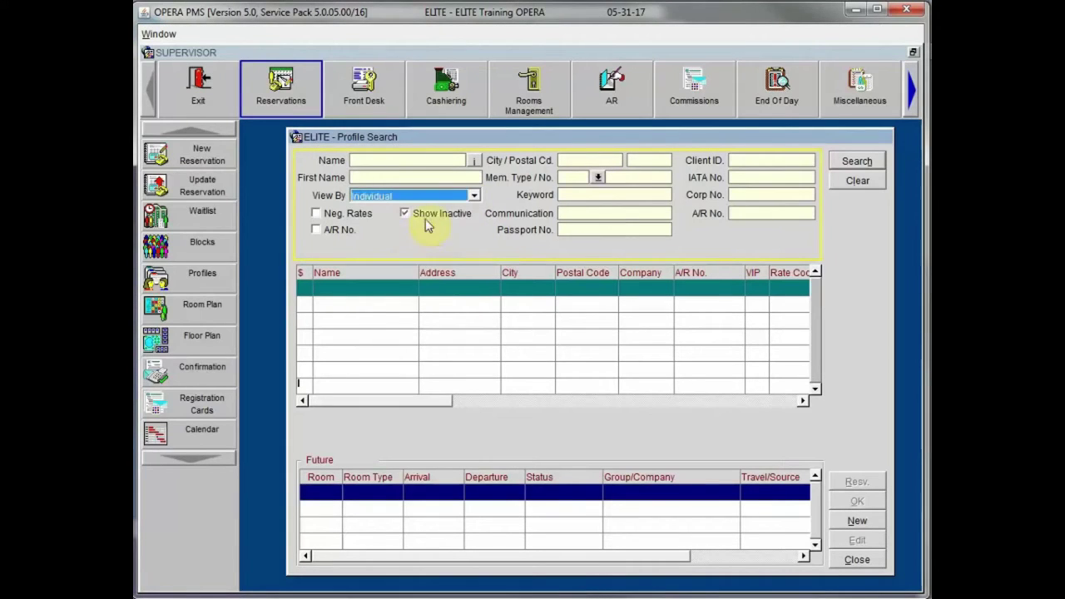
left_click(472, 197)
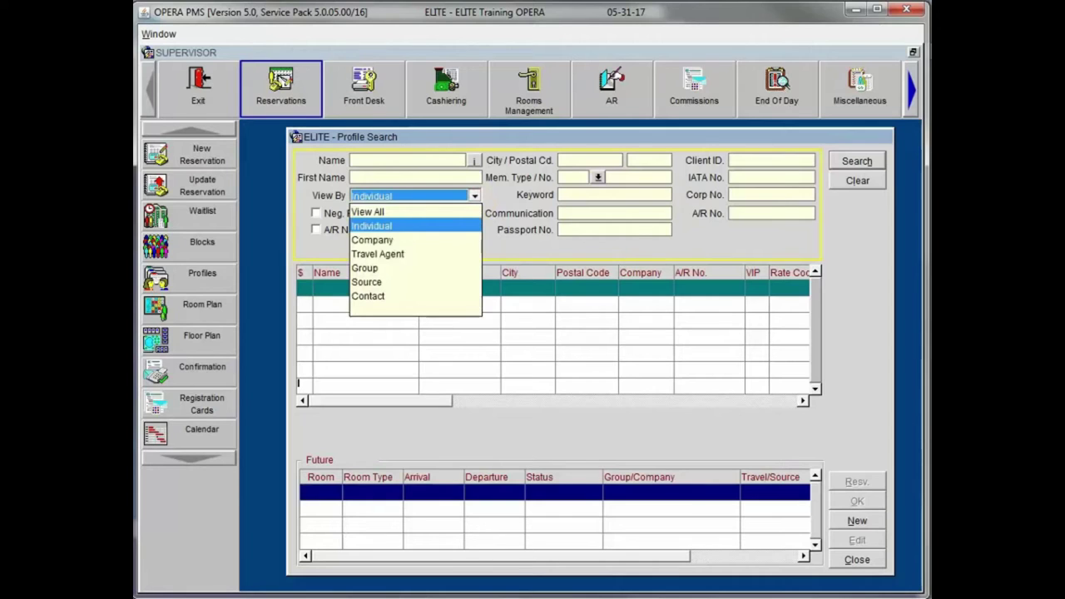
key("Return")
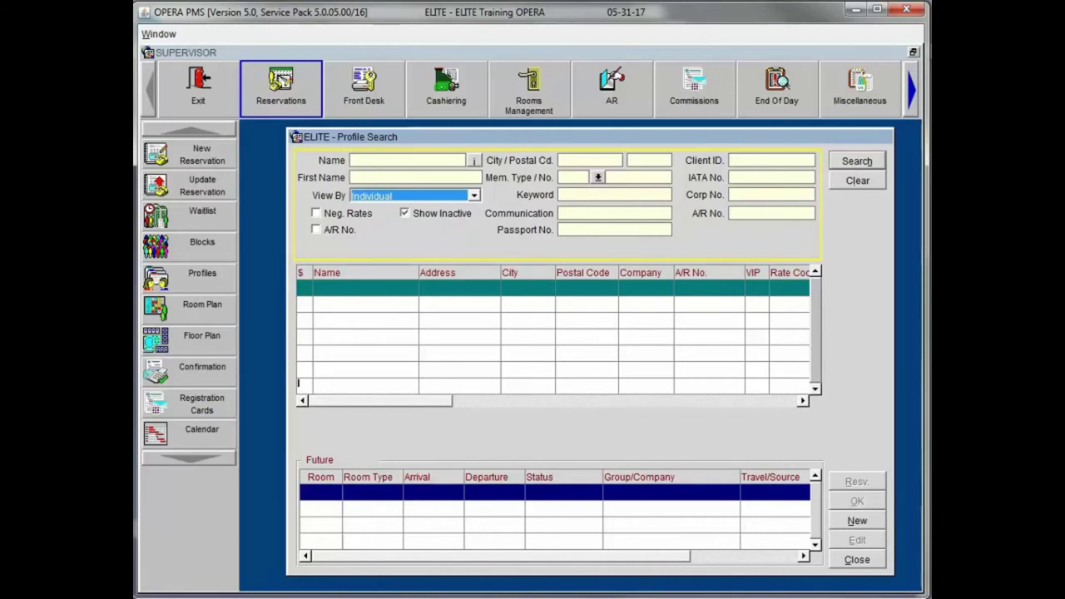
left_click(474, 196)
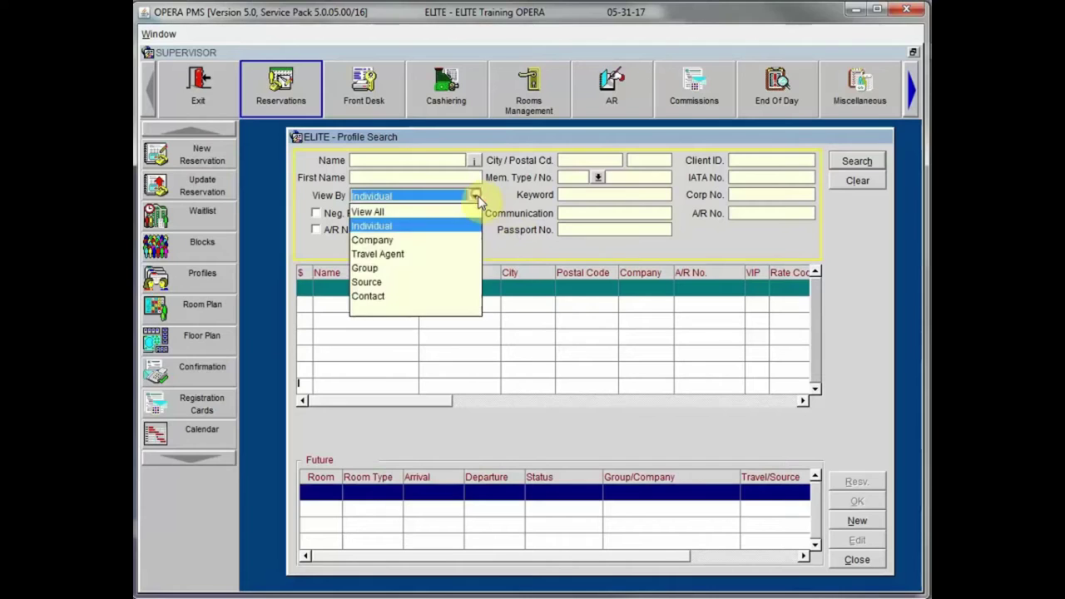
left_click(836, 422)
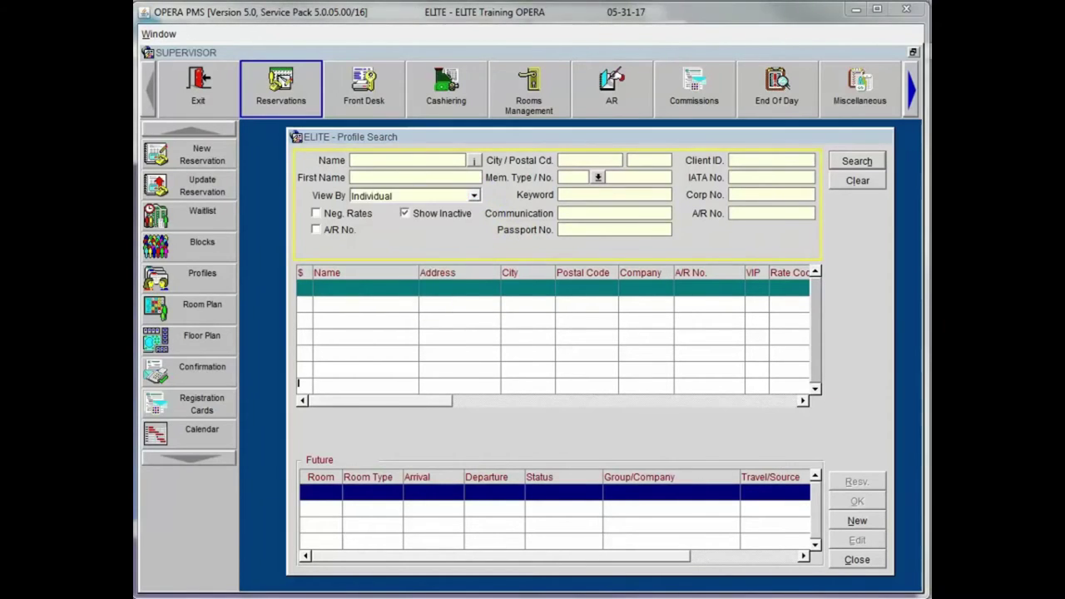
left_click(412, 205)
Step: Filter the profile search to Company, then switch it to Travel Agent
left_click(474, 198)
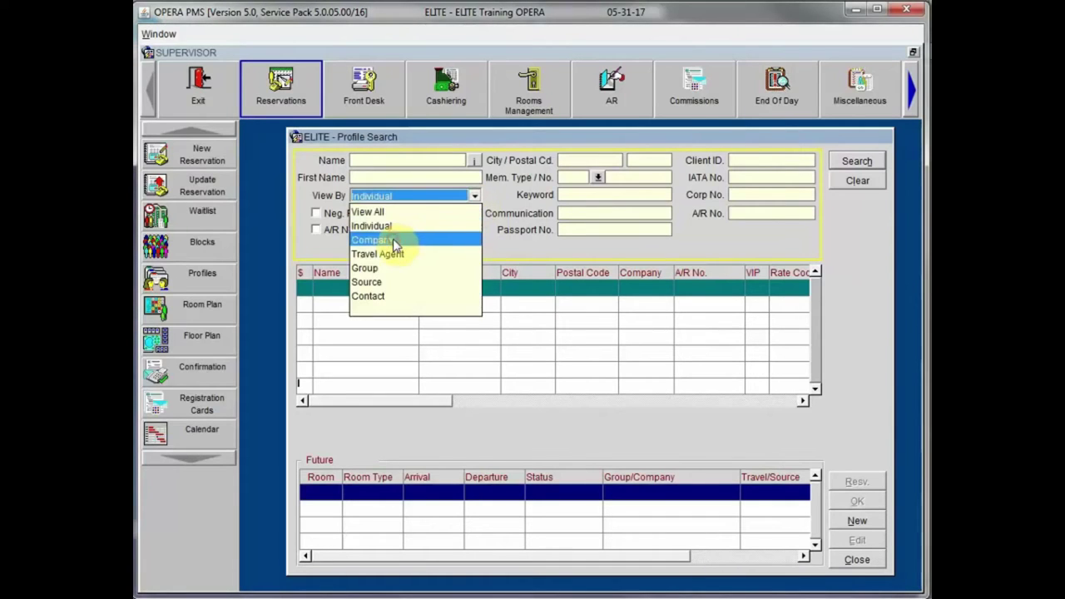
left_click(395, 241)
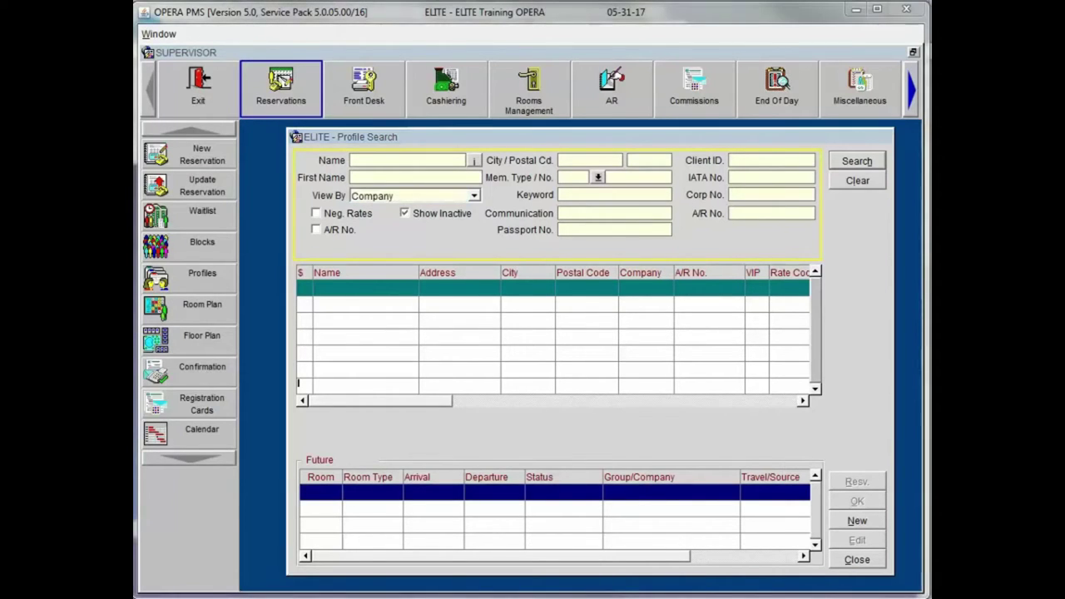
left_click(474, 196)
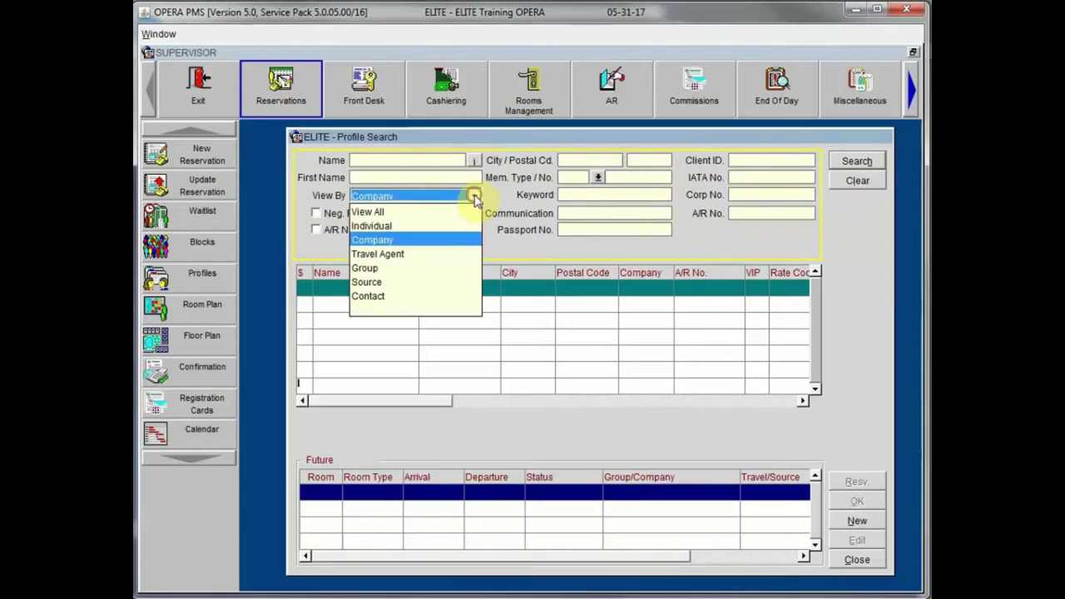
left_click(430, 254)
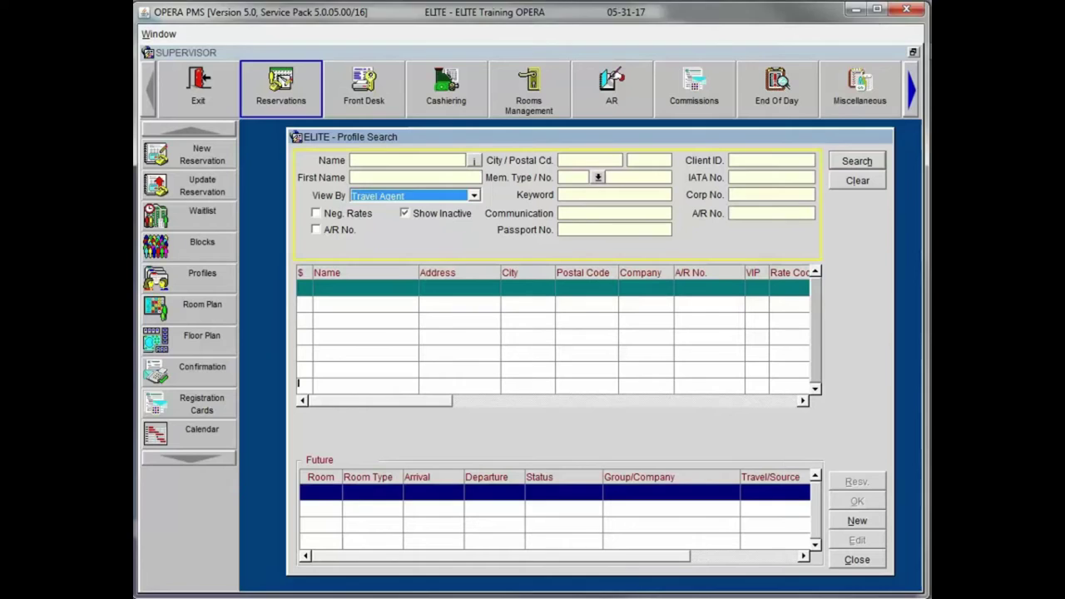
Step: Change View By to Source, then Group, and finally Contact profiles
left_click(473, 195)
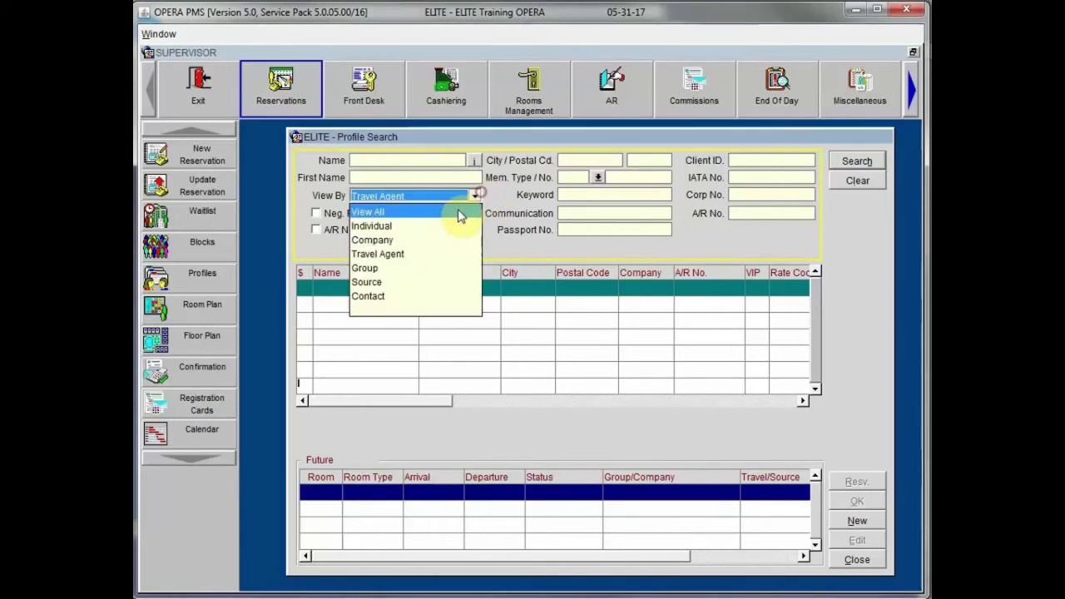
left_click(440, 283)
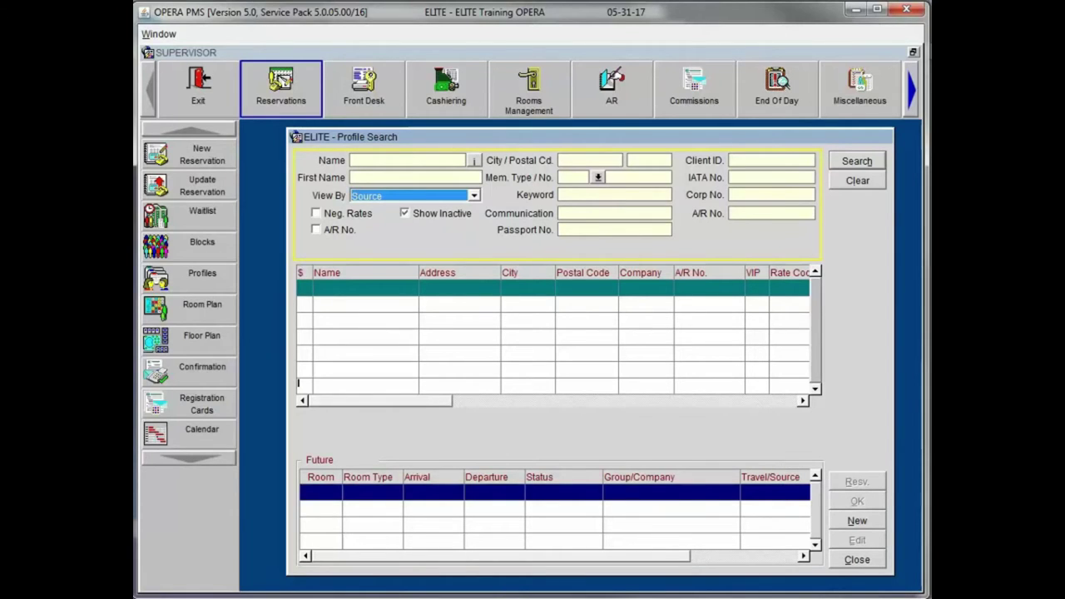
left_click(473, 196)
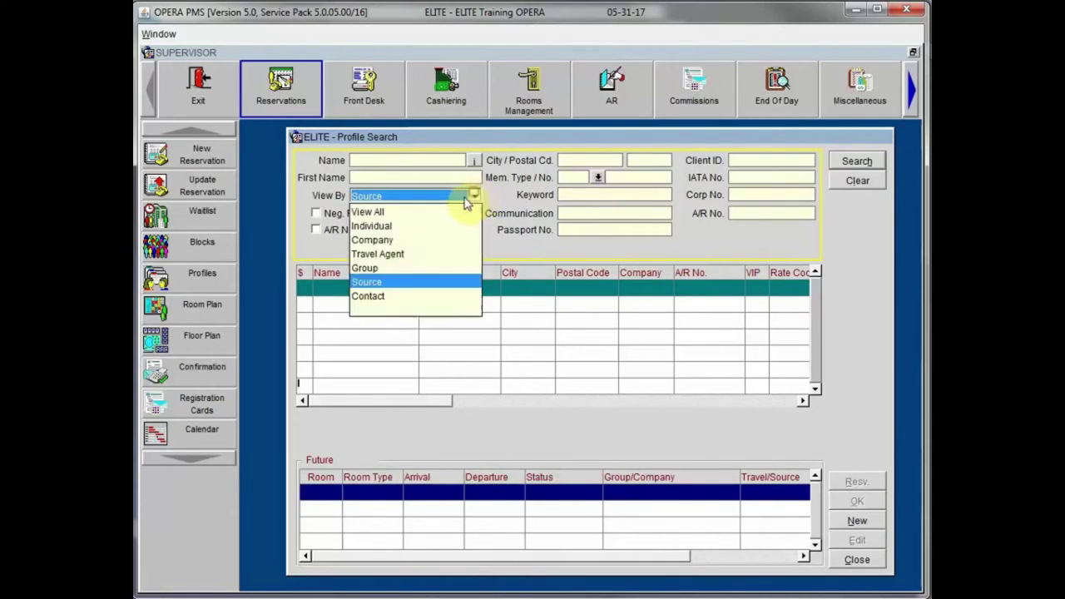
left_click(393, 269)
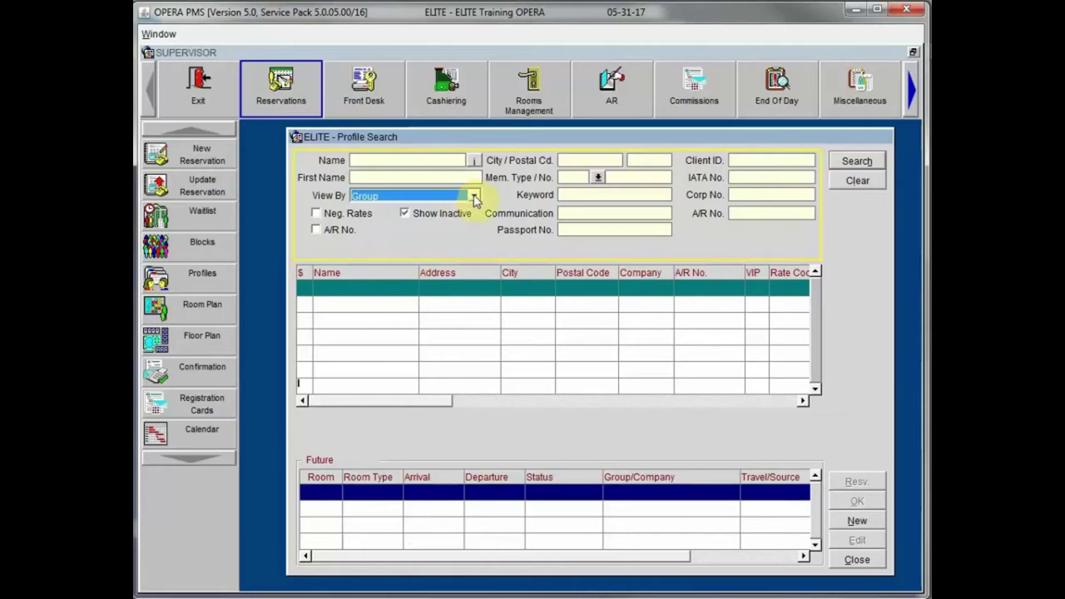
left_click(474, 195)
left_click(377, 297)
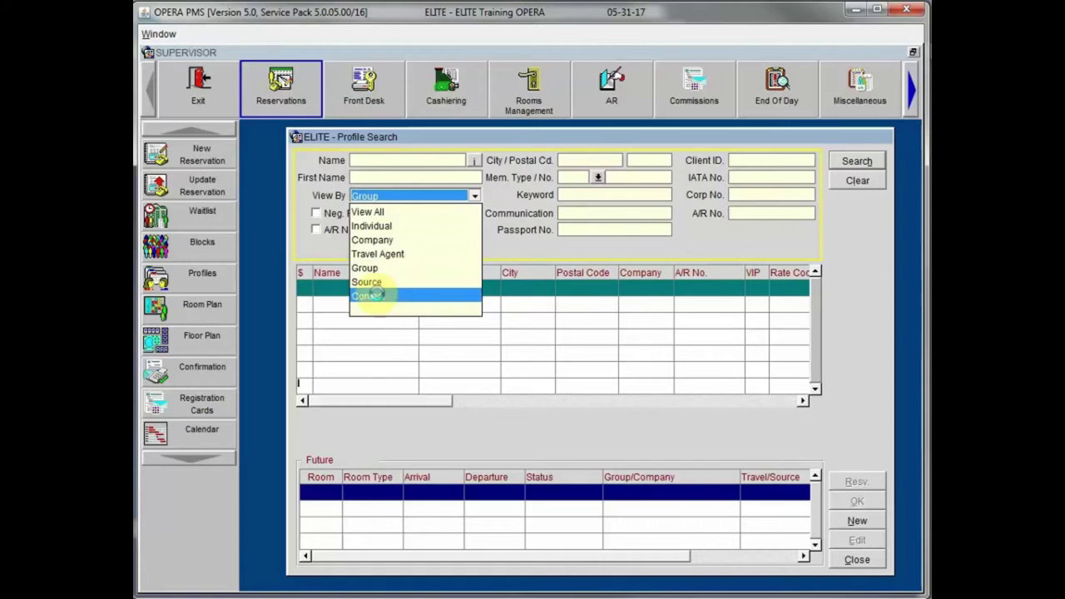
left_click(367, 297)
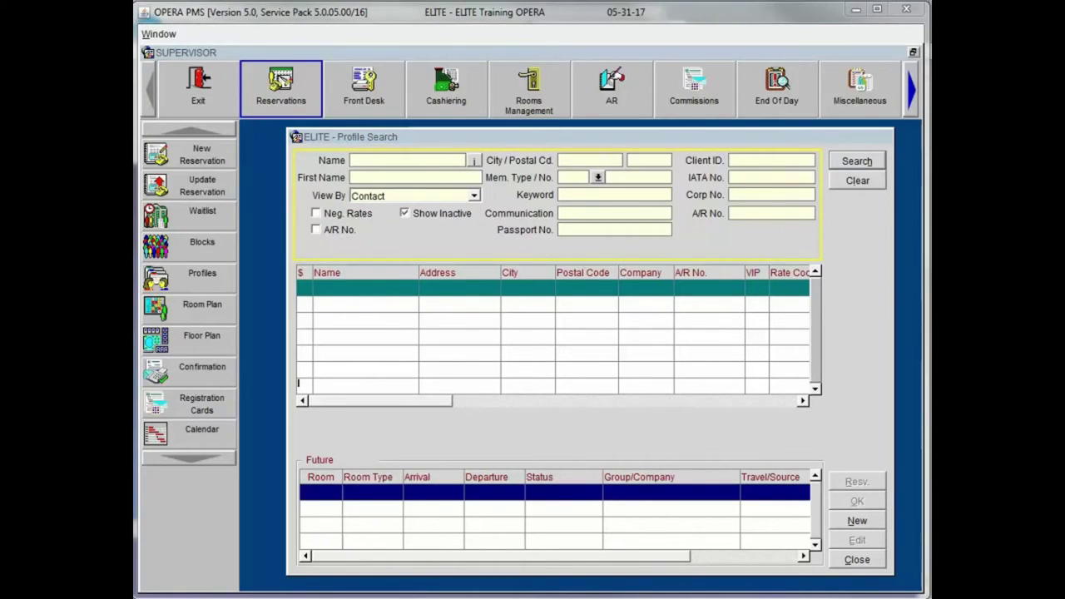
Step: Close Profile Search and reopen it from the Profiles sidebar with View All restored
left_click(856, 561)
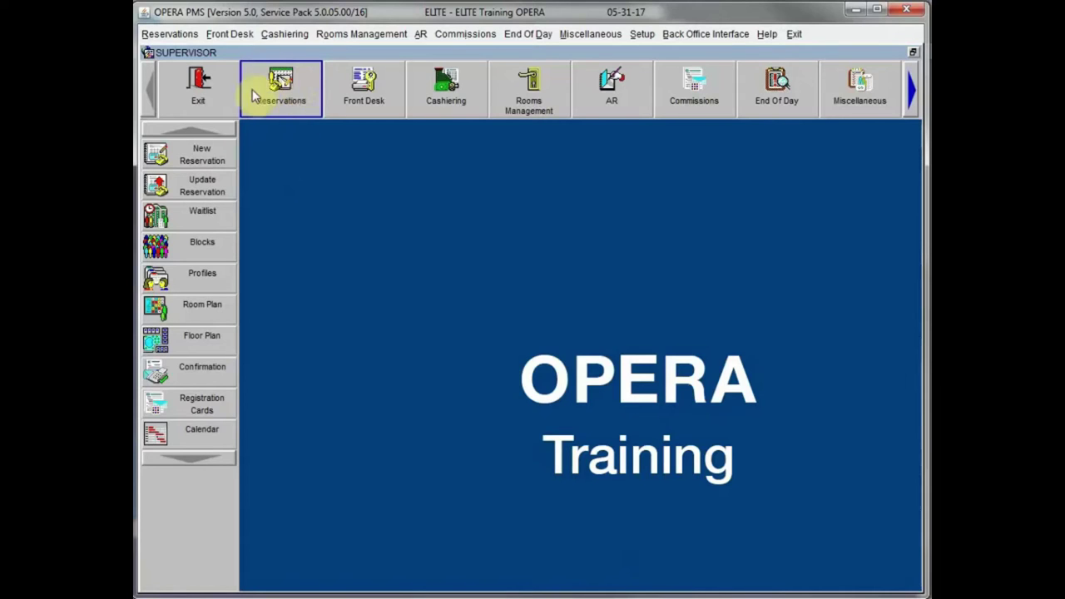
left_click(172, 35)
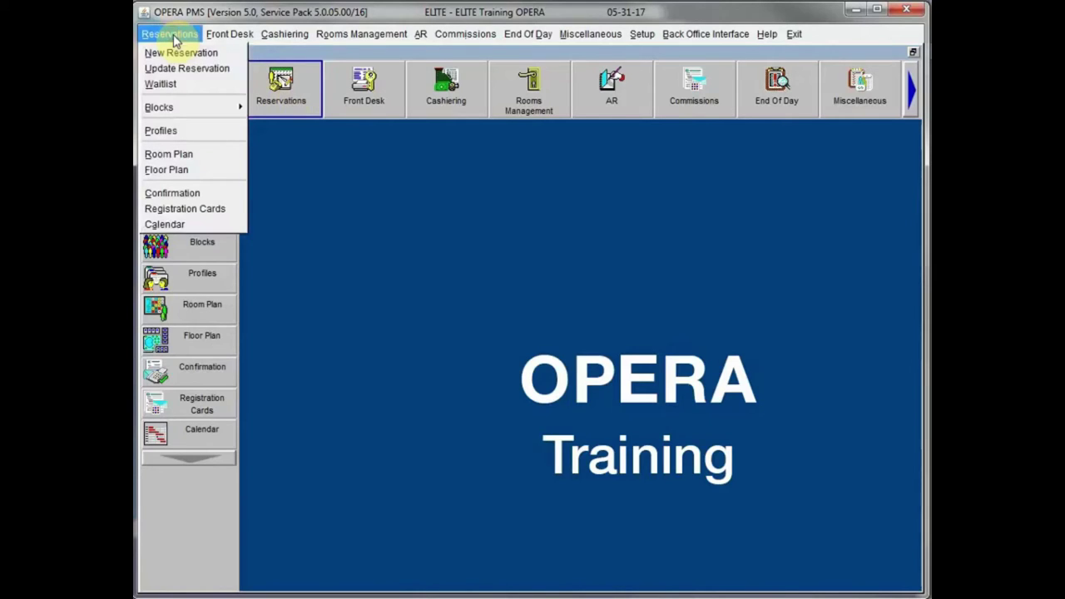
left_click(166, 132)
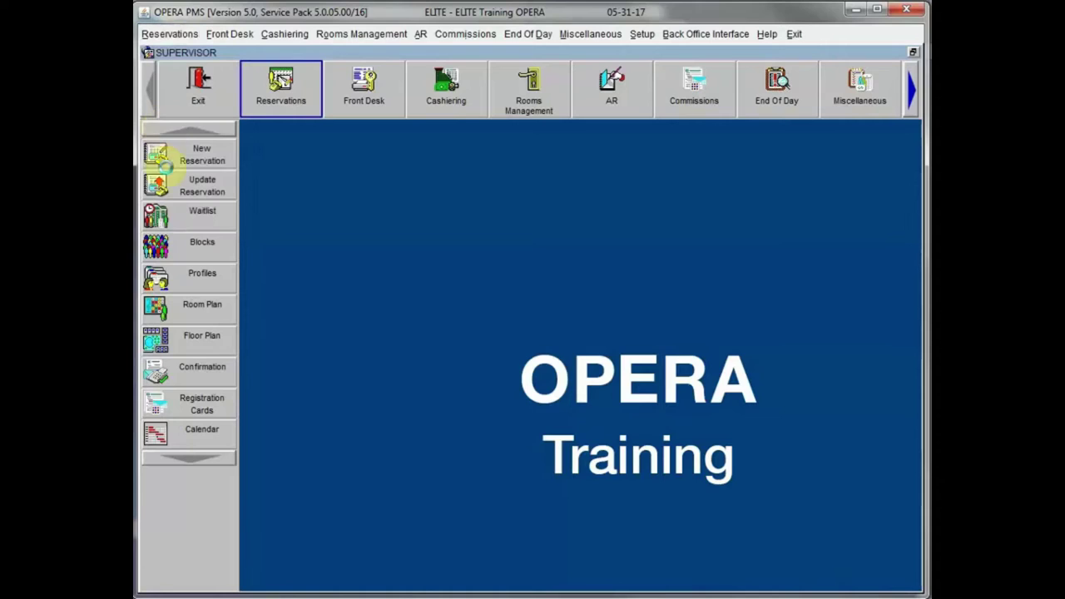
left_click(155, 274)
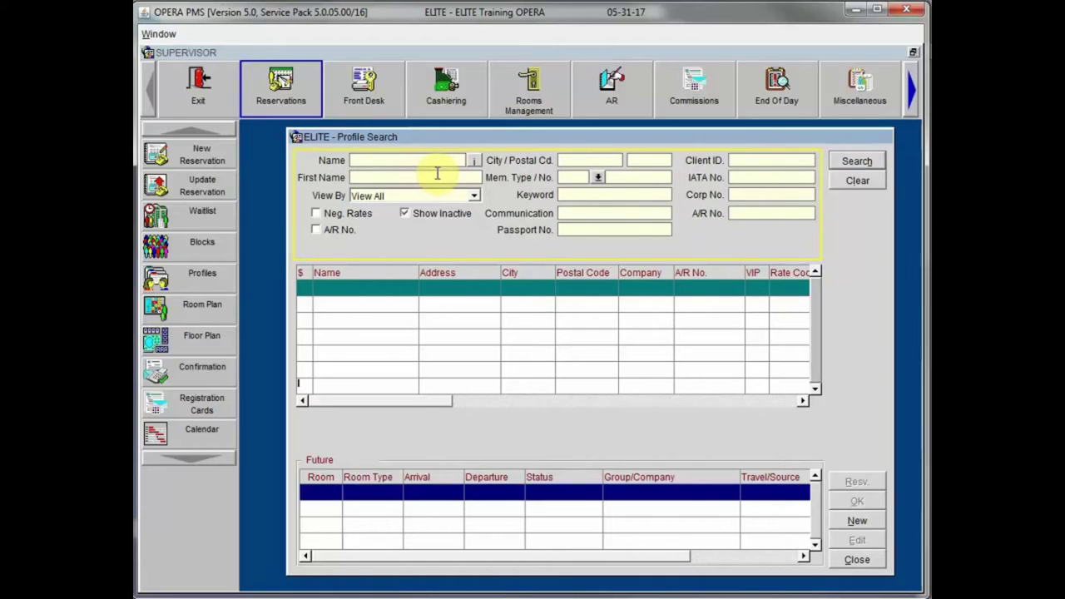
Step: Try the name, View By and communication fields, move the window, then close Profile Search
left_click(380, 180)
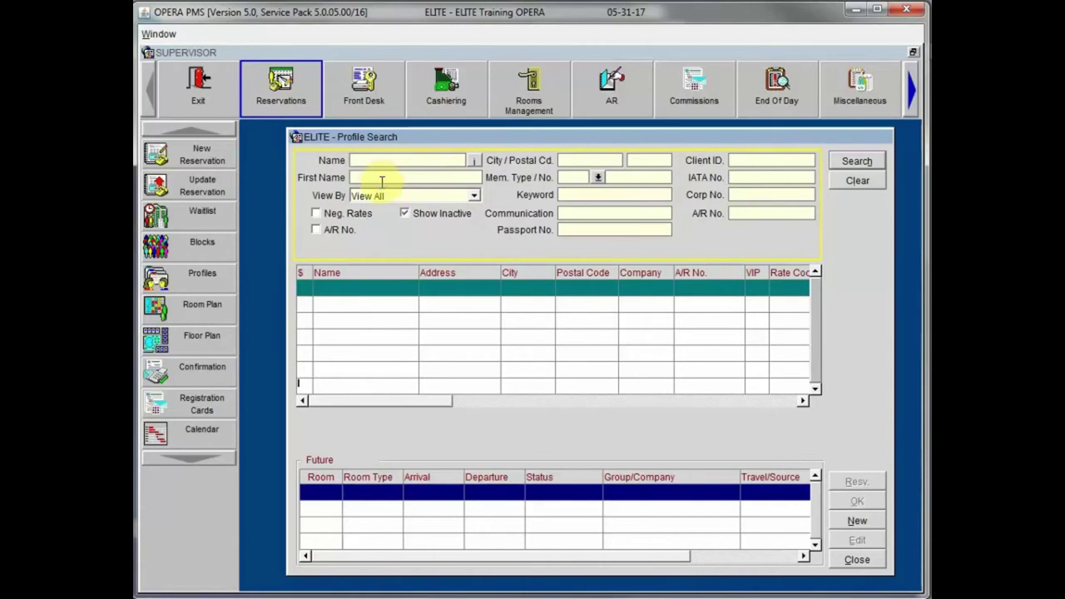
left_click(474, 196)
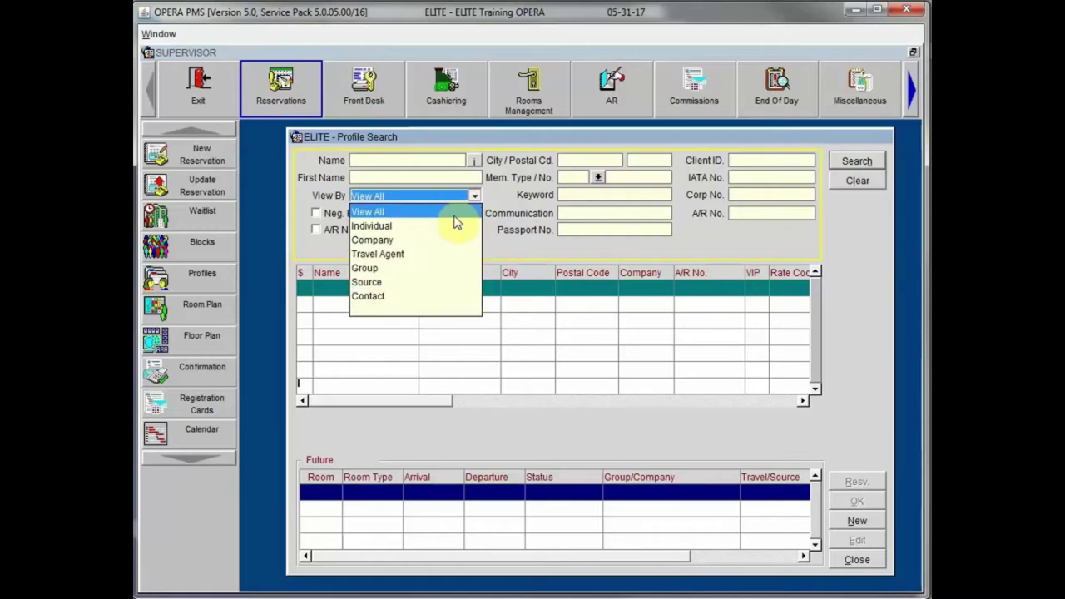
left_click(600, 213)
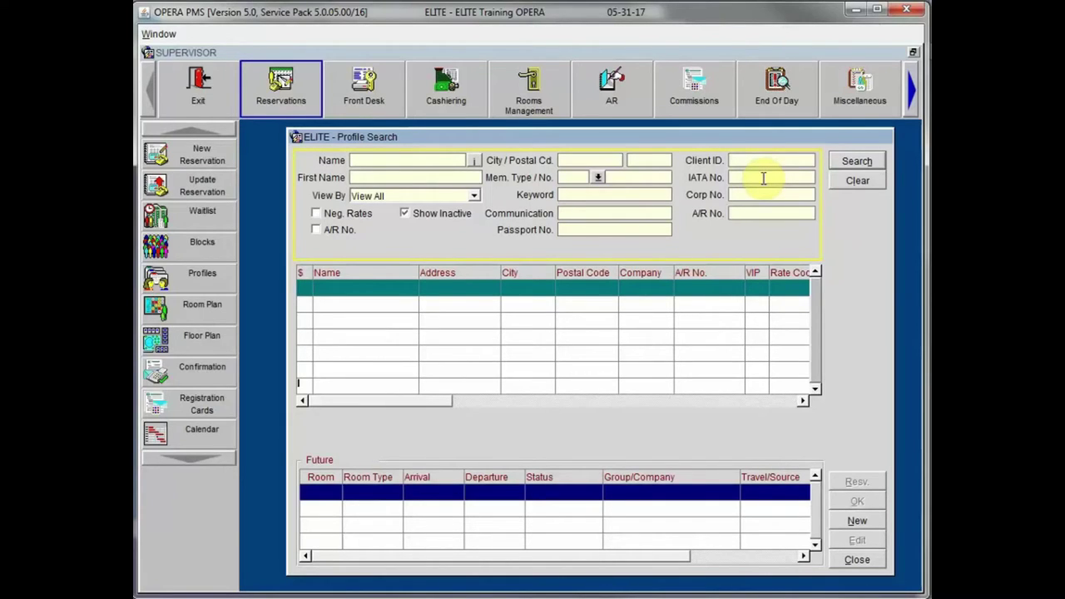
left_click_drag(725, 136, 710, 115)
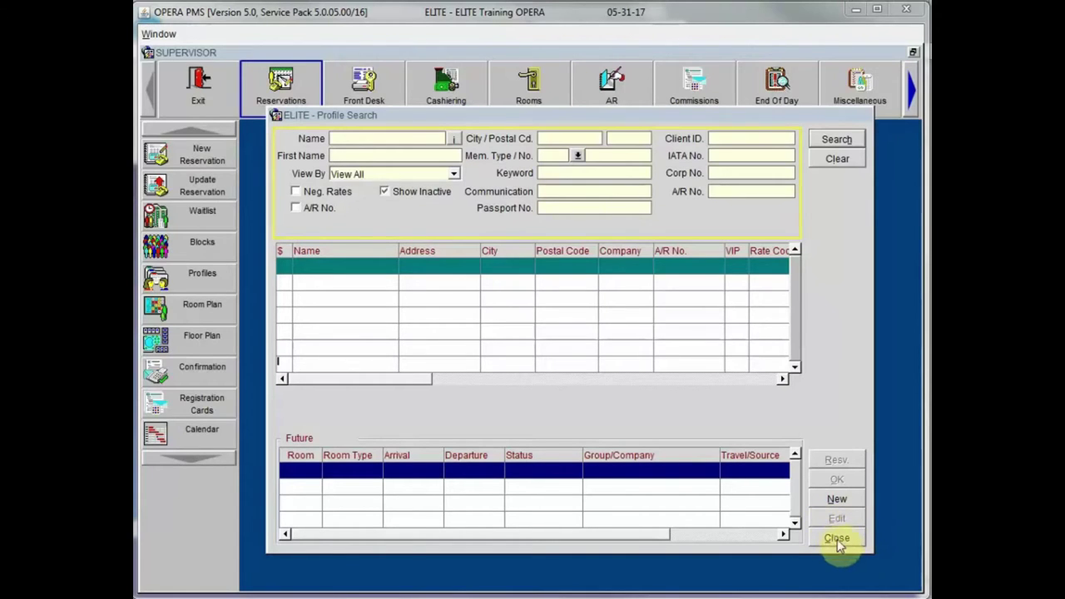
left_click(836, 539)
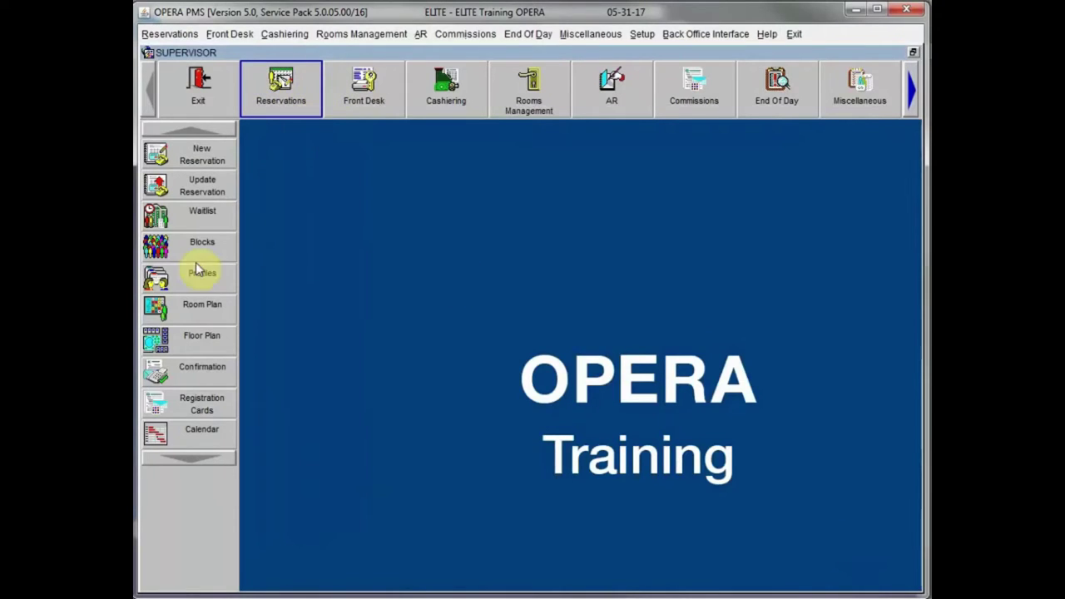
Step: Run a %smi wildcard name search in Profile Search, which finds no profiles
left_click(155, 279)
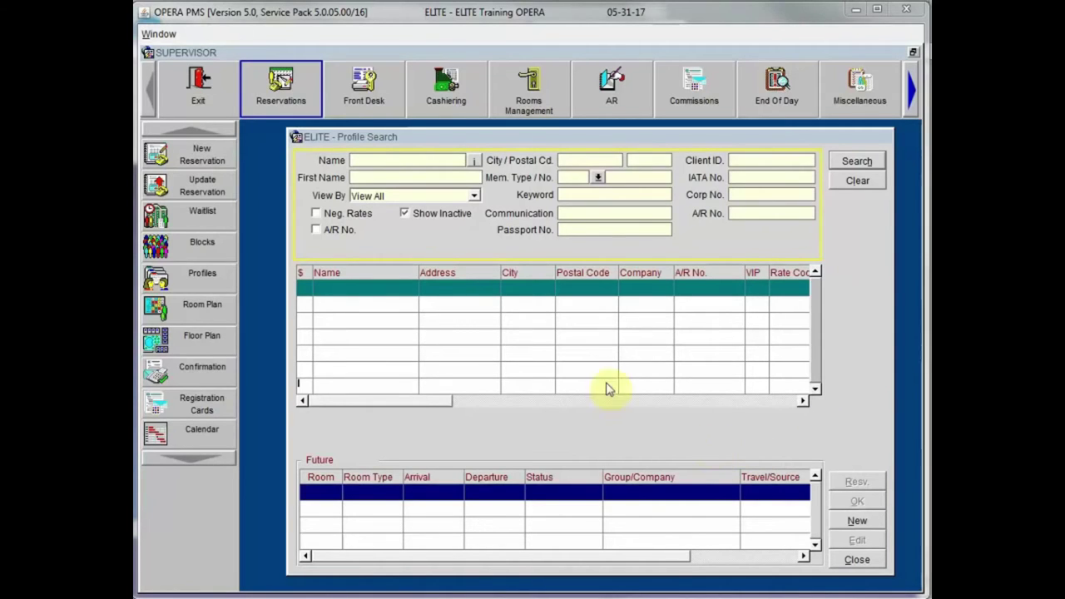
left_click(382, 161)
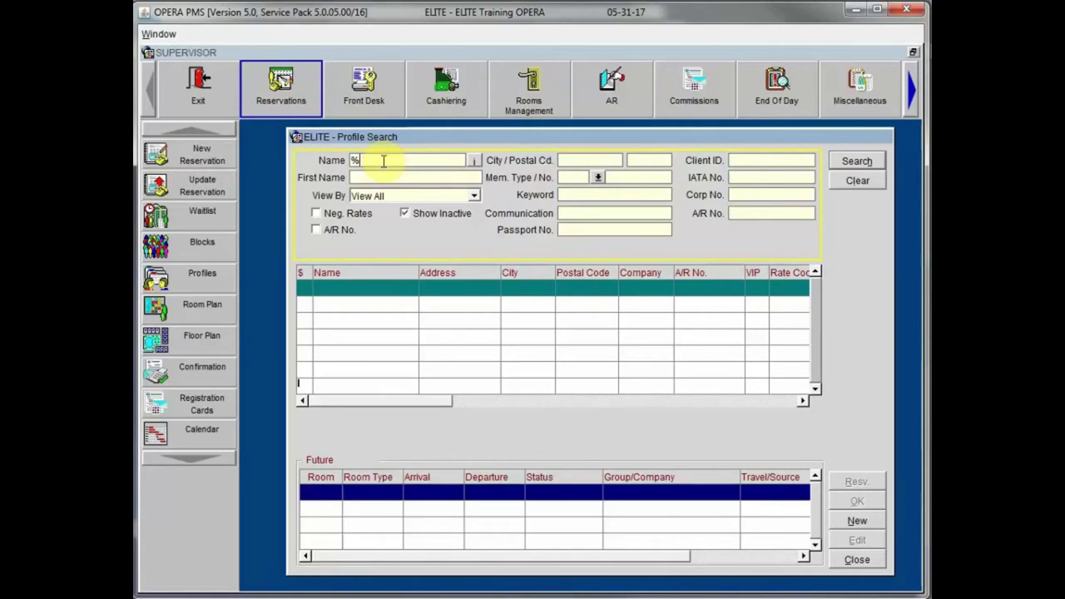
type("smi")
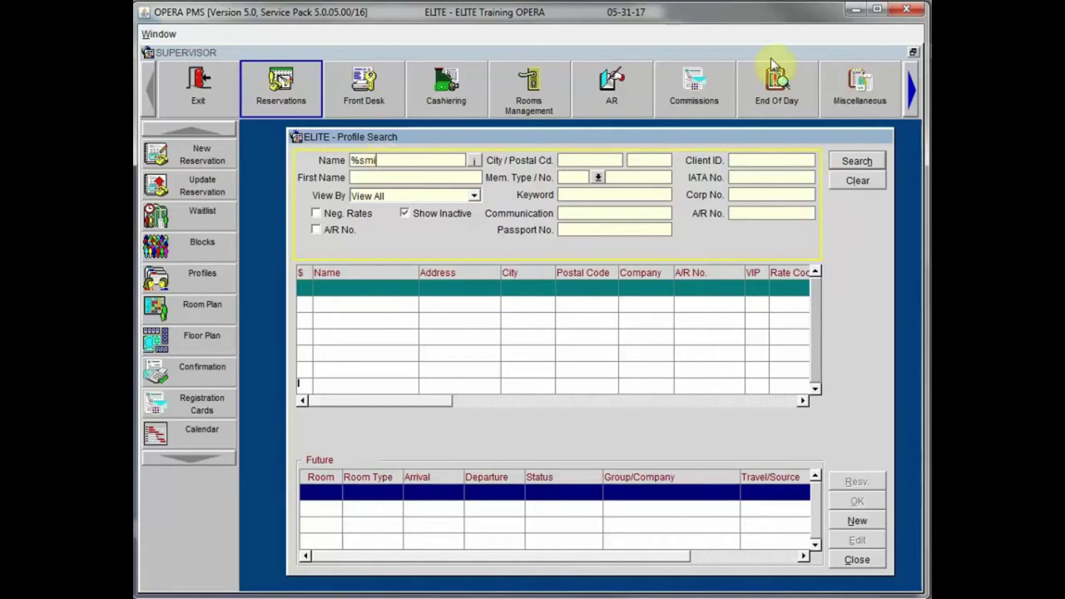
left_click(860, 162)
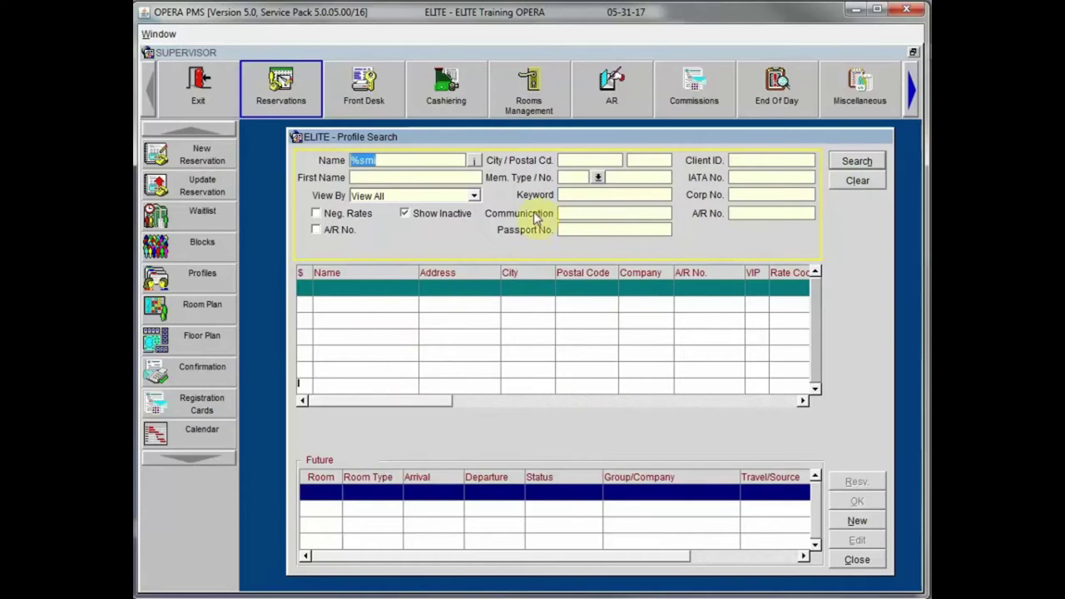
Step: Change the Name criterion from %smi to %ehr
left_click(431, 155)
key("BackSpace")
key("BackSpace")
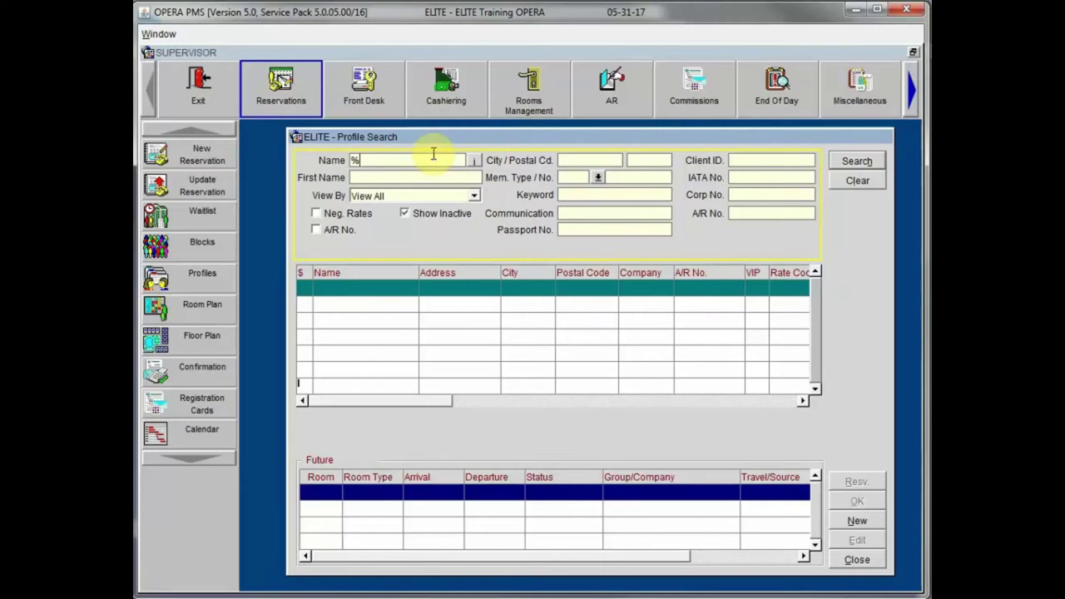
type("ehr")
Step: Search for %ehr, review the one matching profile and its K1 stay, then clear the form
left_click(857, 161)
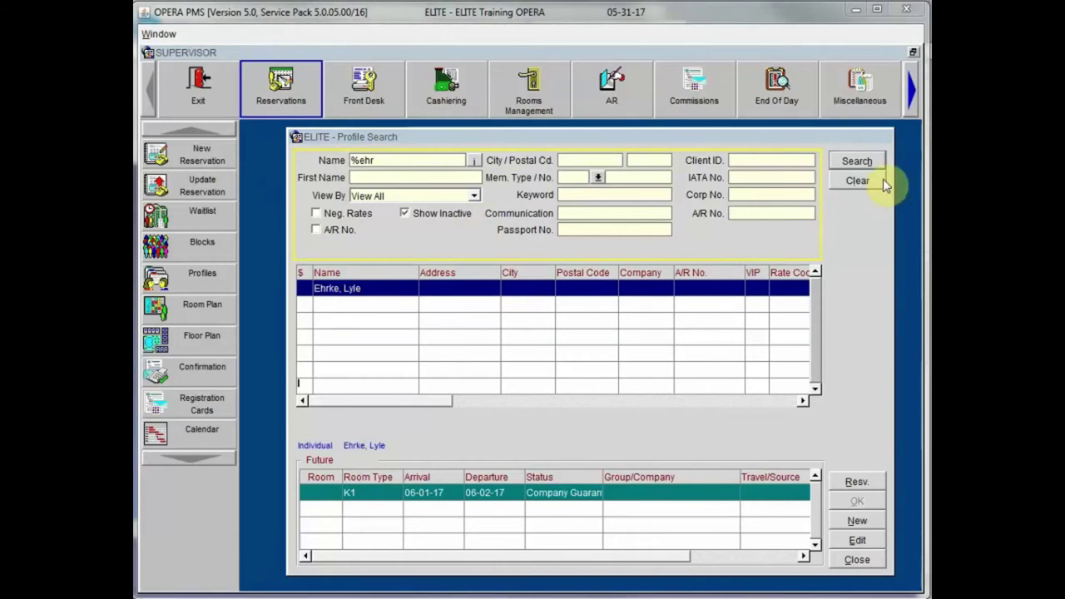
left_click(848, 180)
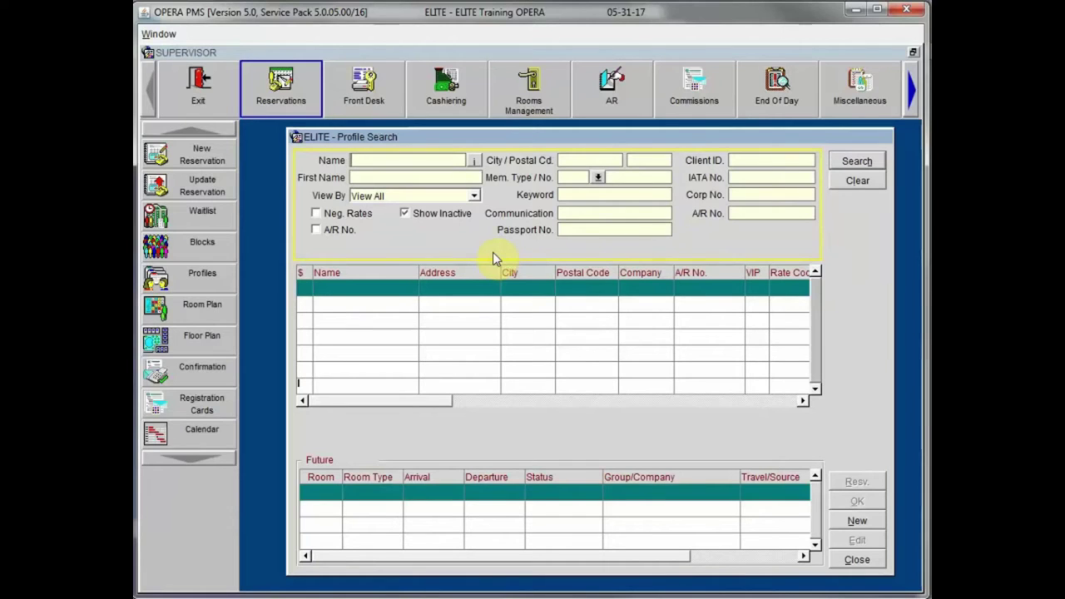
Step: Search profiles for 'han', find no matches, and start a new profile
type("han")
left_click(857, 162)
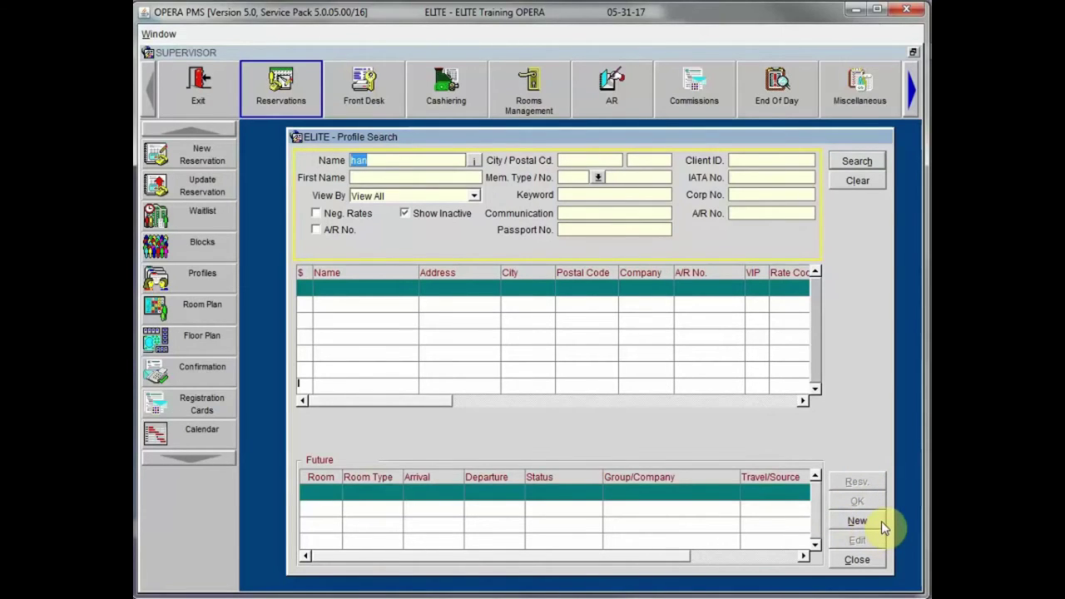
left_click(881, 520)
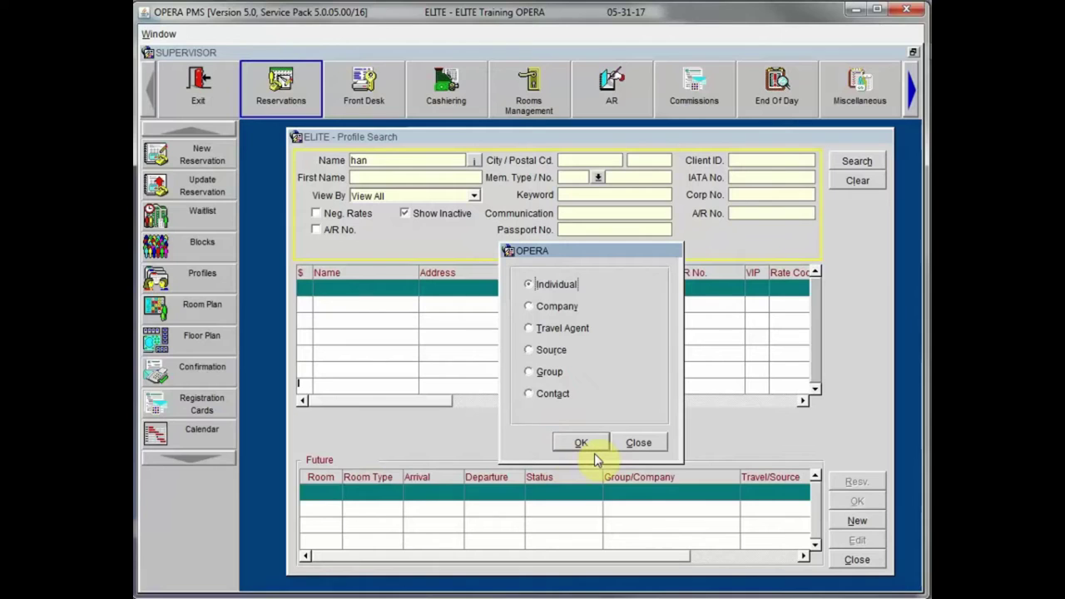
Step: Confirm Individual to open a new profile form prefilled with last name 'han', and reposition it
left_click(593, 450)
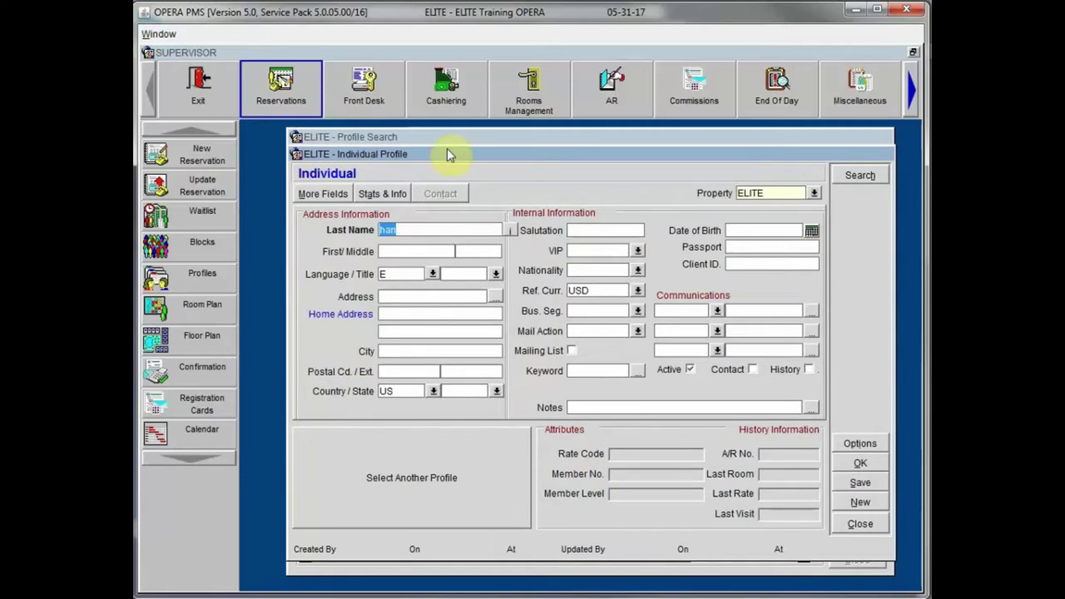
left_click_drag(447, 151, 438, 140)
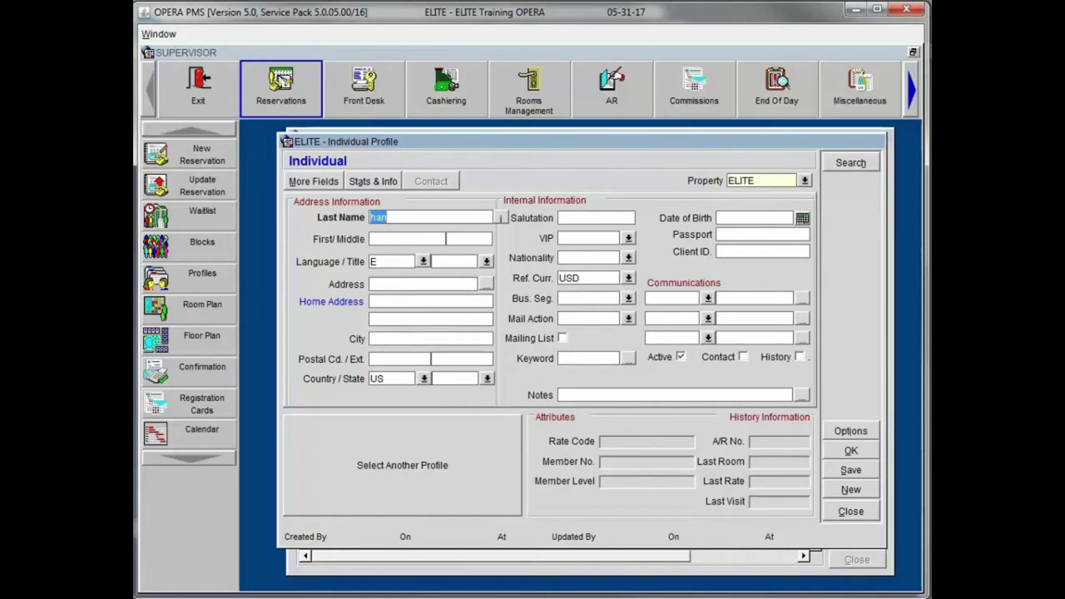
key("End")
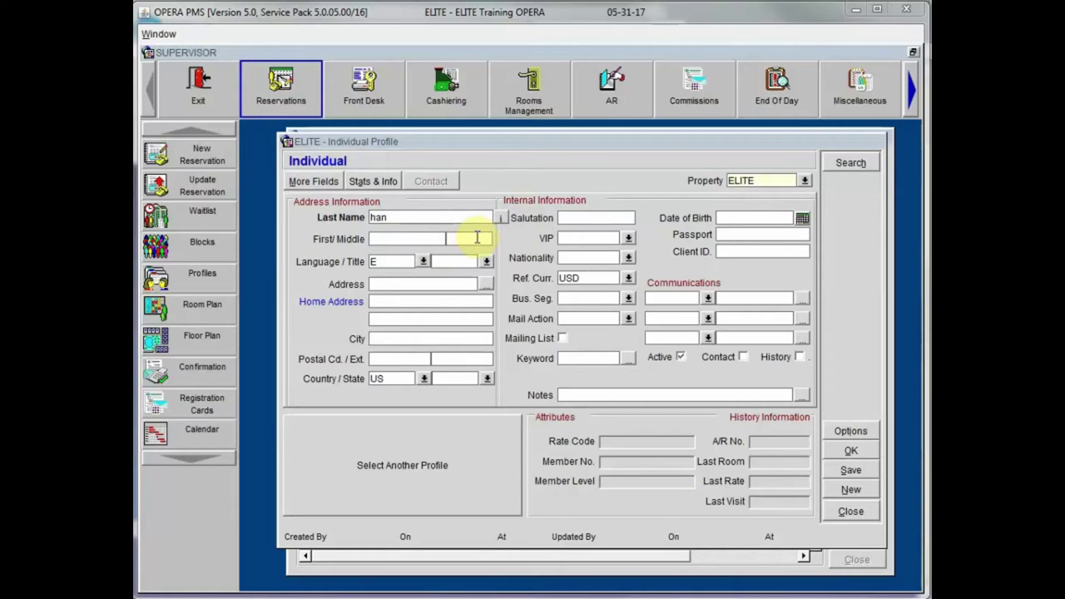
Step: Enter the guest's full last name and first name, then start filling in Language
left_click(416, 217)
key("BackSpace")
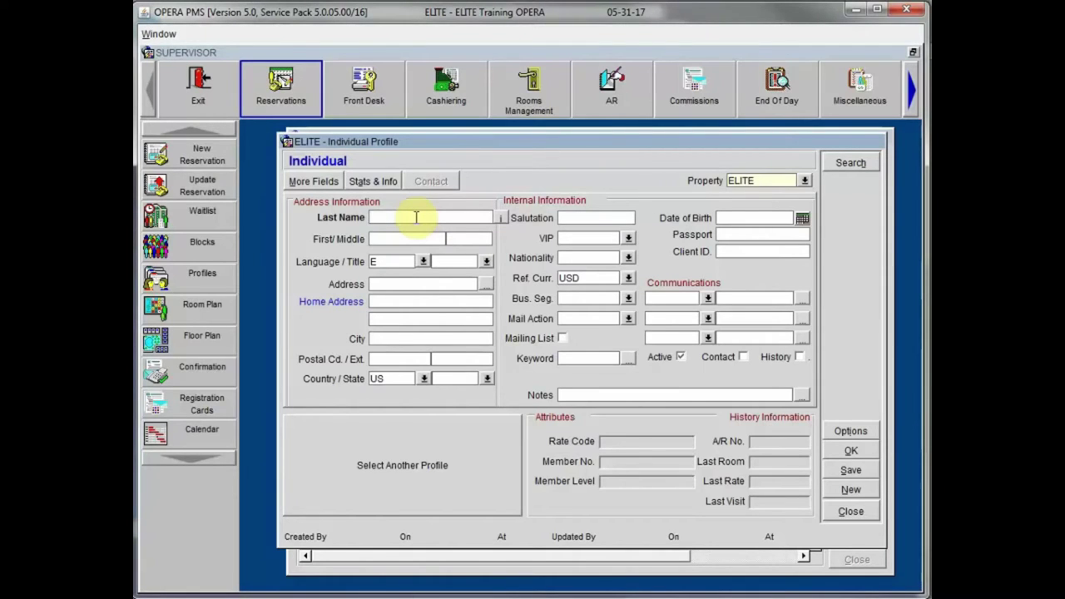
key("Tab")
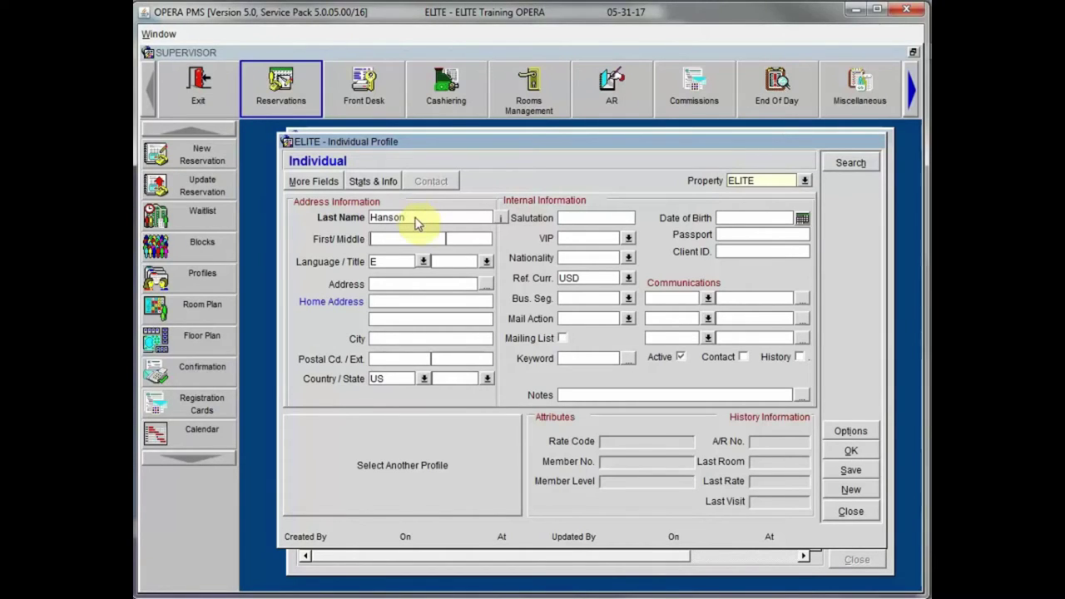
key("Tab")
type("E")
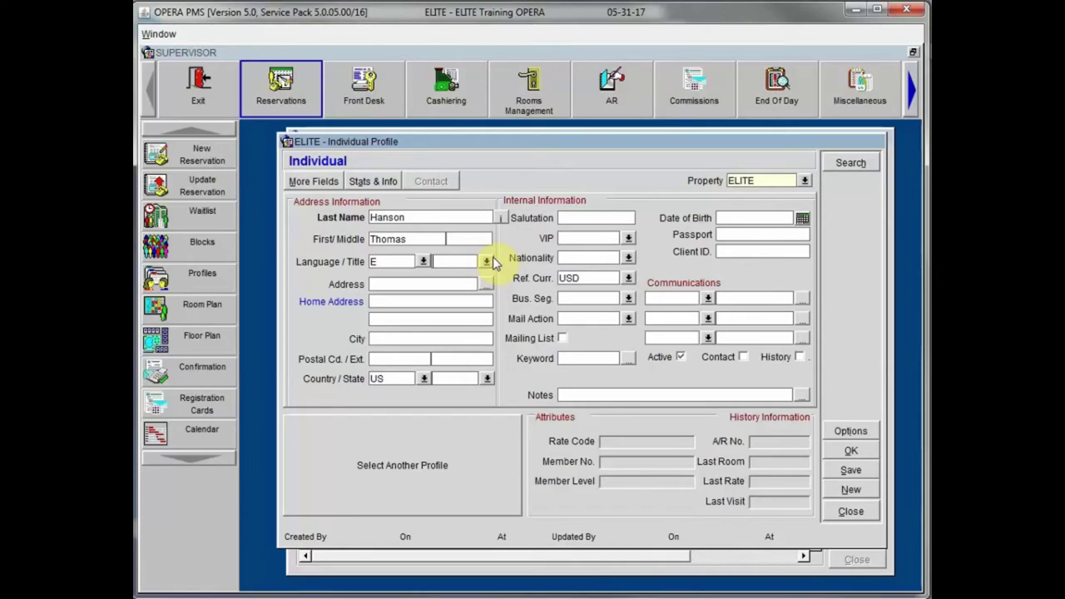
left_click(447, 258)
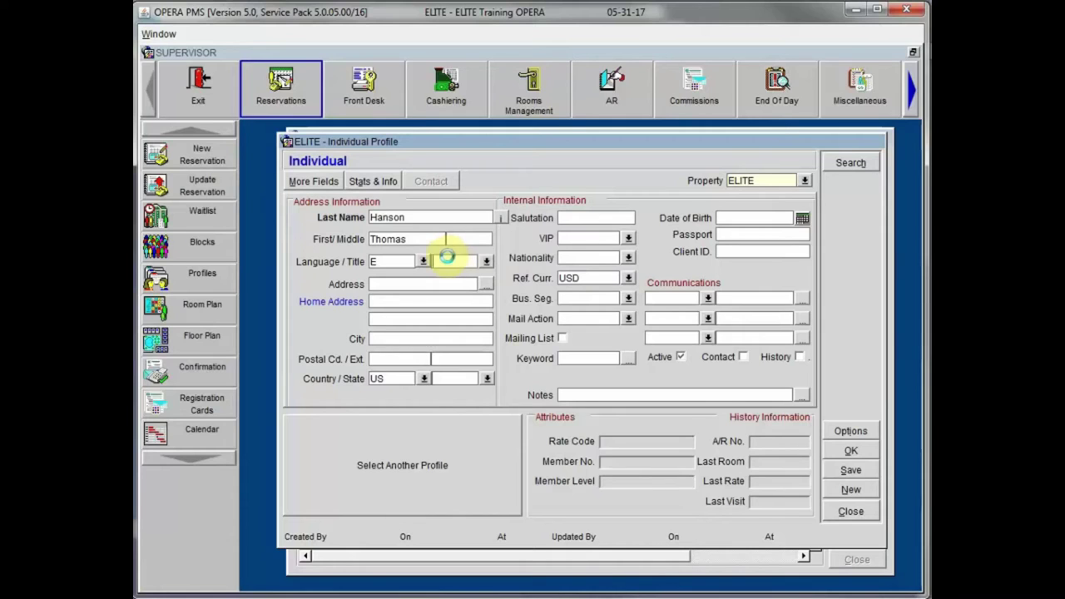
double_click(447, 258)
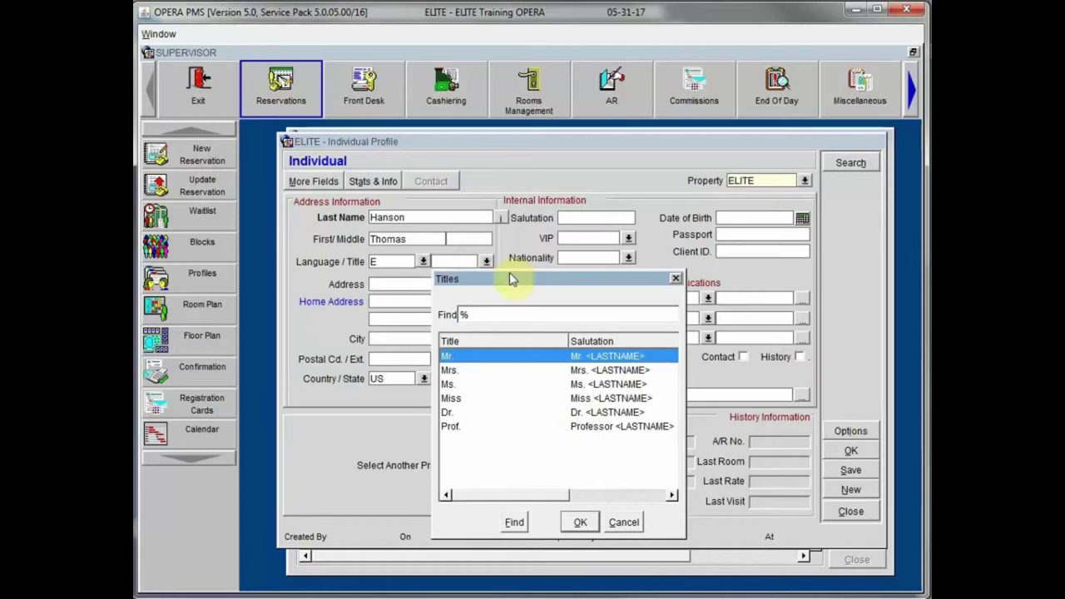
left_click_drag(513, 281, 520, 193)
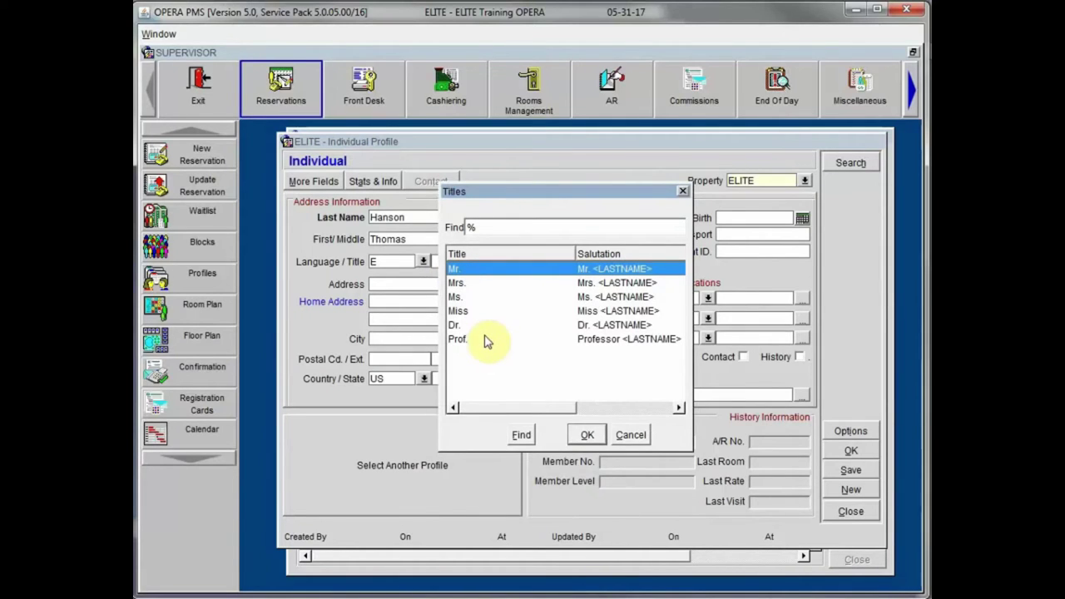
key("Down")
key("Down")
key("Down")
key("Down")
key("Down")
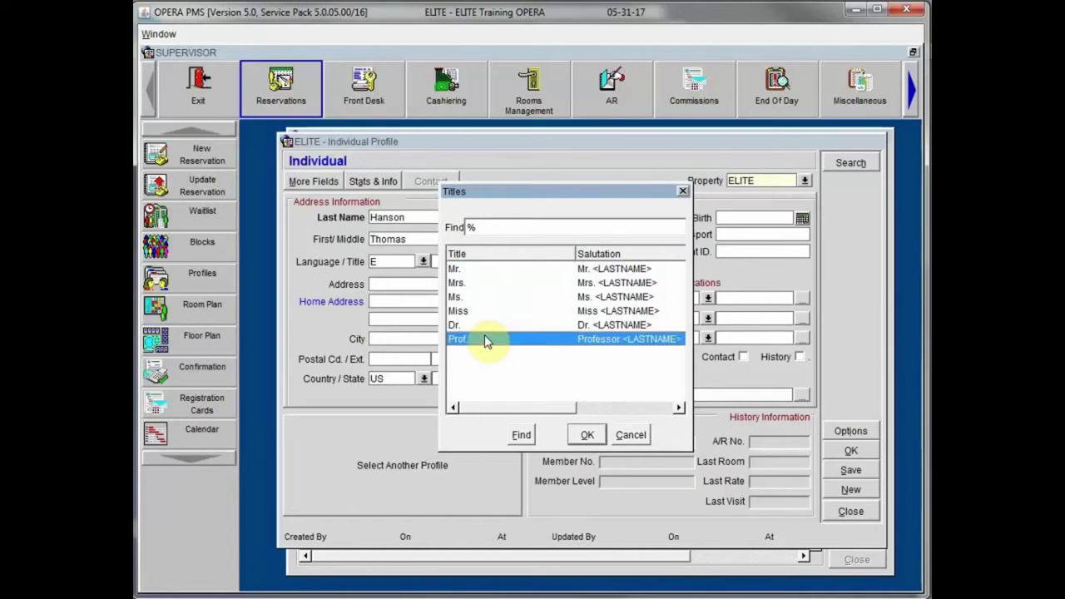
key("Up")
key("Up")
key("Up")
key("Up")
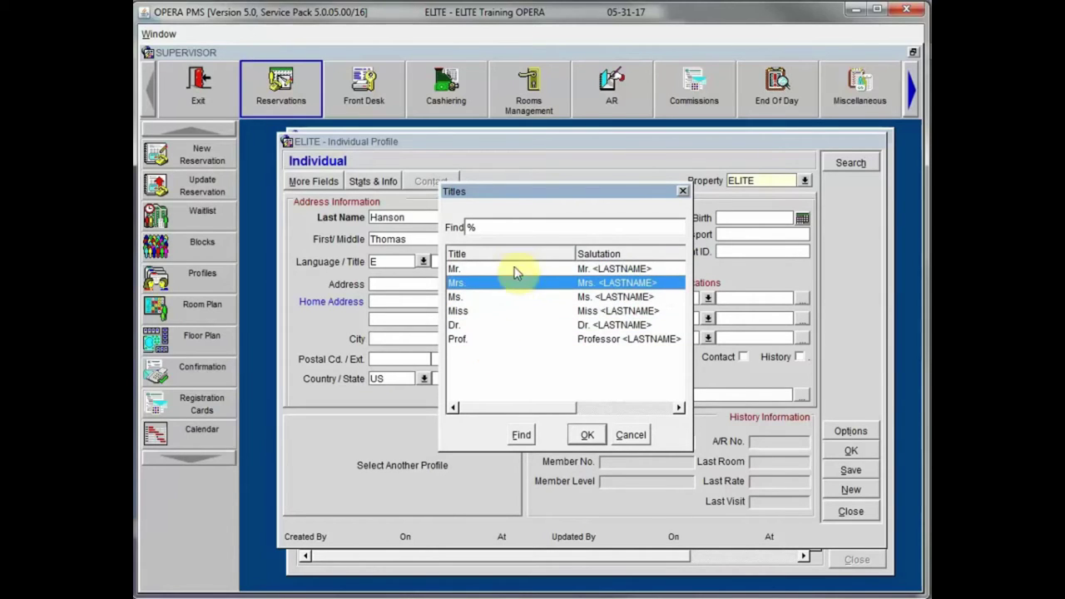
left_click(507, 269)
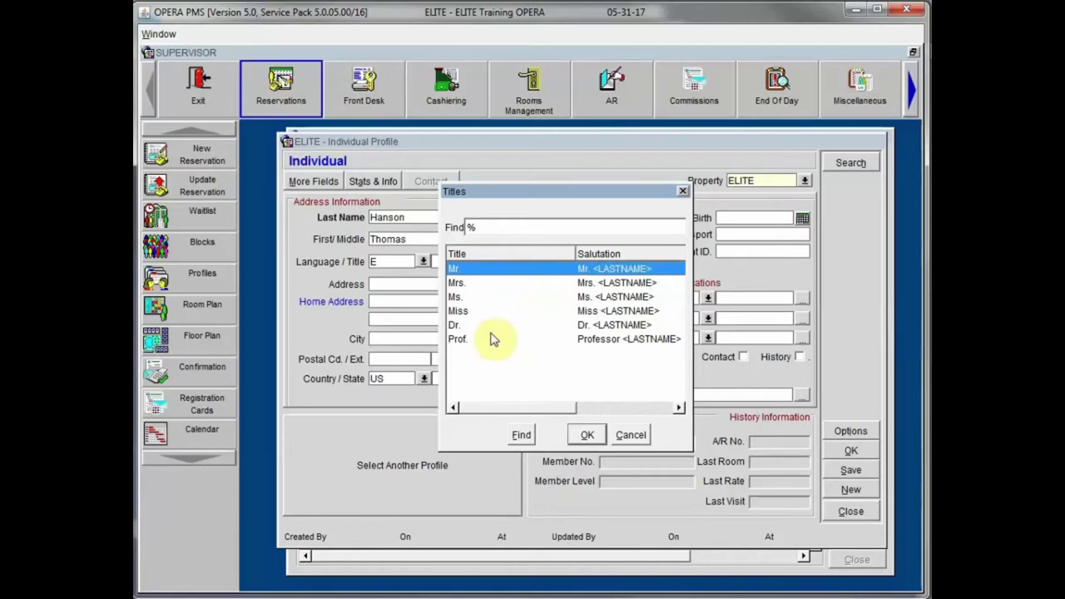
left_click(631, 435)
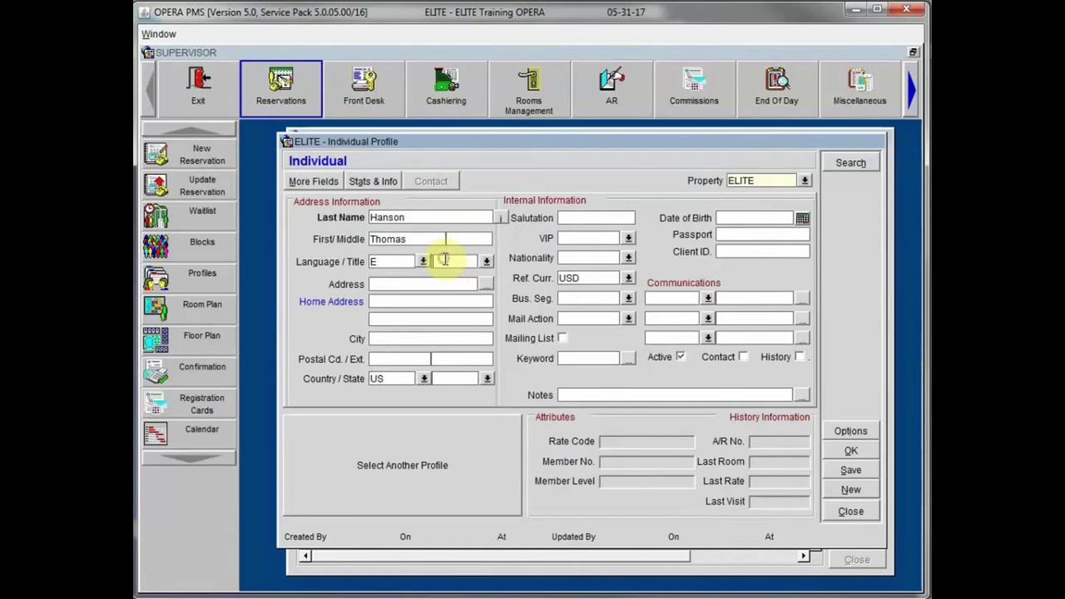
Step: Set the title to Mr. so the salutation auto-fills, then move into the street address field
type("Mr.")
key("Tab")
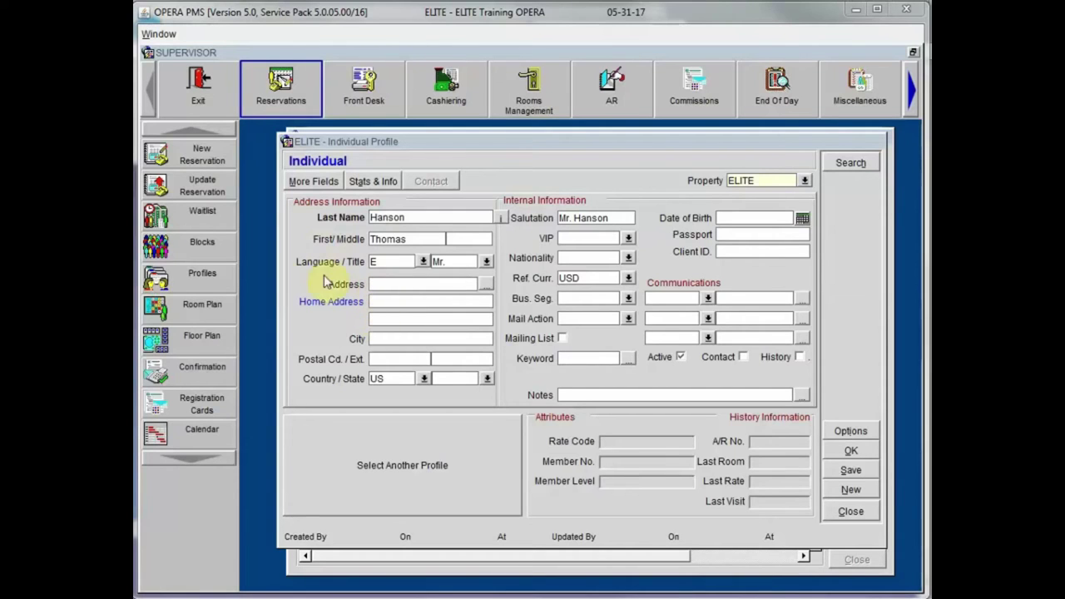
left_click(385, 279)
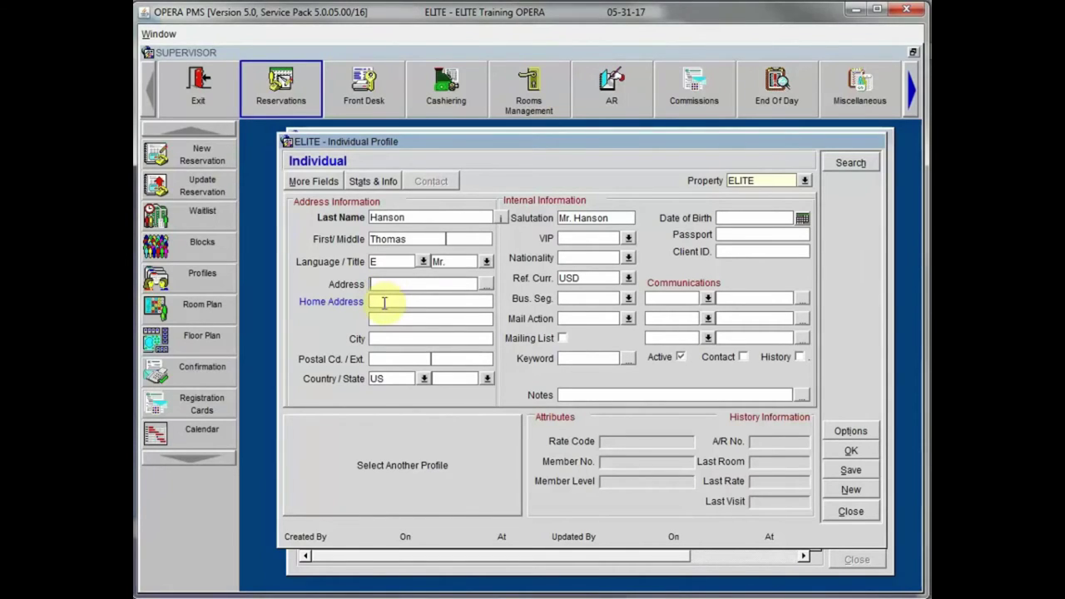
left_click(380, 301)
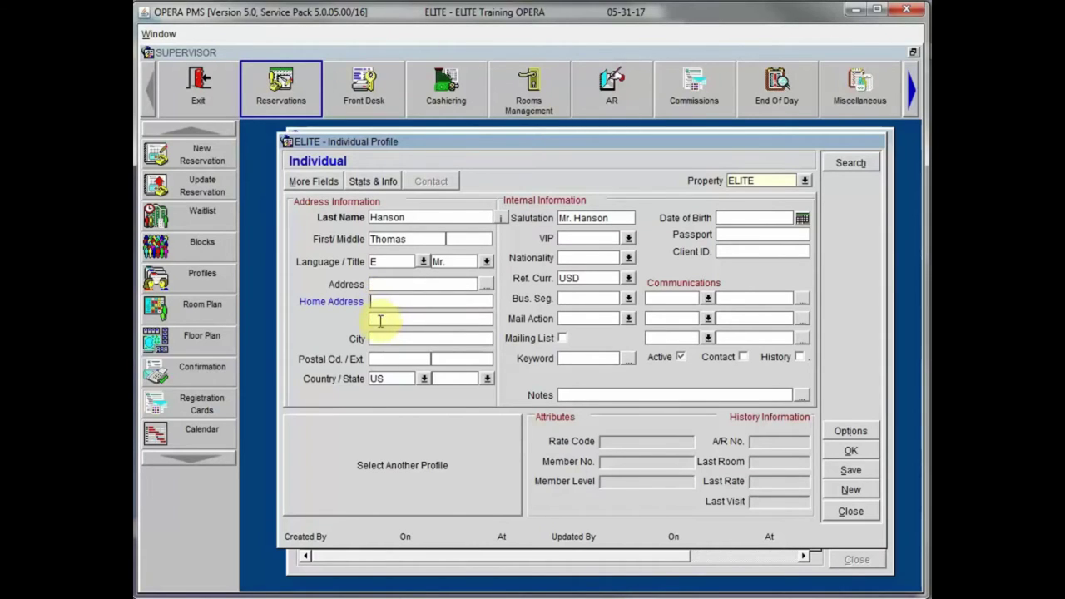
left_click(375, 285)
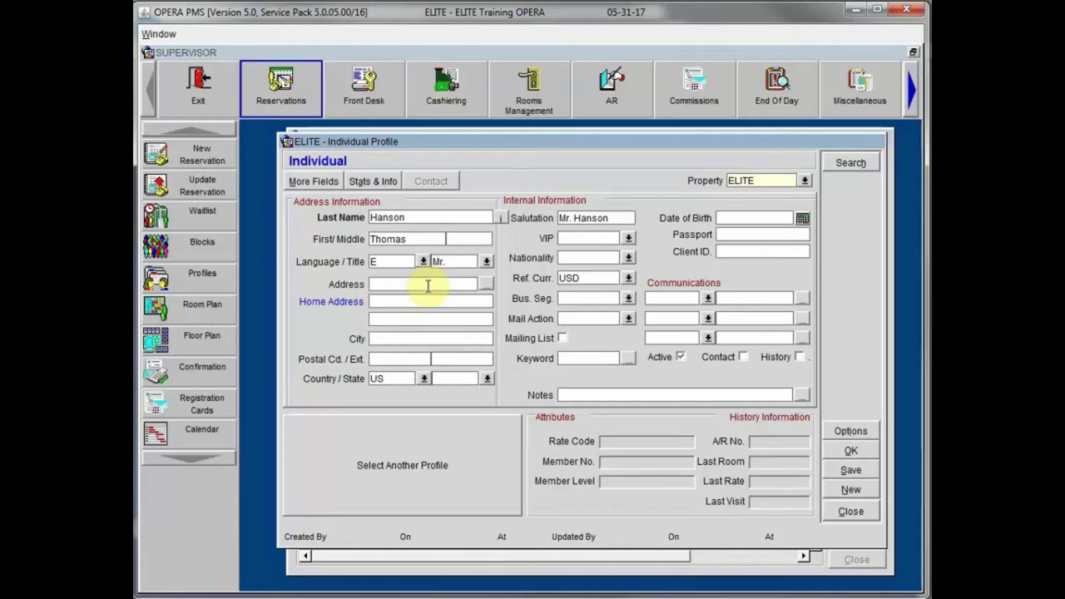
Step: Enter the guest's street, apartment unit and postal code so city and state auto-fill
key("Tab")
key("Tab")
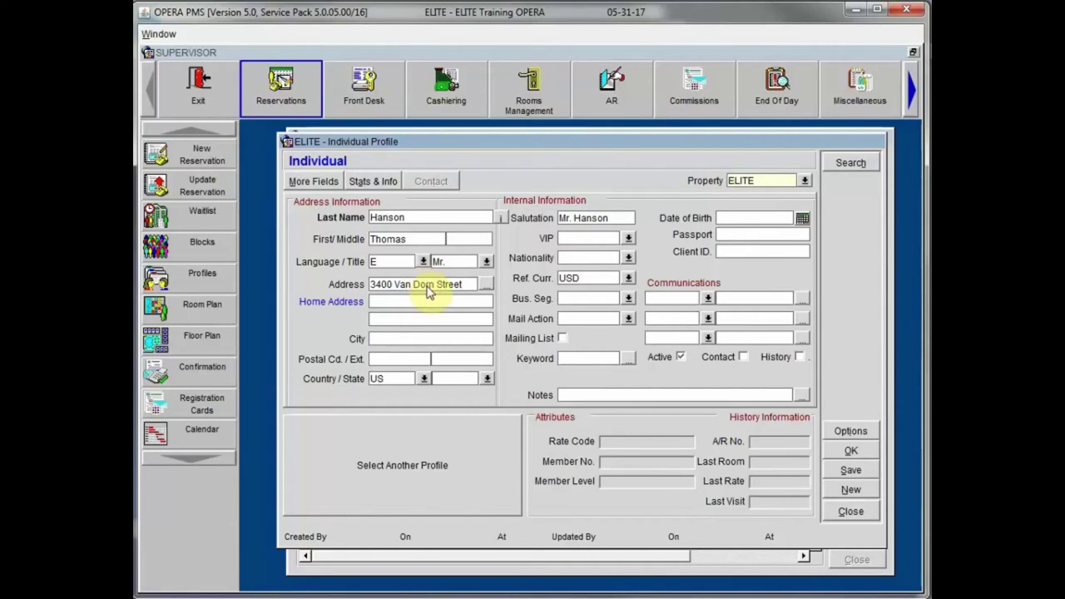
left_click(470, 300)
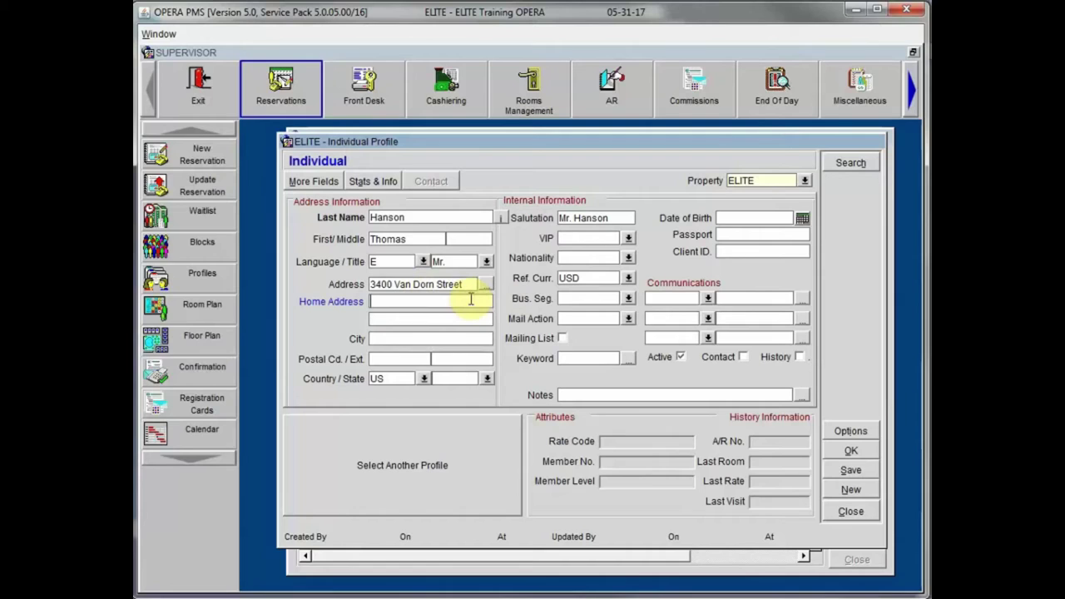
type("# 213")
key("Tab")
type("90068")
left_click(471, 304)
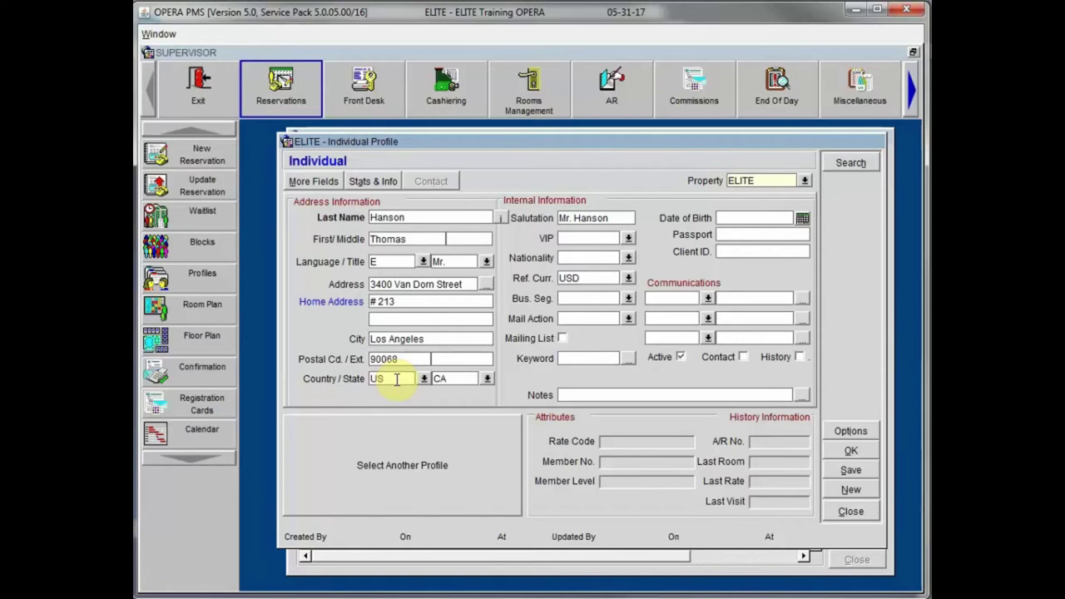
key("Tab")
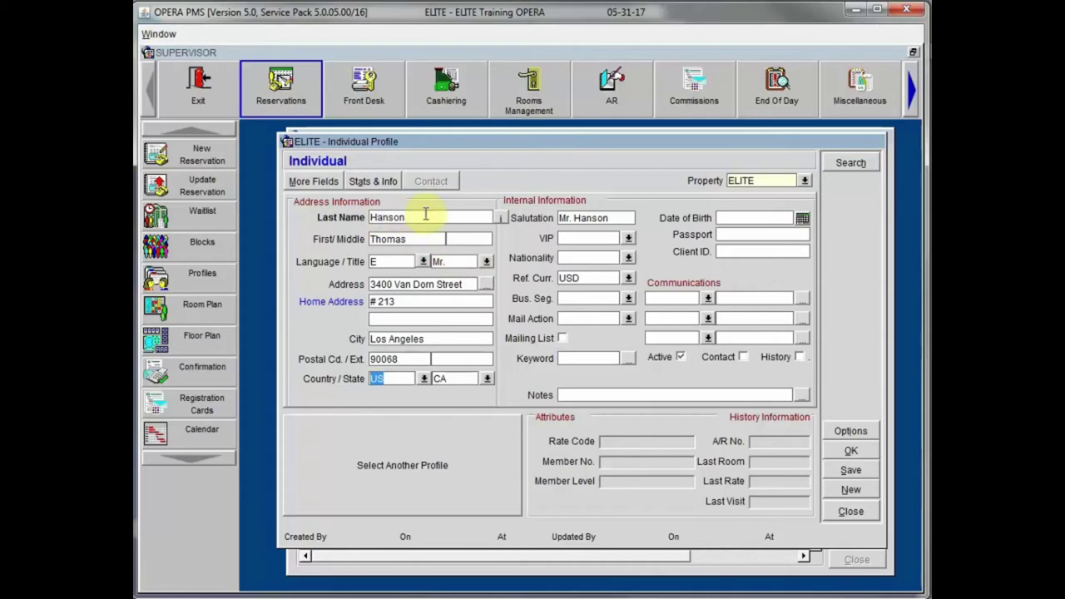
Step: Choose VIP level V2 from the VIP lookup, then bring up the Business Segments list
left_click(588, 238)
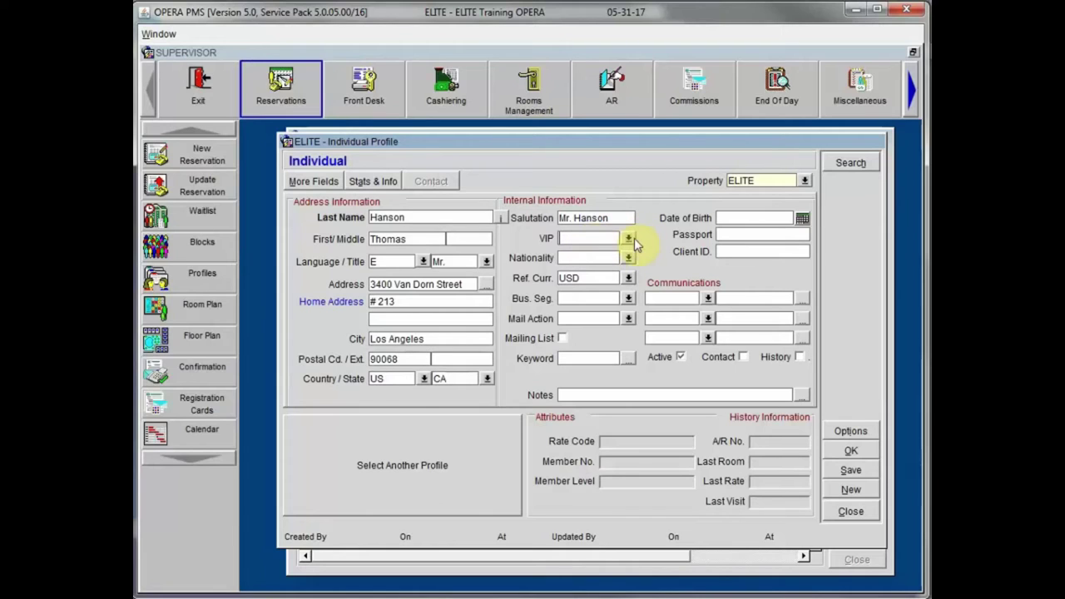
left_click(630, 238)
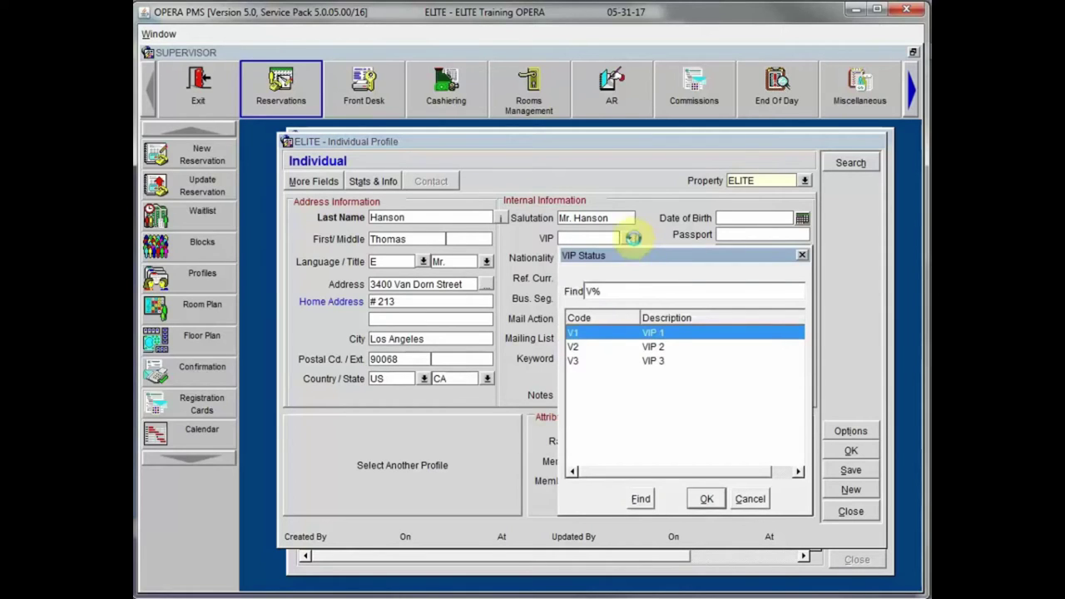
left_click(657, 347)
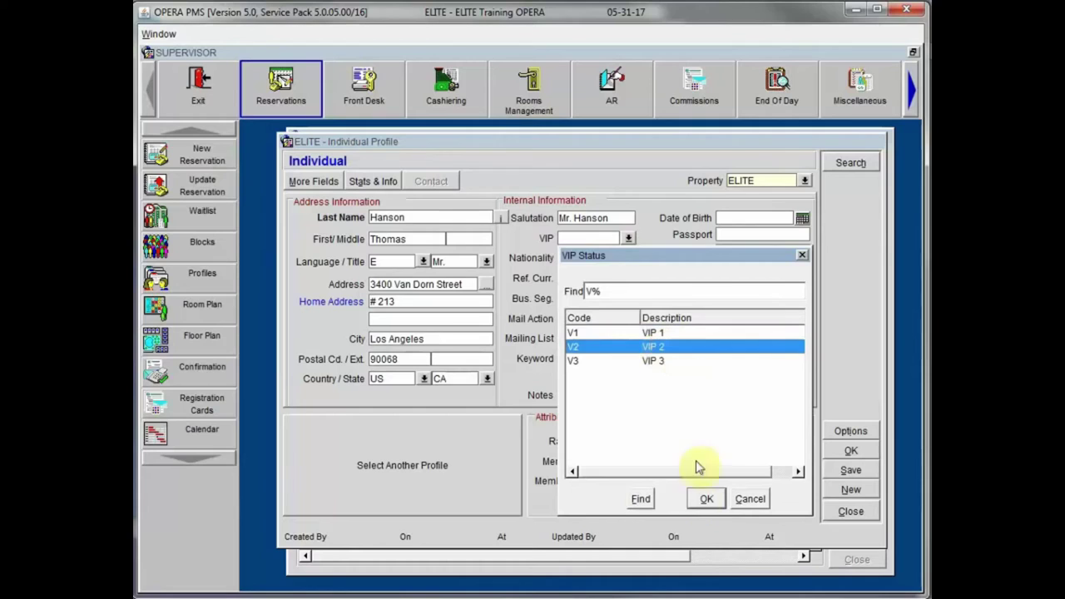
left_click(706, 498)
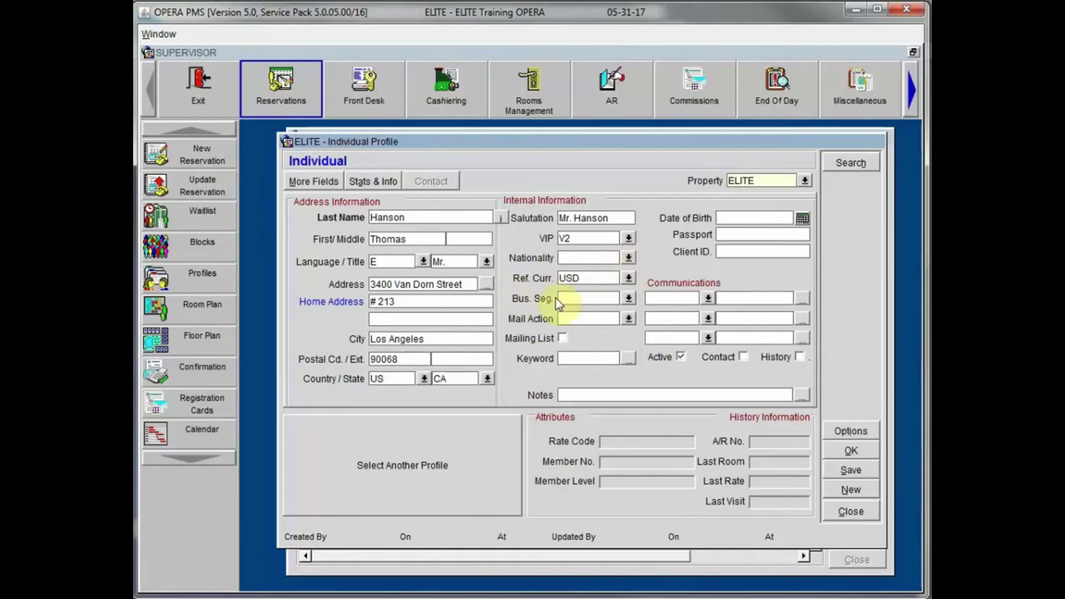
left_click(579, 275)
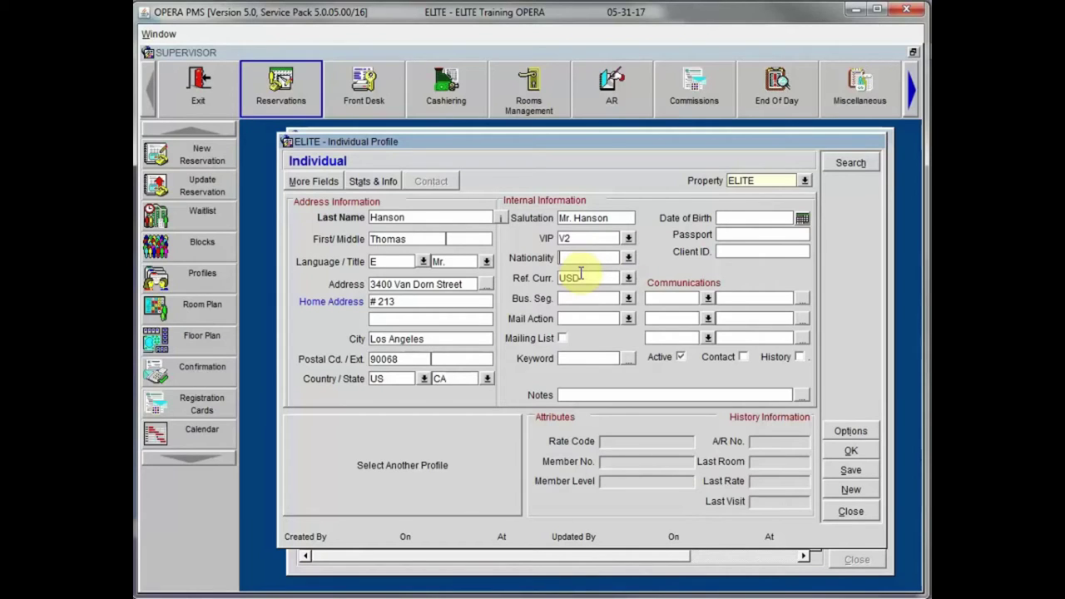
left_click(626, 297)
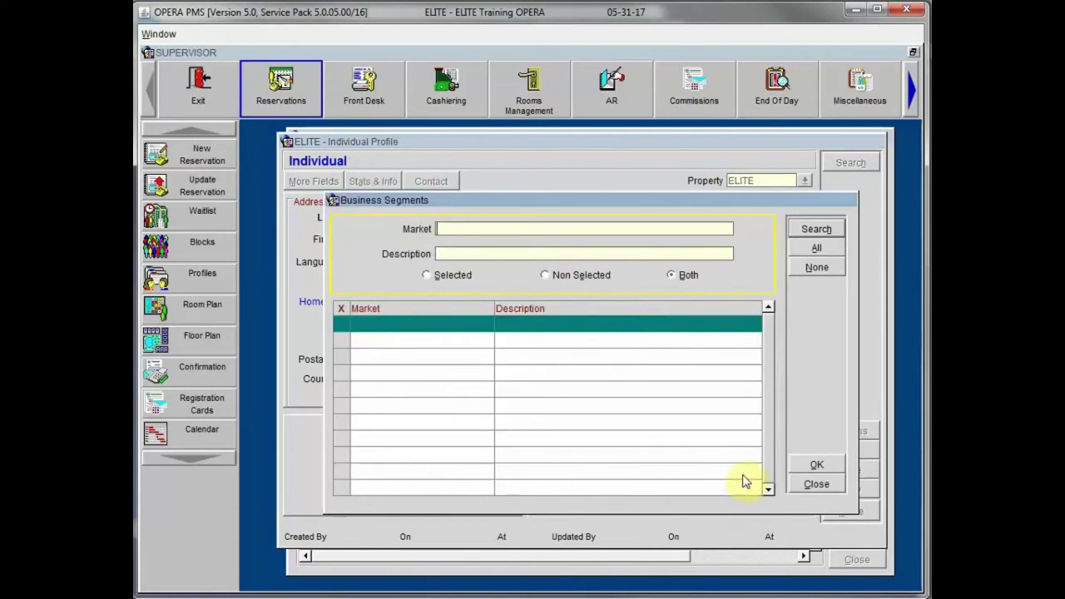
Step: Close the empty segment list, choose mail action CTR (Catering Promotions), and tick Mailing List
left_click(819, 487)
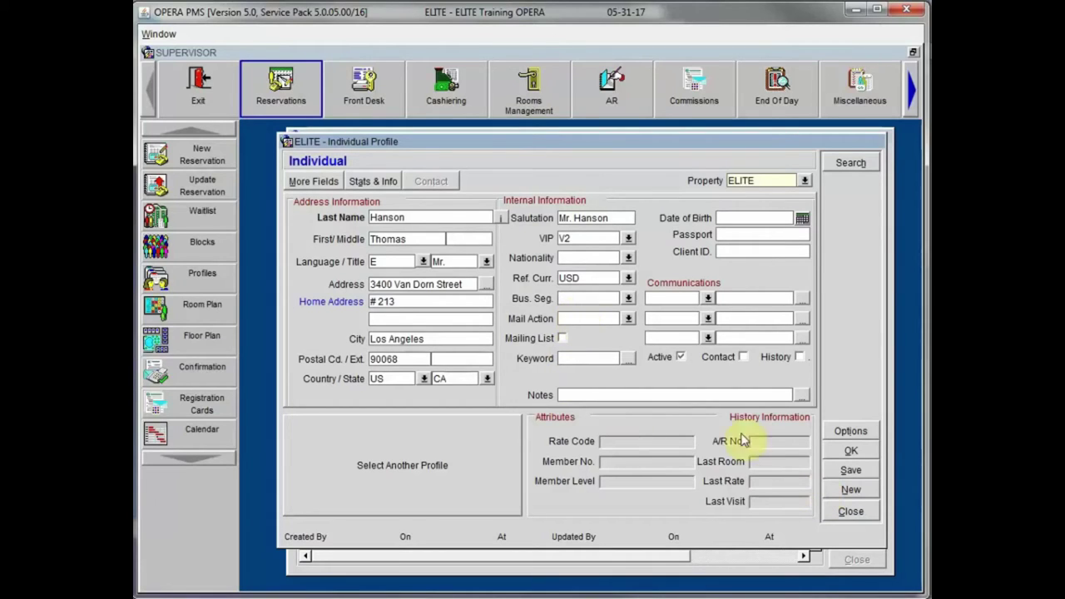
left_click(630, 319)
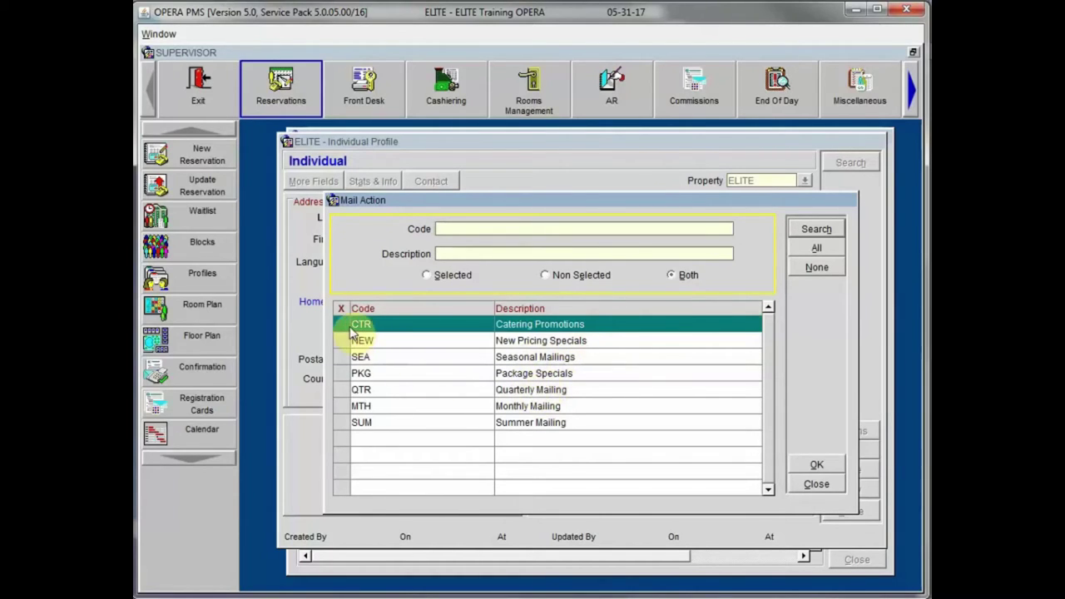
left_click(342, 325)
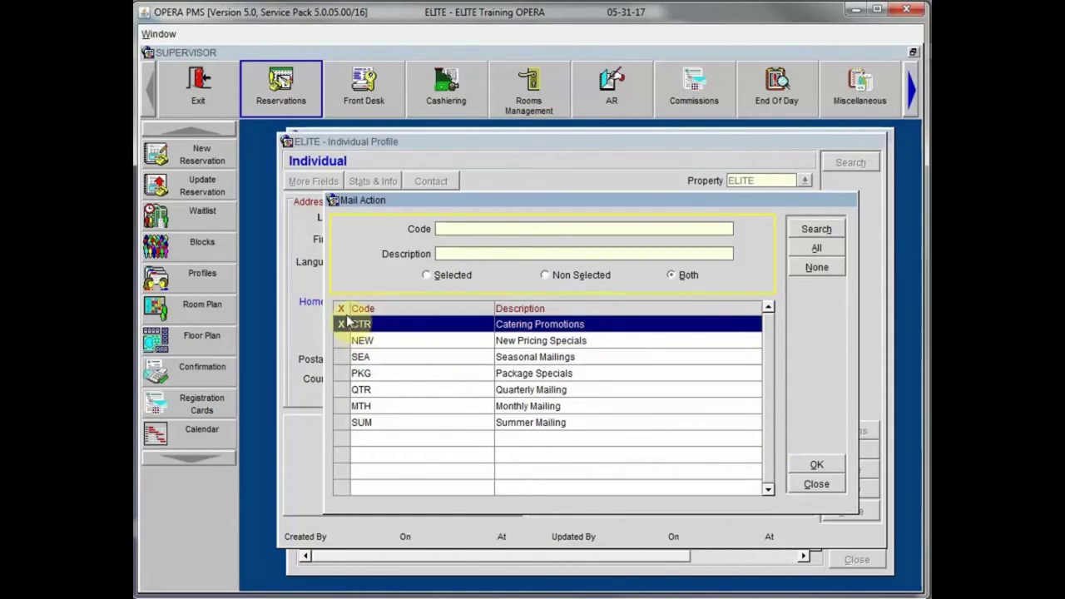
left_click(814, 465)
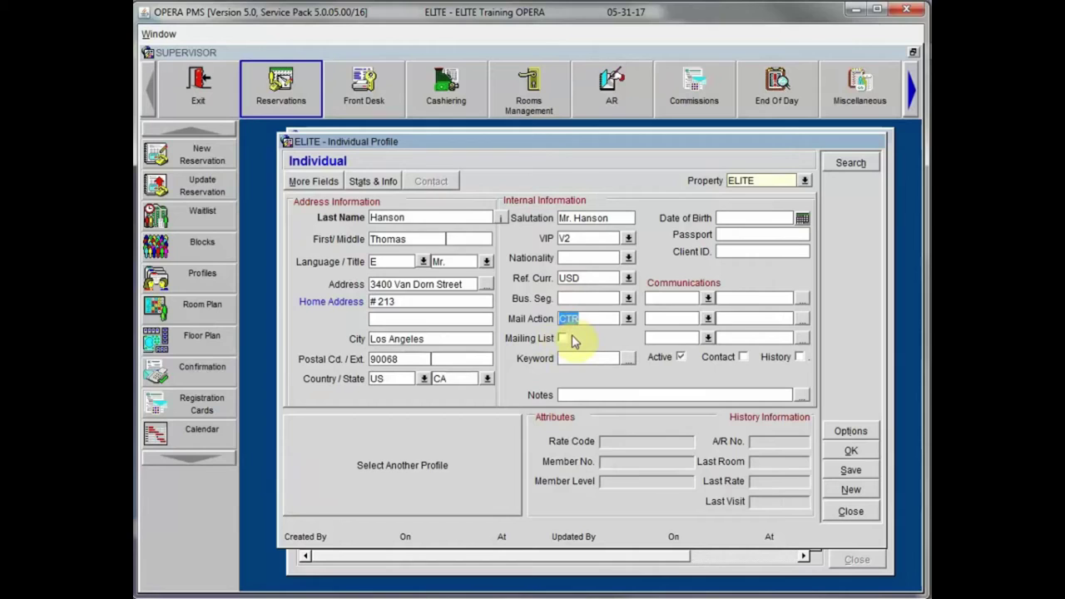
left_click(564, 340)
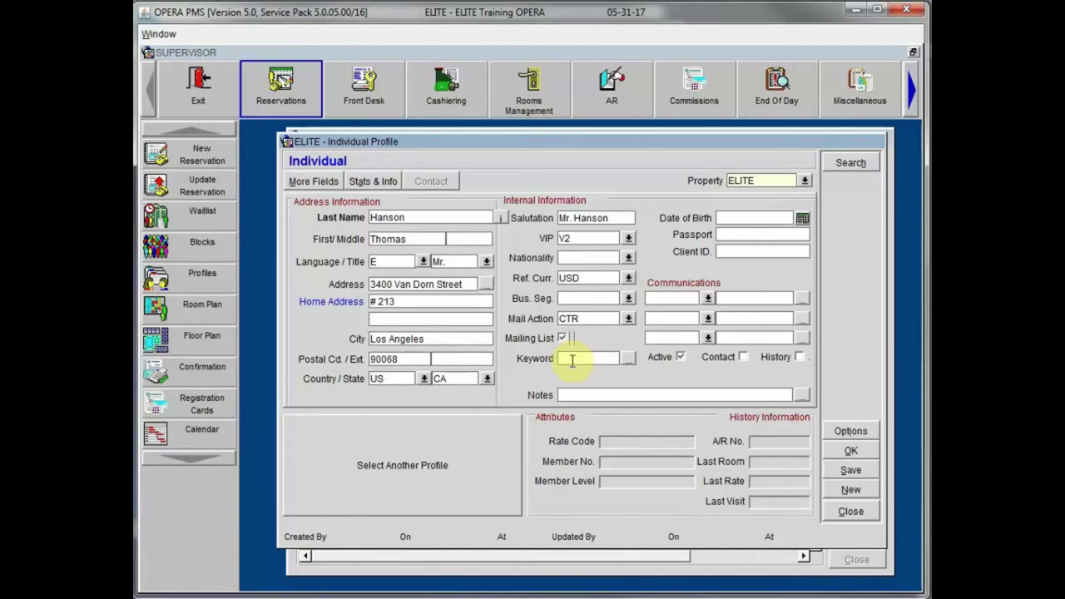
left_click(628, 357)
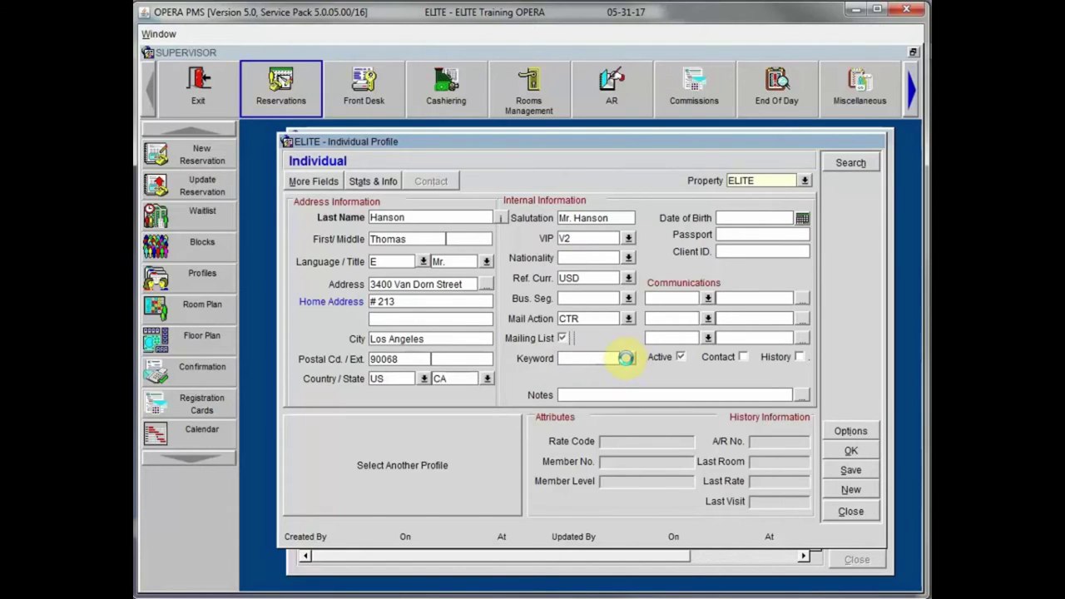
Step: Browse the keyword types for a new keyword, then cancel and close both keyword windows
left_click(671, 480)
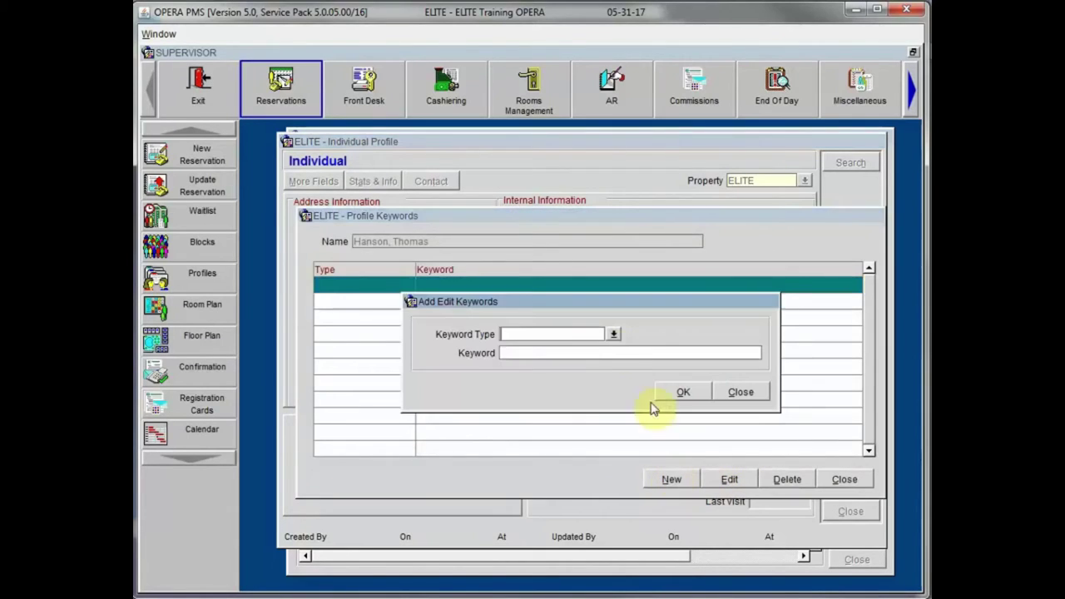
left_click(613, 333)
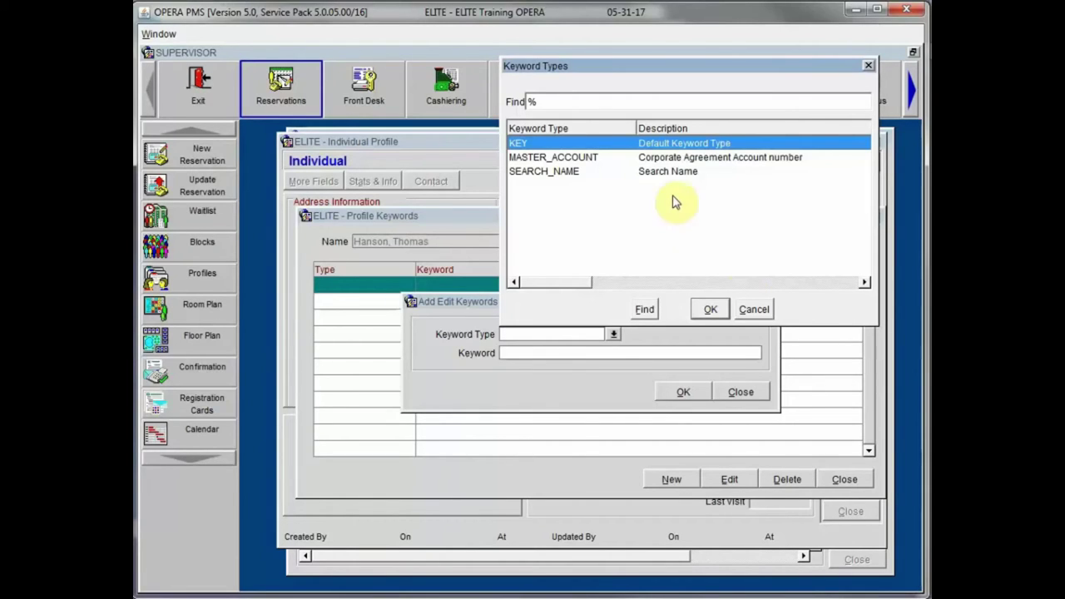
left_click(763, 314)
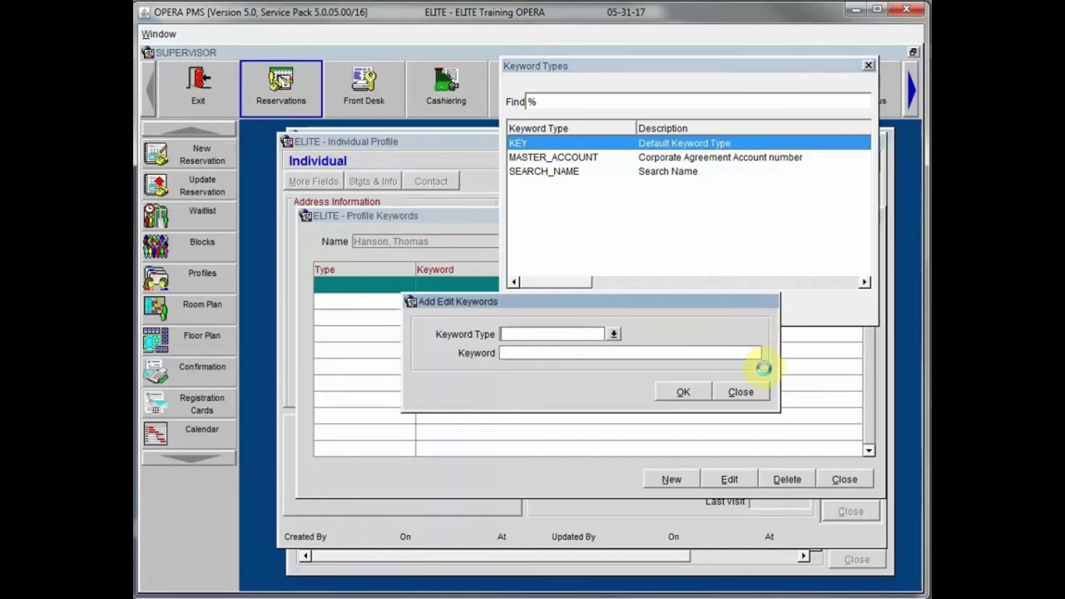
left_click(742, 392)
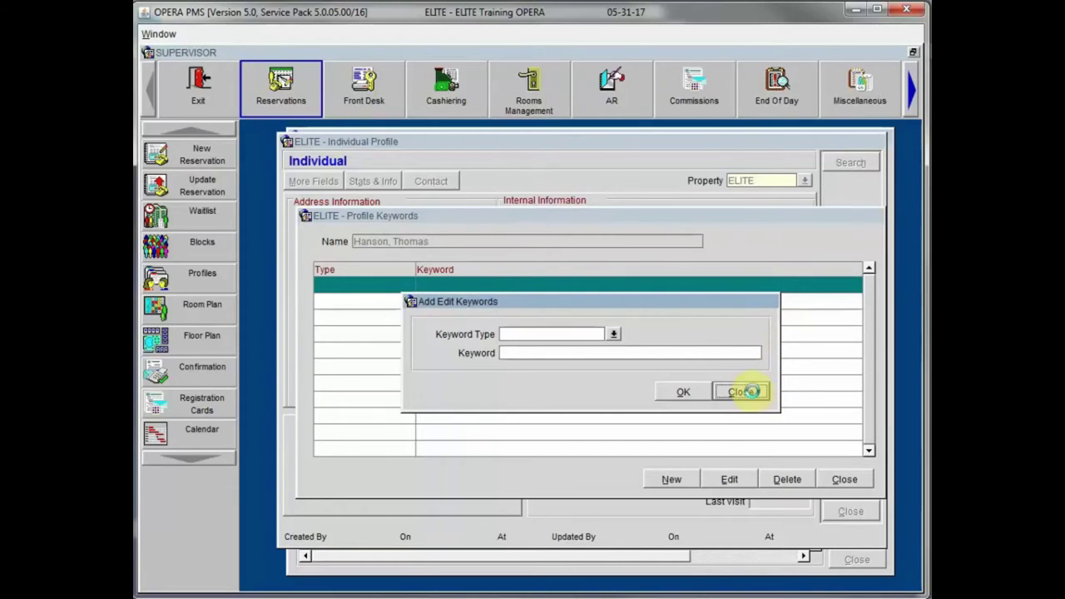
left_click(846, 482)
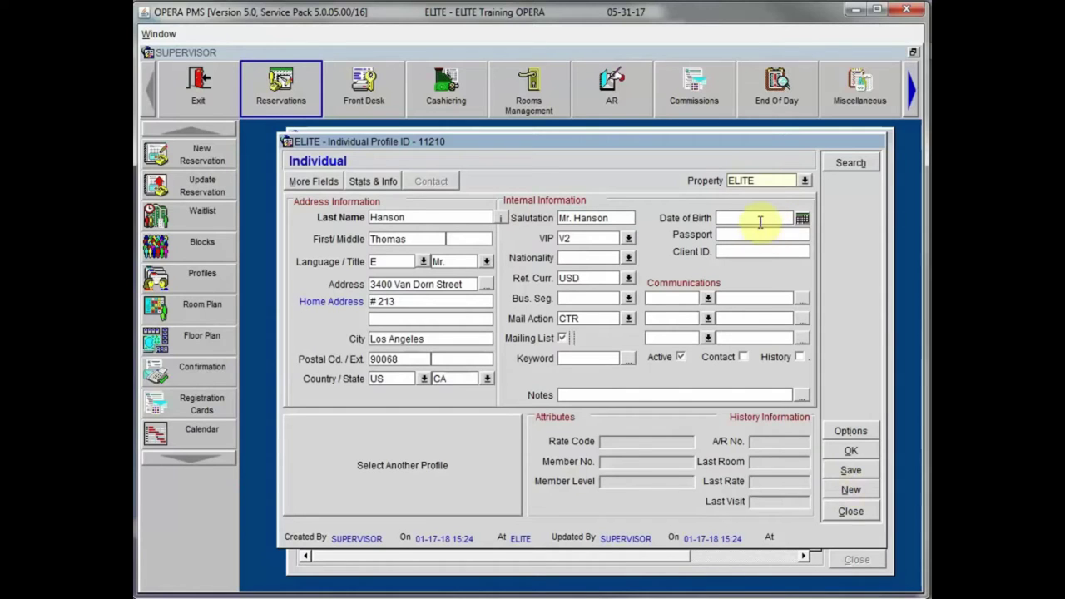
Step: Dismiss the calendar and type the guest's date of birth directly into Date of Birth
left_click(803, 218)
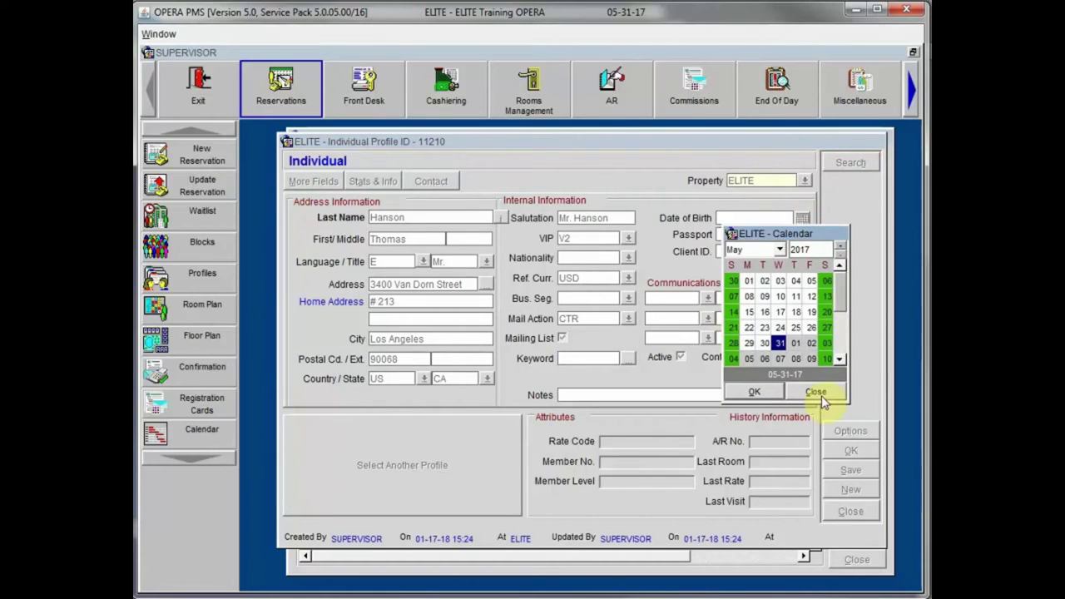
left_click(813, 392)
type("0915")
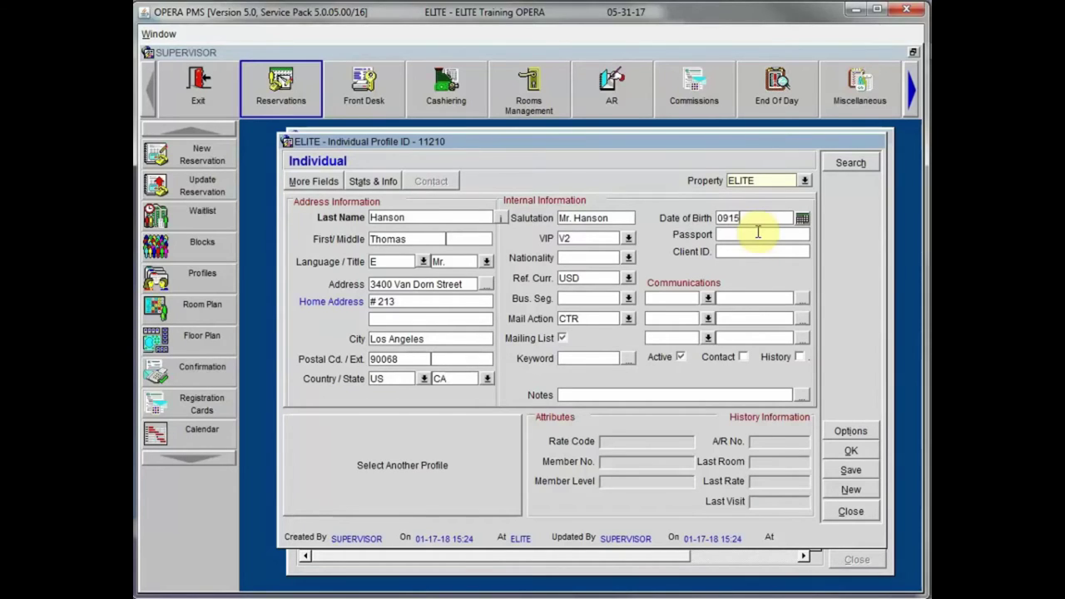
type("63")
key("Tab")
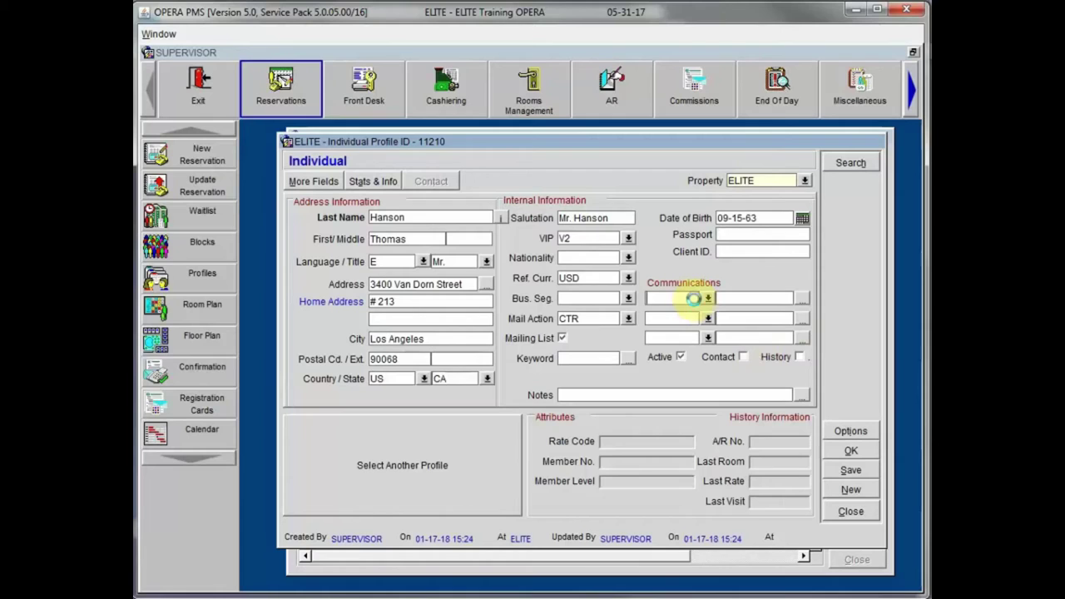
Step: Set the first communication type to HOME and enter the guest's home phone number
left_click(706, 298)
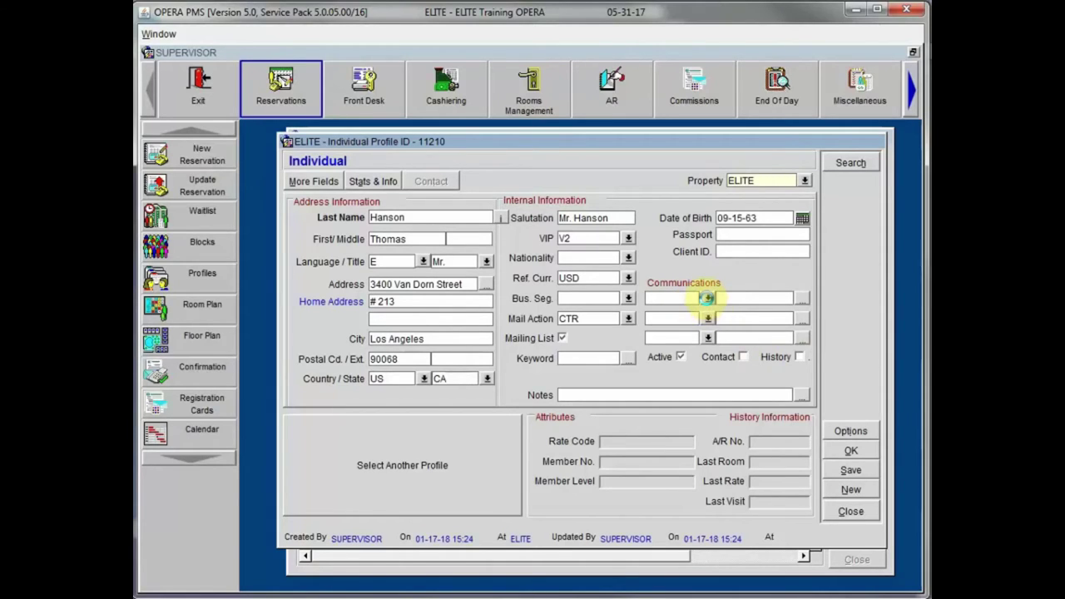
left_click_drag(712, 317, 674, 210)
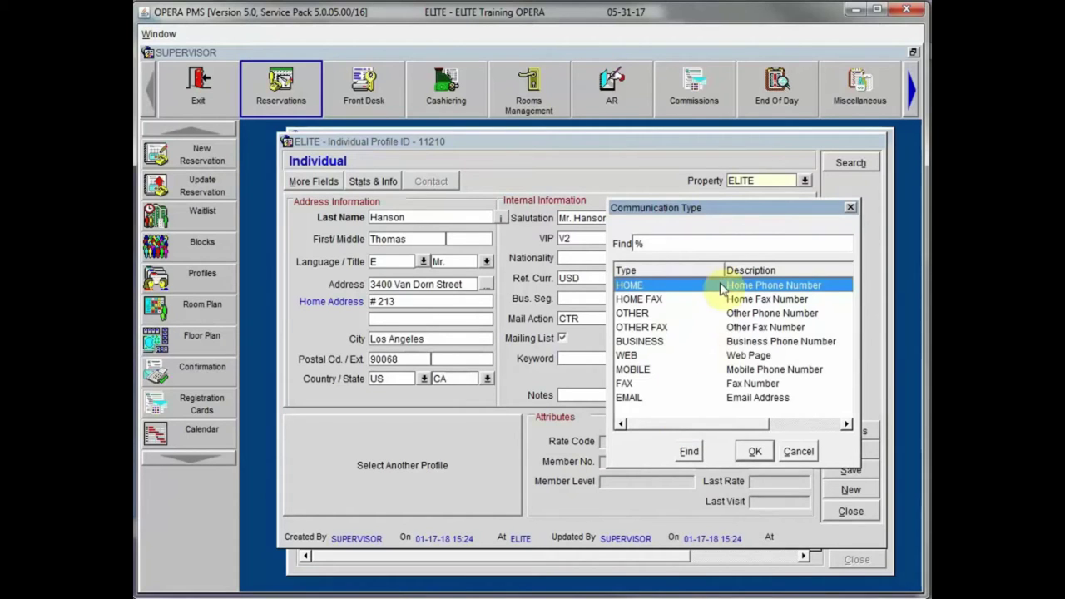
left_click(754, 450)
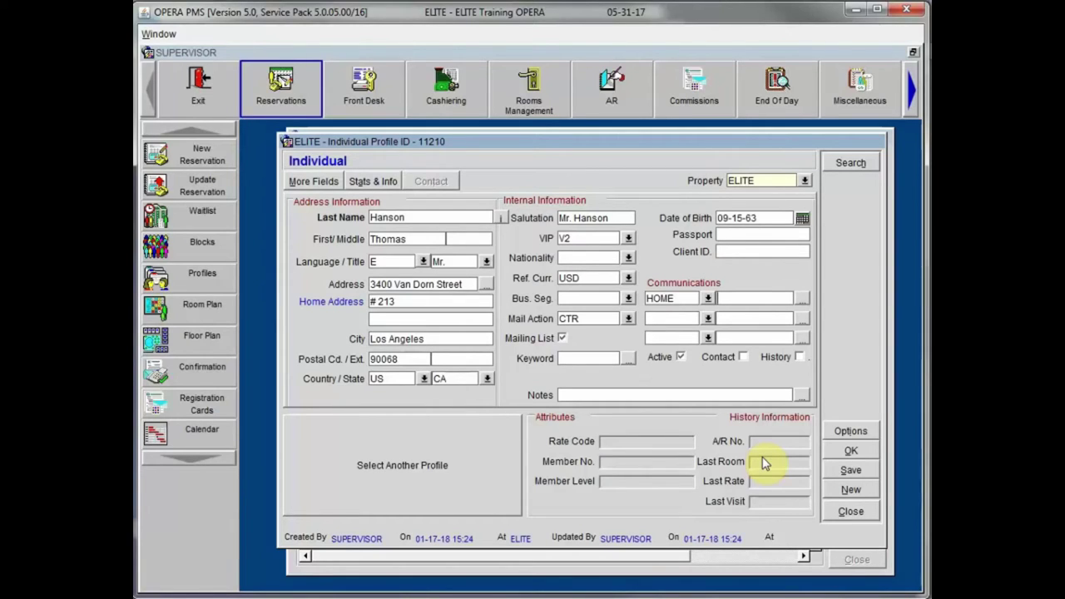
left_click(671, 318)
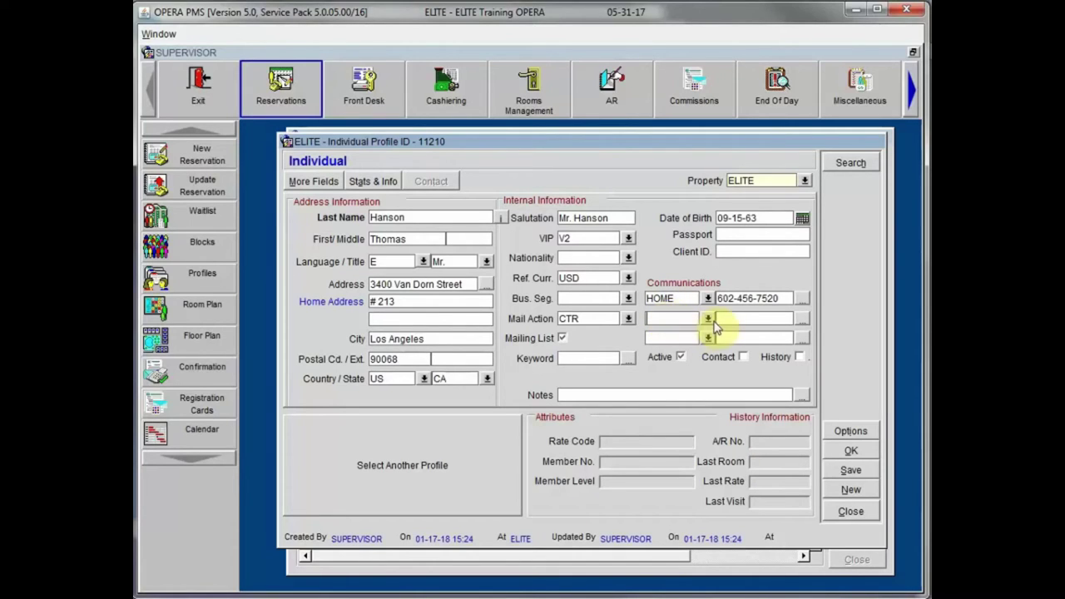
Step: Set the second communication type to EMAIL and enter the guest's e-mail address
left_click(708, 318)
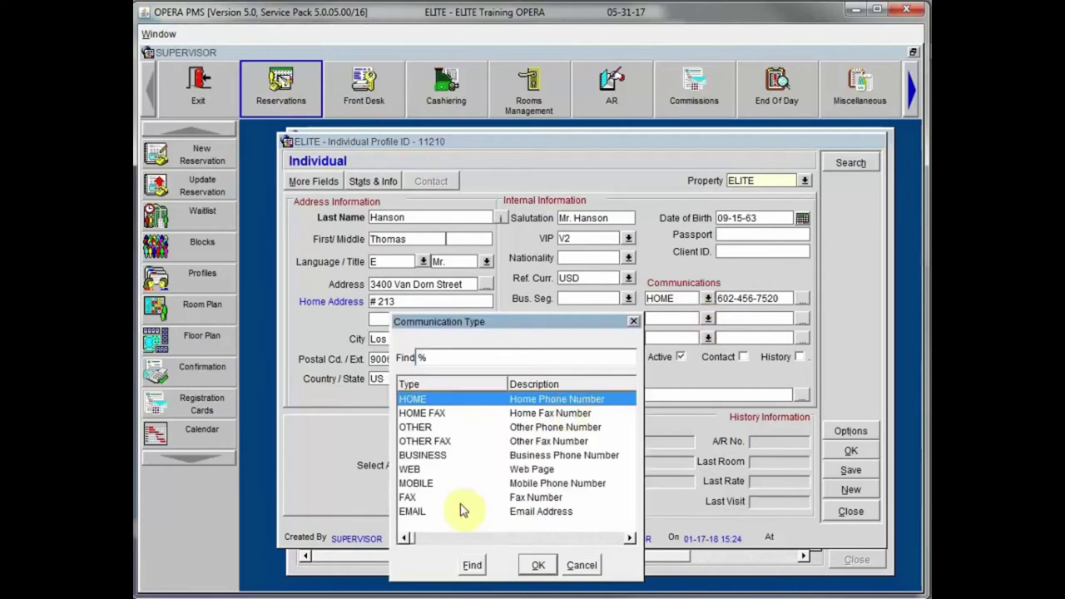
left_click(464, 511)
left_click(537, 565)
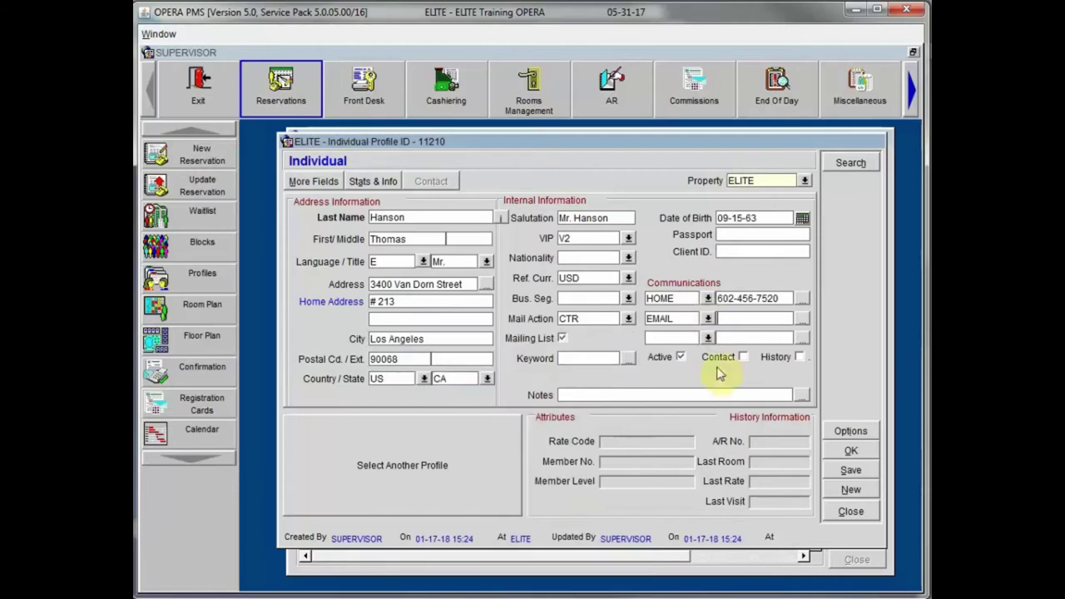
left_click(751, 318)
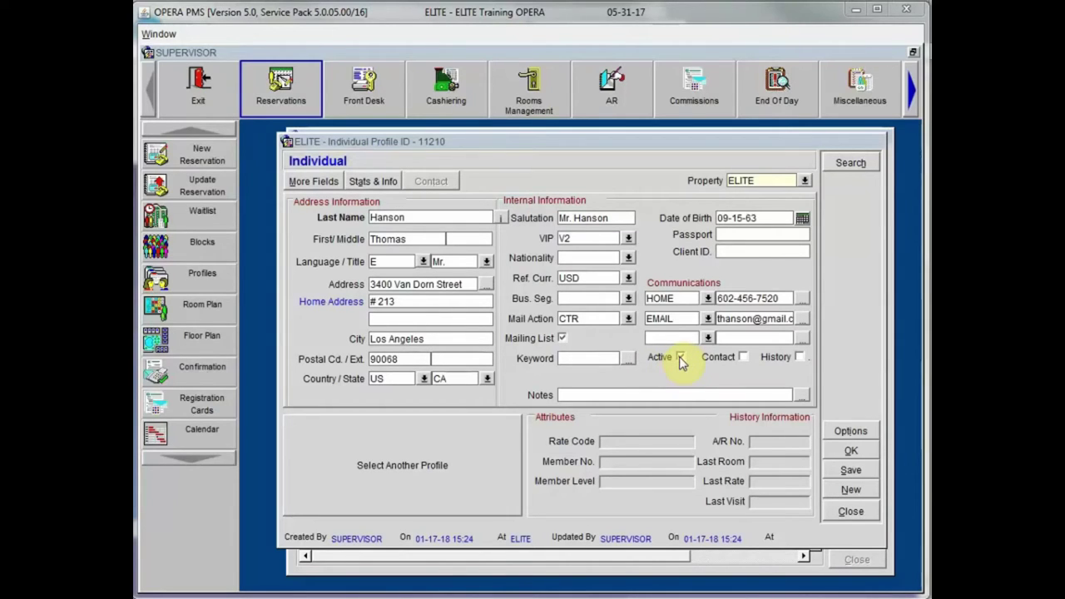
left_click(680, 357)
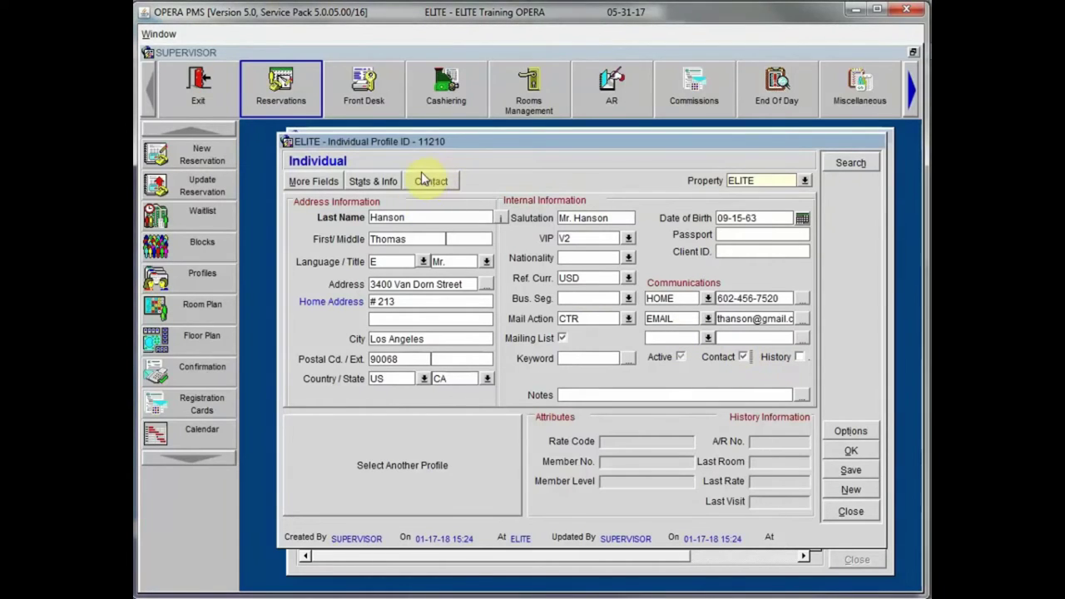
left_click(745, 357)
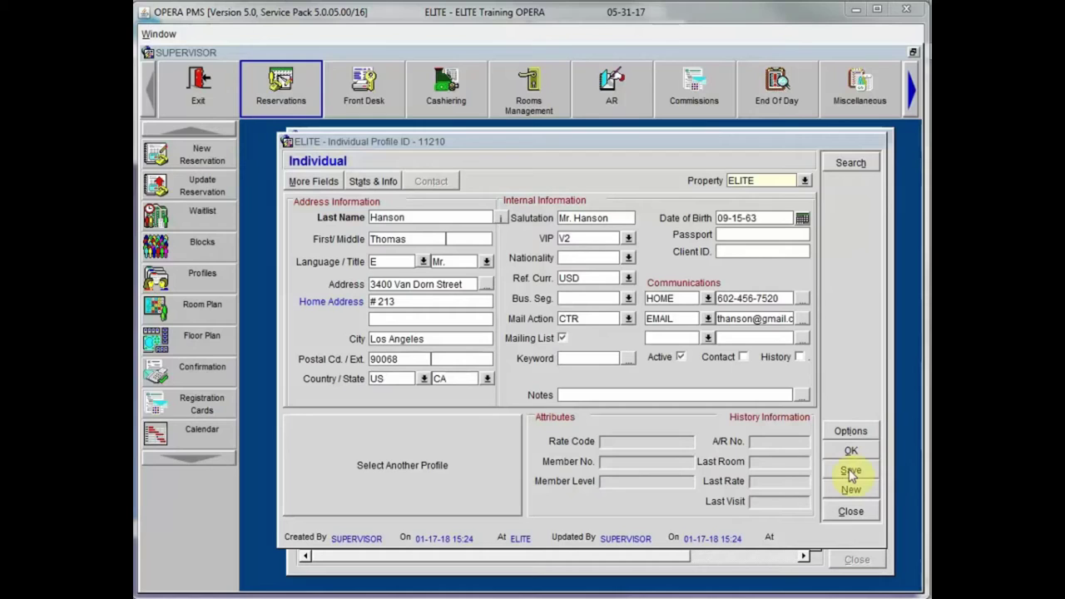
Step: Save the guest profile and close it back to Profile Search
left_click(850, 471)
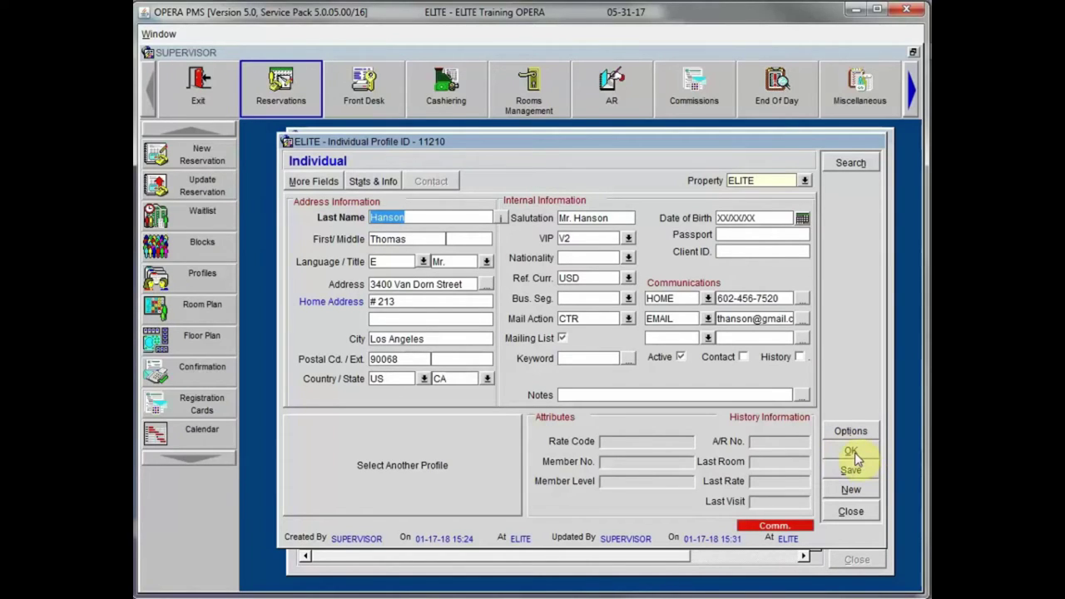
left_click(853, 451)
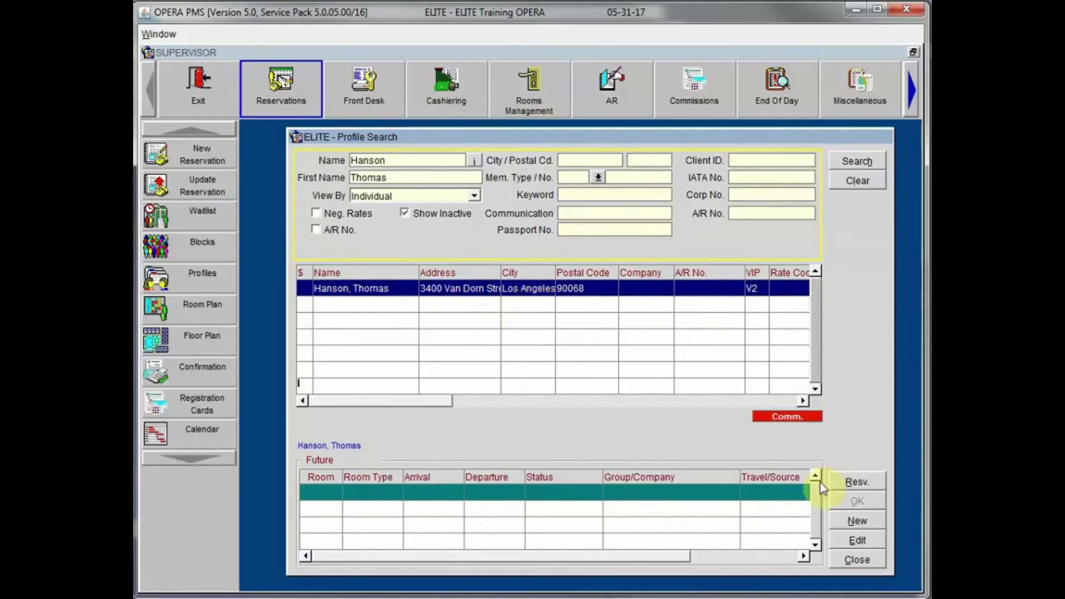
Step: Reopen and close the found profile, clear the criteria, and search by the guest's last name
left_click(875, 540)
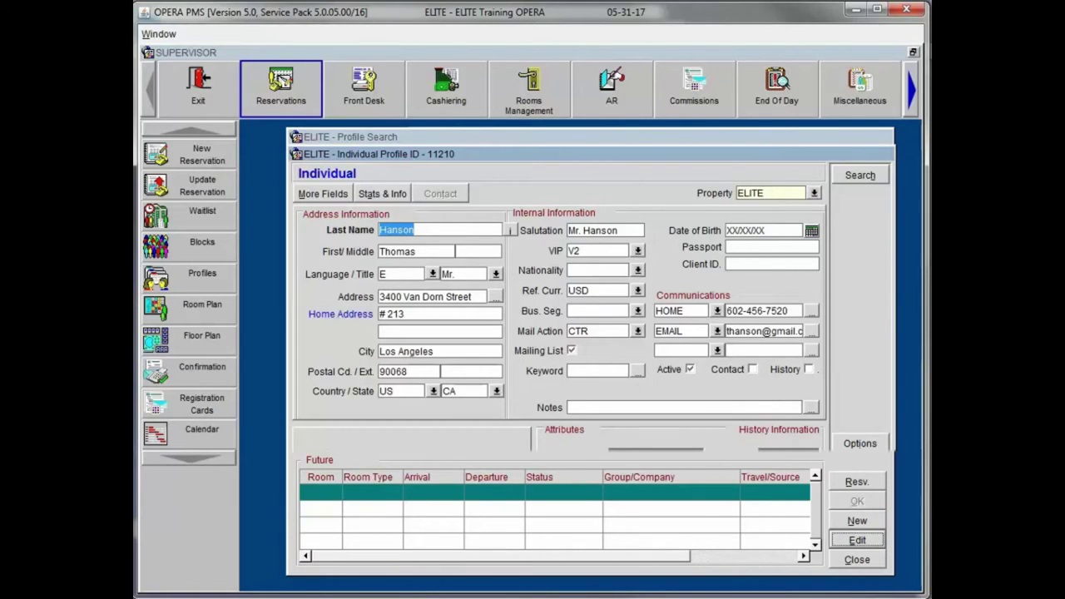
left_click(859, 521)
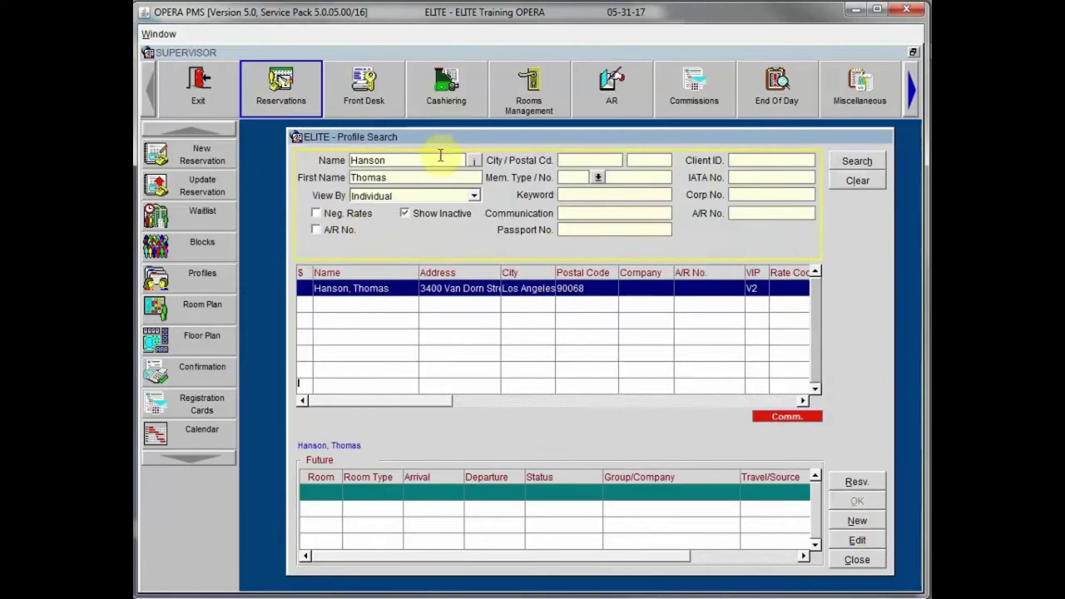
left_click_drag(468, 138, 435, 138)
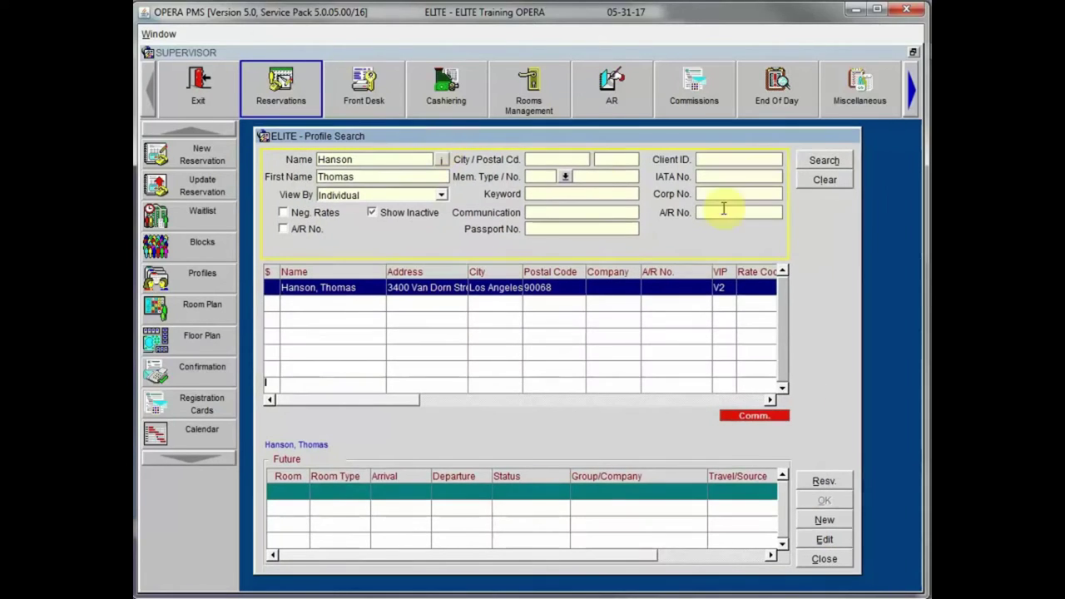
left_click(839, 183)
left_click(403, 159)
type("han")
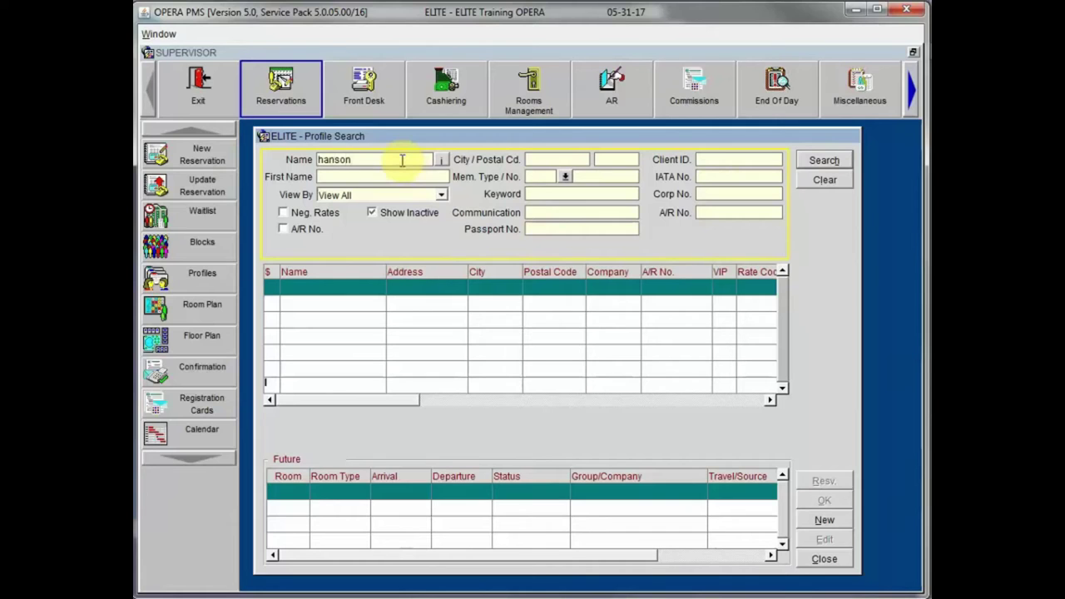
left_click(824, 160)
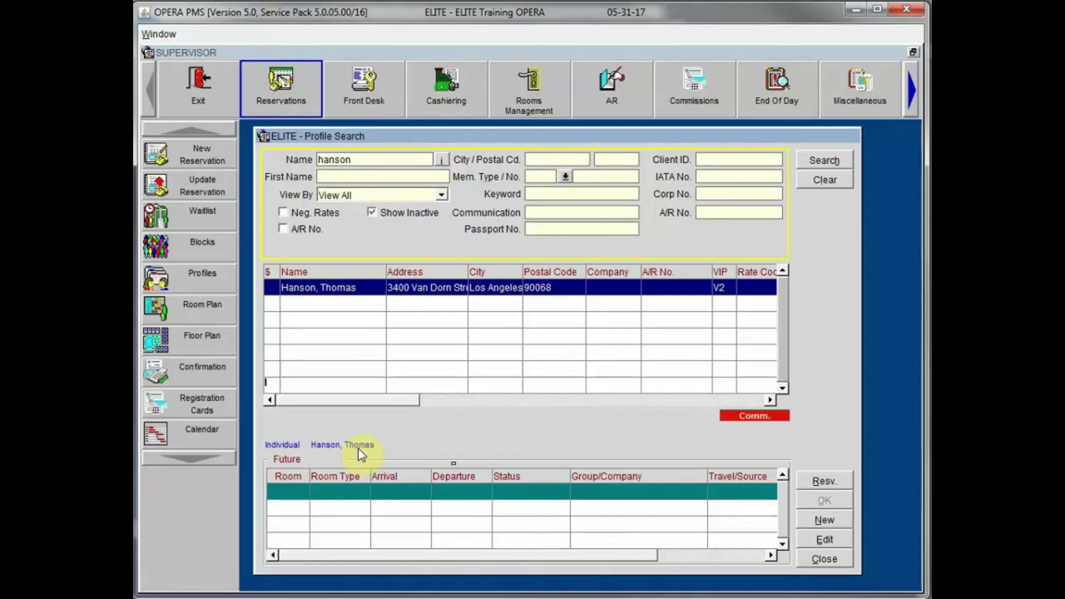
Step: Reopen the guest's saved Individual profile from the search results and move its window up-left
double_click(555, 287)
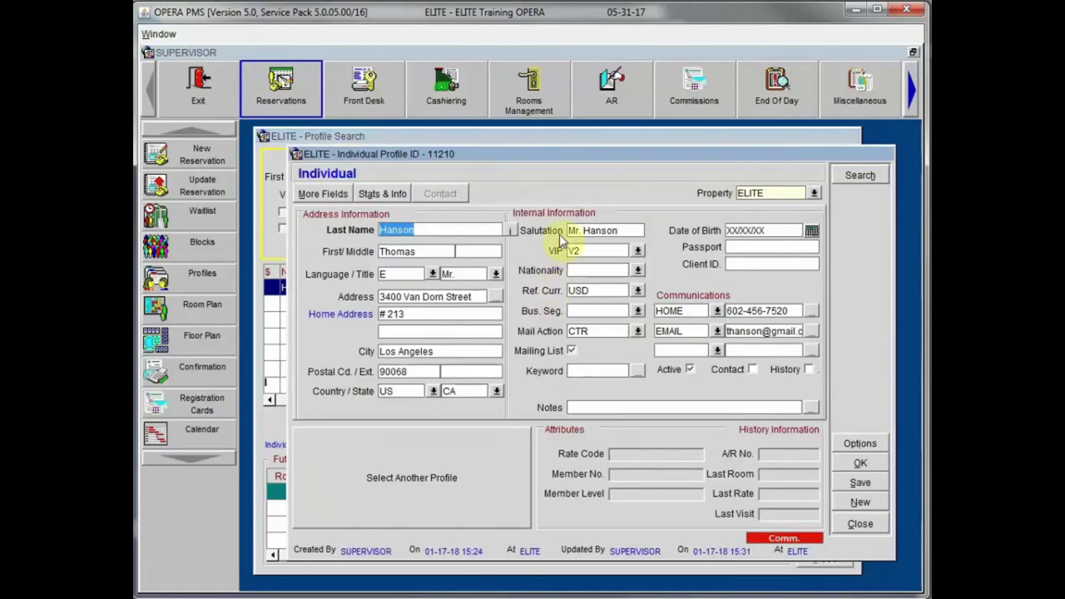
left_click_drag(536, 154, 506, 134)
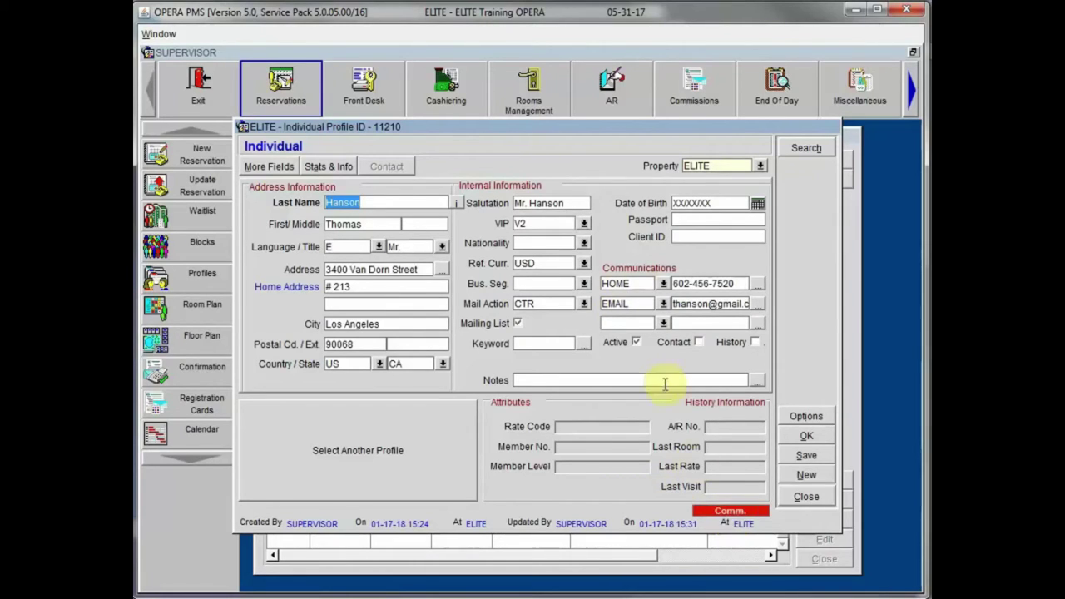
Step: Check the profile's phone and e-mail entries, then open More Fields, which lists no extra fields
left_click(719, 511)
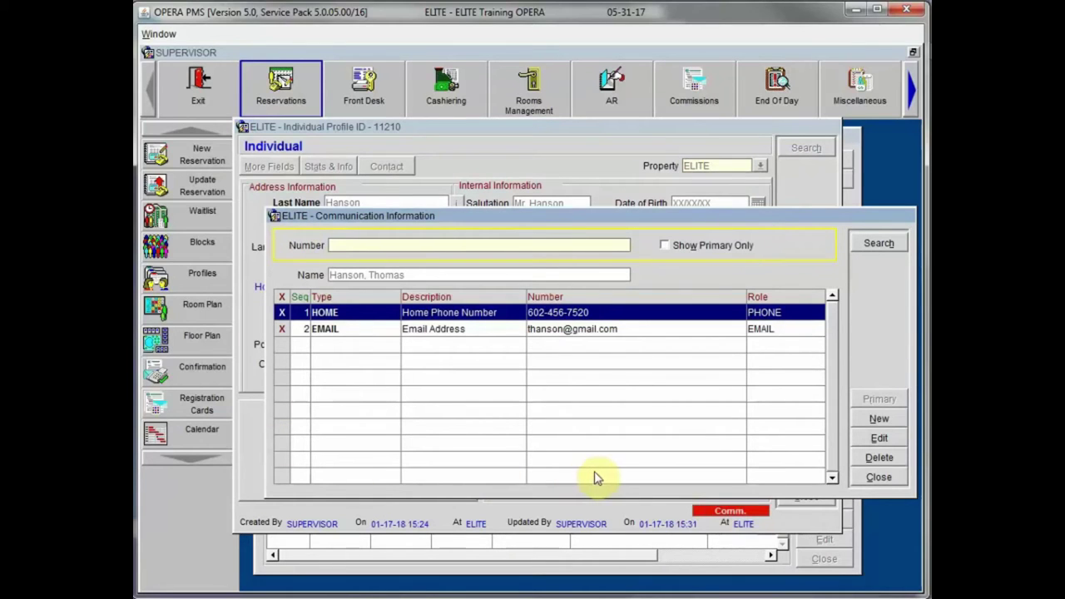
left_click(887, 479)
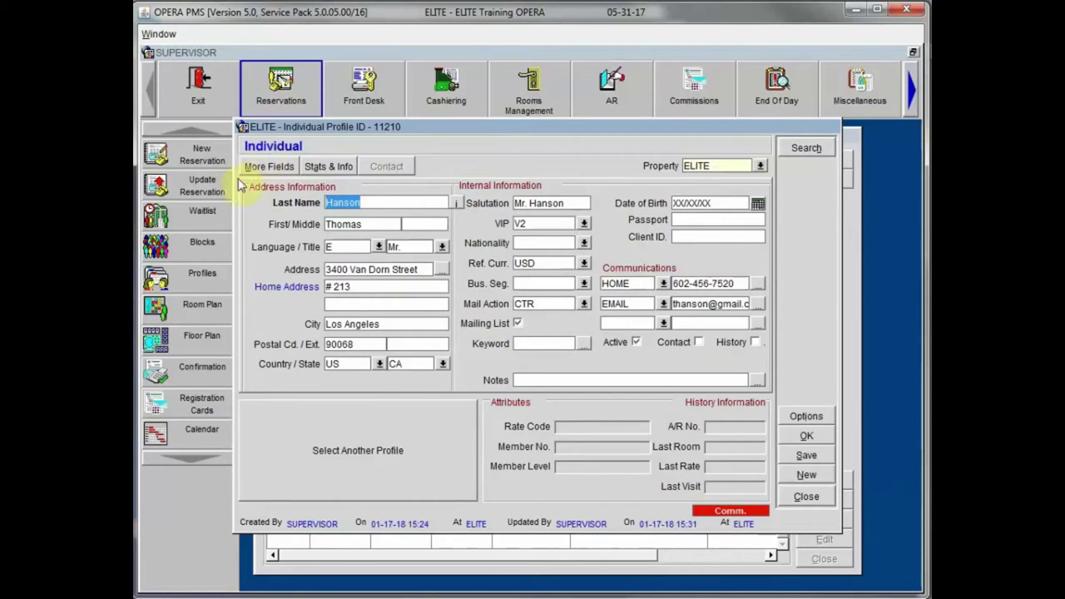
left_click(285, 168)
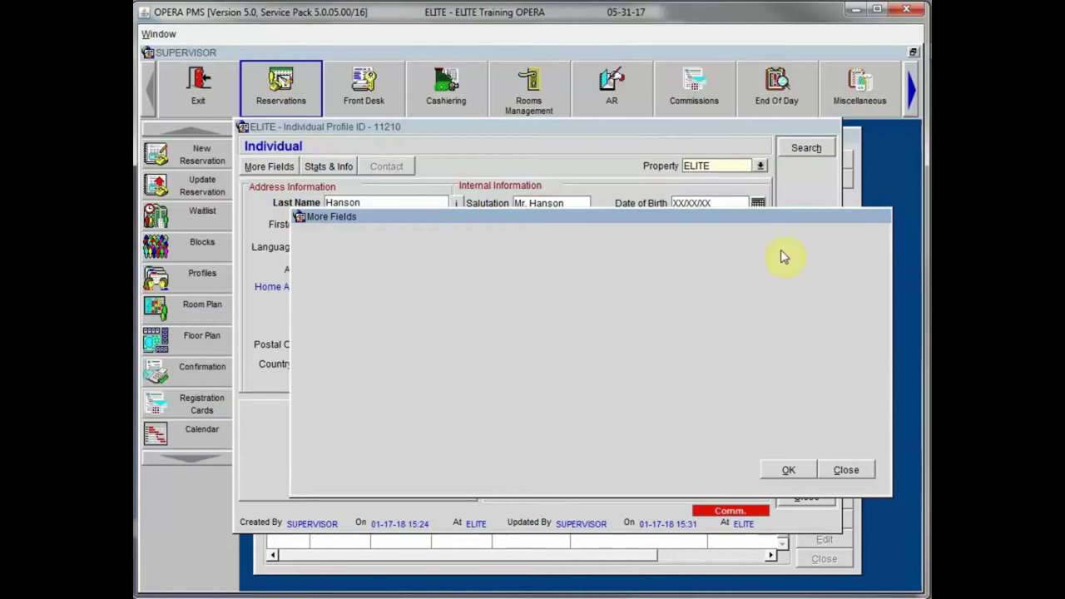
Step: Close the empty More Fields dialog and show Stats & Info, with blank This Year and Last Year figures
left_click(847, 470)
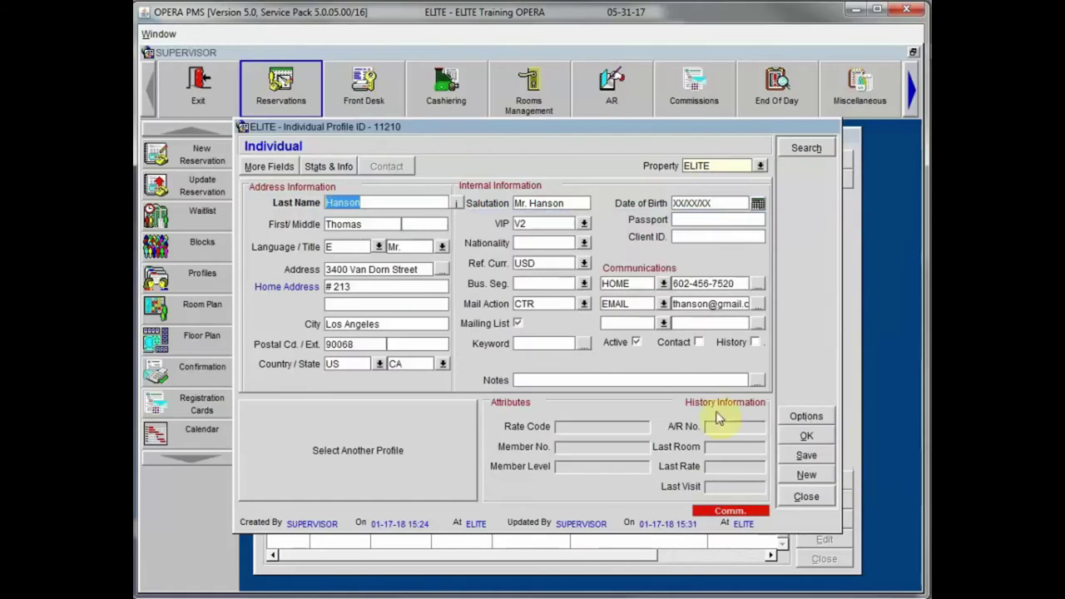
left_click(326, 167)
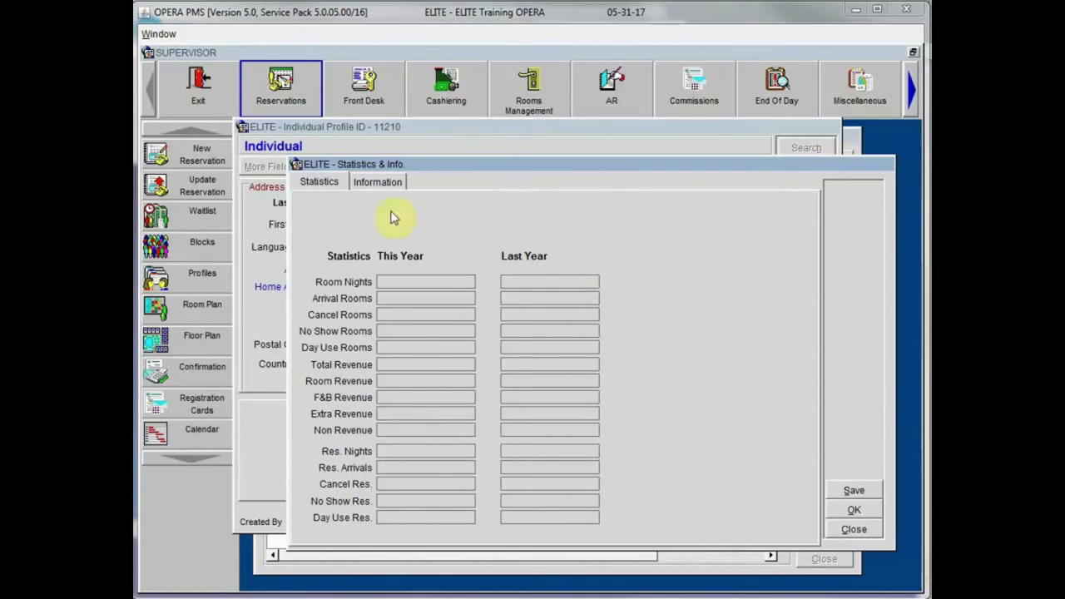
Step: Mark the profile Restricted with the rule 'Please Call Accounting before booking Reservation' and save
left_click(378, 182)
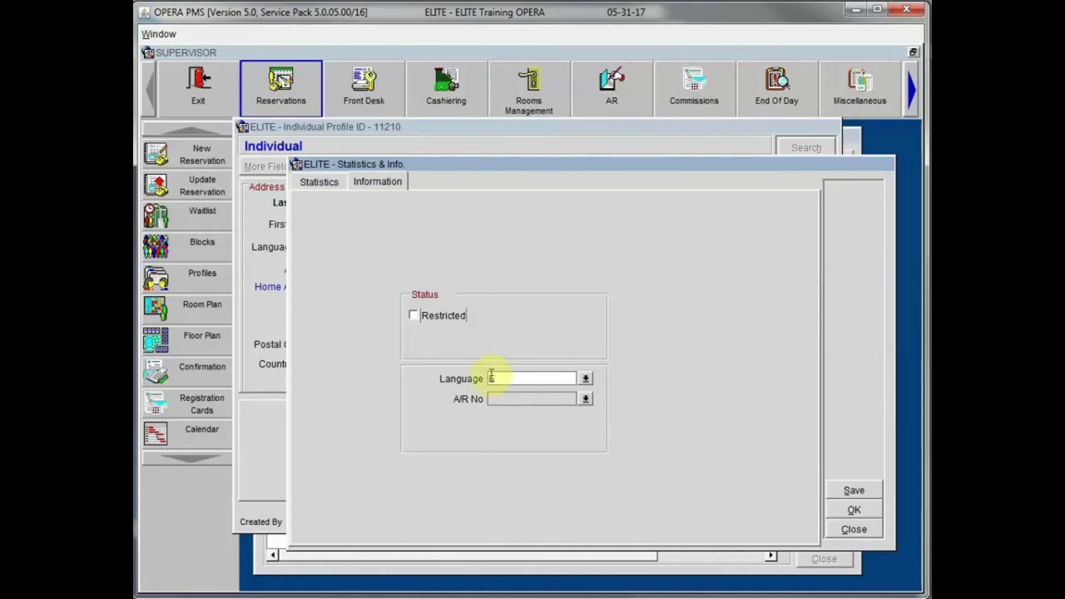
left_click(414, 319)
left_click(453, 341)
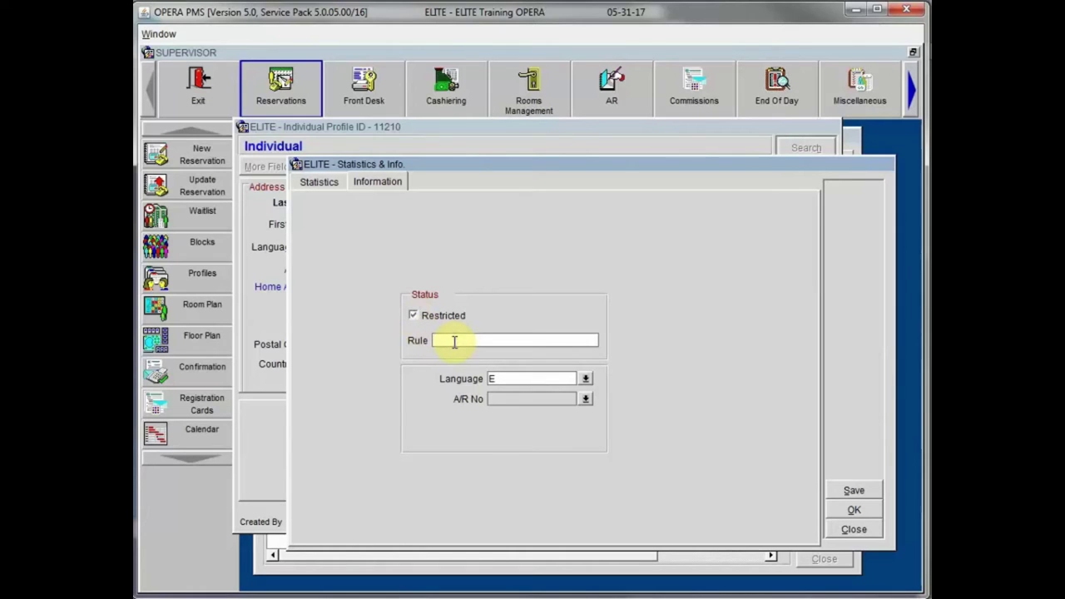
type("Please Call Accounting before booking")
type(" Reservation")
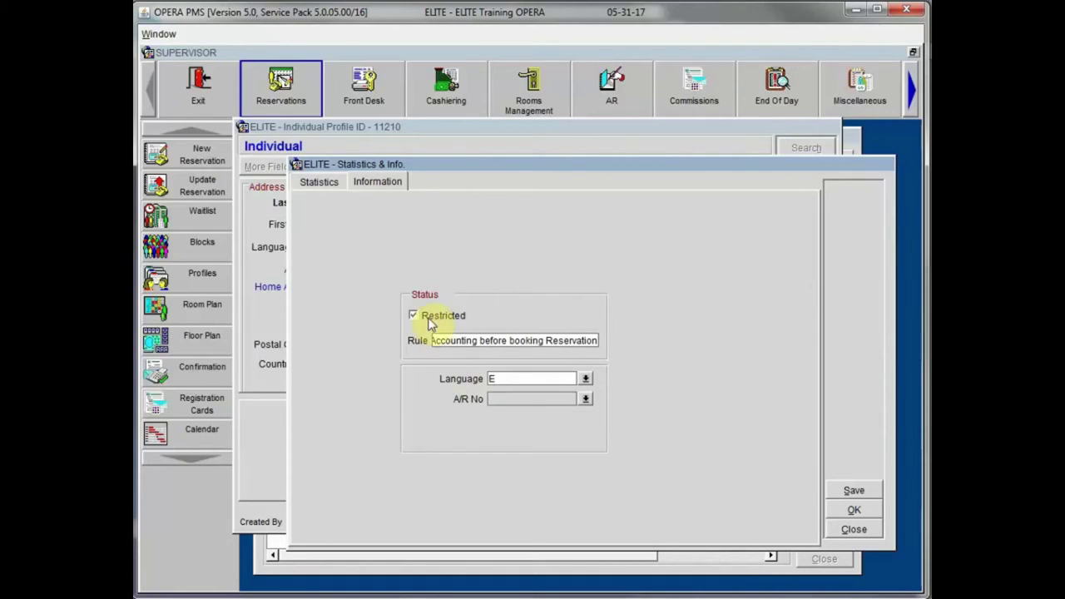
left_click(855, 512)
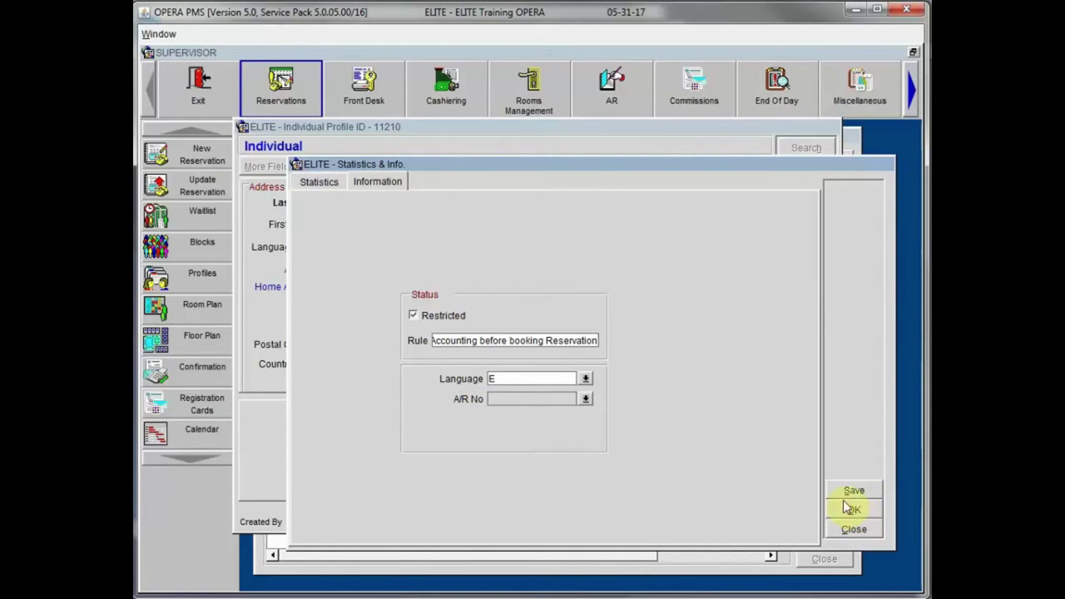
left_click(867, 510)
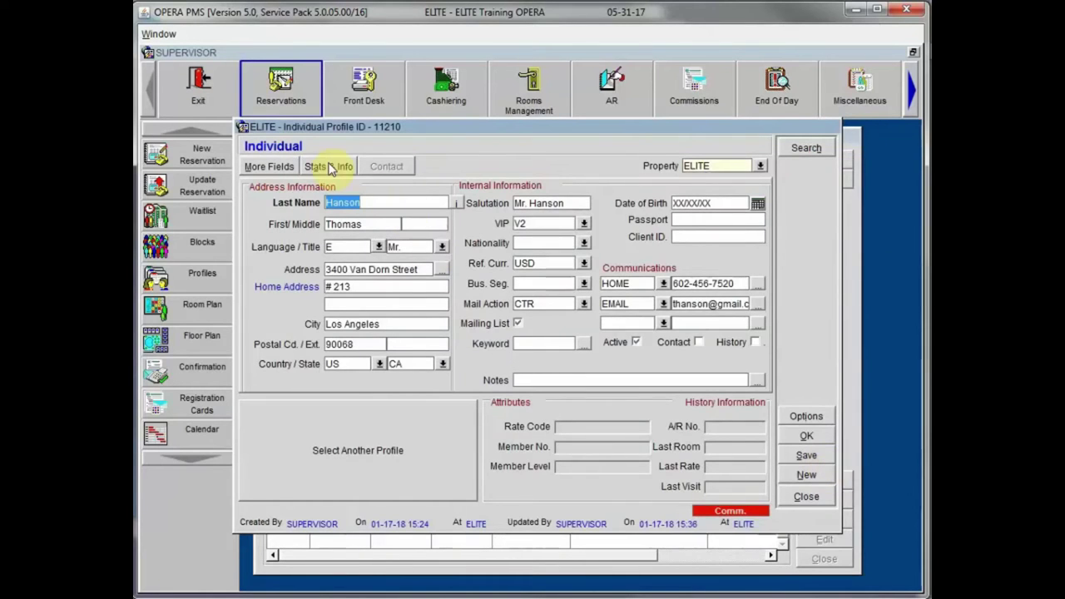
Step: Reopen the Information page of Stats & Info to verify the Restricted status and rule
left_click(329, 167)
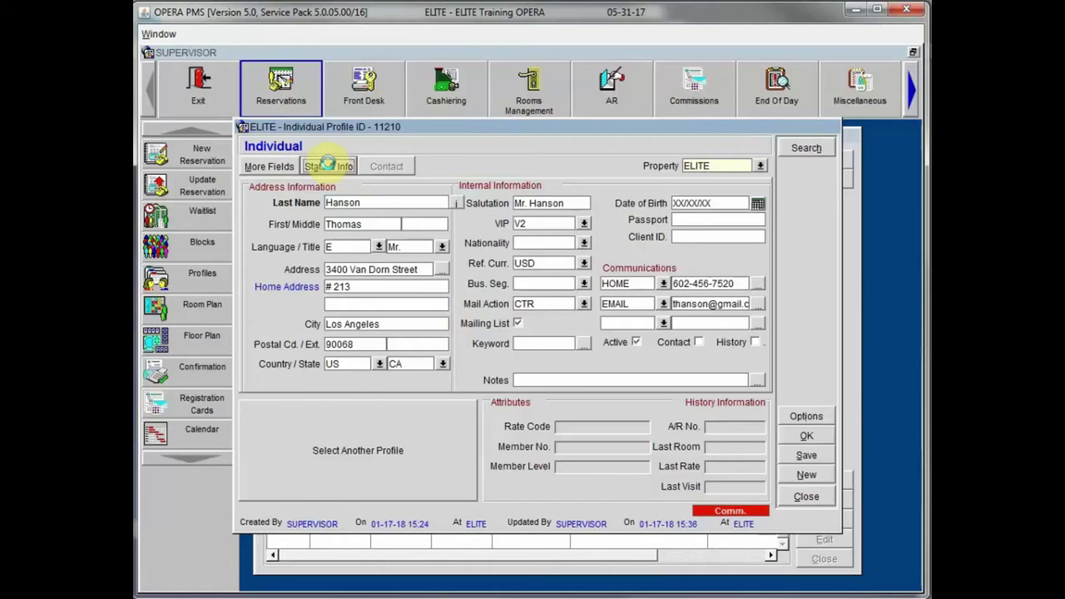
left_click(372, 185)
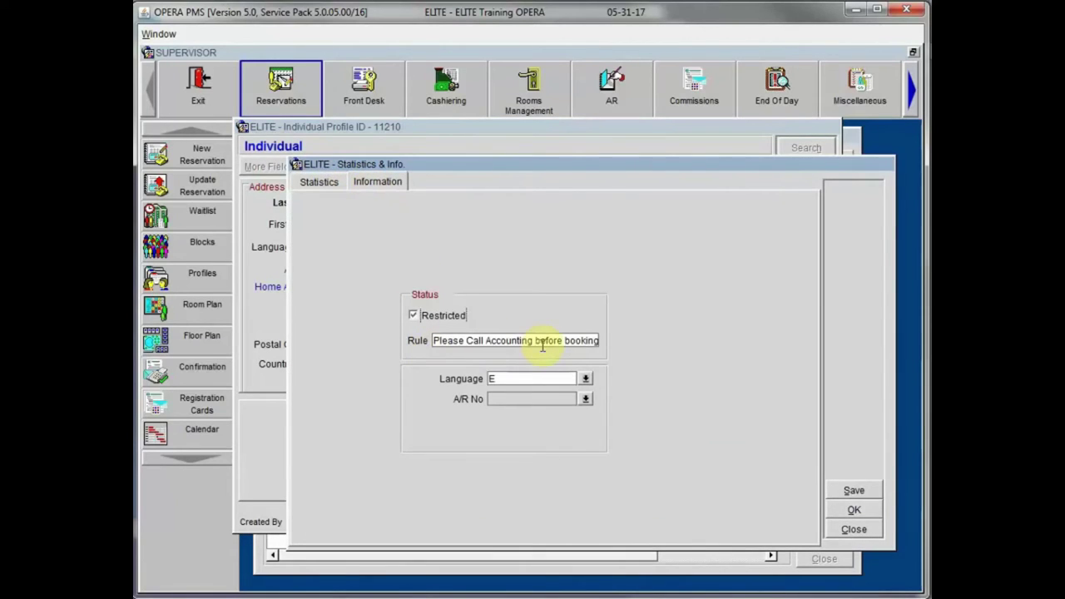
left_click(855, 530)
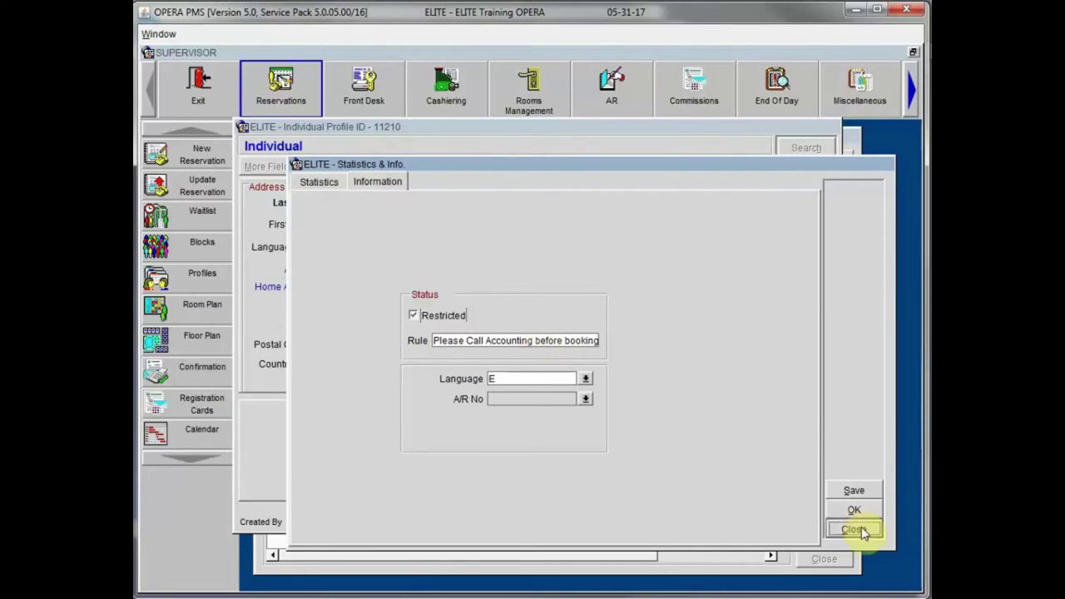
left_click(324, 166)
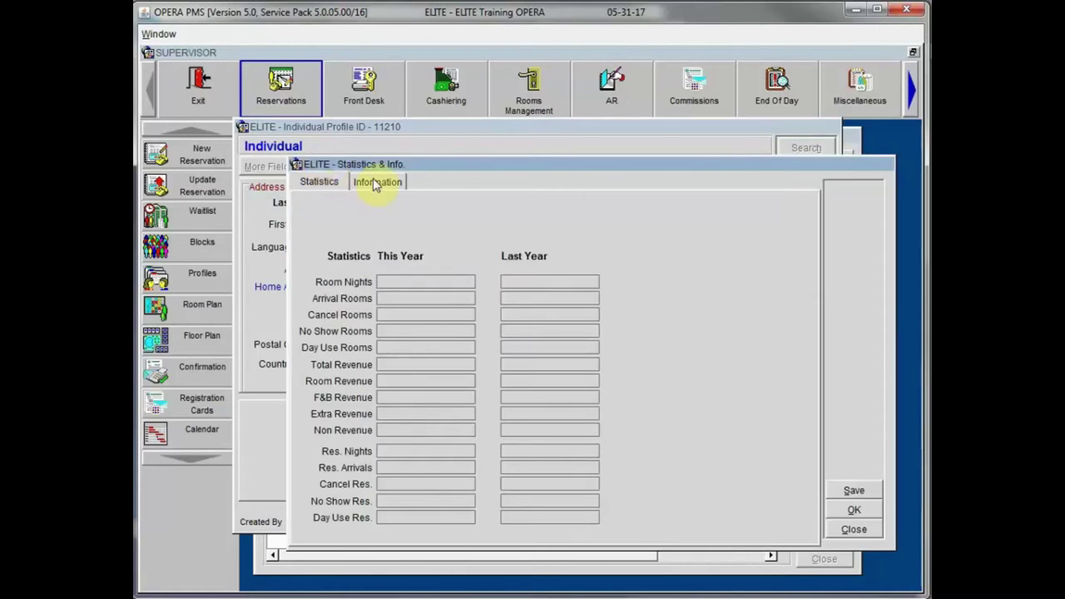
left_click(375, 182)
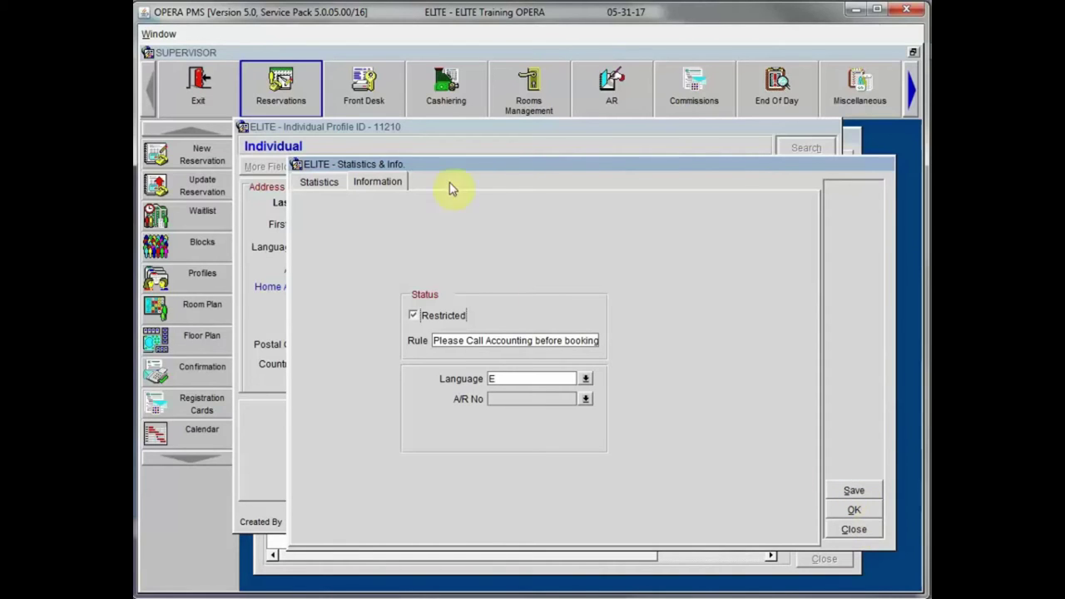
Step: Close Statistics & Info and return to the guest's Individual Profile form
left_click(855, 531)
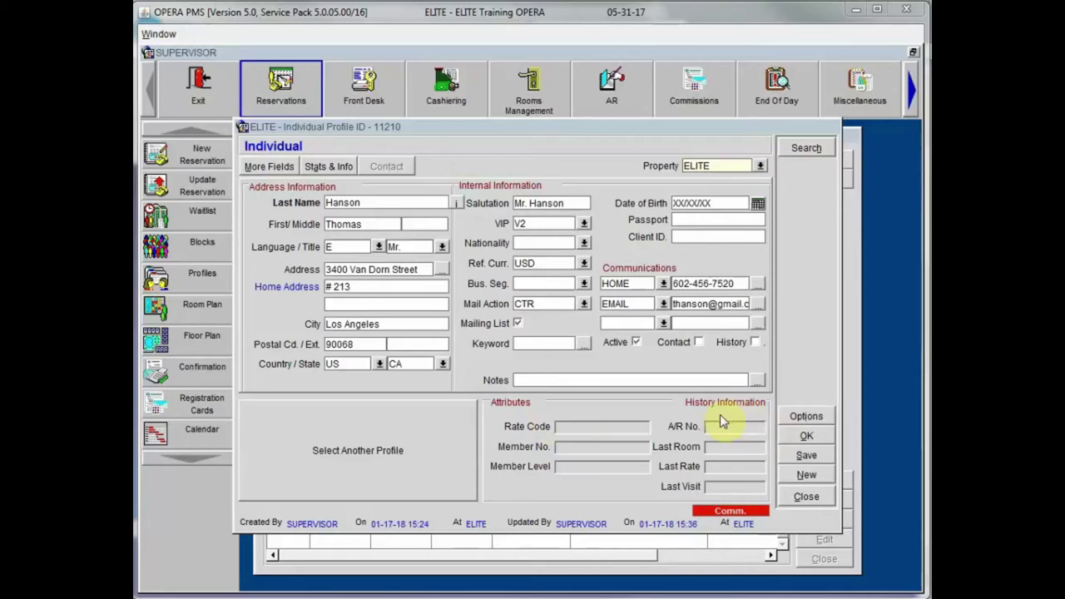
left_click(589, 432)
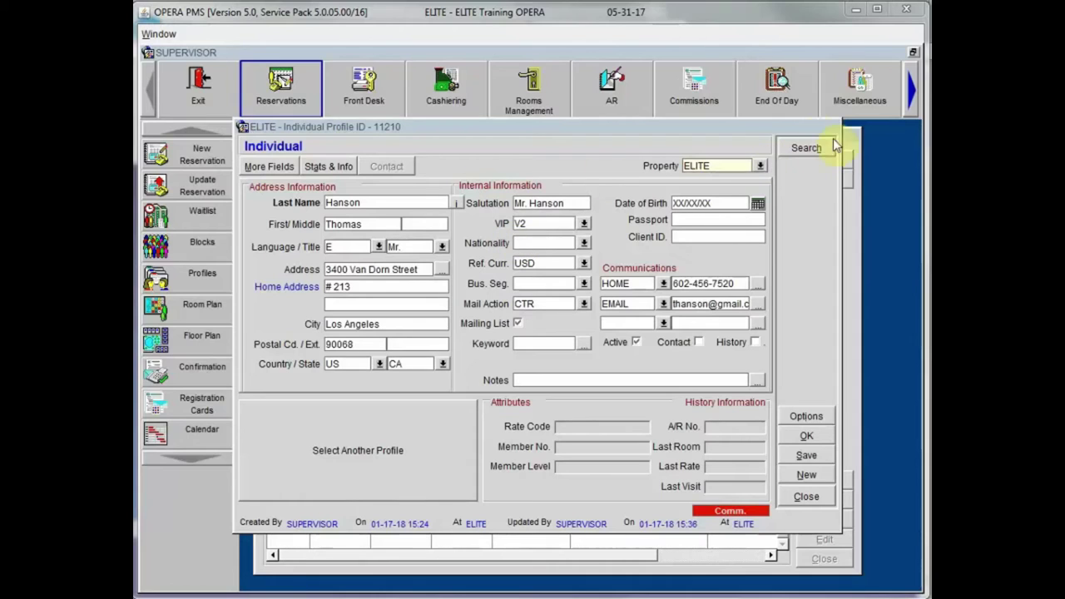
Step: Save the profile changes when prompted by Search, then close Profile Search without selecting another profile
left_click(806, 148)
left_click(803, 147)
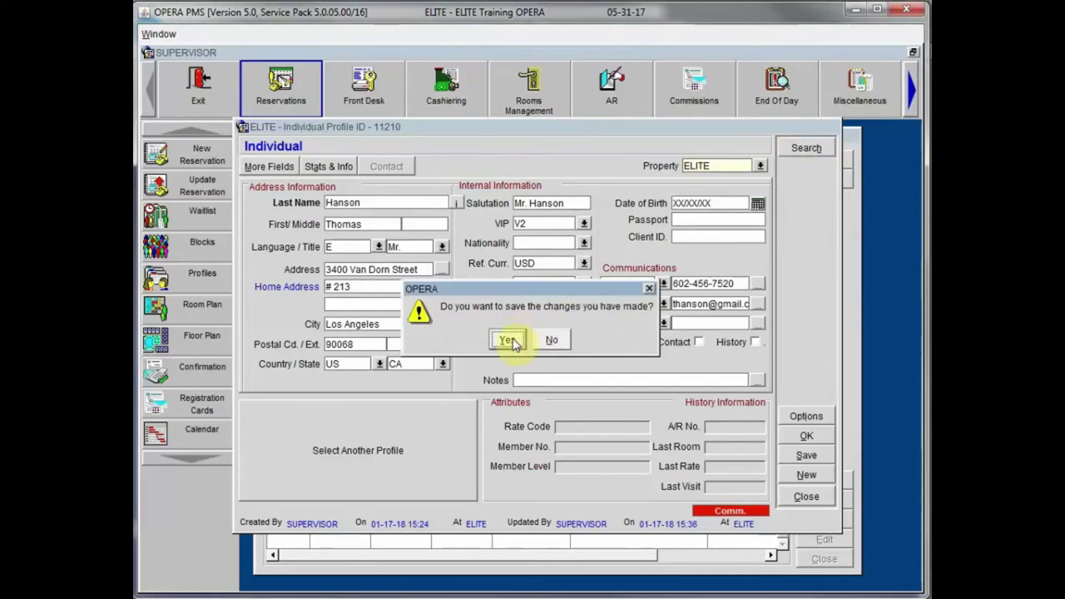
left_click(507, 340)
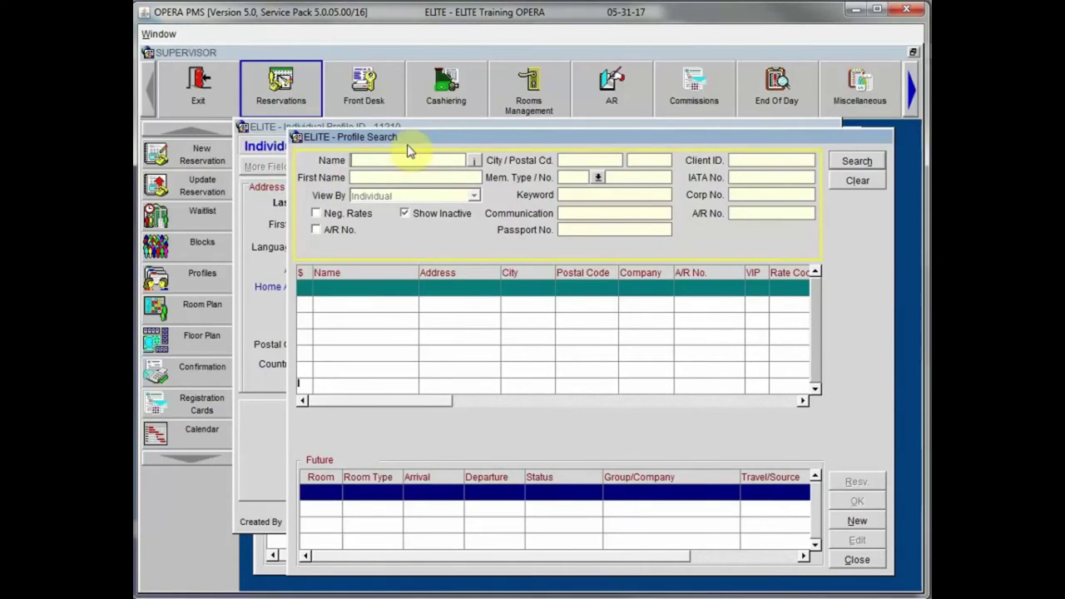
left_click(857, 559)
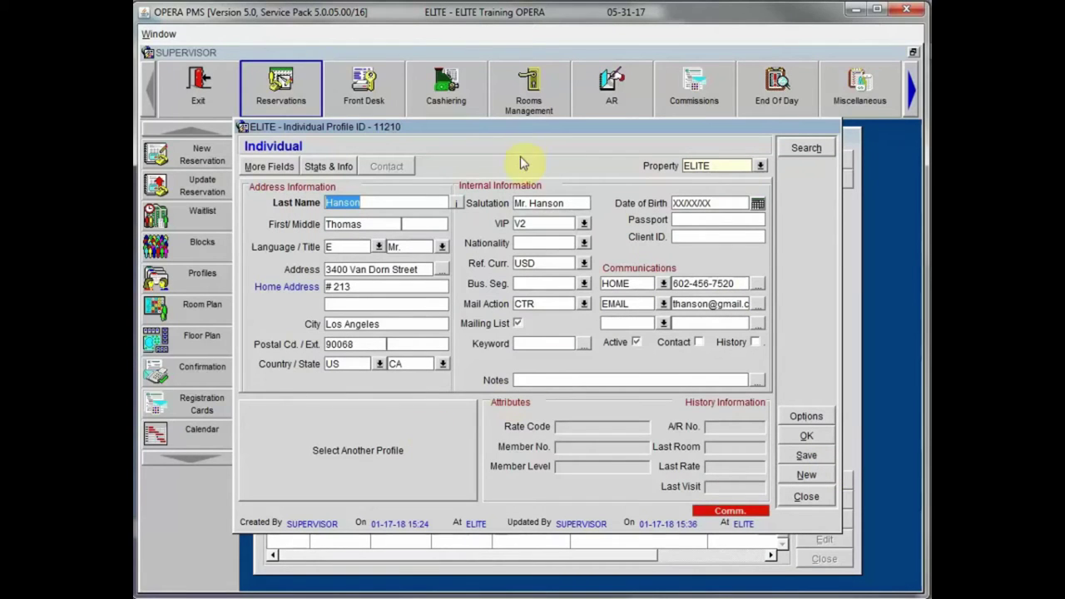
mouse_move(533, 124)
left_mouse_down()
mouse_move(561, 133)
mouse_move(522, 130)
left_mouse_up()
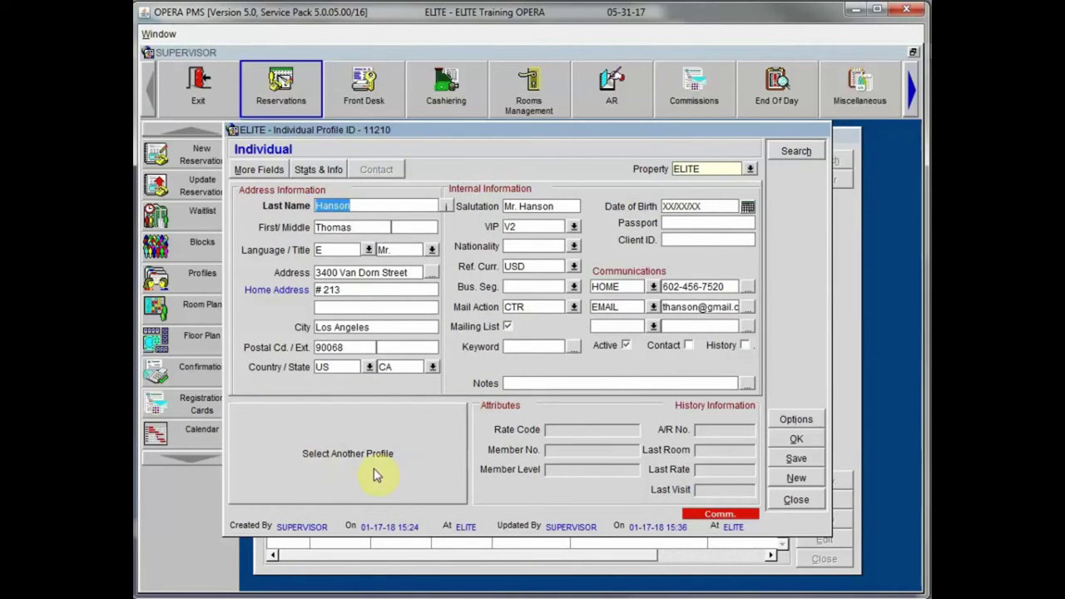
left_click(337, 452)
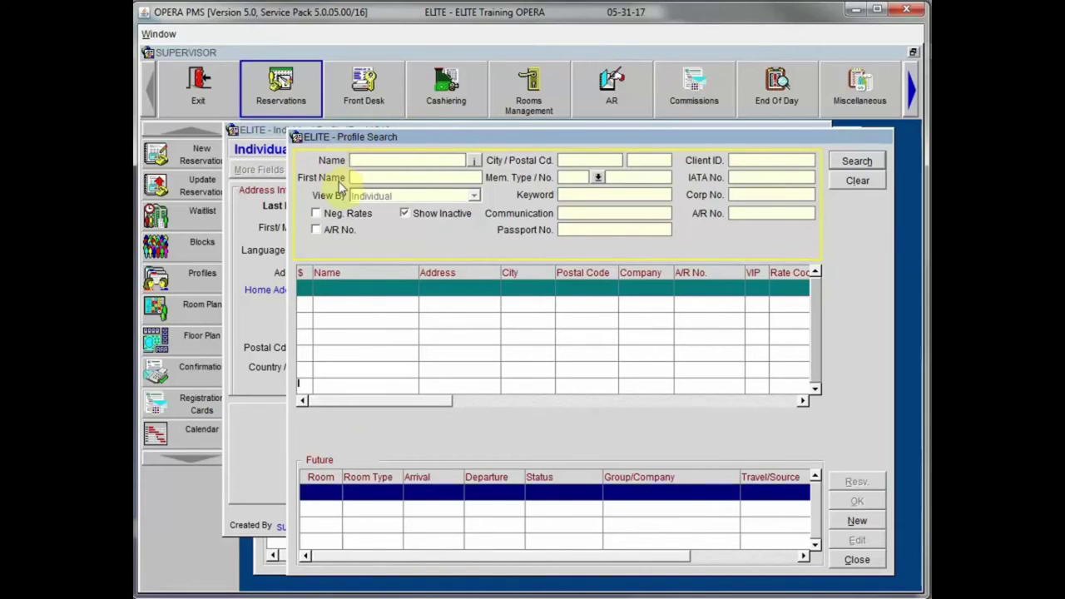
left_click(855, 559)
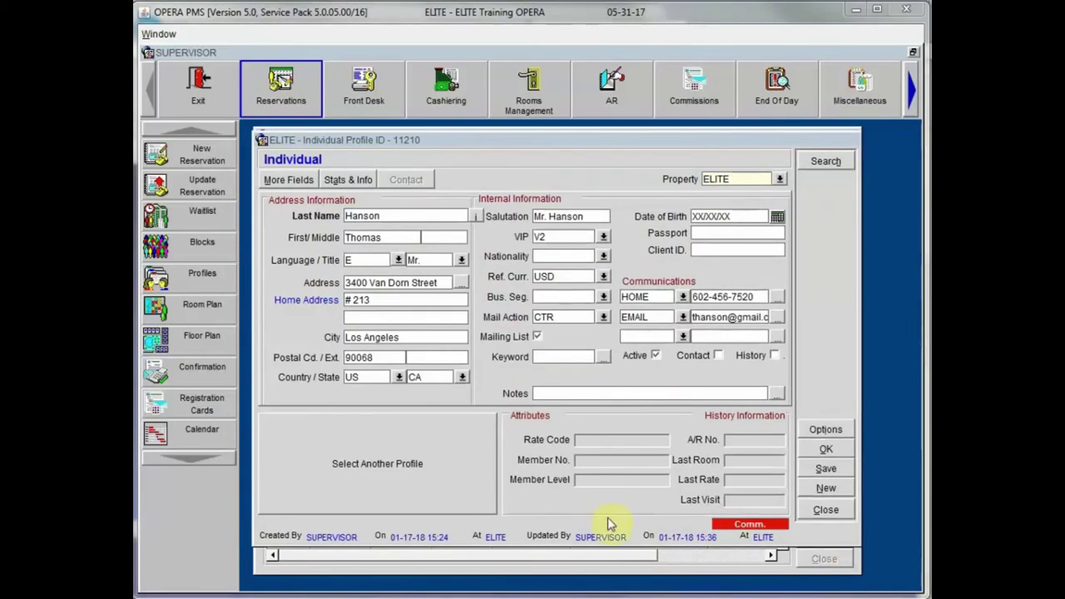
Step: Open Profile Options and bring up the profile's Attachments list, which holds no files
left_click(826, 447)
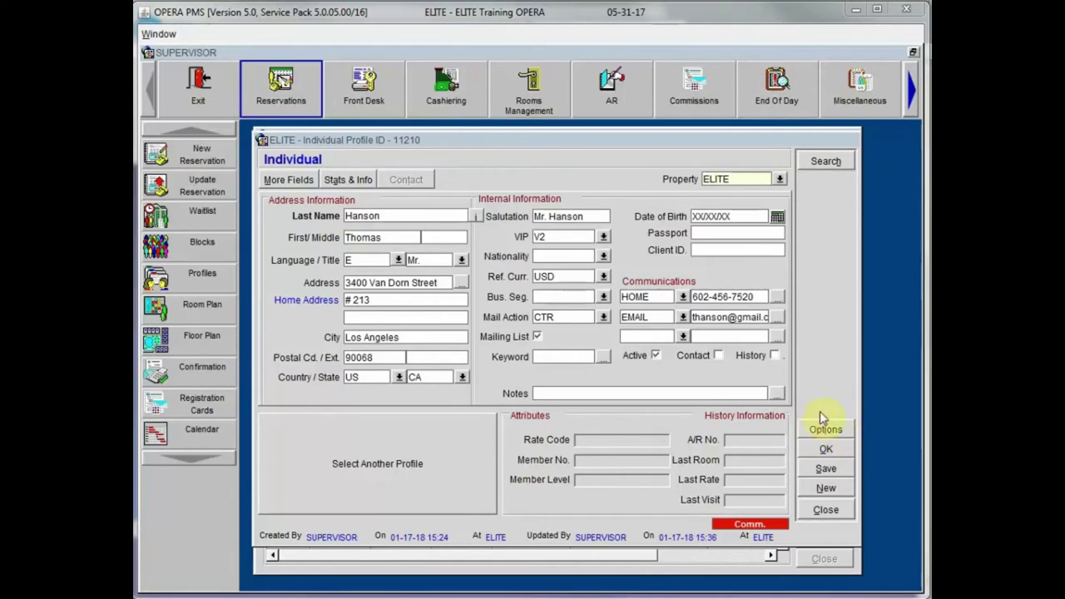
left_click(833, 432)
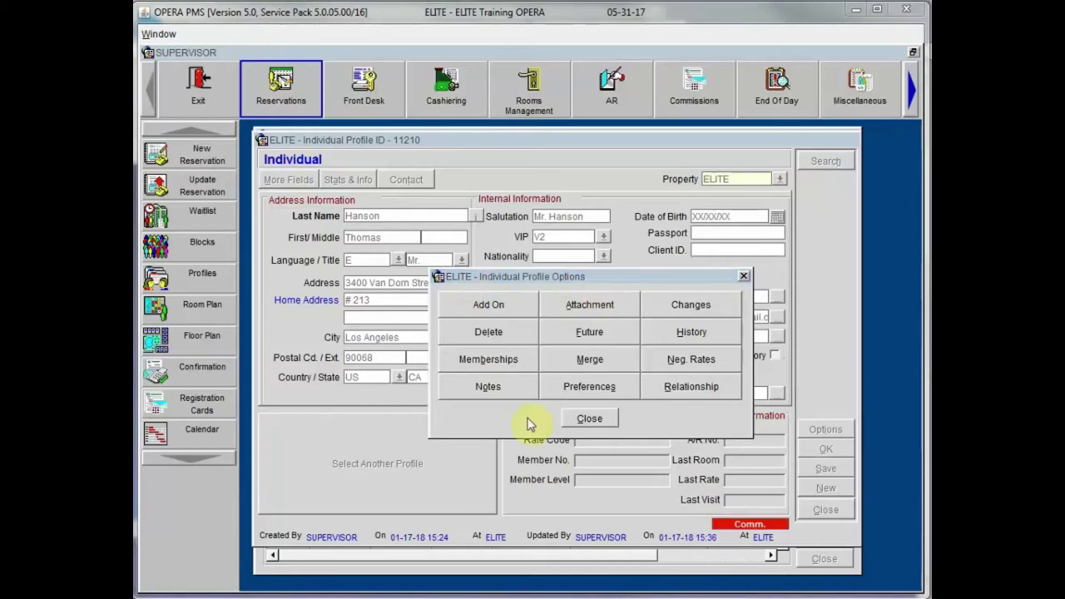
left_click(584, 306)
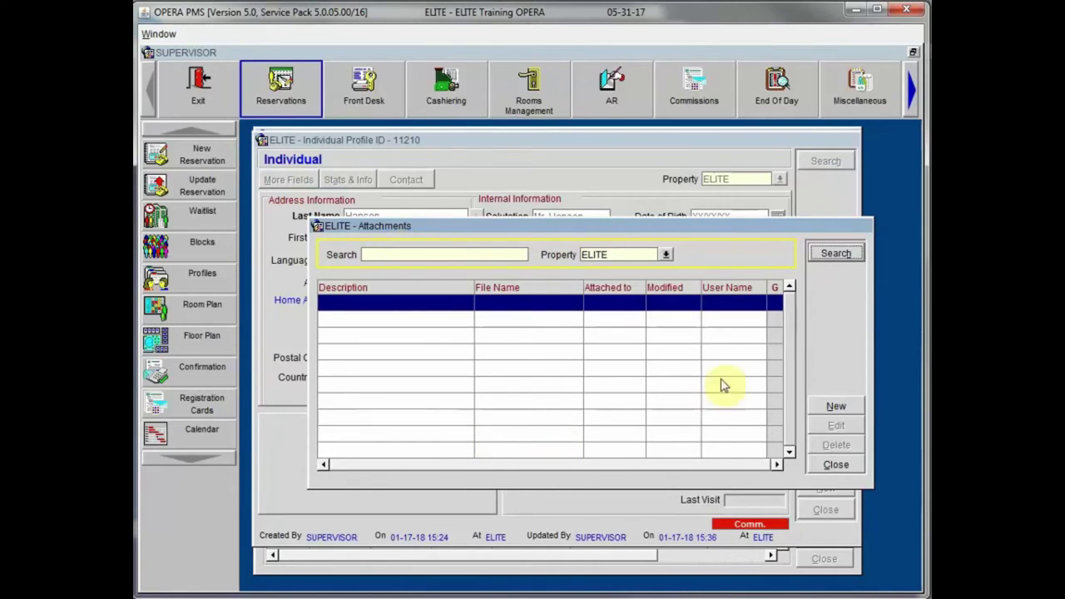
Step: Start a 'Guest Requests' attachment upload from the Desktop, cancel it, and close Attachments
left_click(836, 407)
left_click(486, 332)
type("Guest Requests")
key("Tab")
left_click(771, 354)
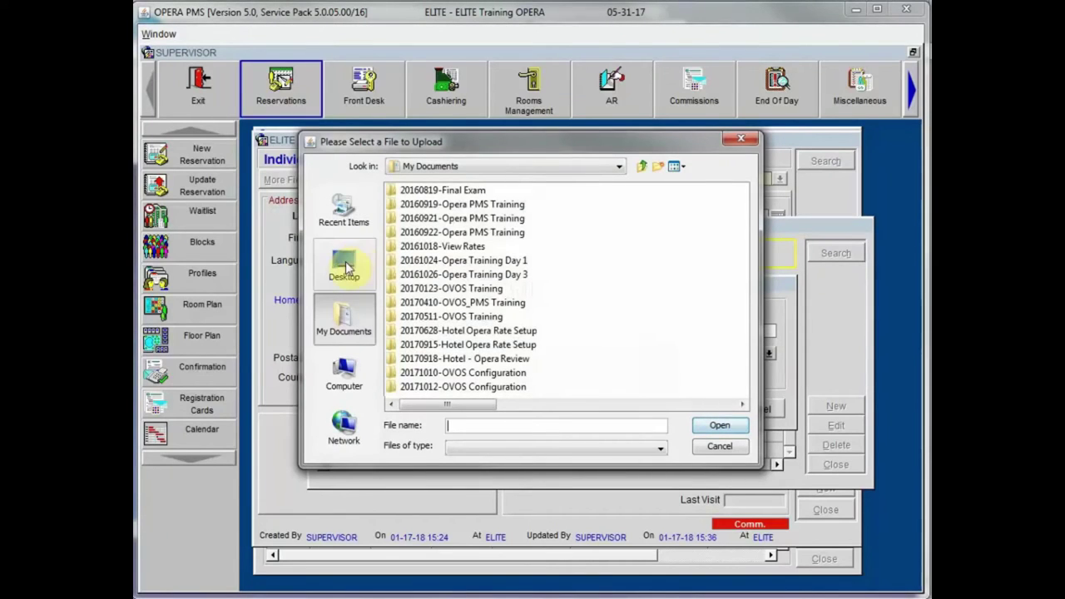
left_click(343, 265)
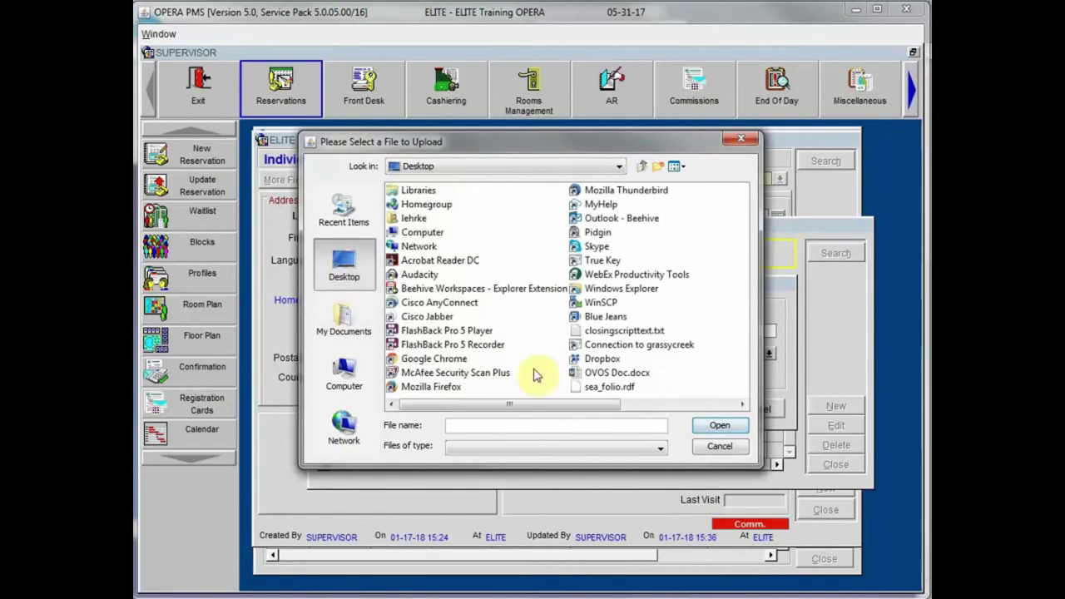
left_click(721, 447)
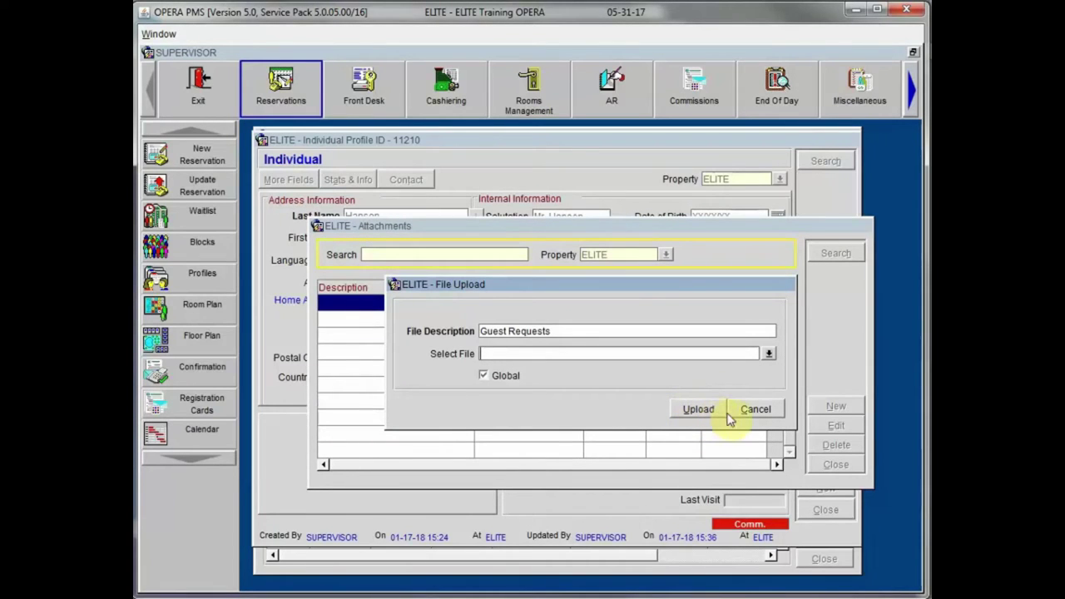
left_click(755, 411)
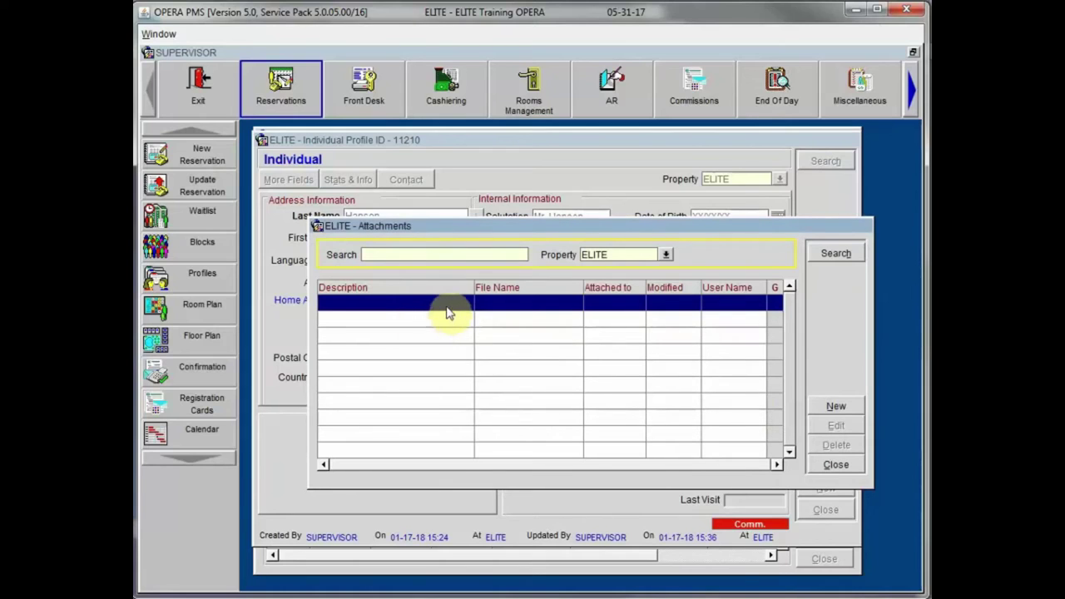
left_click(836, 464)
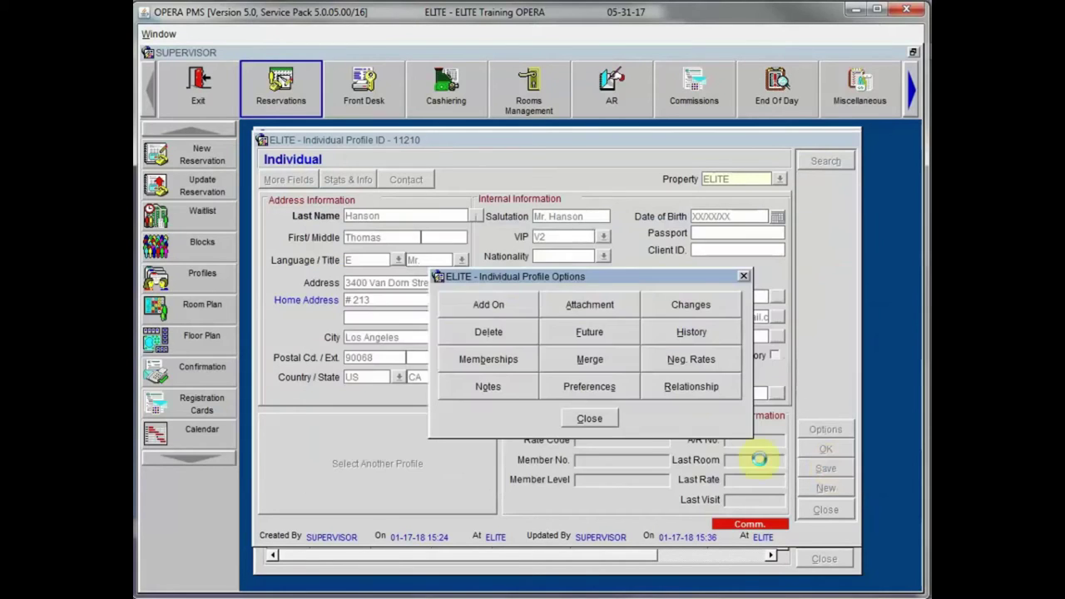
Step: Reopen Profile Options and open the Changes log of recorded profile activity
left_click(596, 422)
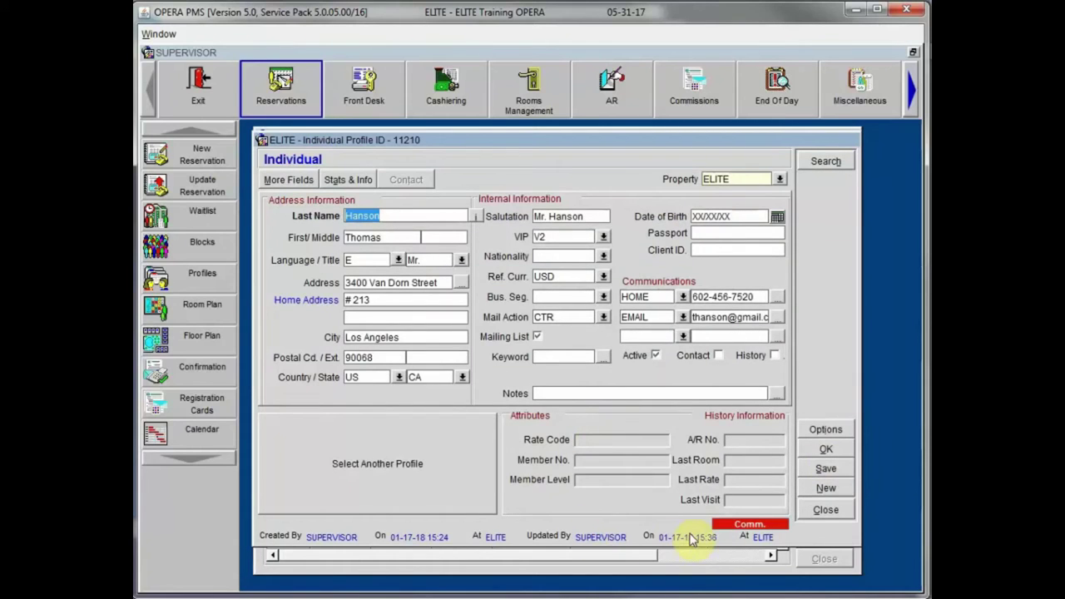
left_click(814, 428)
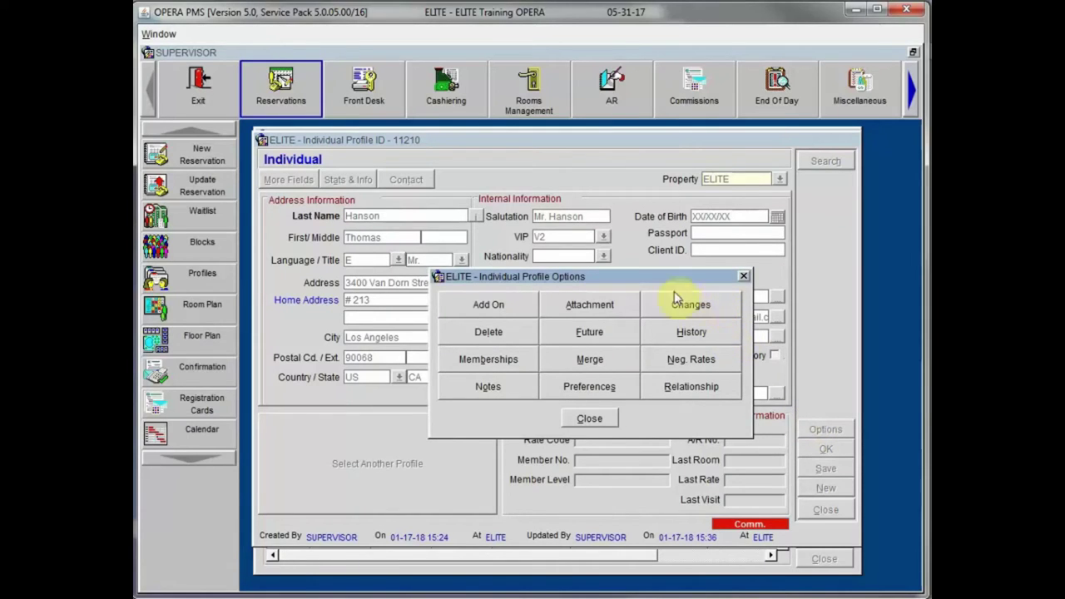
left_click(692, 304)
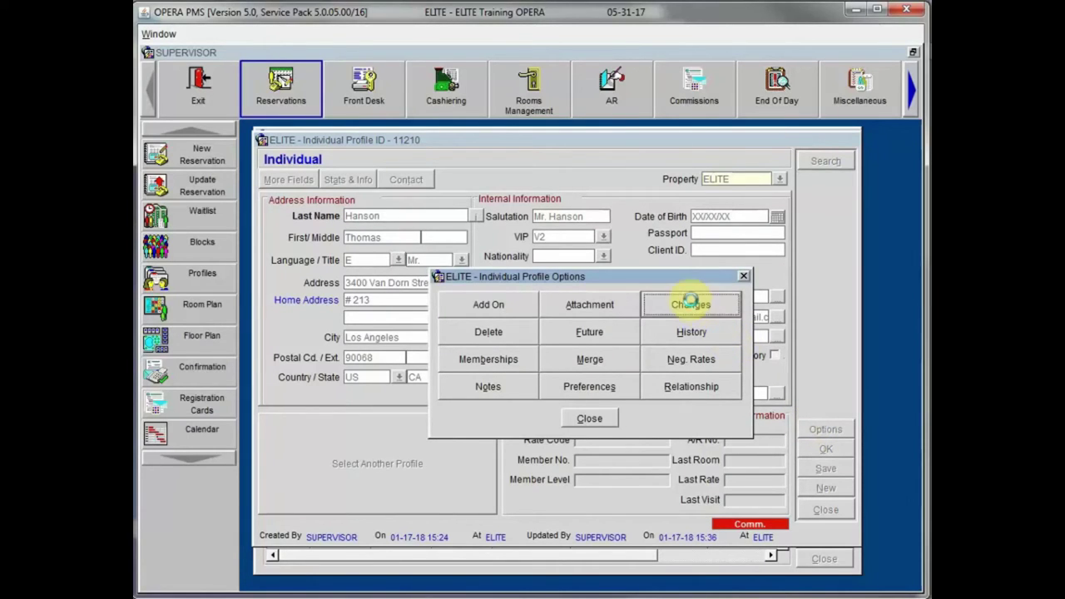
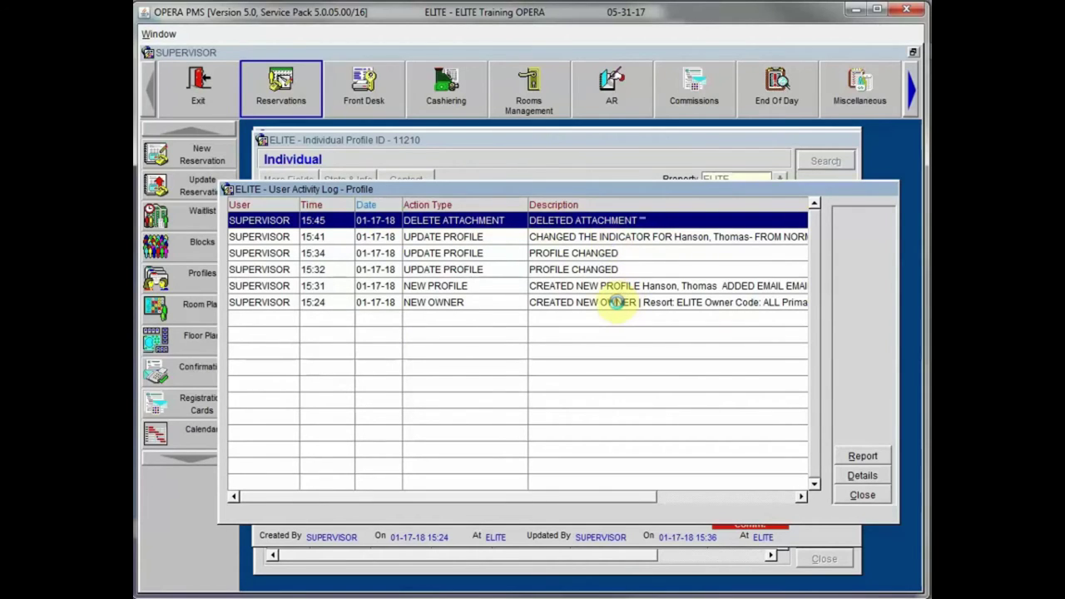
Step: Inspect the NEW OWNER log entry details and report parameters, then close the User Activity Log
double_click(615, 302)
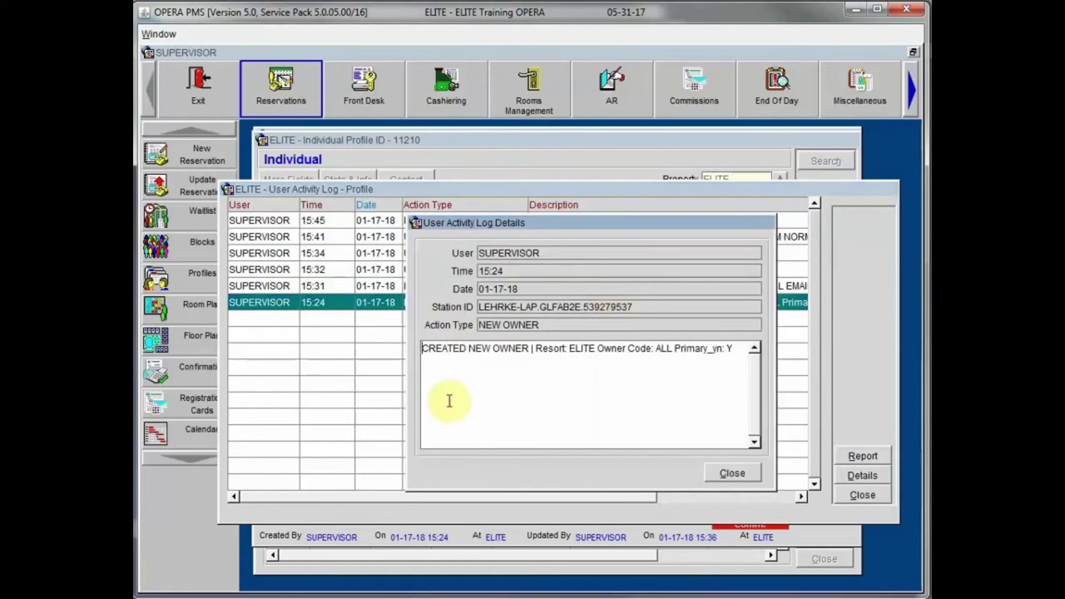
left_click(732, 472)
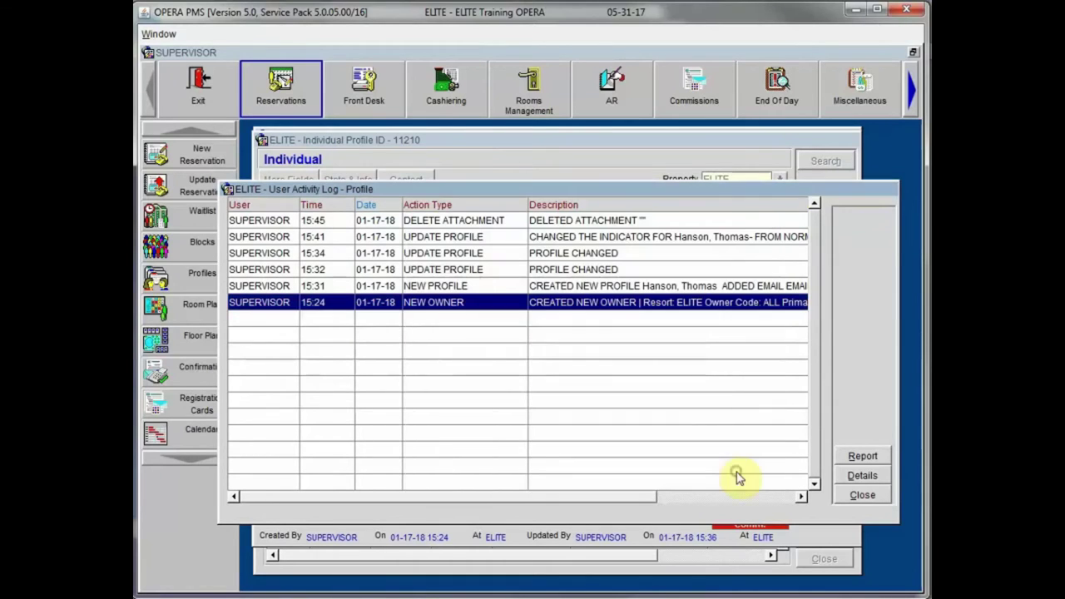
left_click(862, 456)
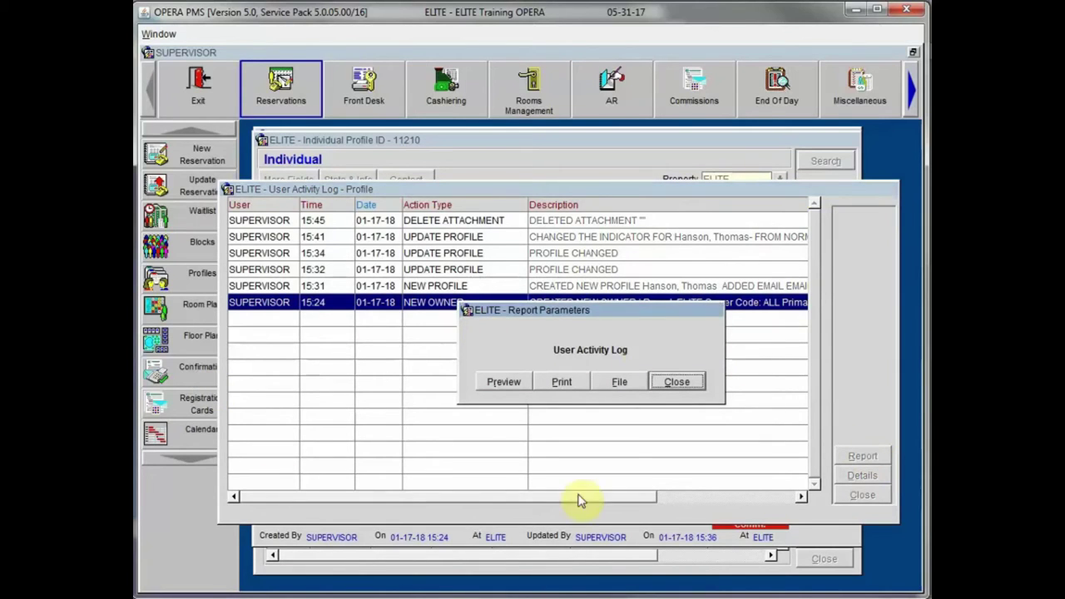
left_click(677, 383)
left_click(862, 496)
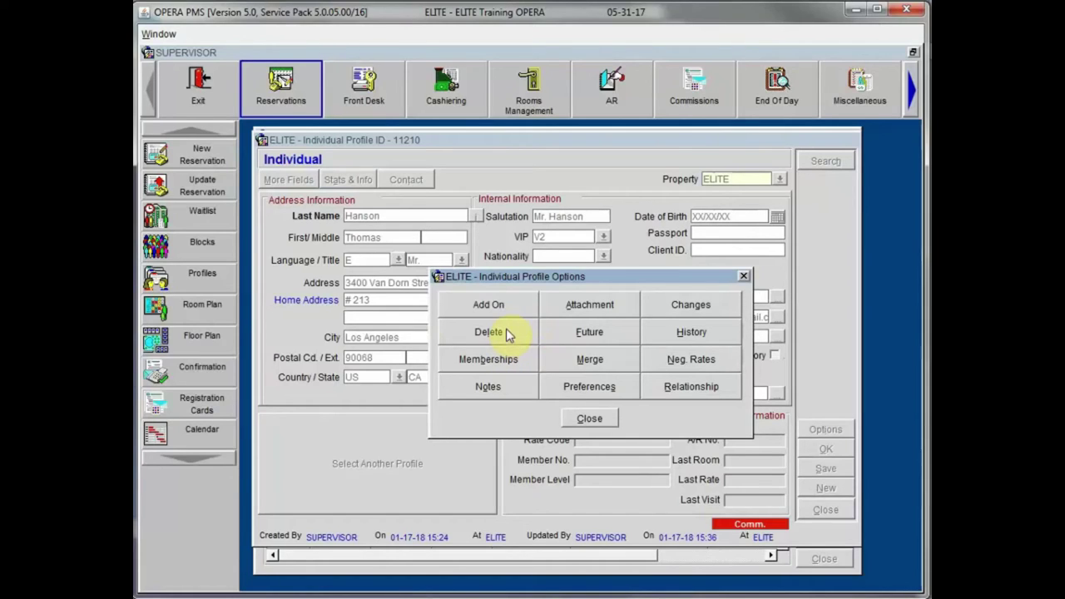
left_click(607, 329)
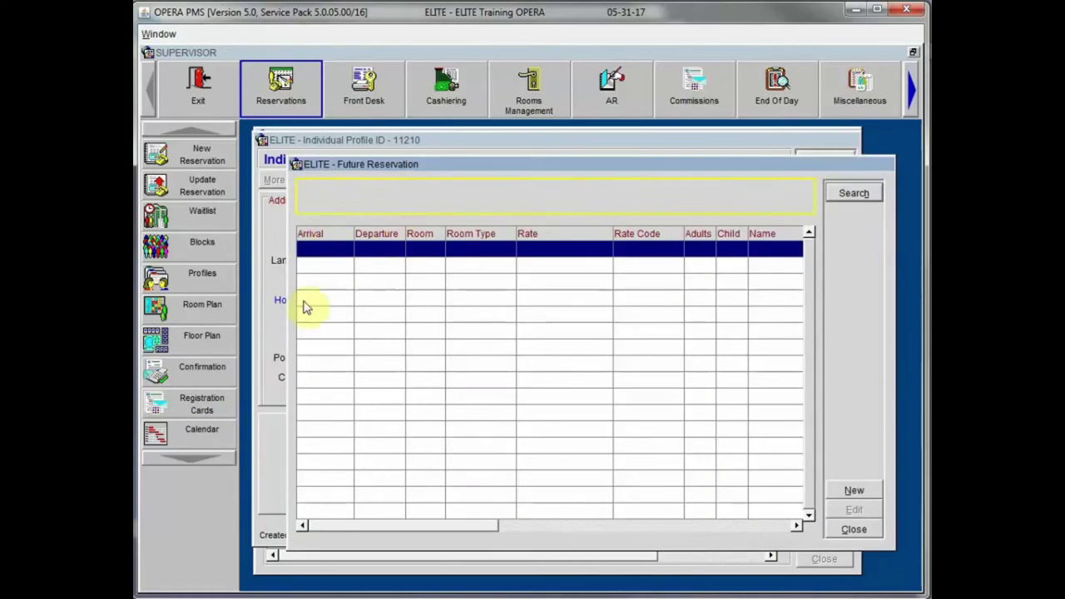
left_click(334, 525)
left_click_drag(335, 525, 537, 545)
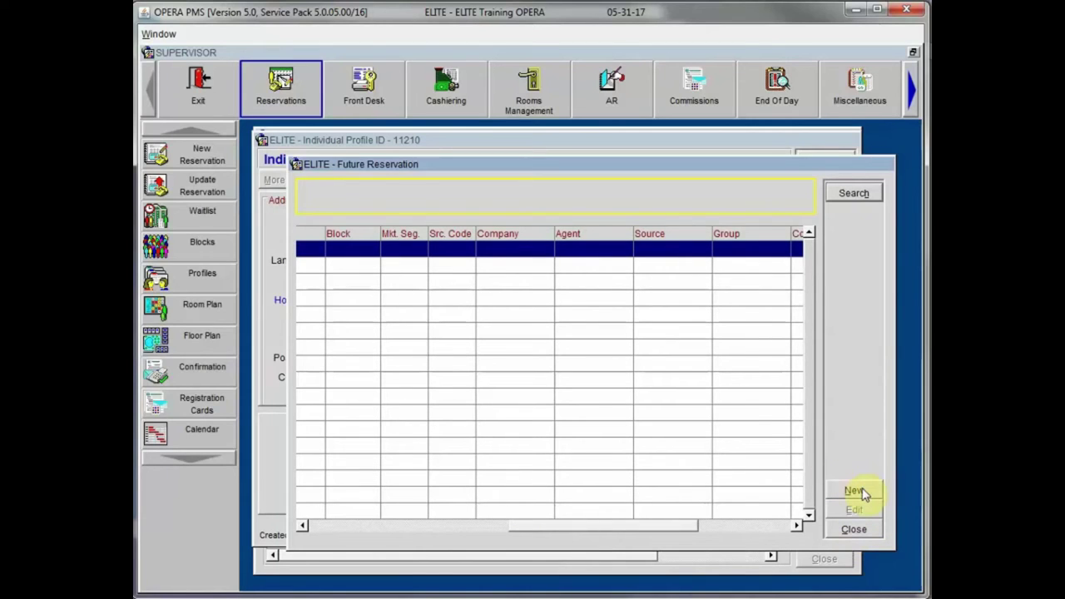
left_click(857, 528)
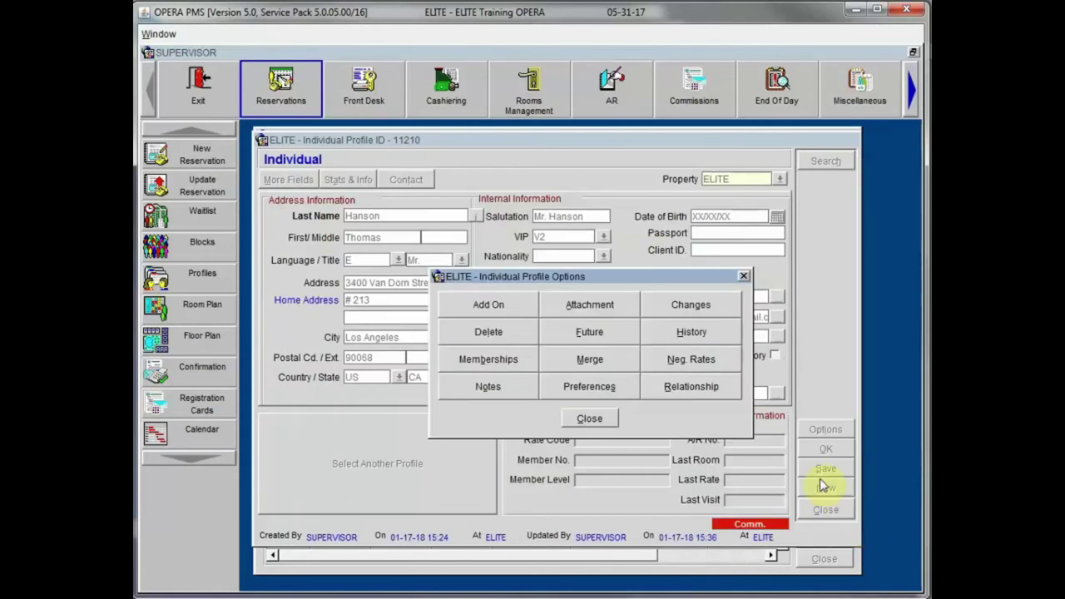
left_click(679, 331)
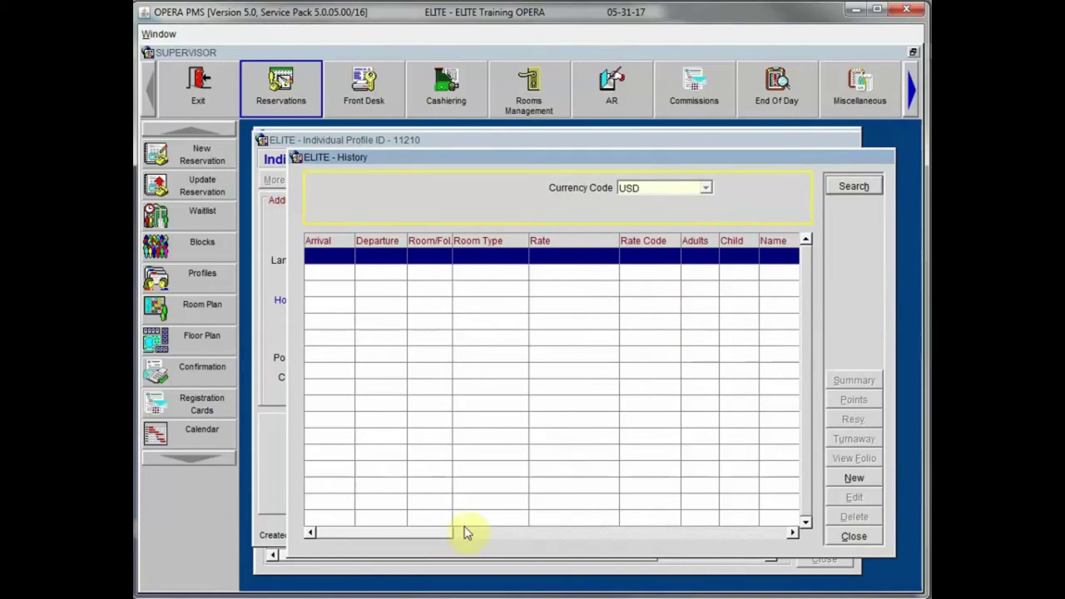
left_click_drag(434, 535, 757, 535)
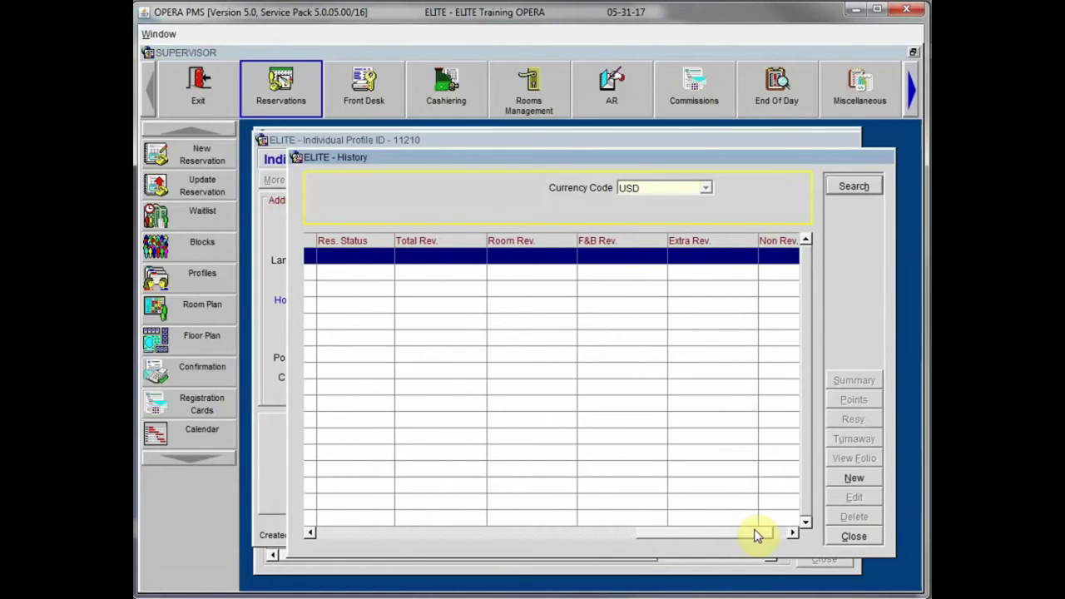
left_click(854, 536)
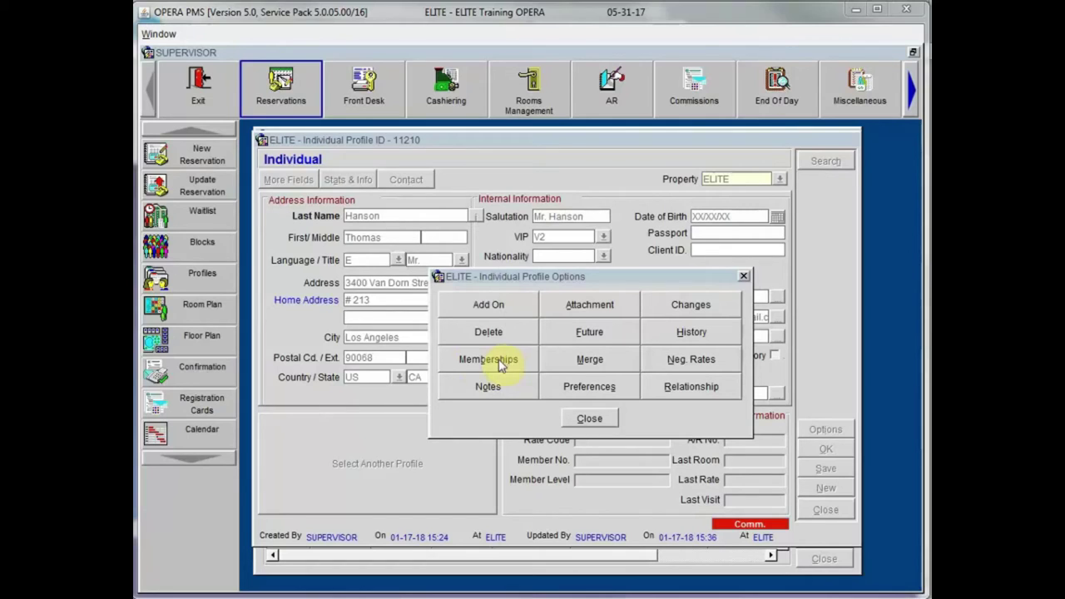
Step: Start a new Air Canada (AC) membership from the guest's membership list
left_click(500, 362)
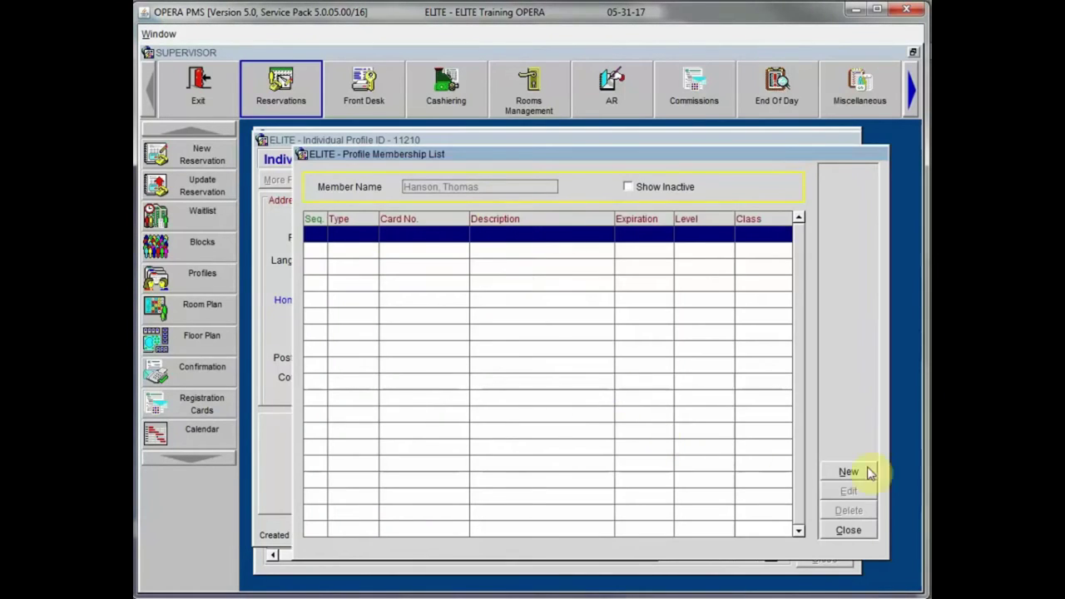
left_click_drag(706, 158, 665, 141)
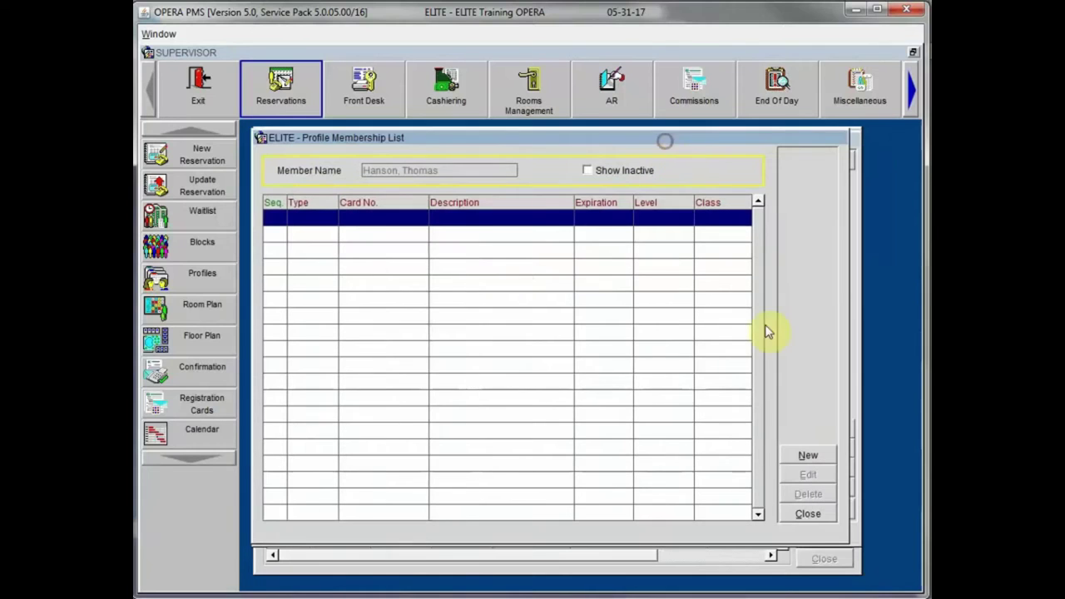
left_click(808, 455)
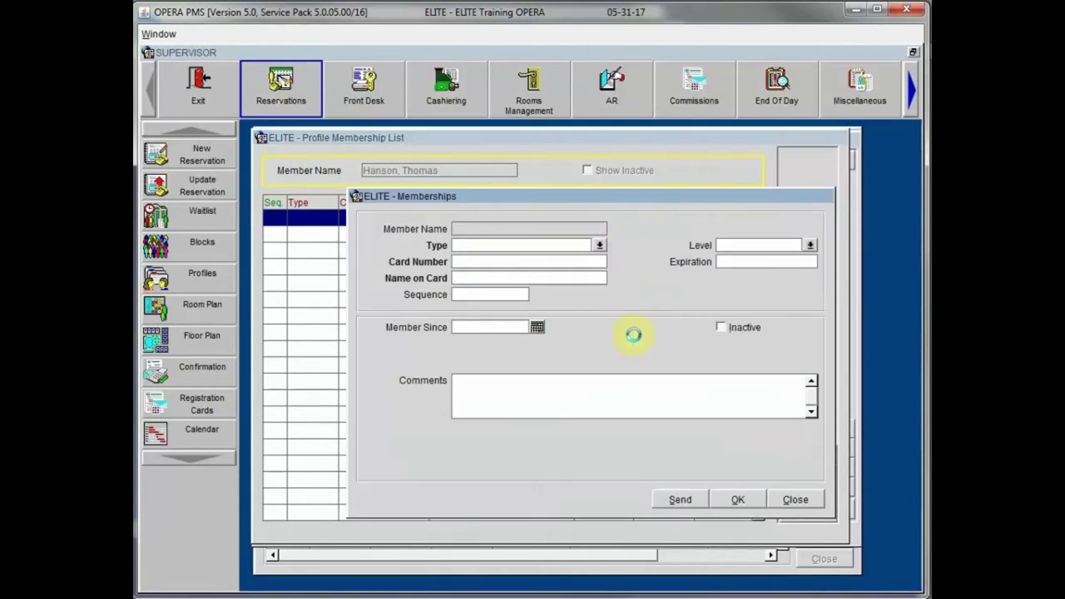
left_click(600, 247)
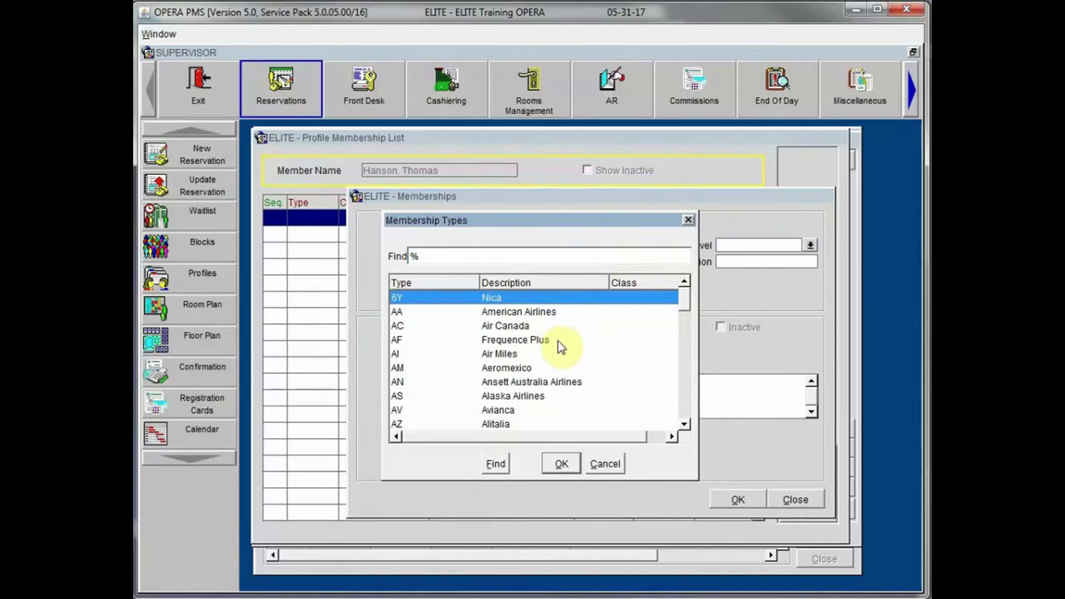
left_click(683, 305)
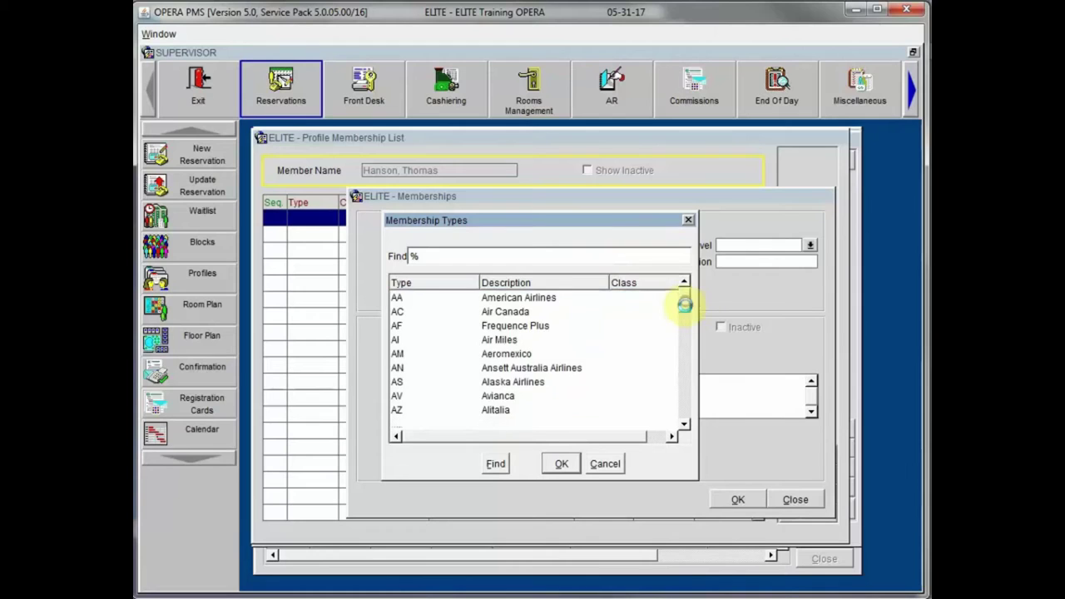
mouse_move(683, 321)
left_mouse_down()
mouse_move(685, 342)
mouse_move(683, 302)
left_mouse_up()
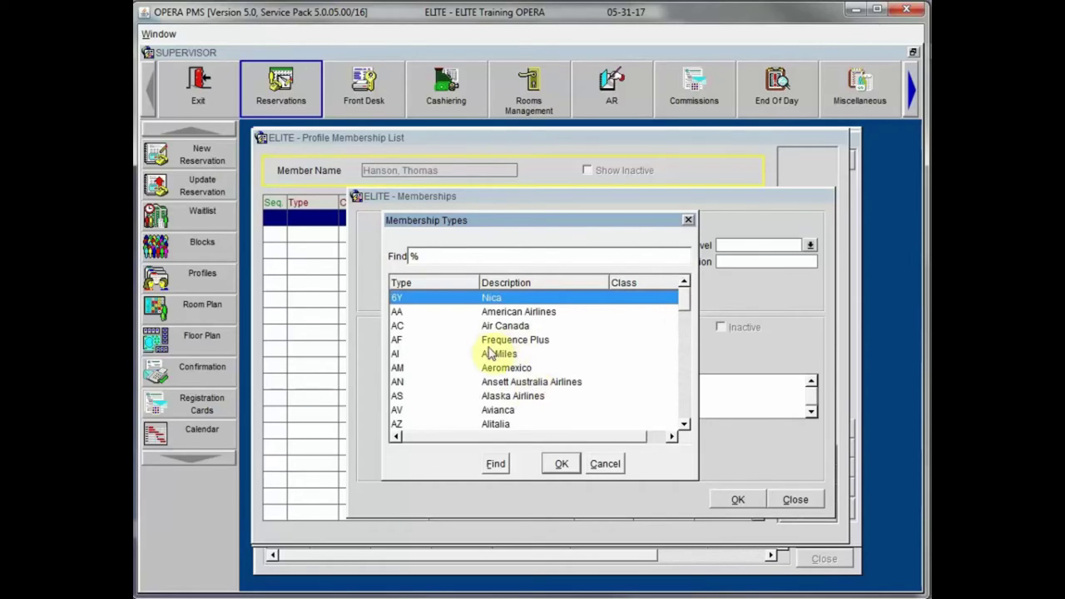
left_click(499, 327)
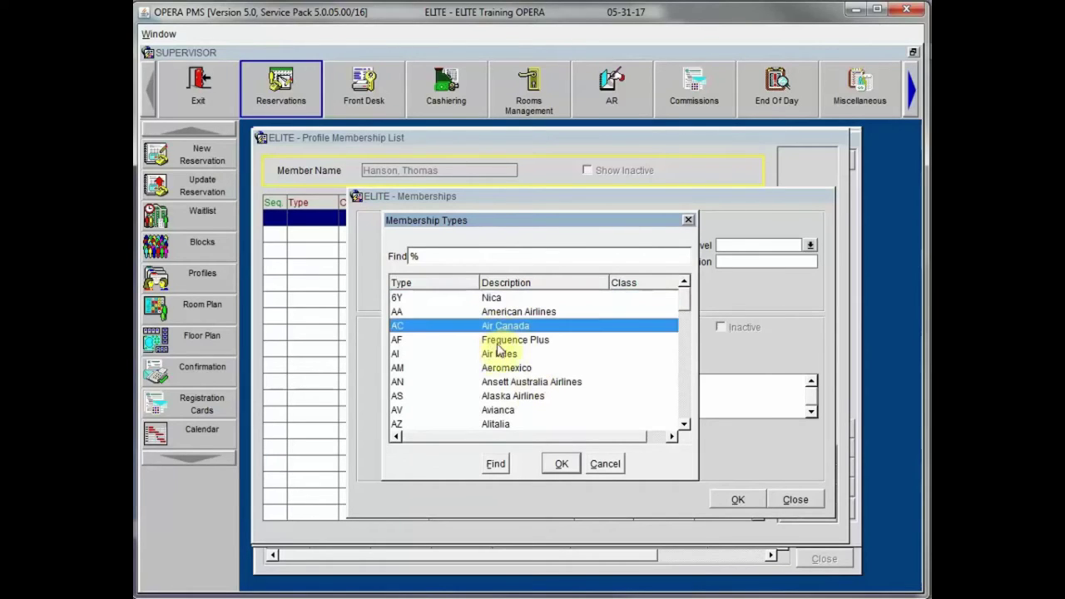
left_click(560, 467)
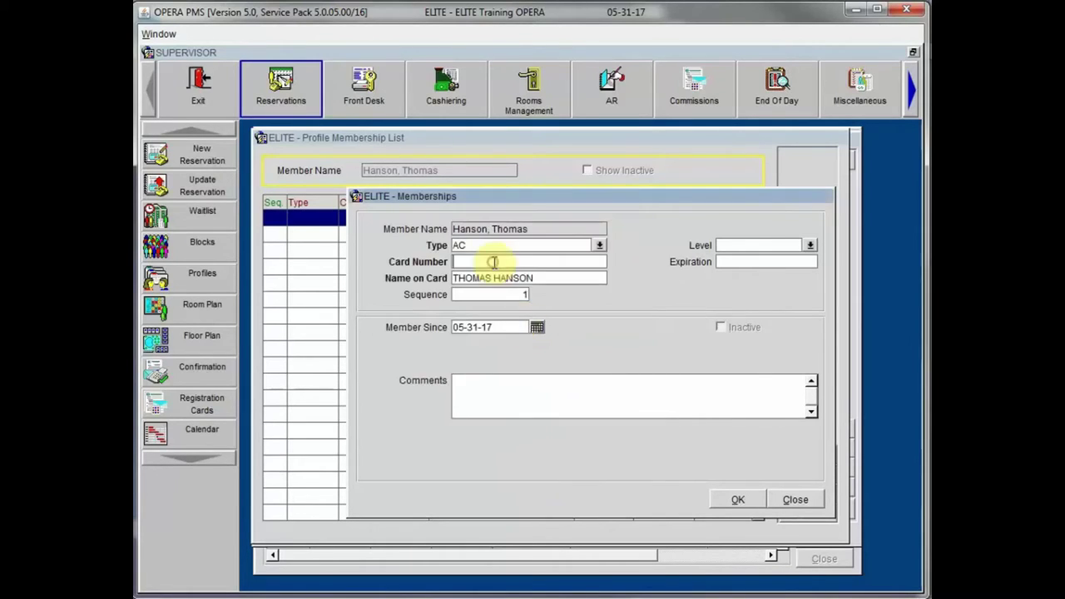
Step: Enter a membership card number, dismiss the invalid-number error, and discard the membership unsaved
type("55244861")
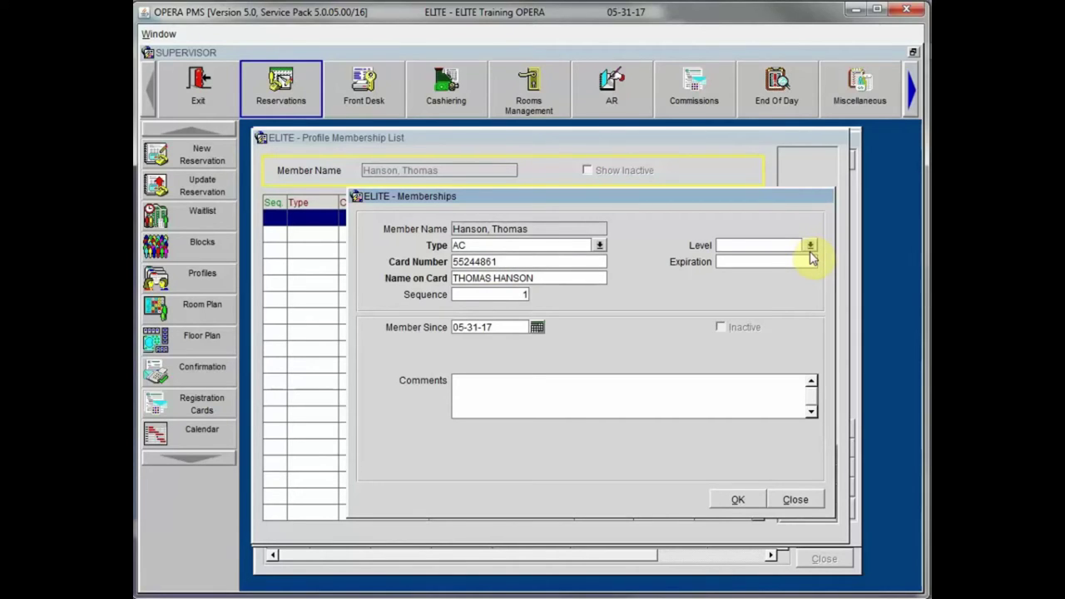
left_click(738, 499)
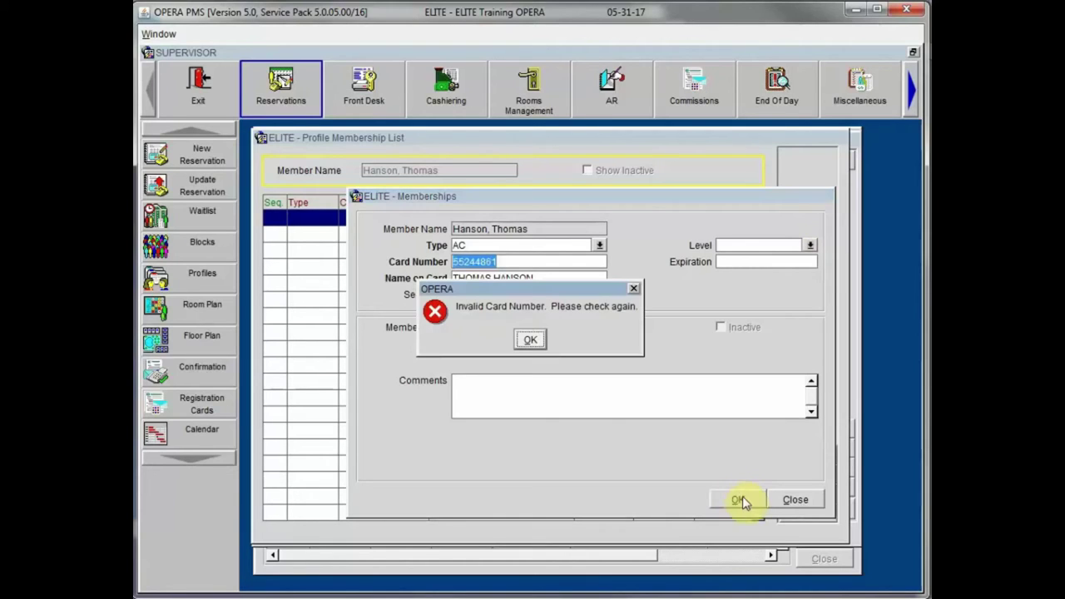
left_click(532, 341)
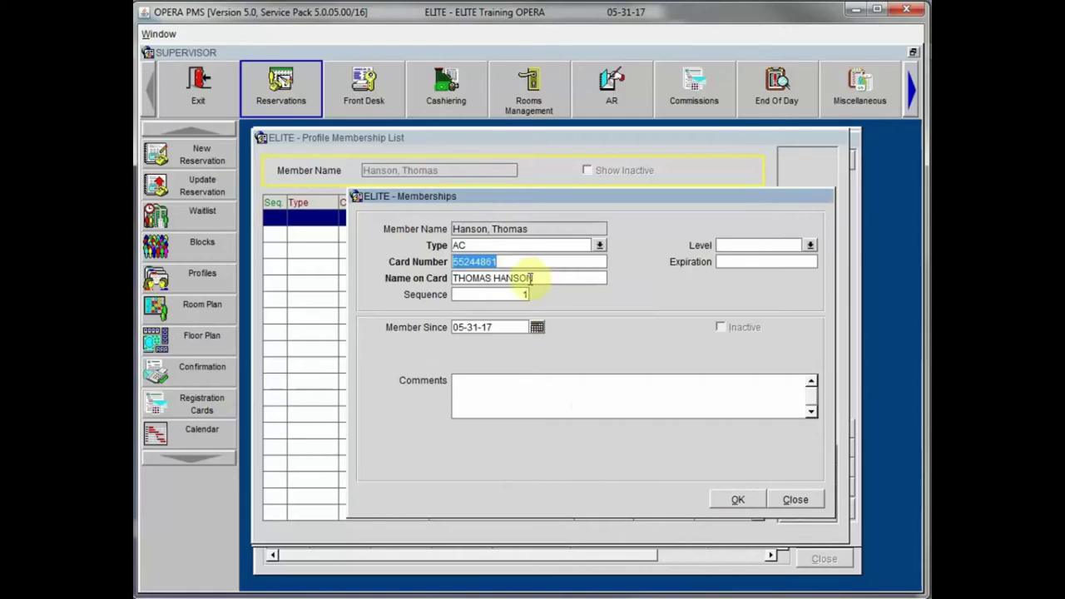
left_click(800, 501)
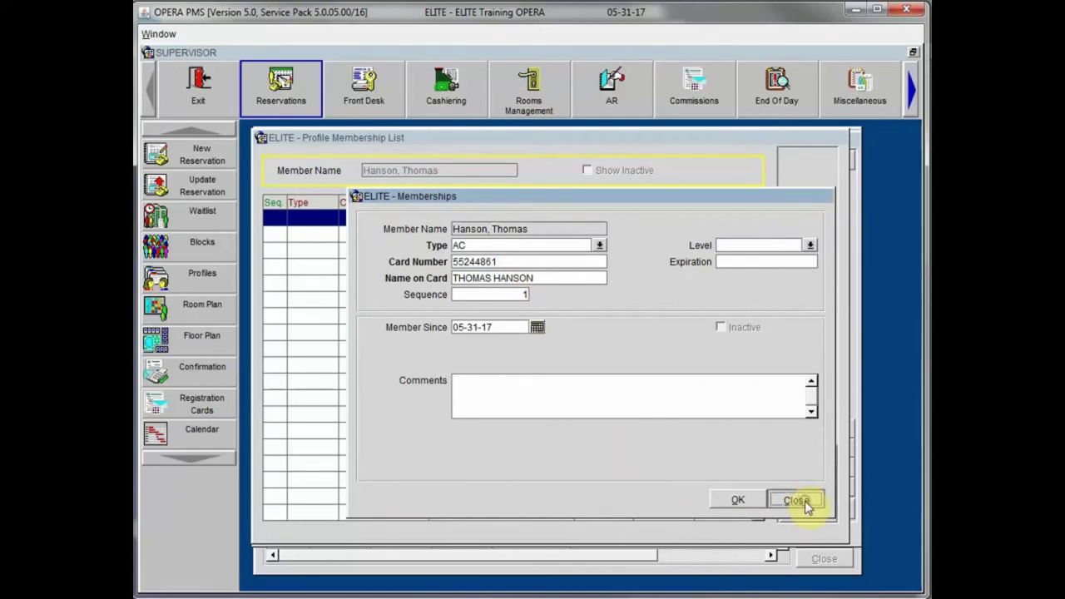
left_click(557, 340)
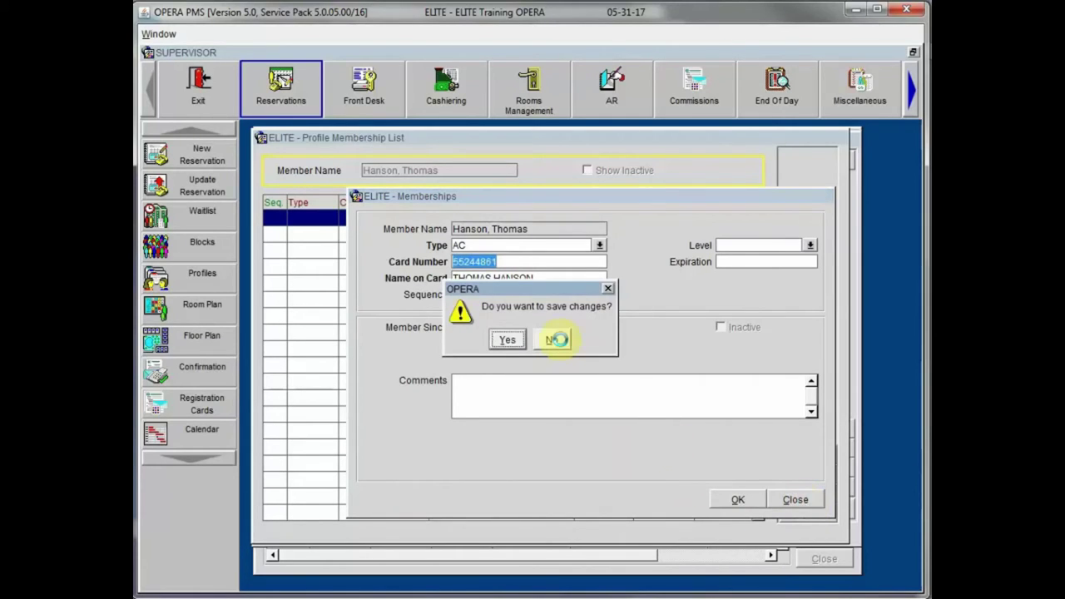
left_click(552, 339)
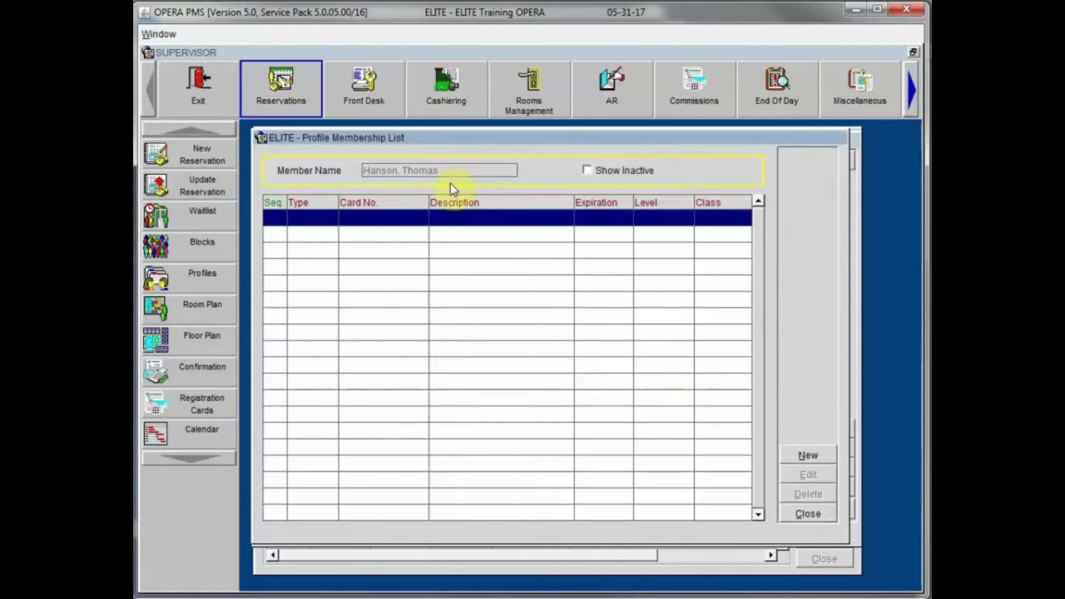
Step: Close the empty membership list, then close the Profile Merge search, which found 0 profiles
left_click(801, 516)
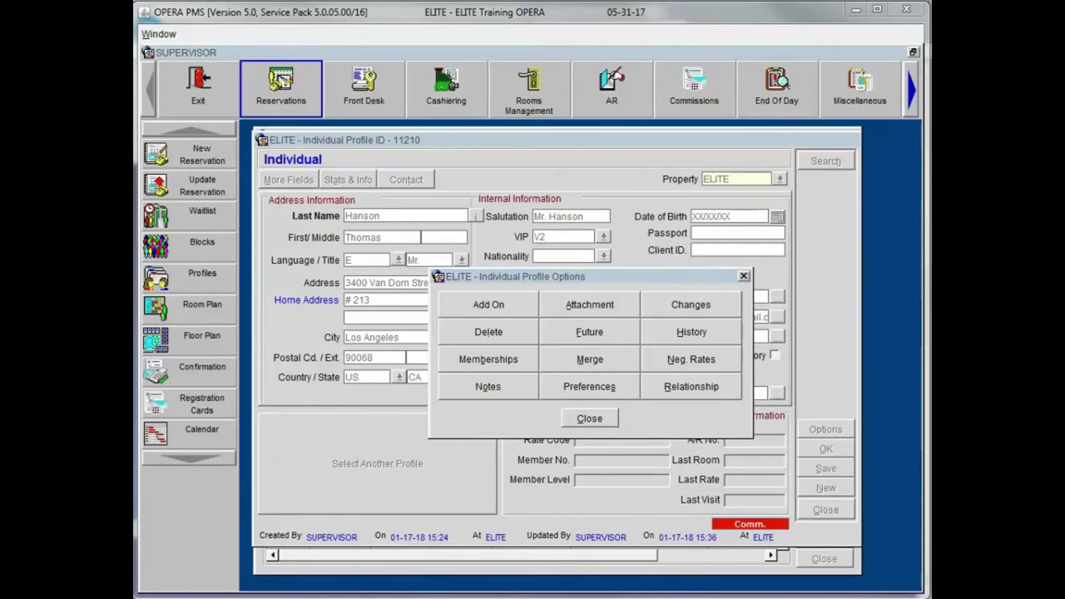
left_click(570, 360)
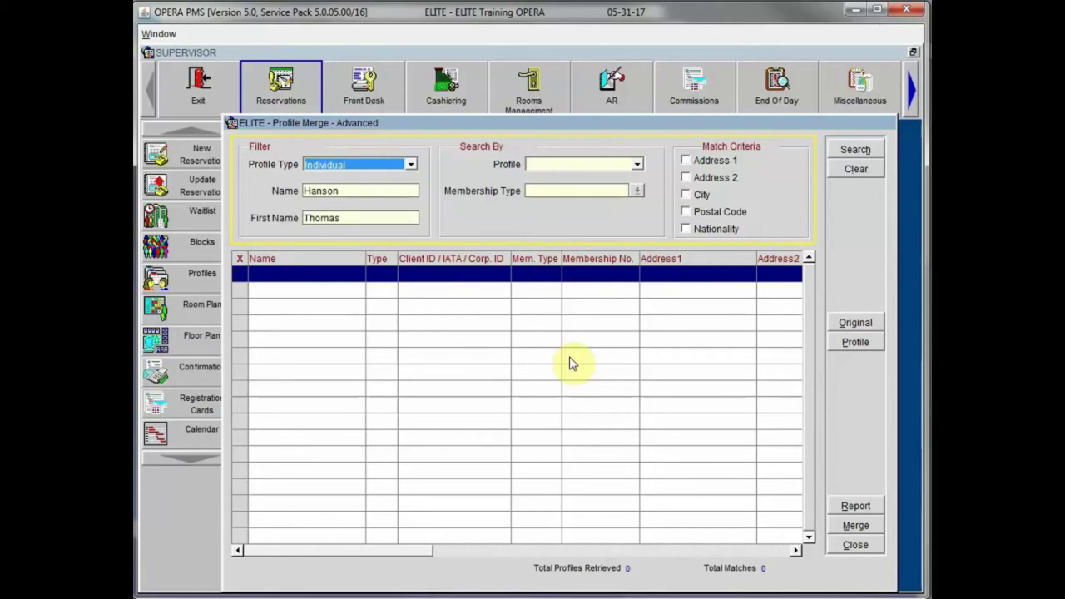
left_click(857, 545)
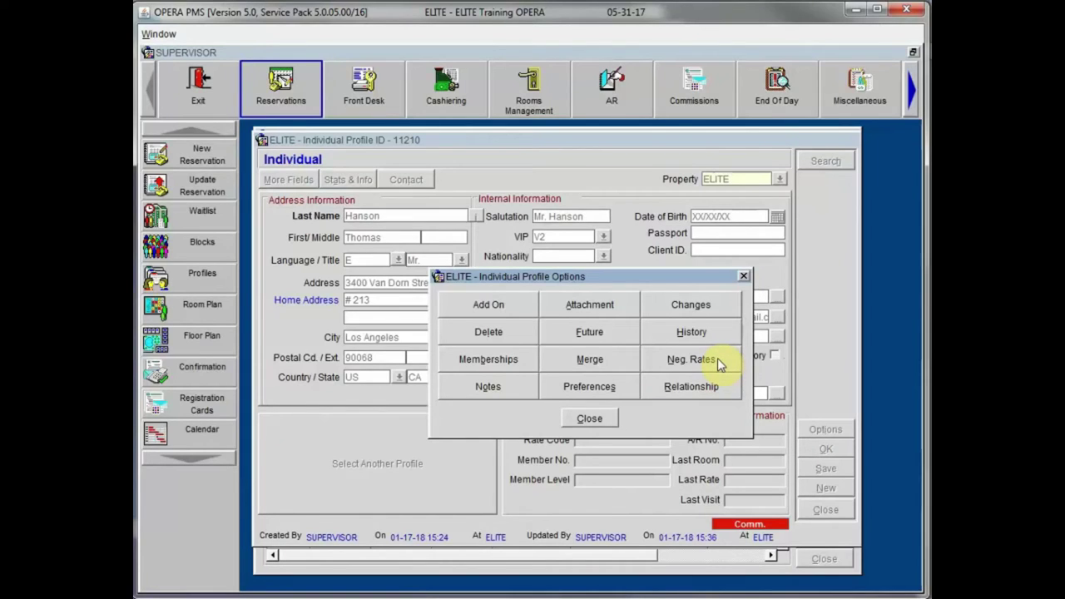
Step: Add negotiated rate NEG1 (Negotiated Rate - Tier 1), valid 05-31-17 to 12-31-25, to the guest
left_click(676, 357)
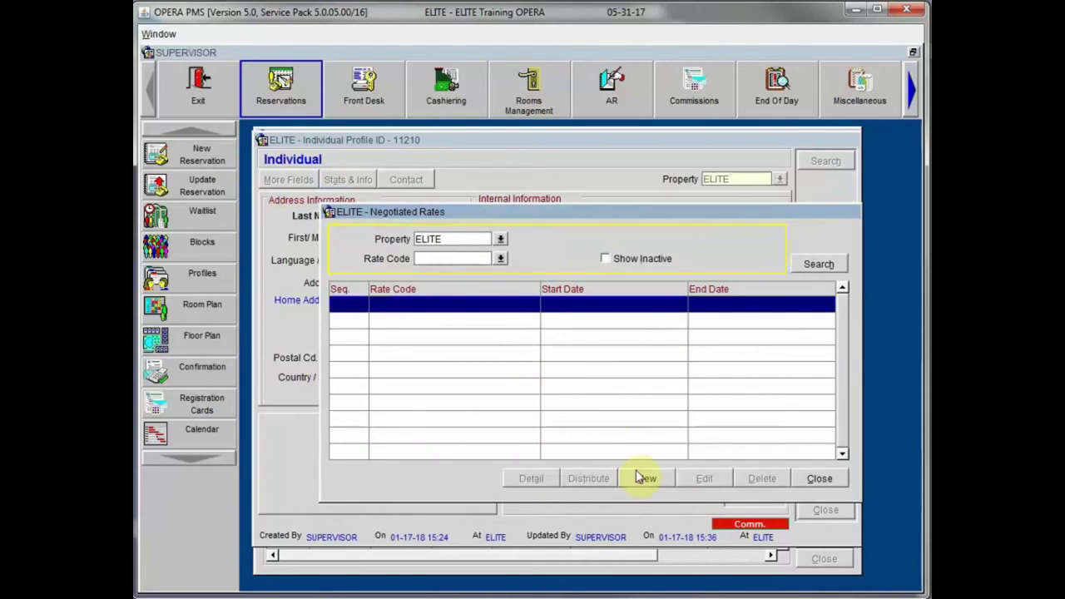
left_click_drag(580, 219, 529, 175)
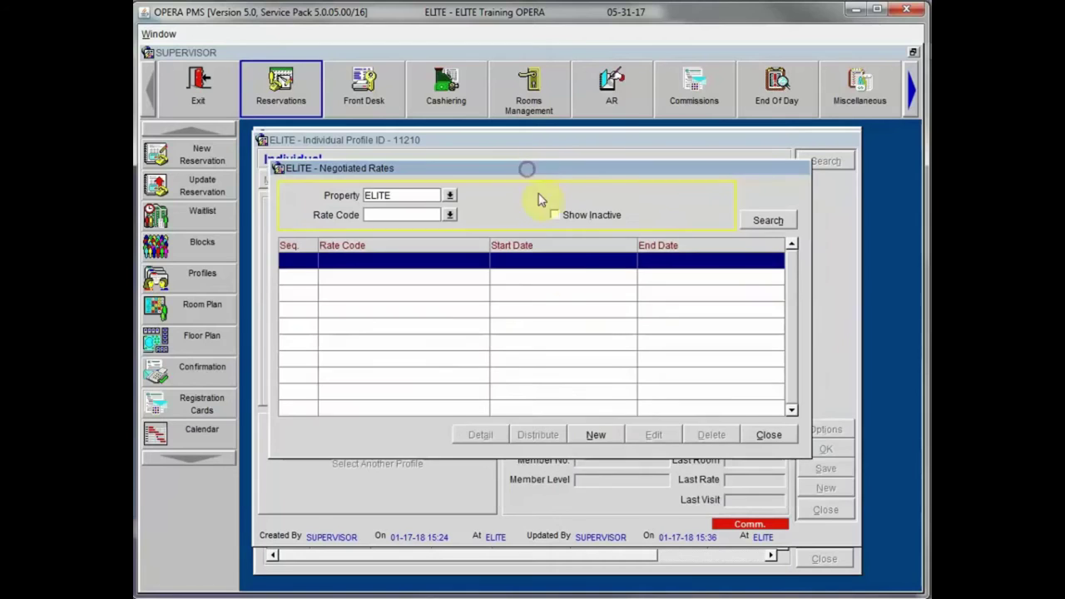
left_click(595, 436)
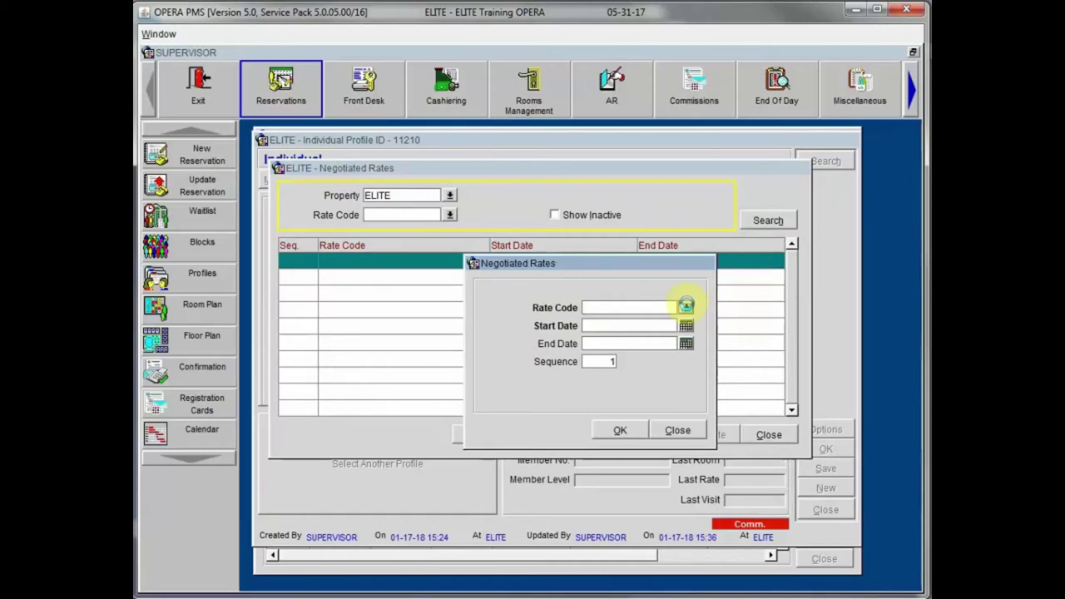
left_click(686, 307)
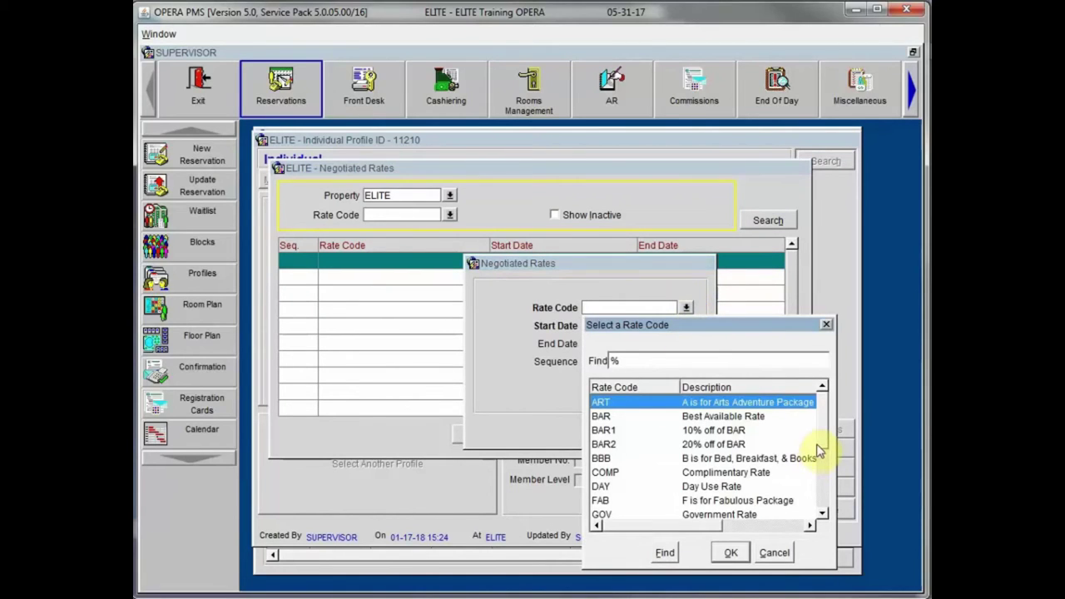
scroll(820, 454, "down", 3)
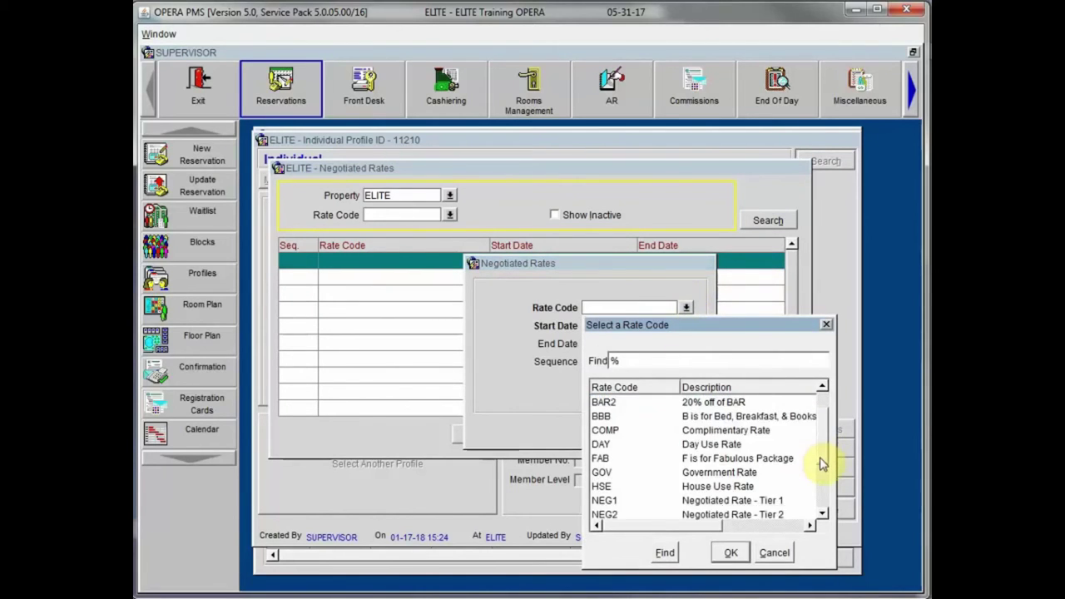
scroll(820, 466, "down", 2)
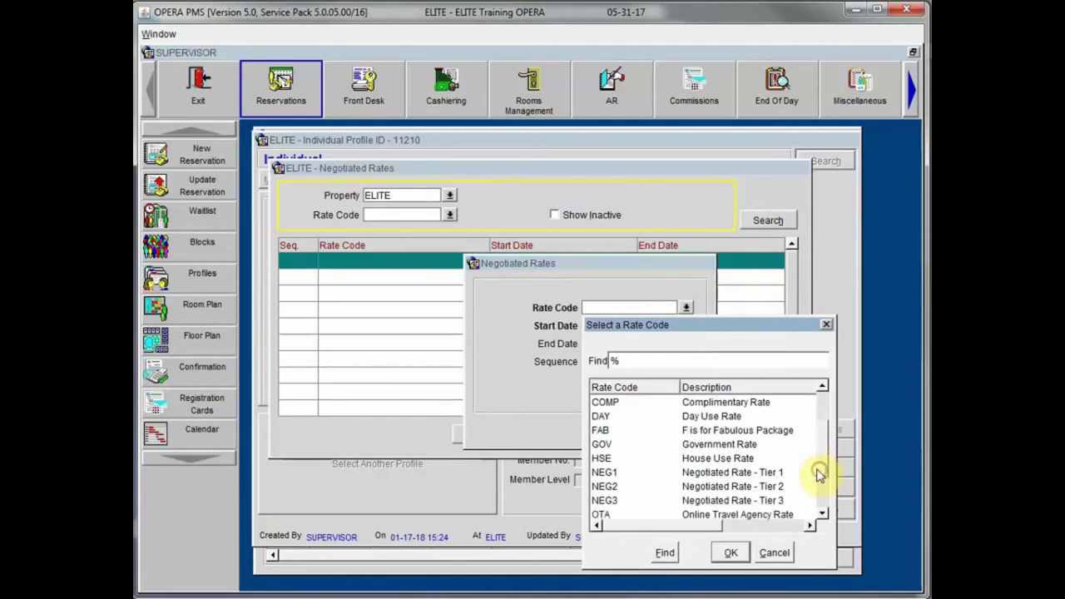
left_click(702, 474)
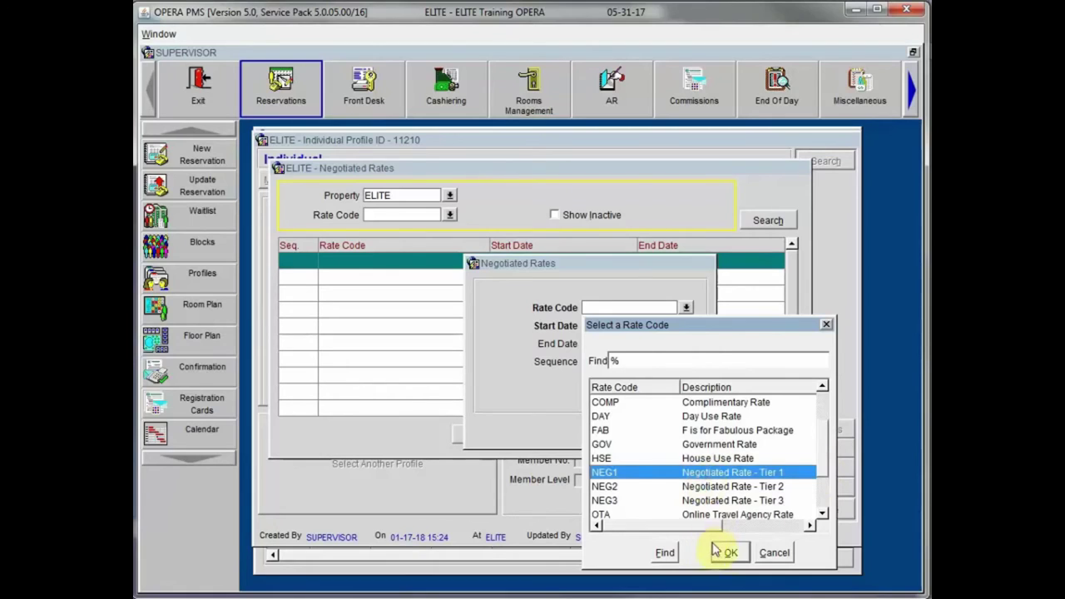
left_click(717, 551)
left_click(620, 432)
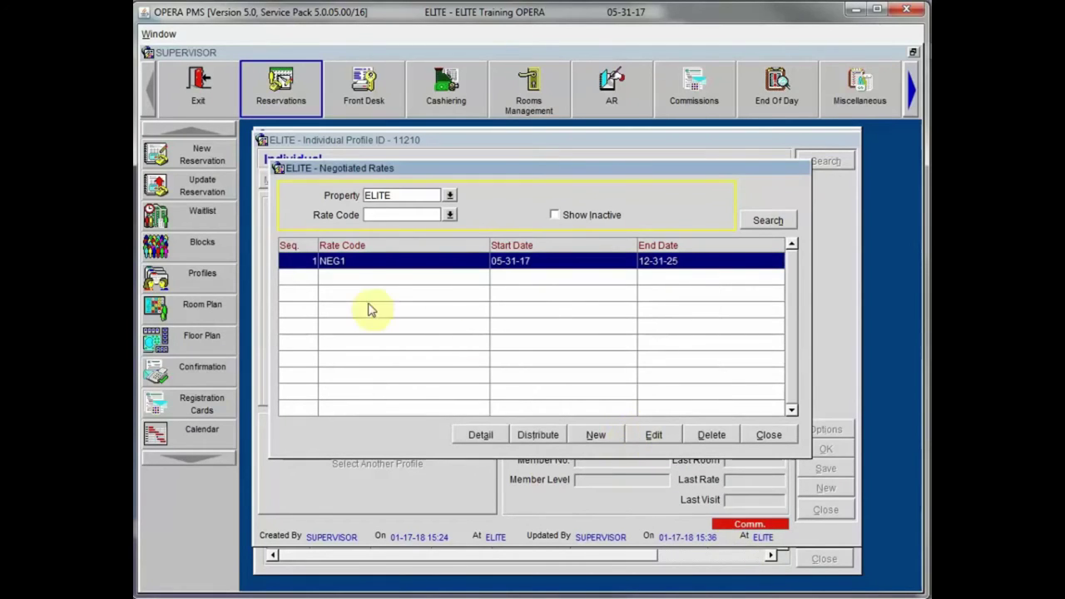
left_click(771, 435)
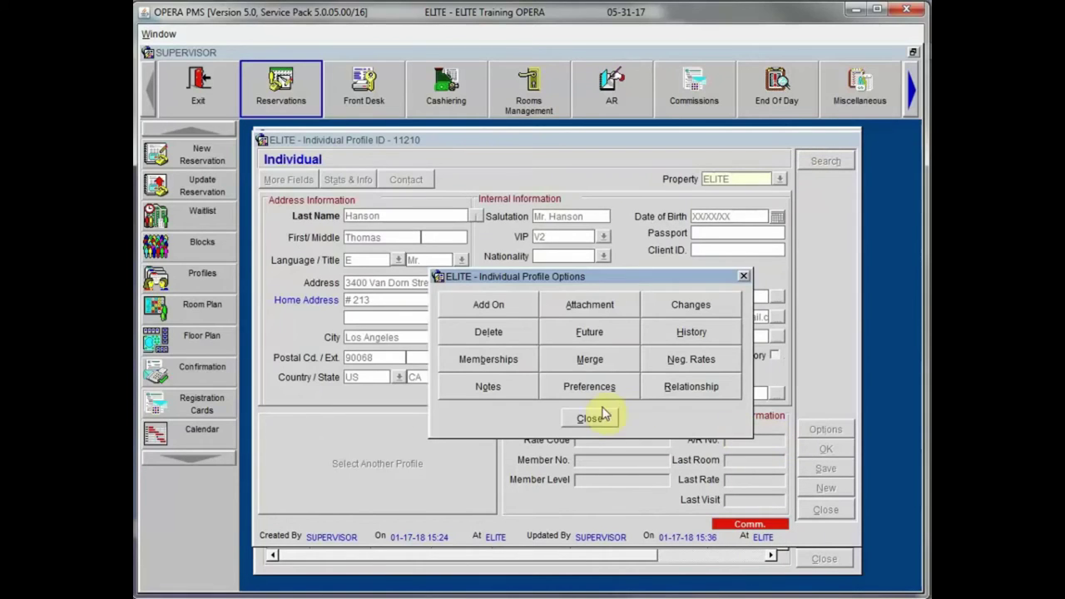
left_click(591, 416)
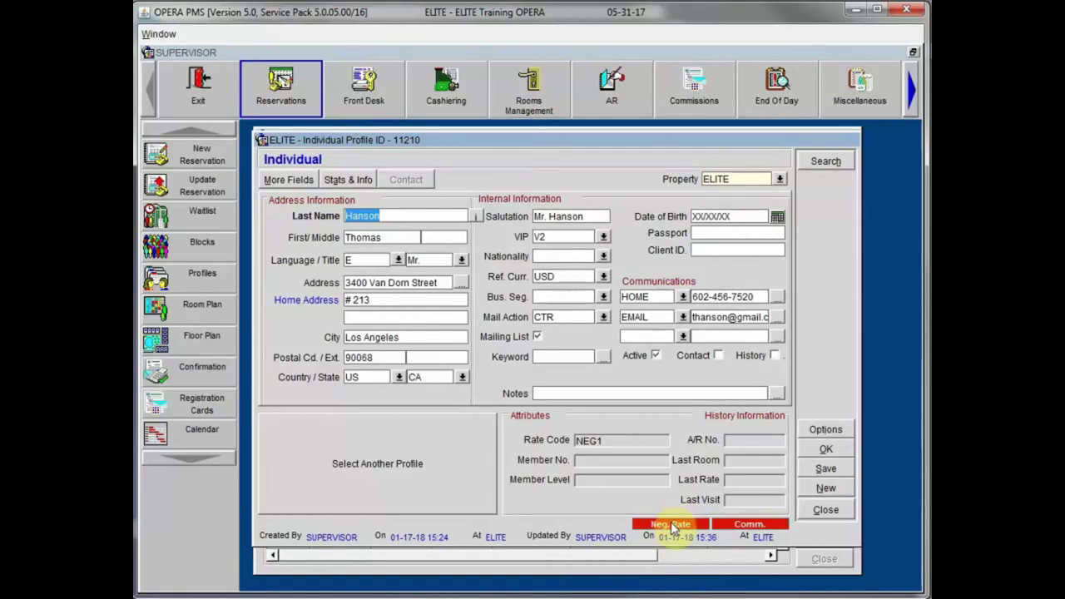
Step: Recheck the saved negotiated rate and bring up the profile's notes
left_click(672, 526)
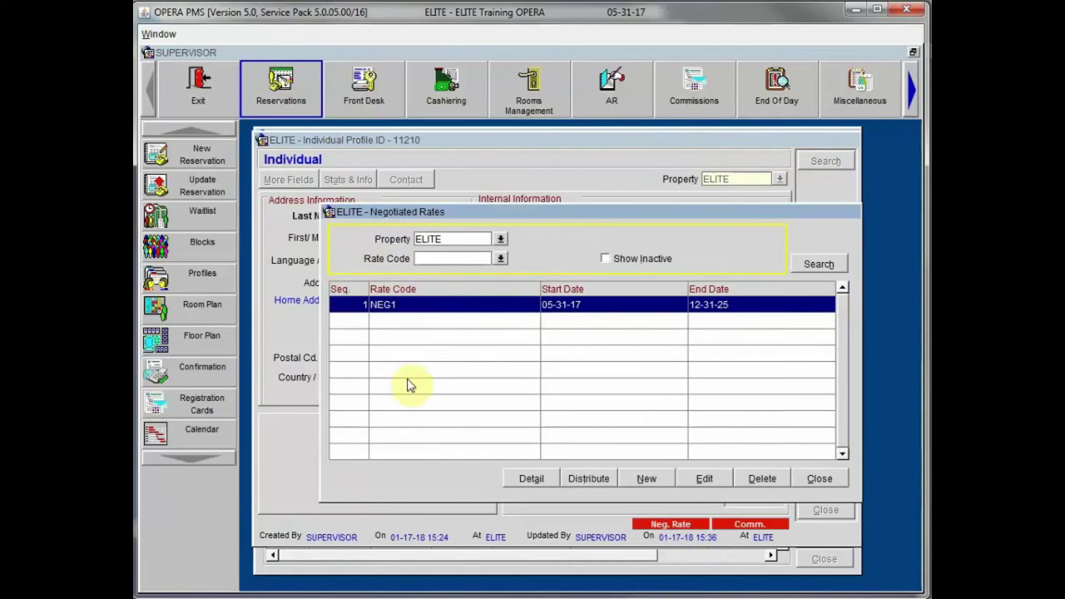
left_click(820, 478)
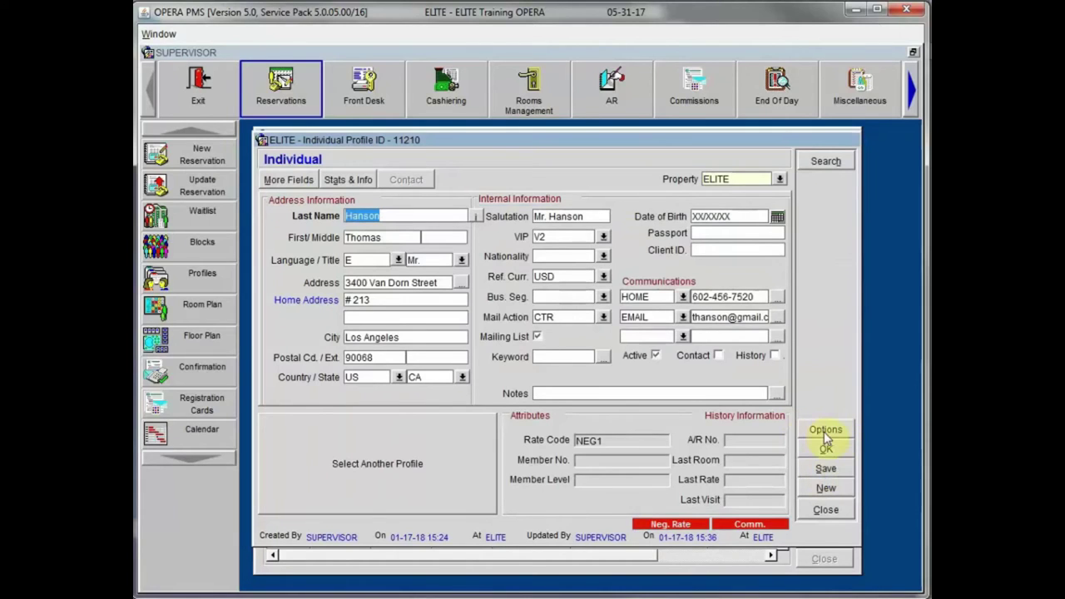
left_click(825, 433)
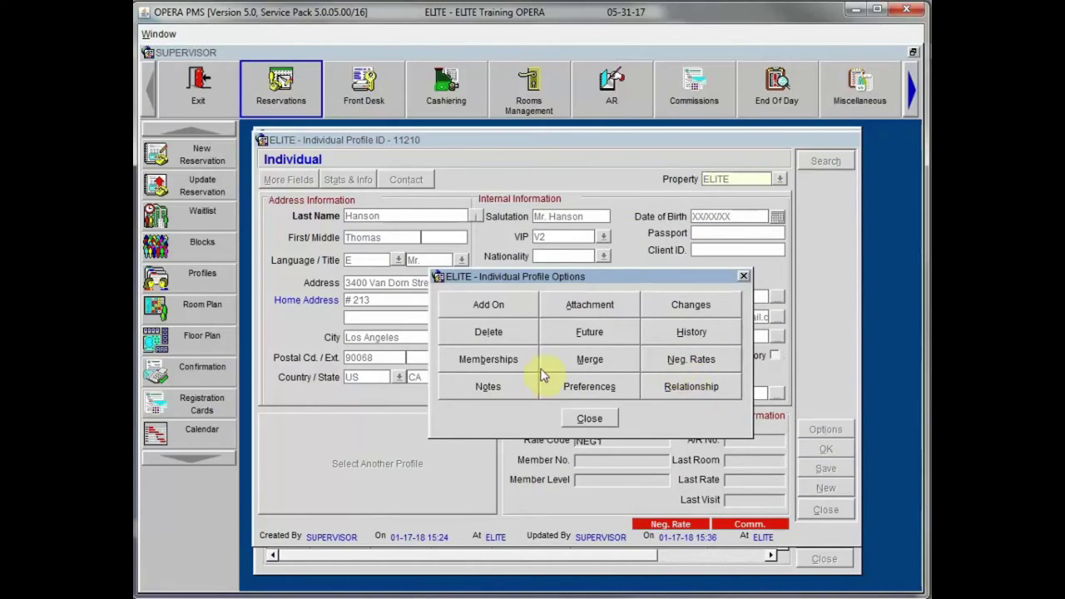
left_click(488, 387)
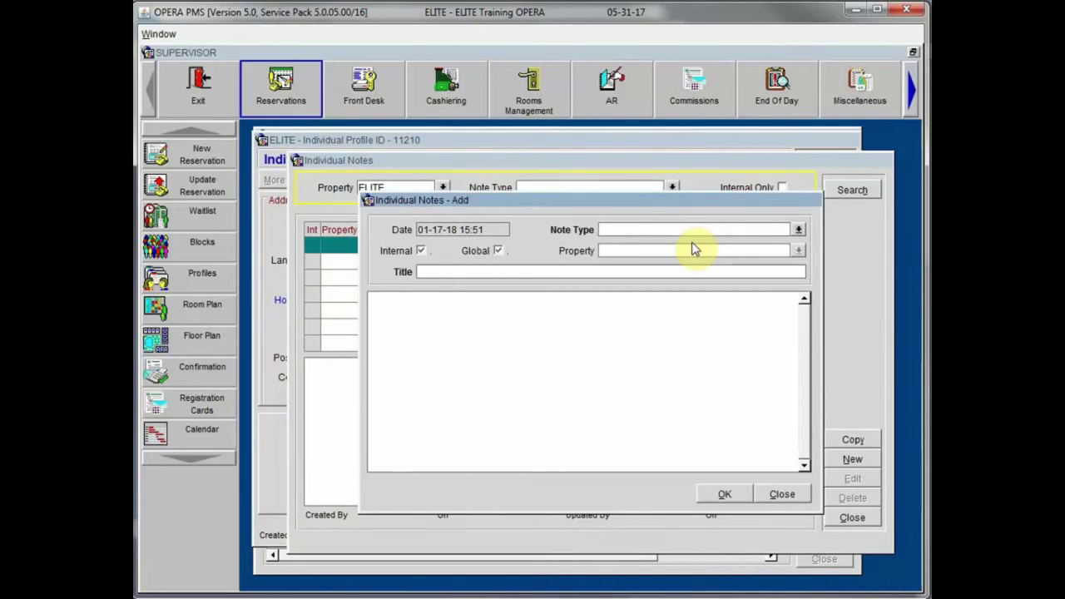
Step: Save a Reservation Notes entry titled 'Guest Reservation Notes' saying the guest travels with their dog
left_click(798, 229)
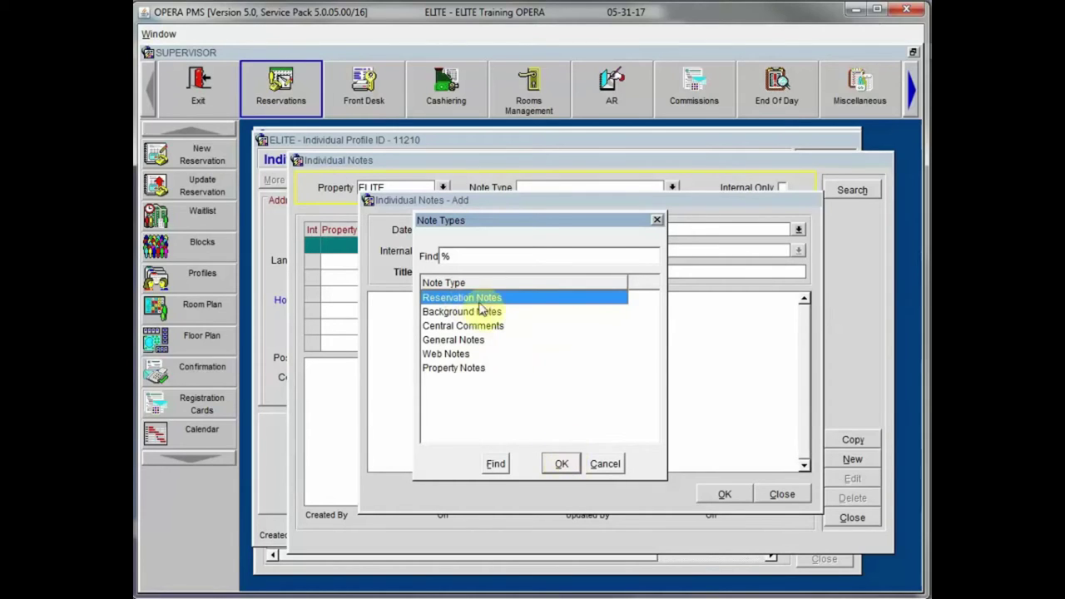
left_click(560, 464)
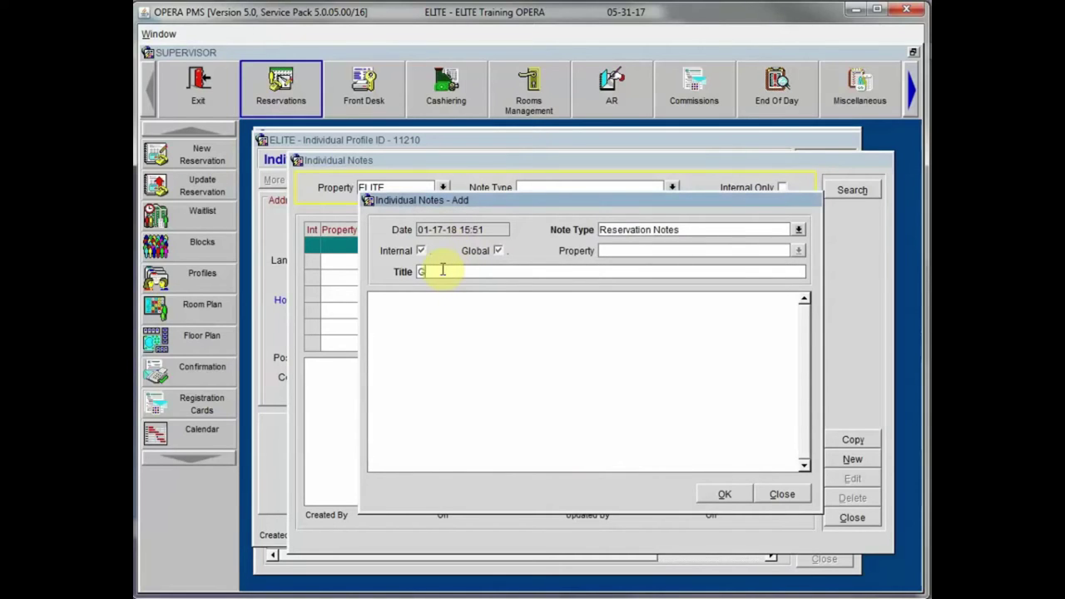
type("Reservation Notes")
key("Tab")
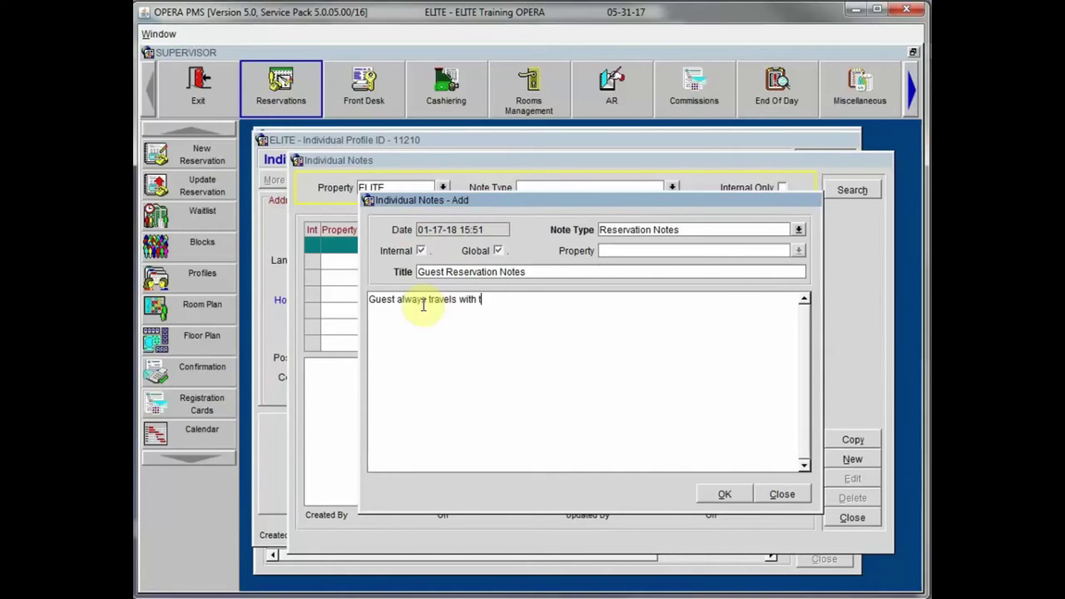
type("heir Dog - (Marty)")
left_click(725, 494)
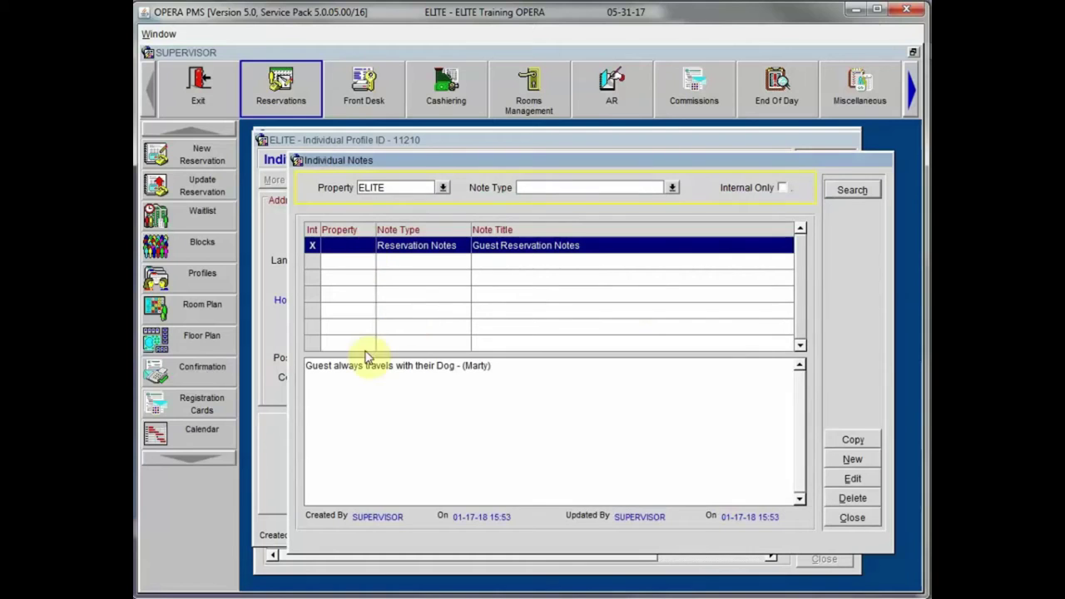
left_click(847, 518)
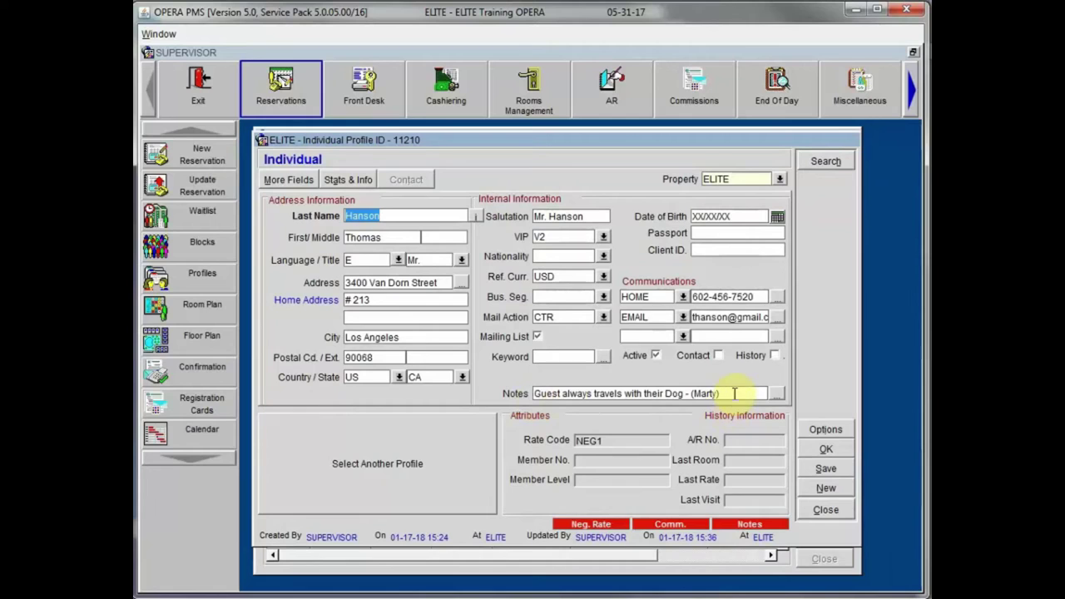
left_click(832, 430)
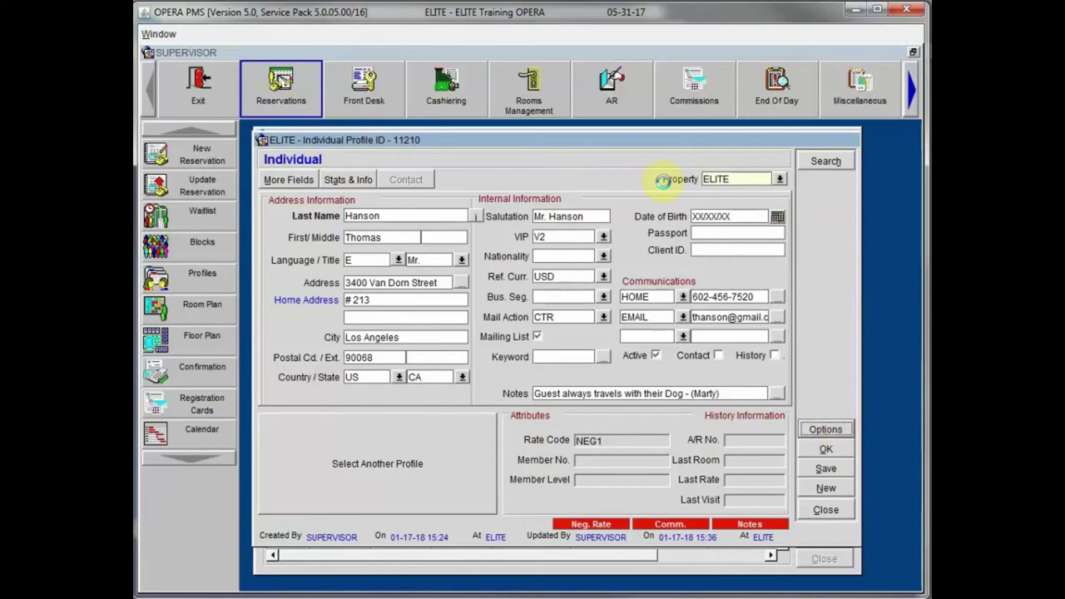
Step: Add a General Notes entry reading 'Guest loves Chocolate!!' and recheck the profile's notes
left_click(488, 386)
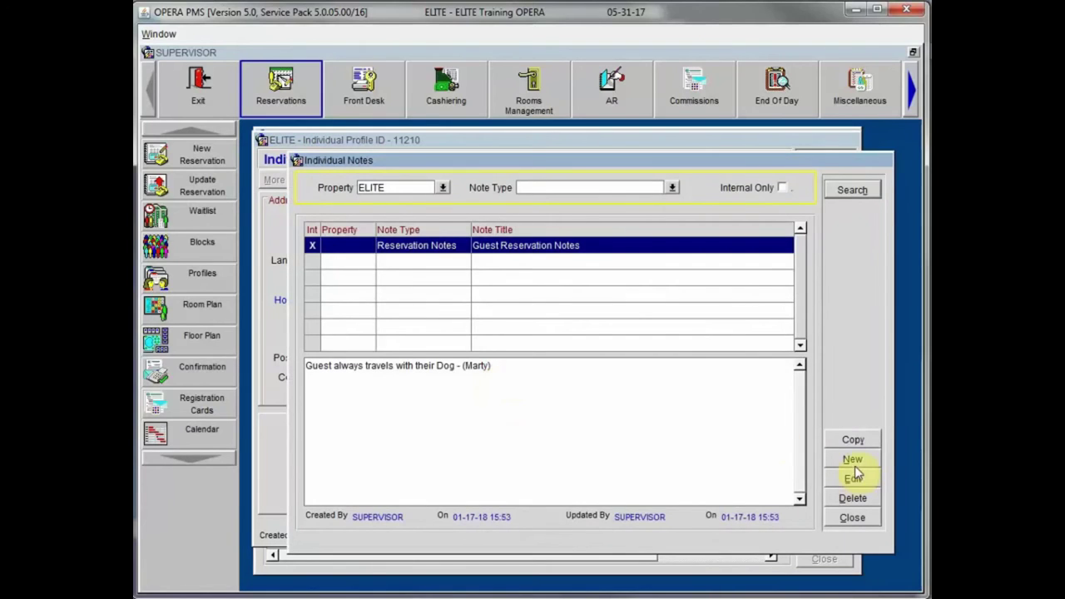
left_click(852, 459)
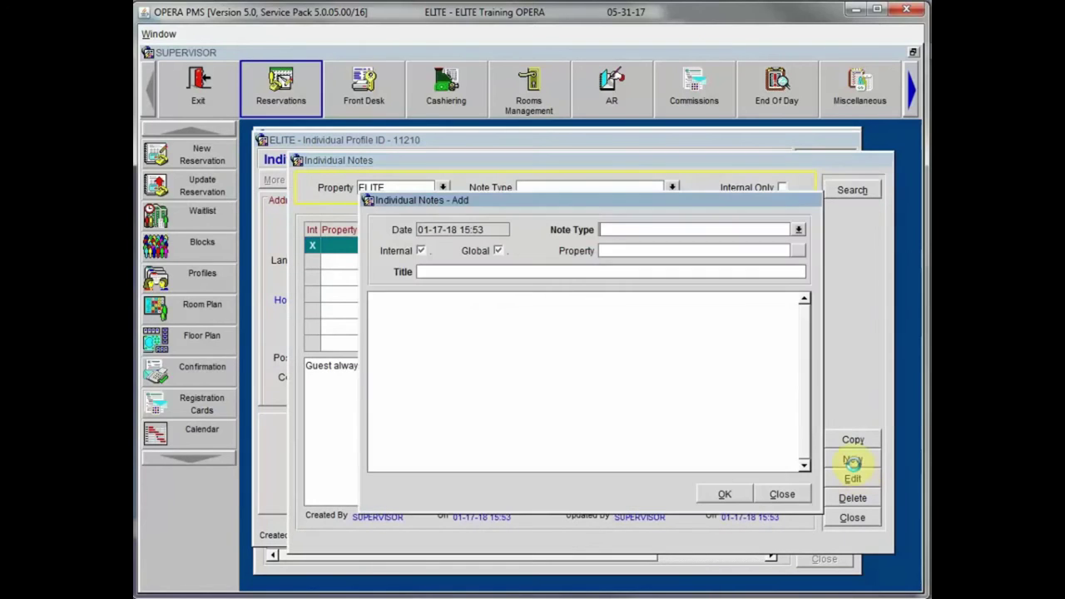
left_click(799, 231)
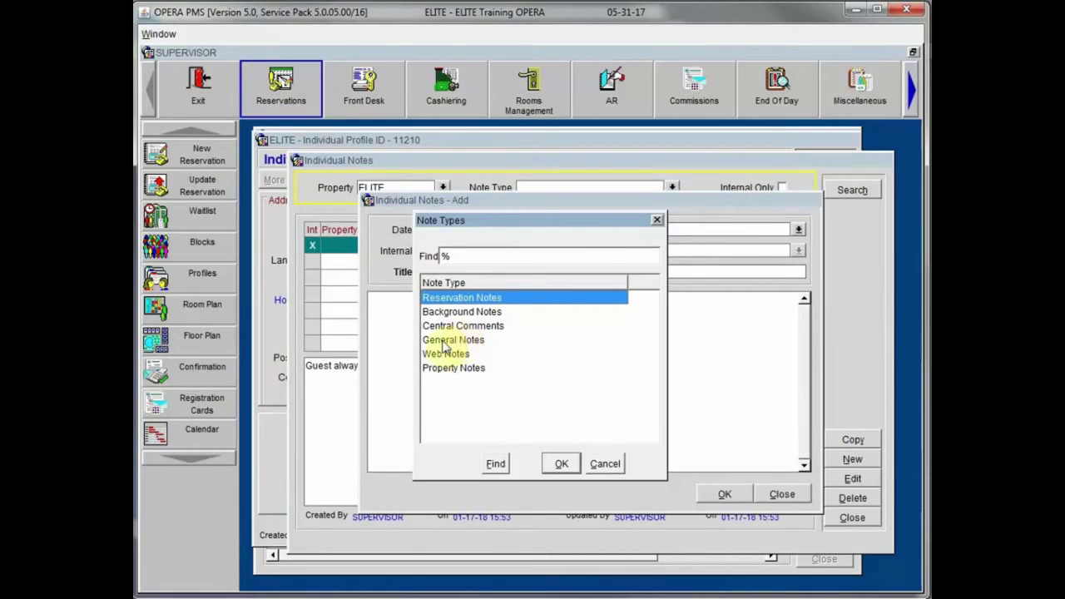
double_click(451, 341)
left_click(467, 273)
type("General Note")
type("t loves Cho")
type("colate")
left_click(724, 494)
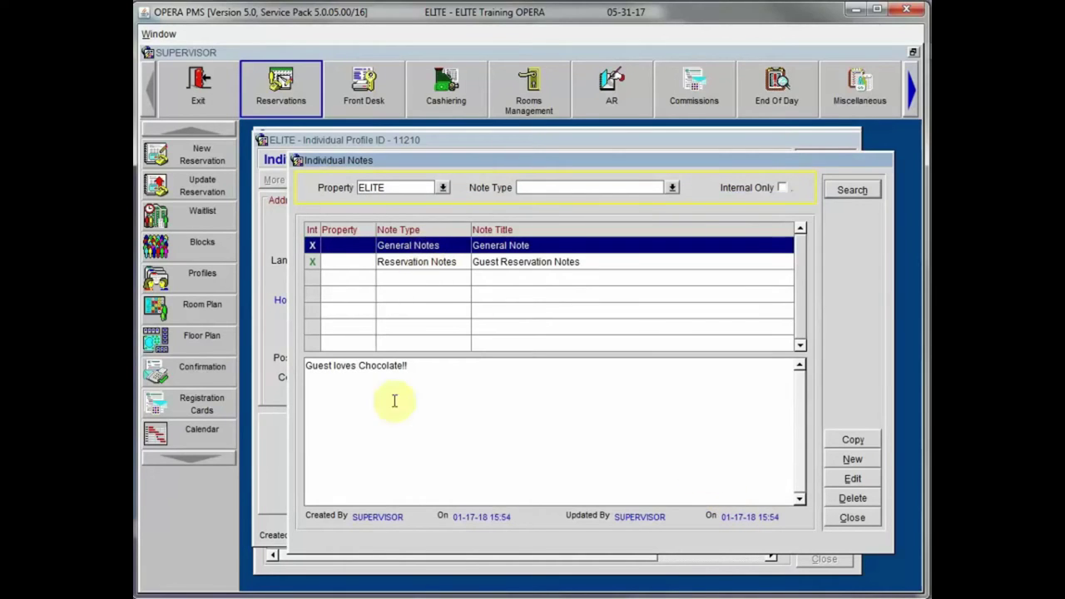
left_click(850, 518)
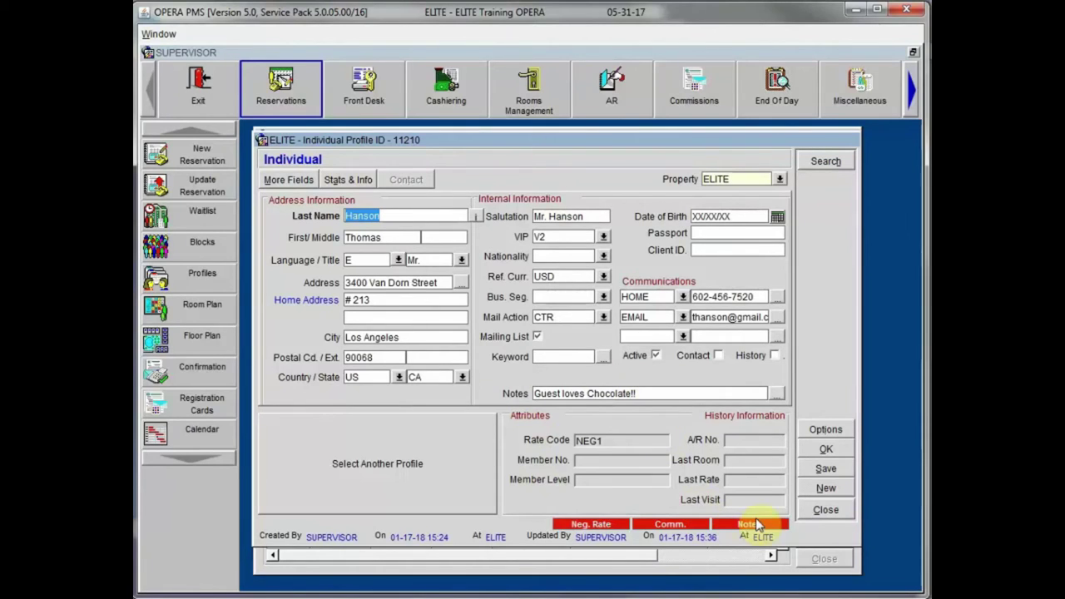
left_click(781, 395)
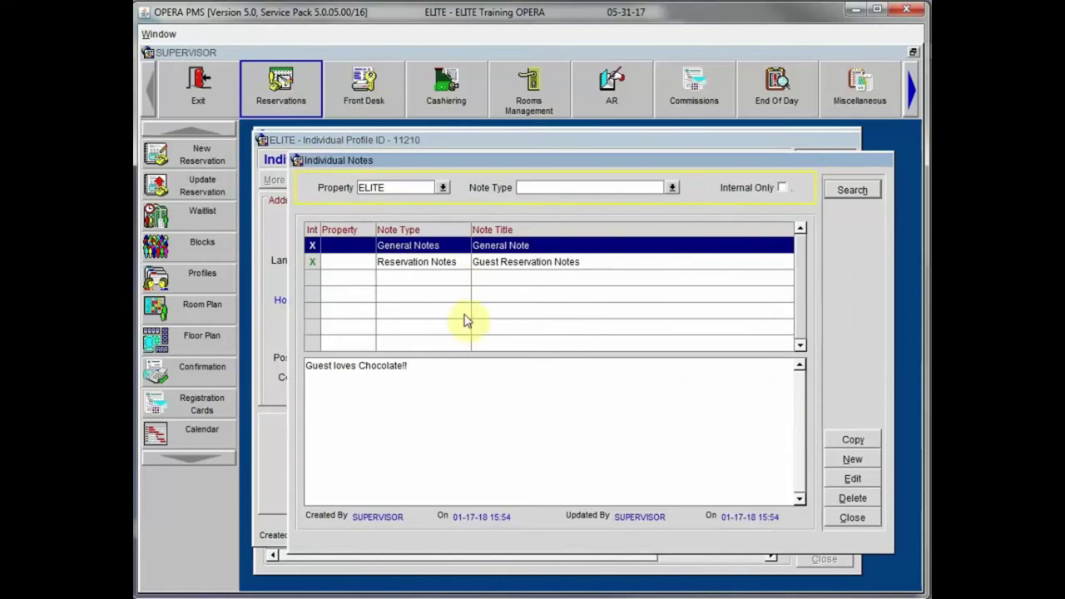
left_click(852, 518)
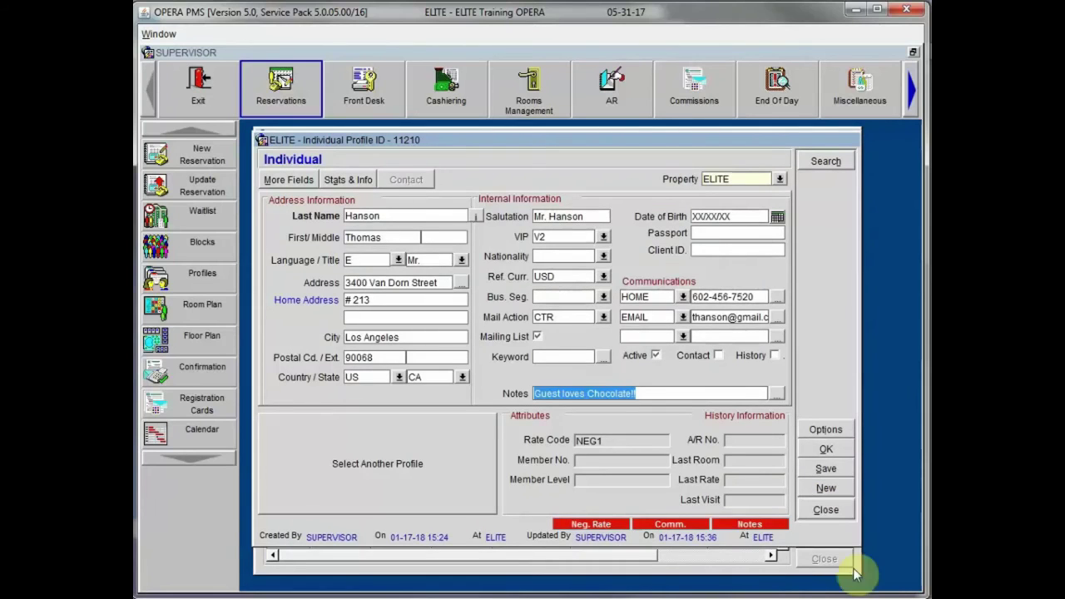
left_click(809, 428)
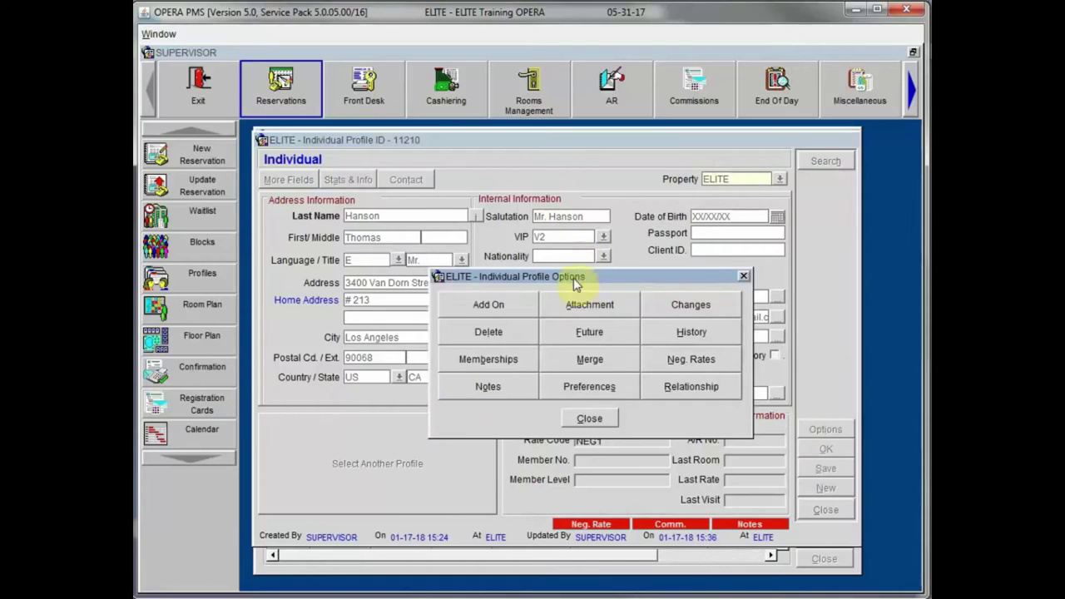
Step: Start a new preference in the ROOM FEATURES group from the profile's Preferences
left_click_drag(573, 277, 536, 238)
left_click(538, 350)
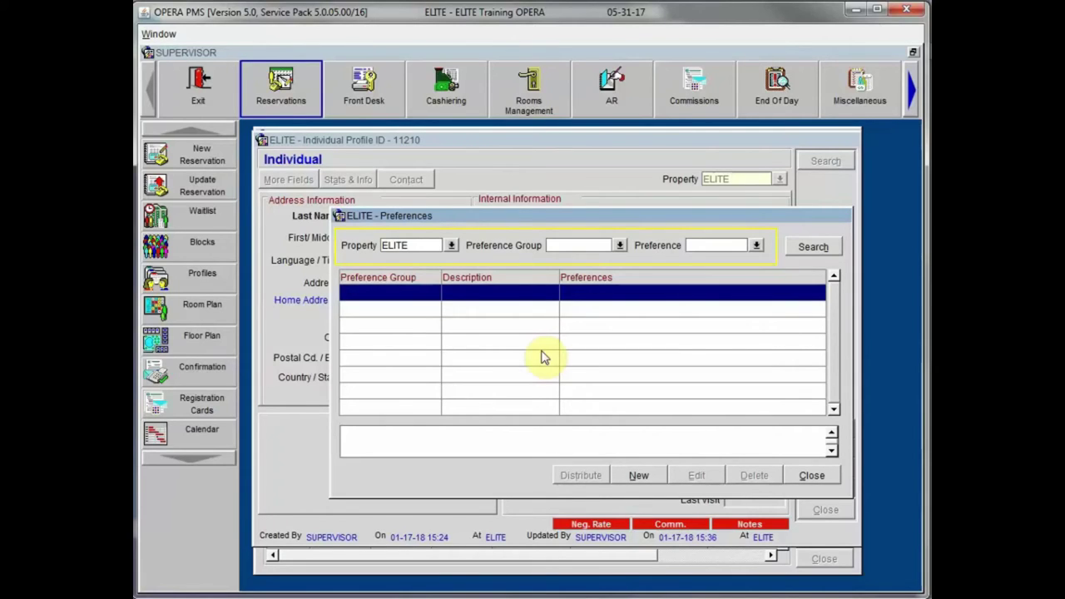
left_click(638, 476)
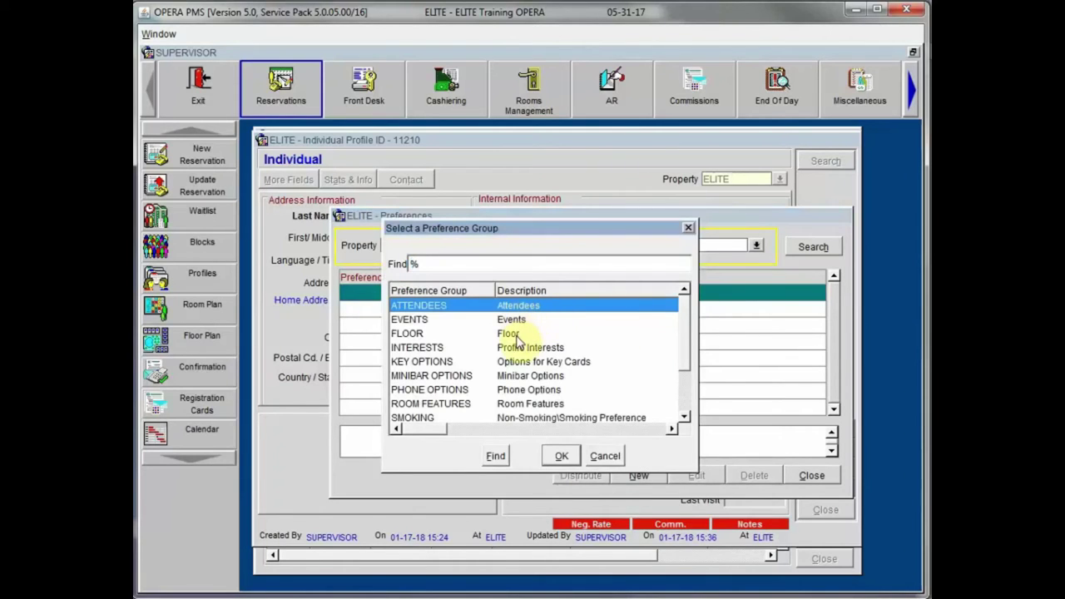
scroll(679, 374, "down", 3)
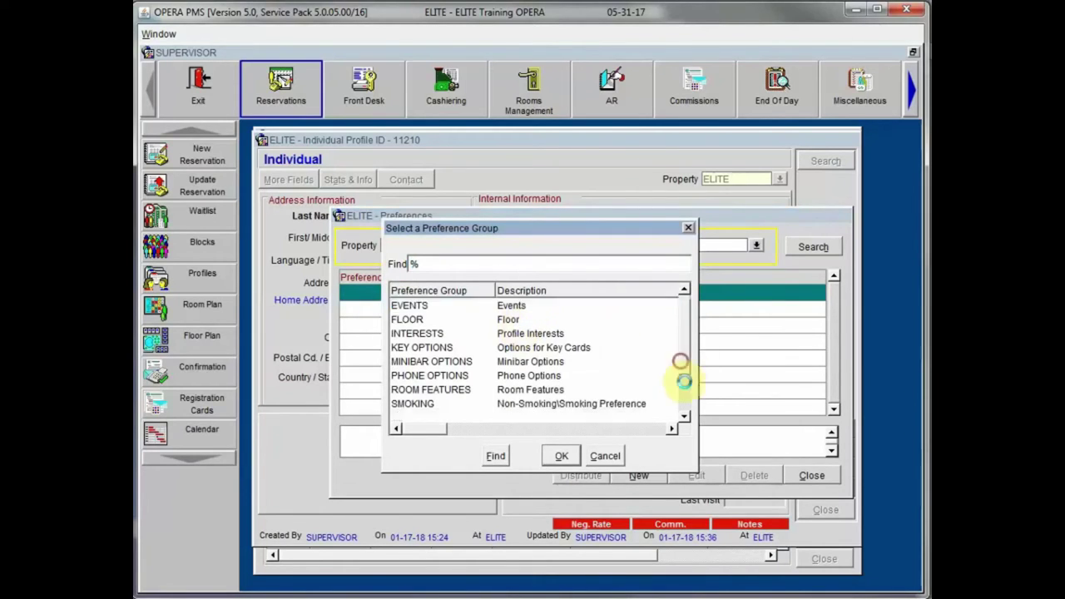
left_click(537, 363)
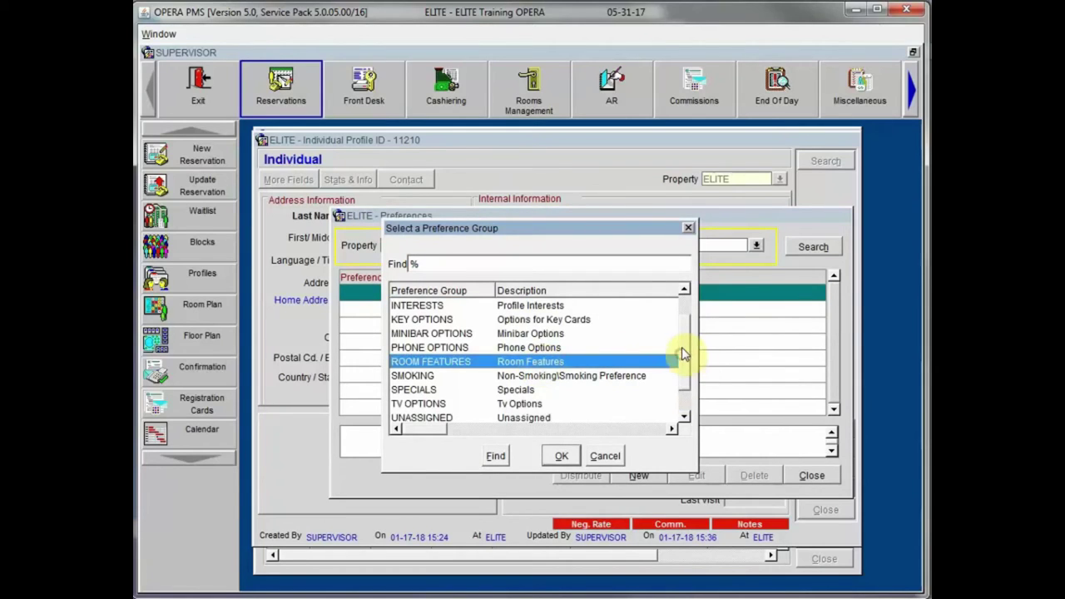
left_click_drag(681, 355, 682, 340)
left_click(512, 335)
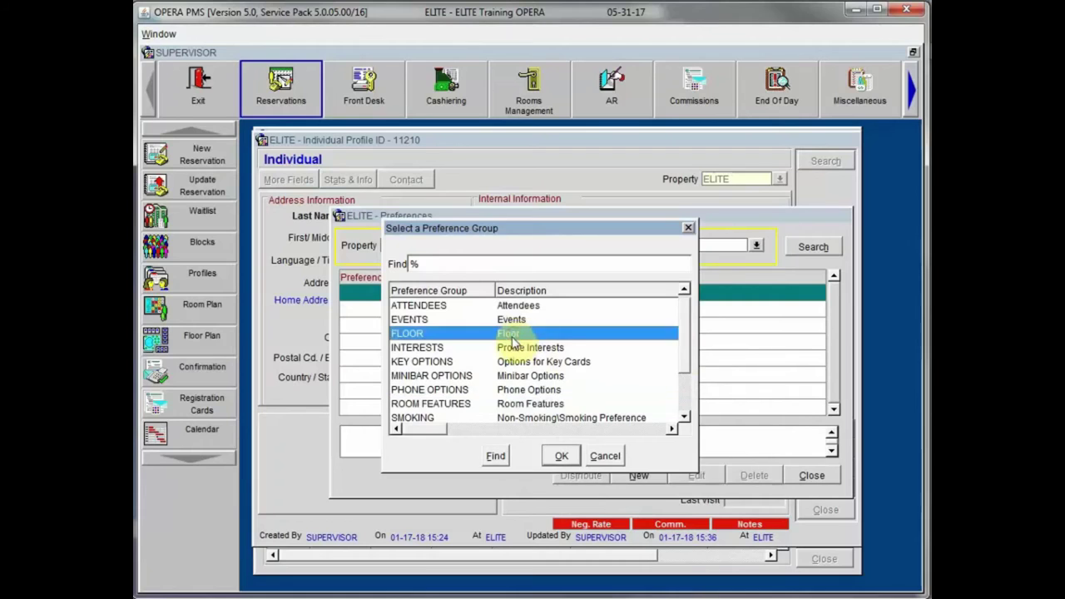
left_click_drag(685, 357, 684, 363)
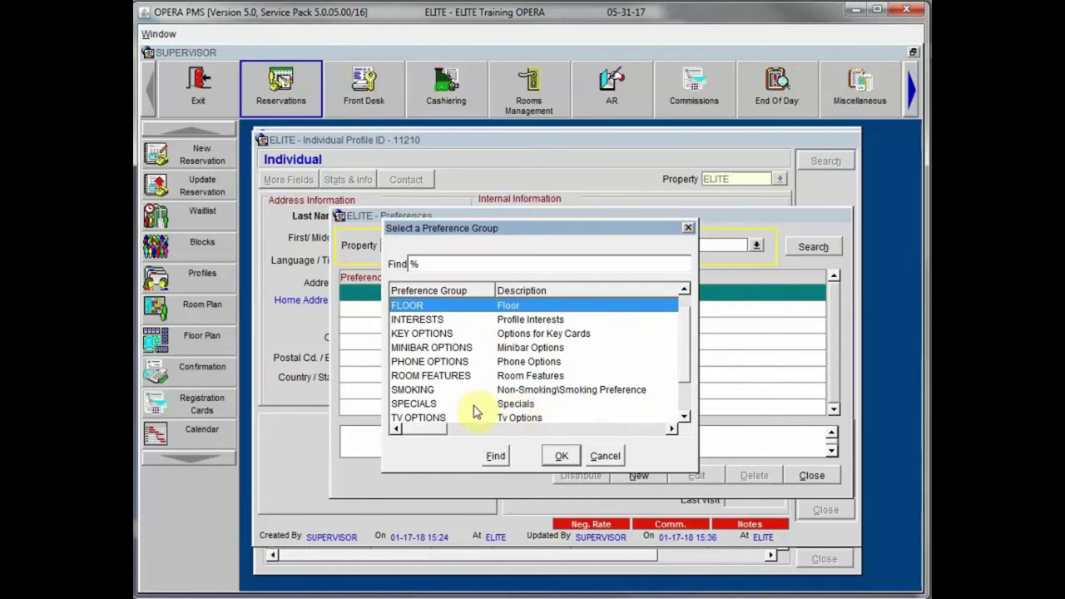
left_click_drag(681, 358, 683, 355)
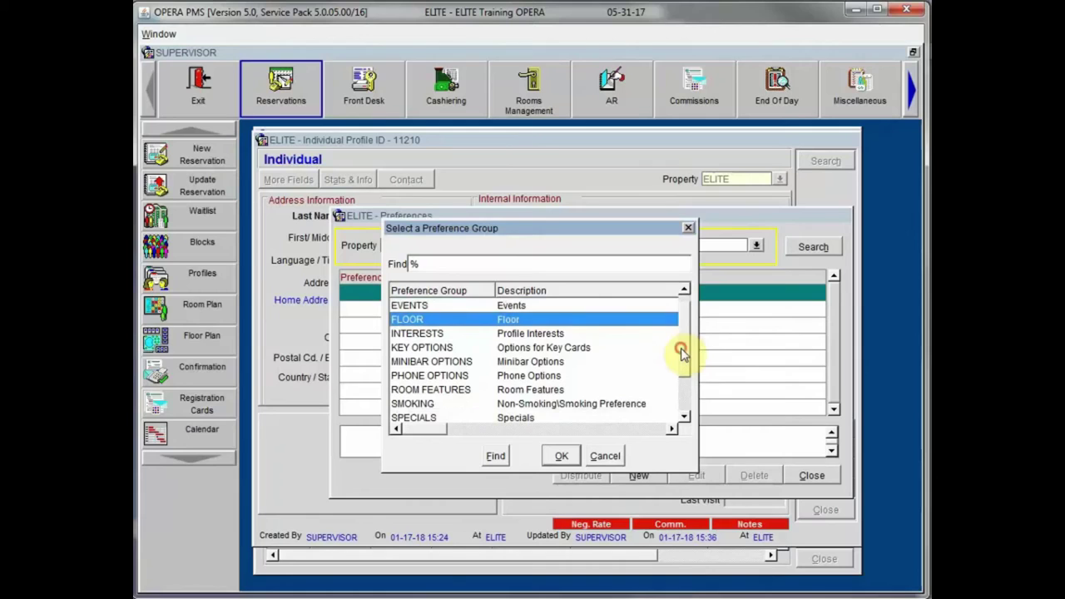
left_click(523, 396)
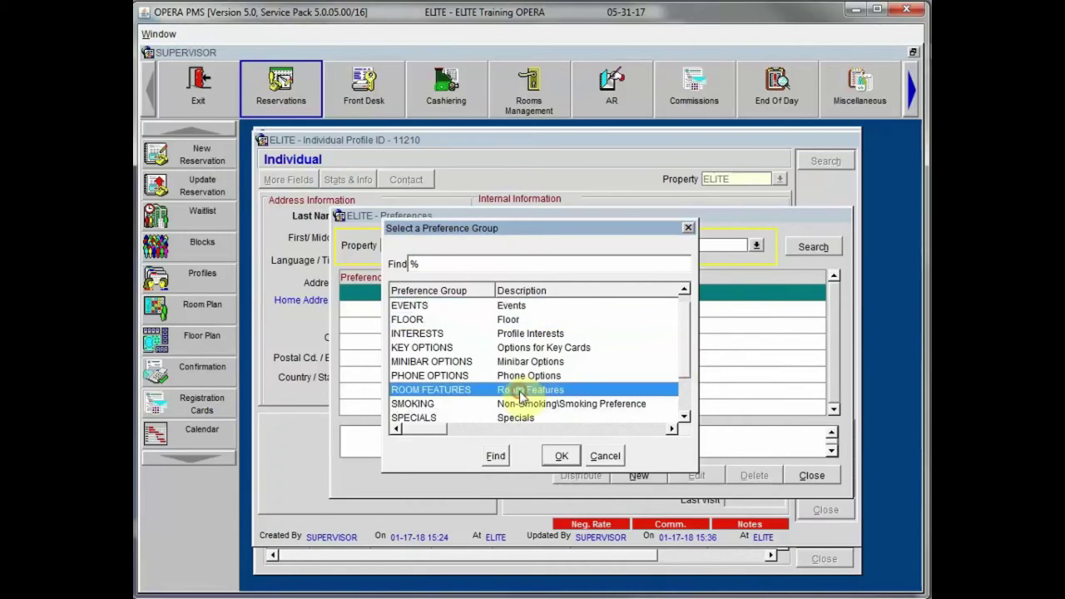
left_click(562, 458)
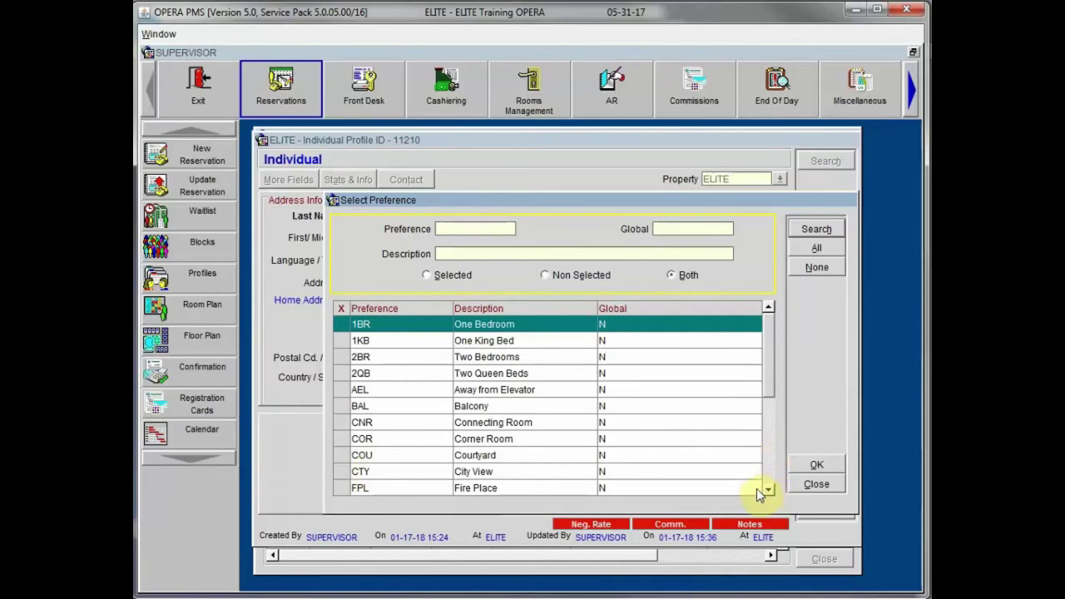
Step: Select Balcony (BAL) and Near Stairs (NSR) as the room-feature preferences
left_click(767, 491)
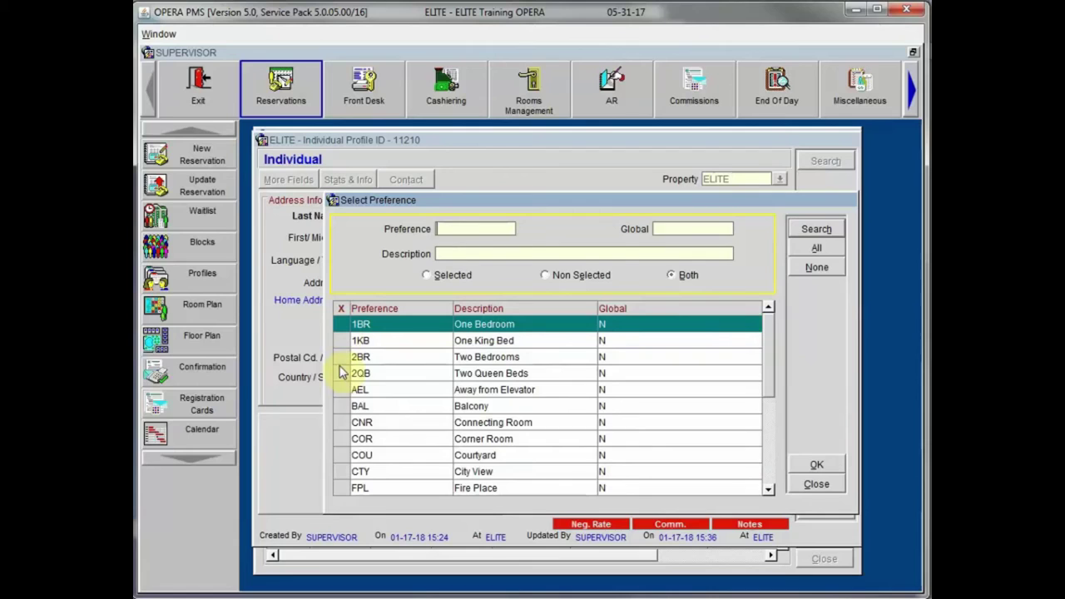
left_click(341, 408)
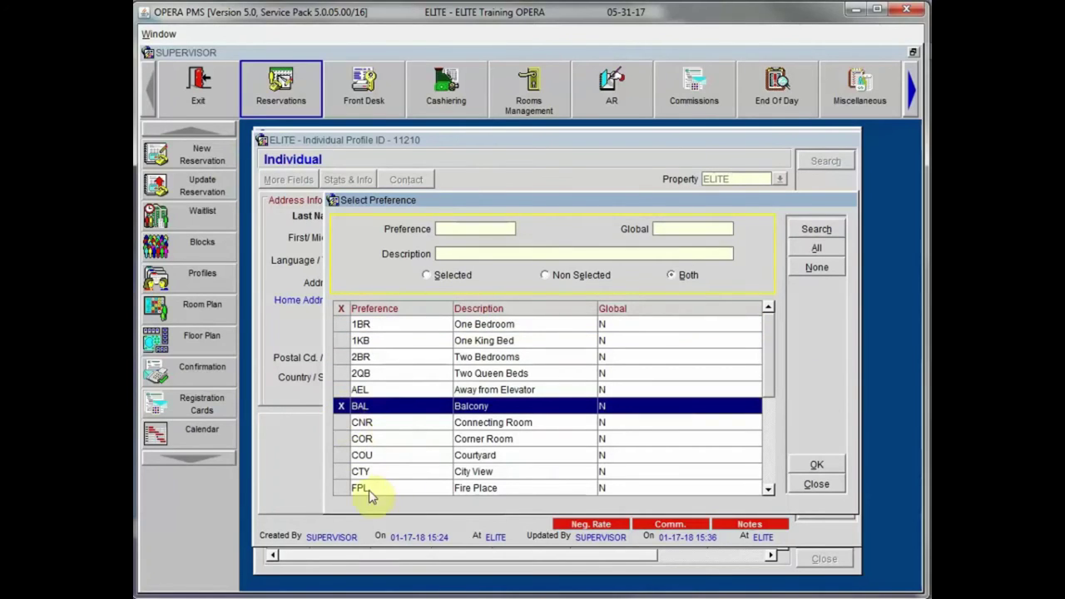
left_click(765, 472)
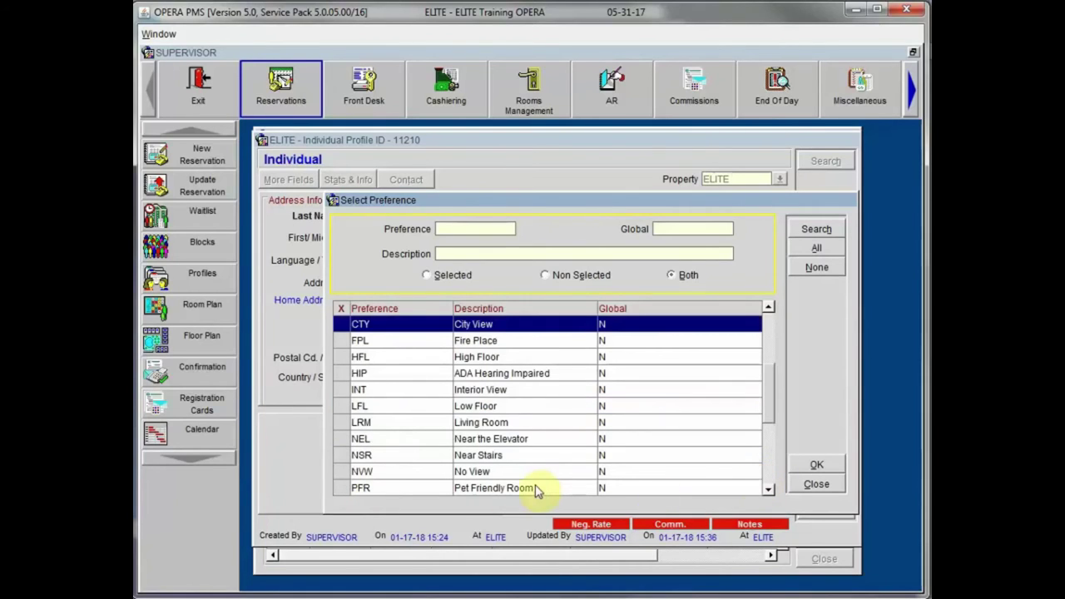
left_click(341, 455)
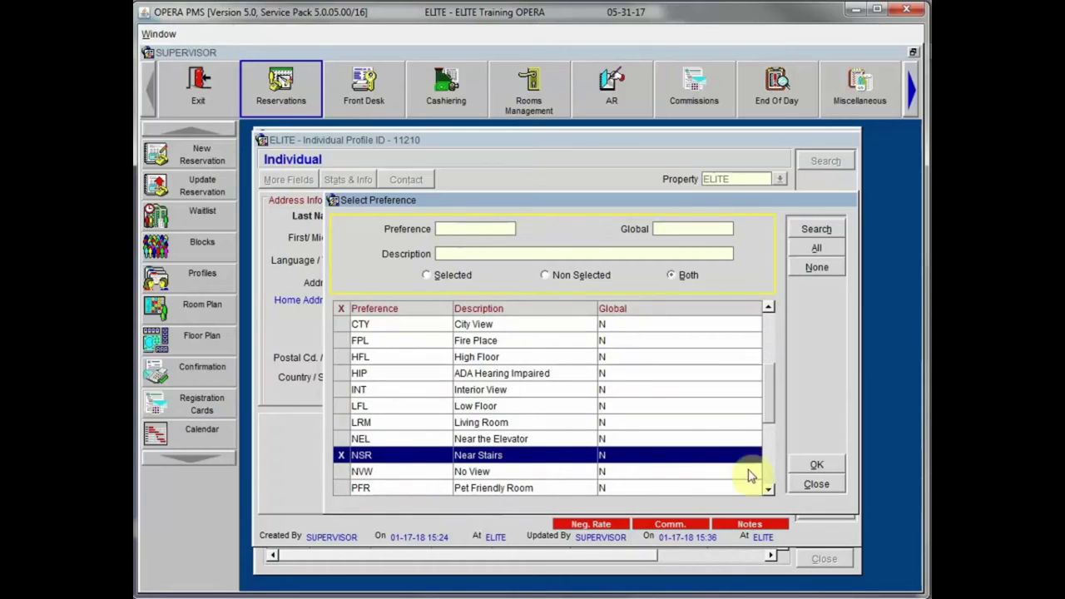
left_click(818, 464)
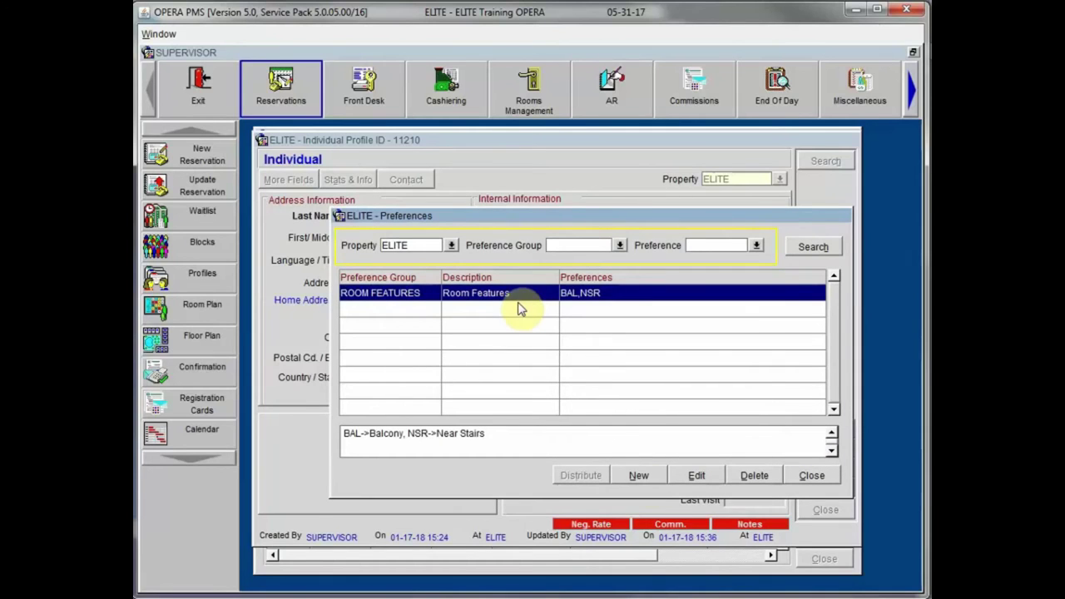
left_click(638, 475)
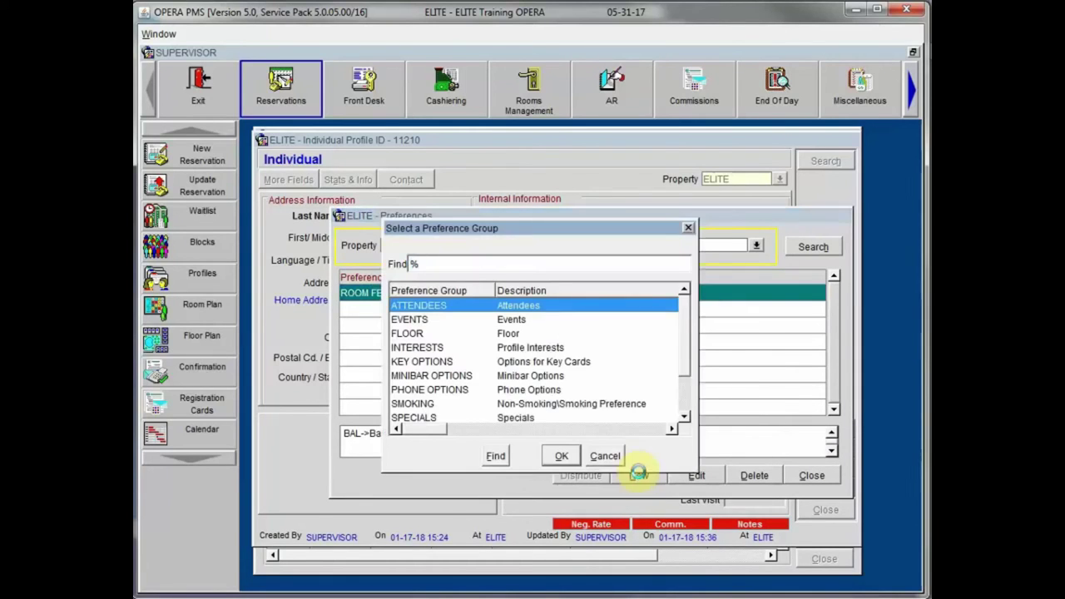
Step: Add the SPECIALS preference Pet in Room (PET), then close Preferences and Profile Options
left_click(523, 418)
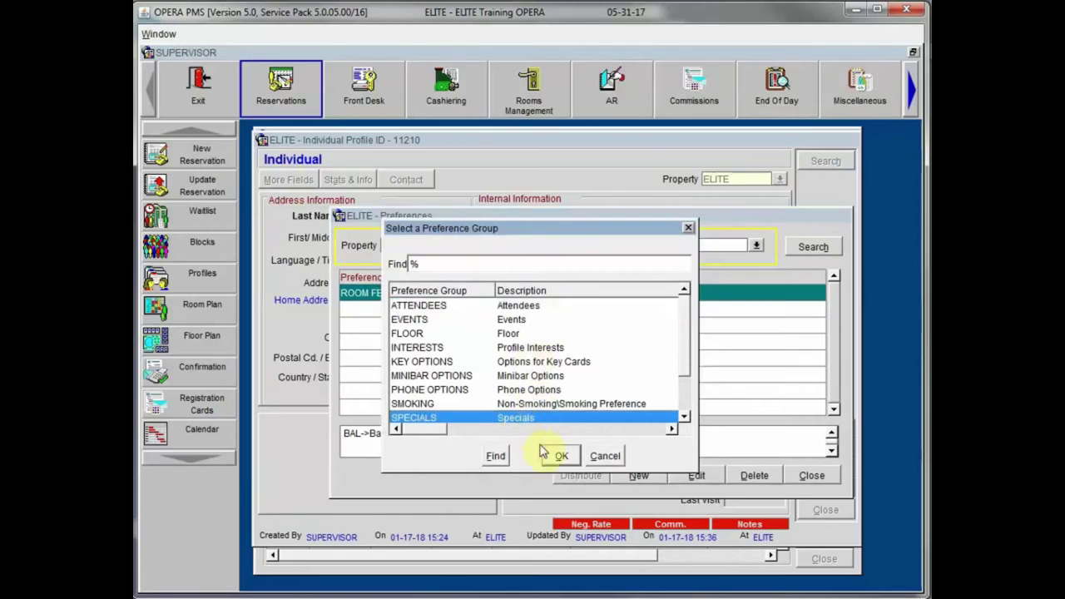
left_click(565, 458)
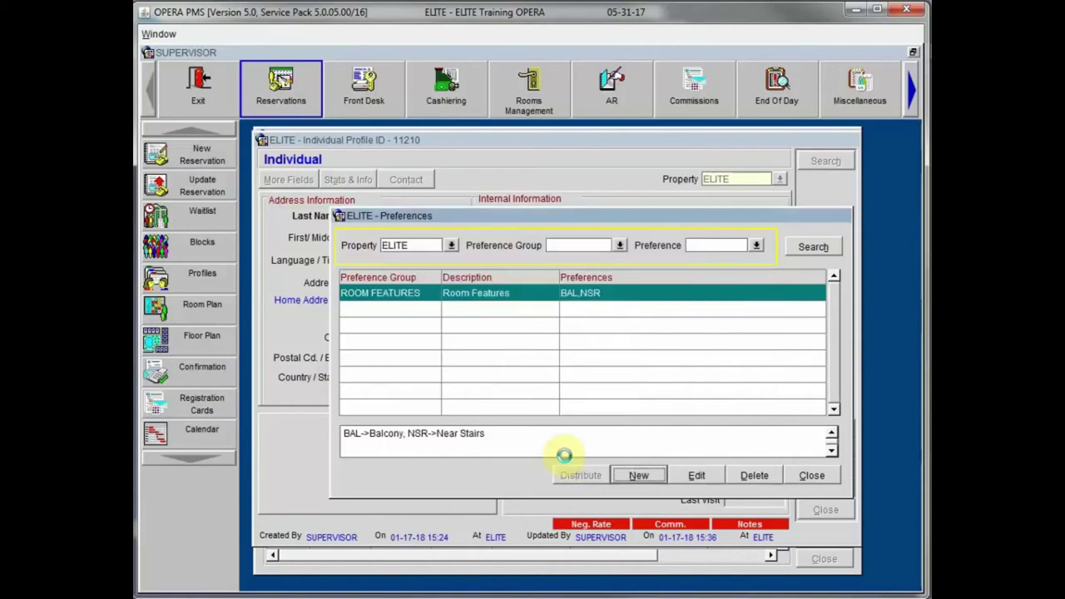
left_click_drag(526, 200, 501, 152)
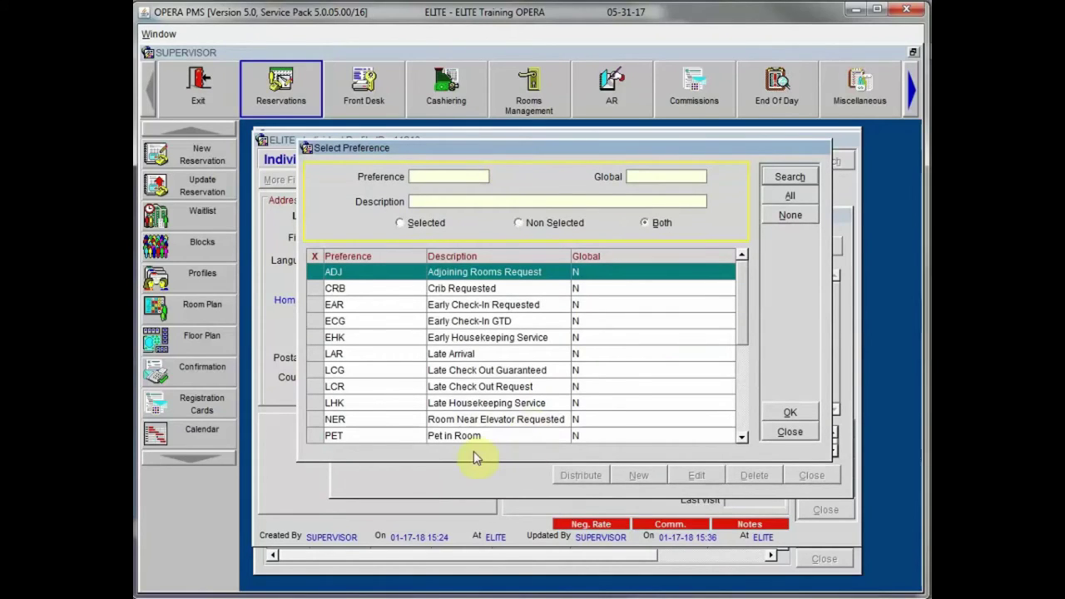
left_click(329, 437)
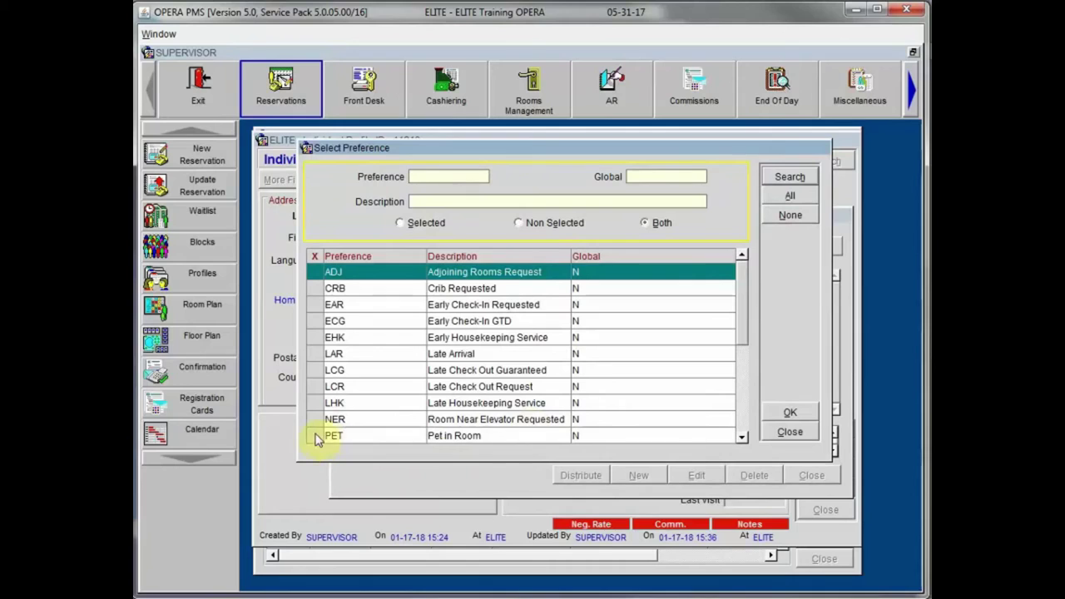
left_click(790, 413)
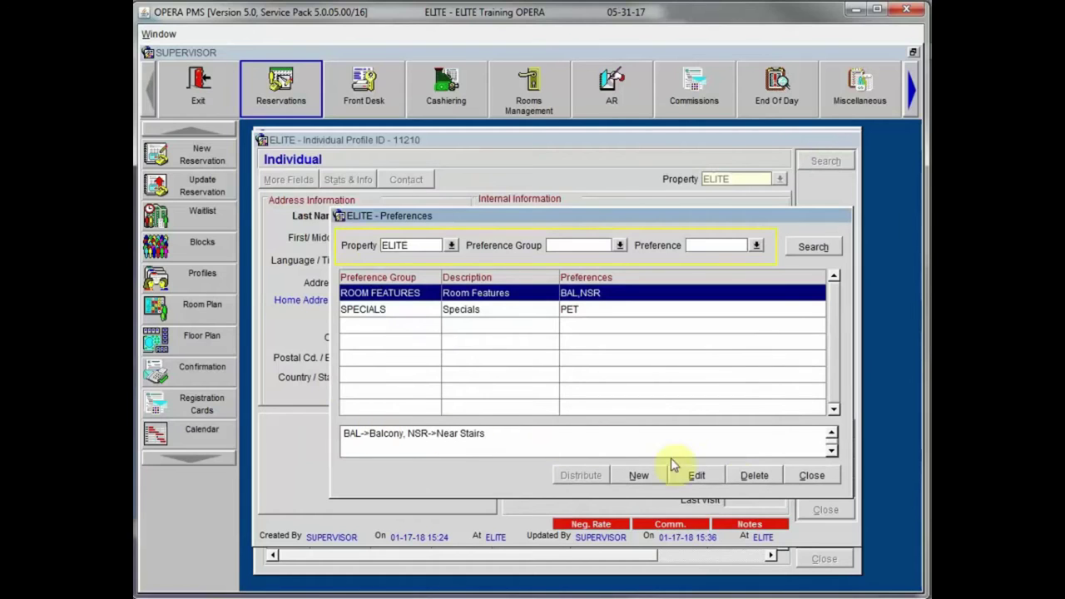
left_click(811, 474)
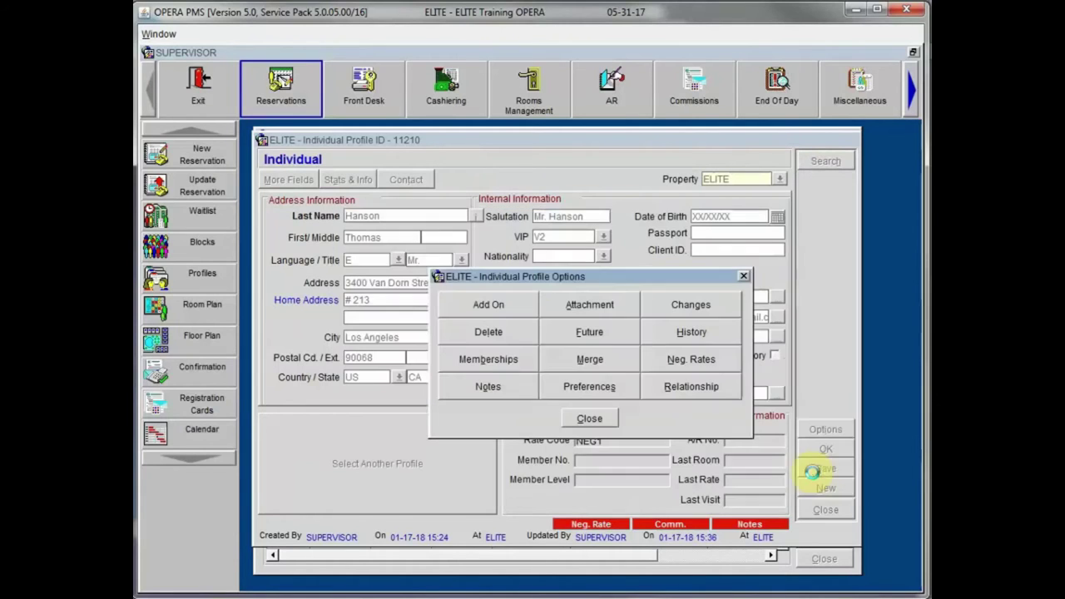
left_click(605, 417)
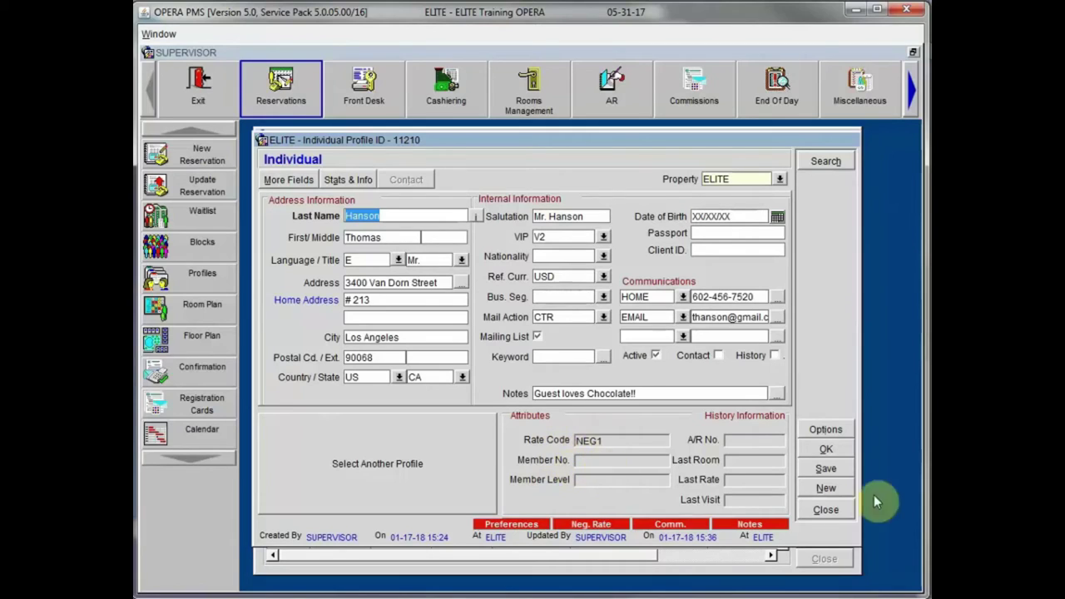
Step: Check Profile Relationships from the profile options, find none, and close it
left_click(828, 428)
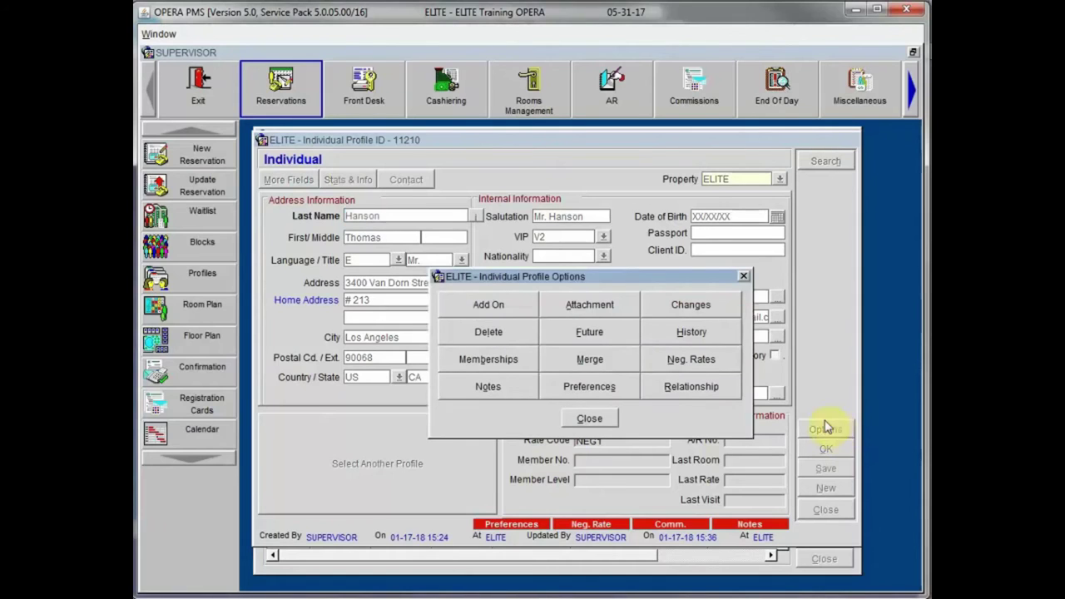
left_click(687, 386)
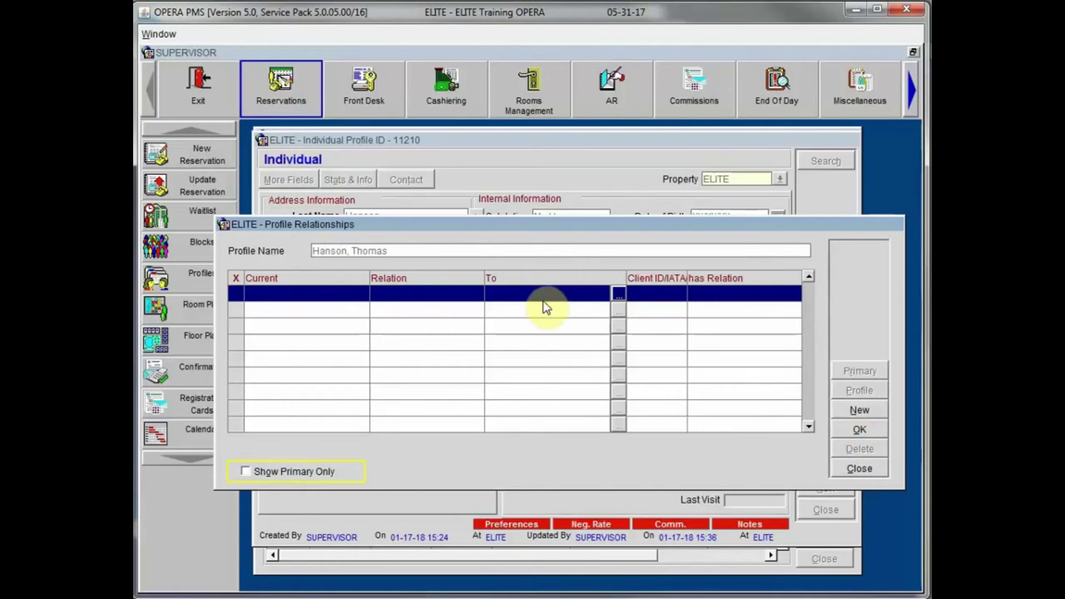
left_click(860, 469)
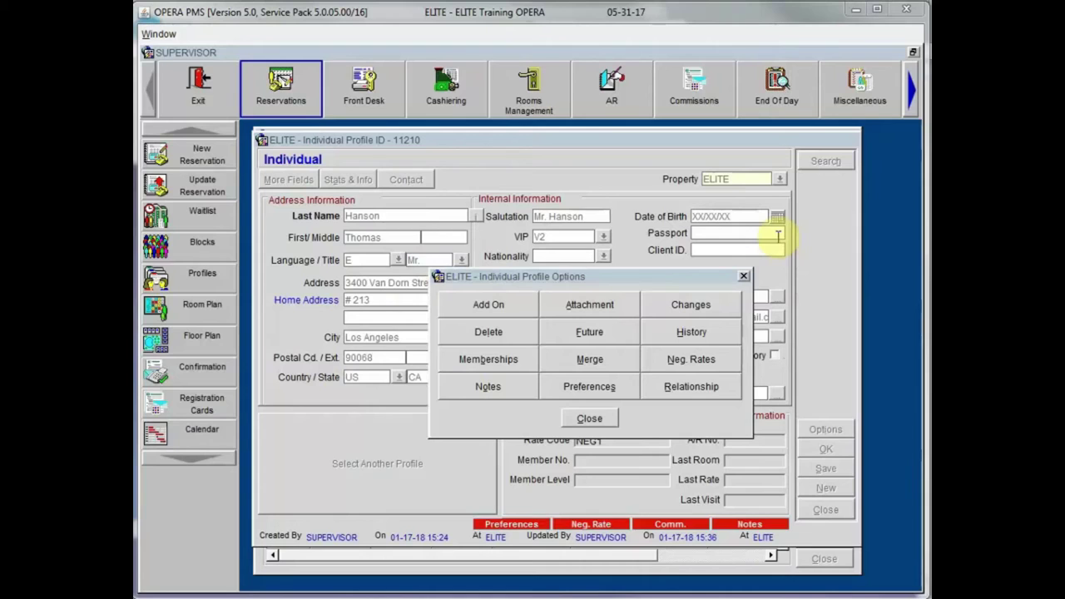
left_click_drag(590, 278, 660, 273)
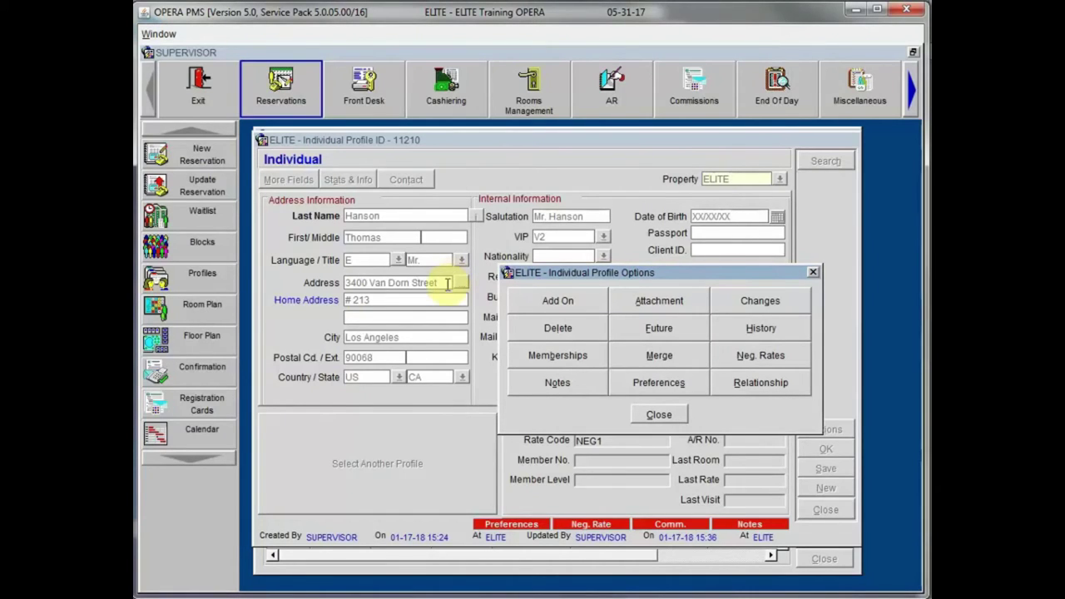
left_click_drag(591, 273, 548, 268)
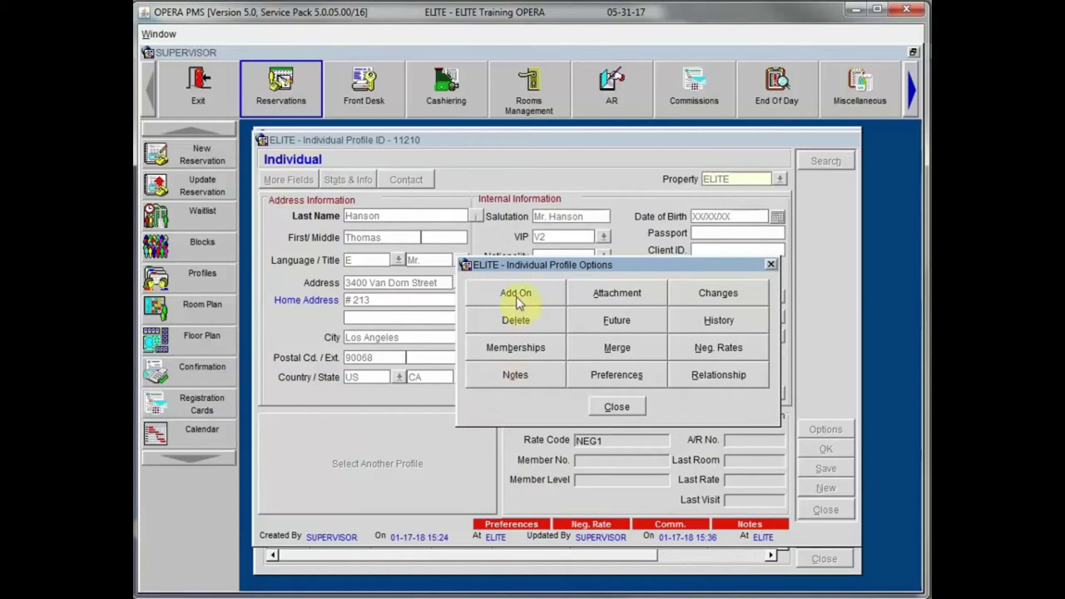
Step: Create an Add On profile with Email, Fax, Notes and Preferences unchecked, copying only address and phone
left_click(543, 298)
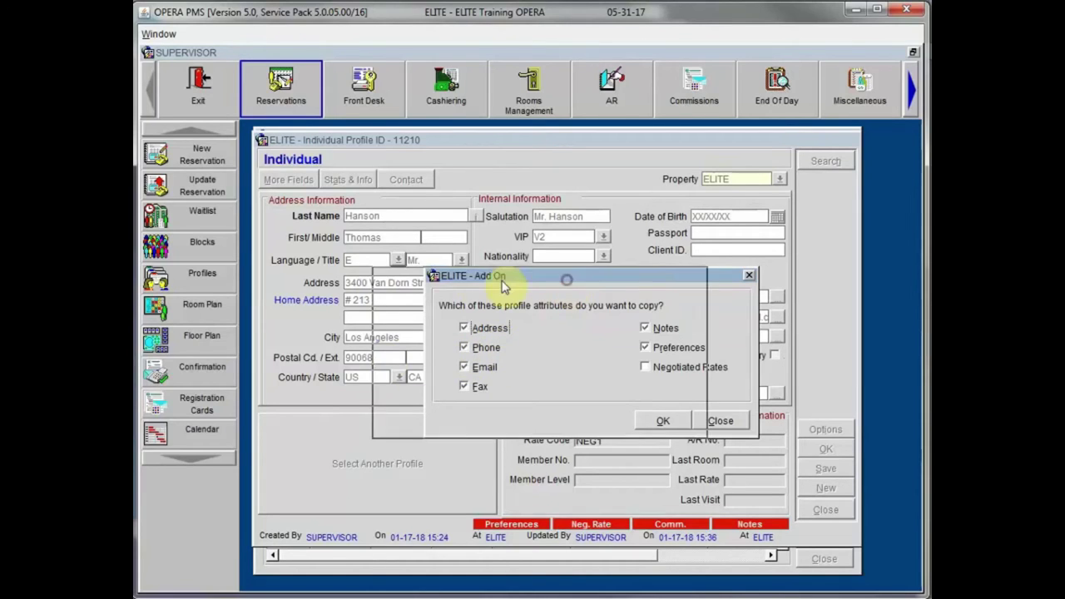
left_click_drag(566, 281, 467, 276)
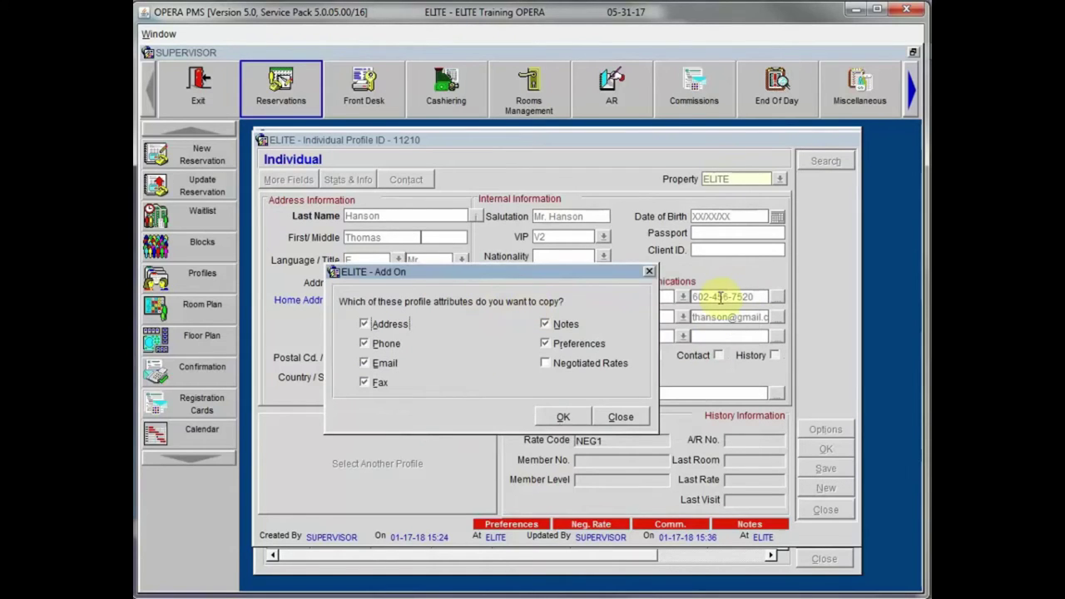
left_click(366, 369)
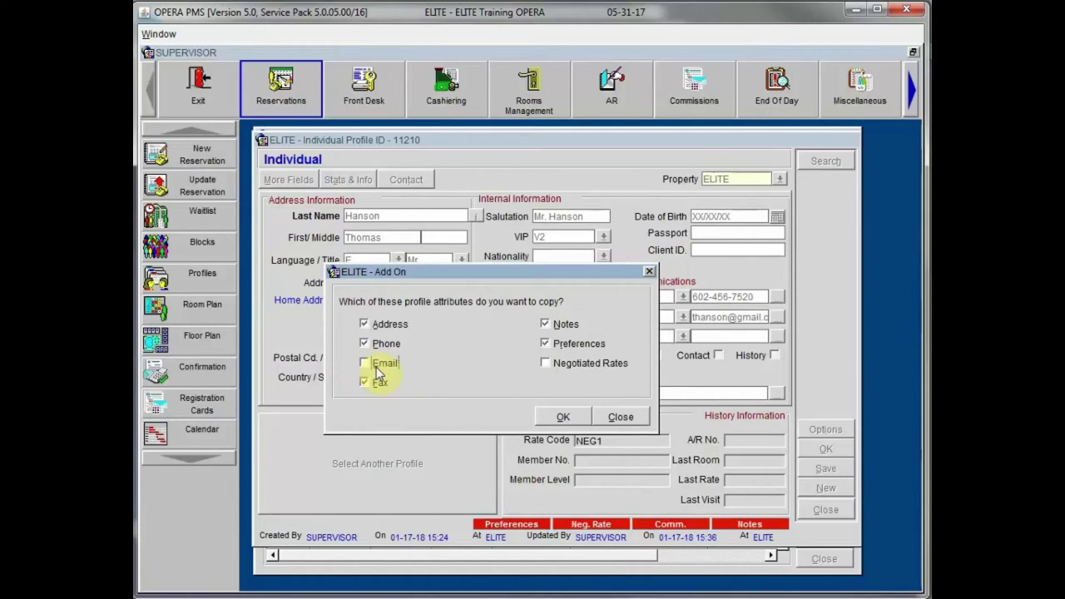
left_click(363, 383)
left_click(561, 324)
left_click(546, 344)
left_click(555, 418)
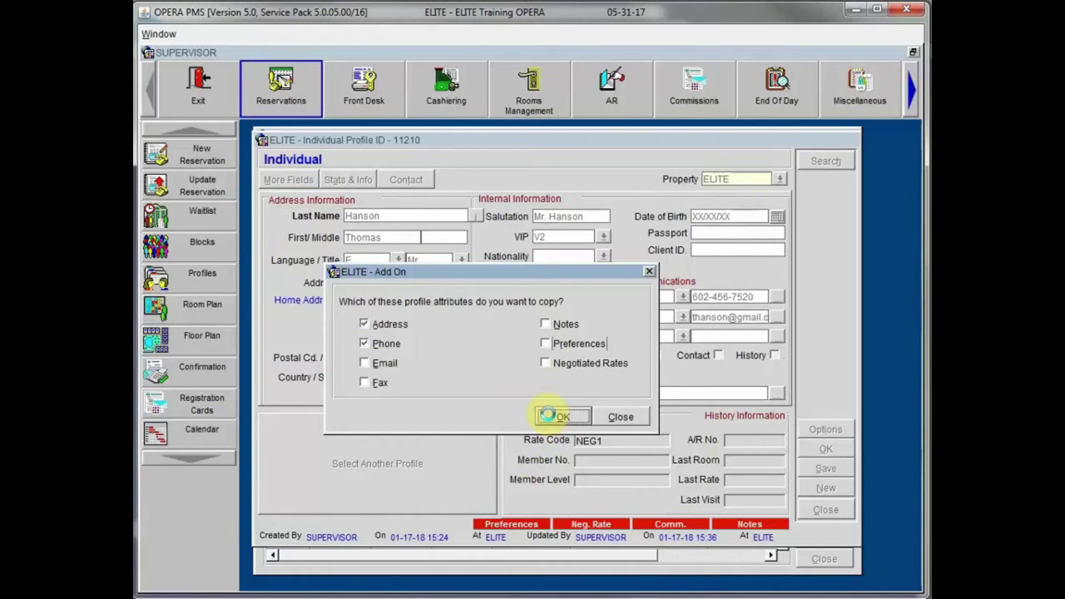
left_click(514, 155)
left_click_drag(493, 162, 454, 159)
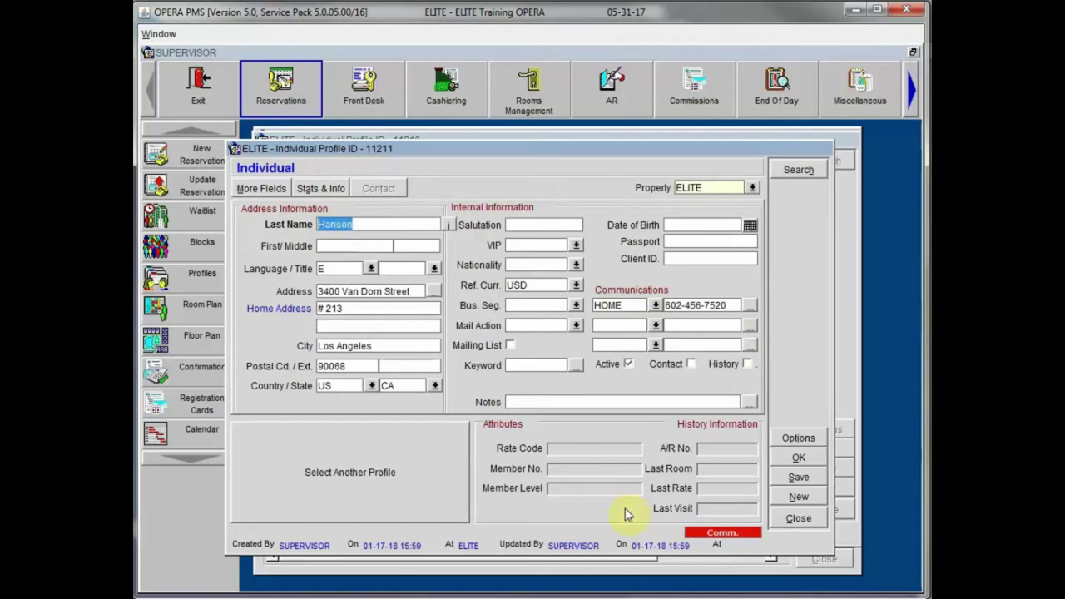
Step: Close the new duplicate Individual Profile and discard its changes without saving
left_click(798, 518)
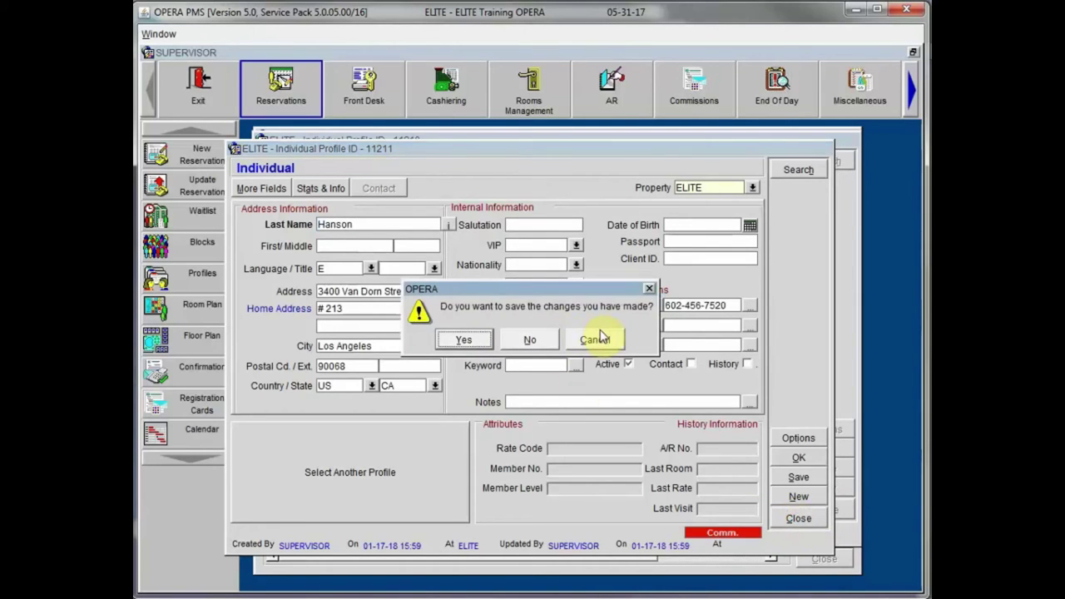
left_click(534, 339)
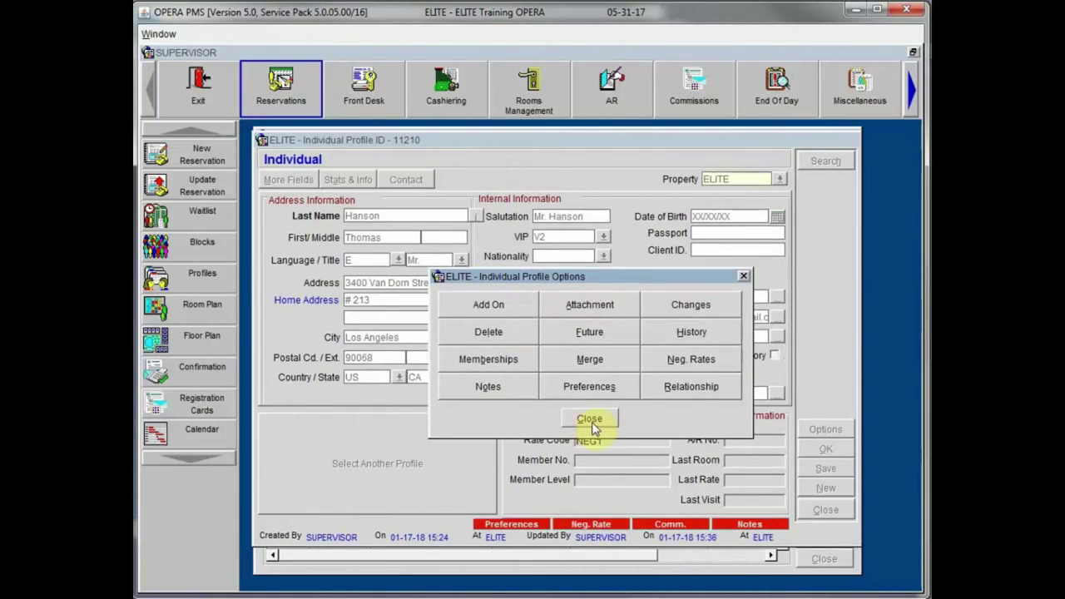
Step: Close the Profile Options dialog and then guest profile 11210's Individual Profile window
left_click_drag(615, 281, 573, 255)
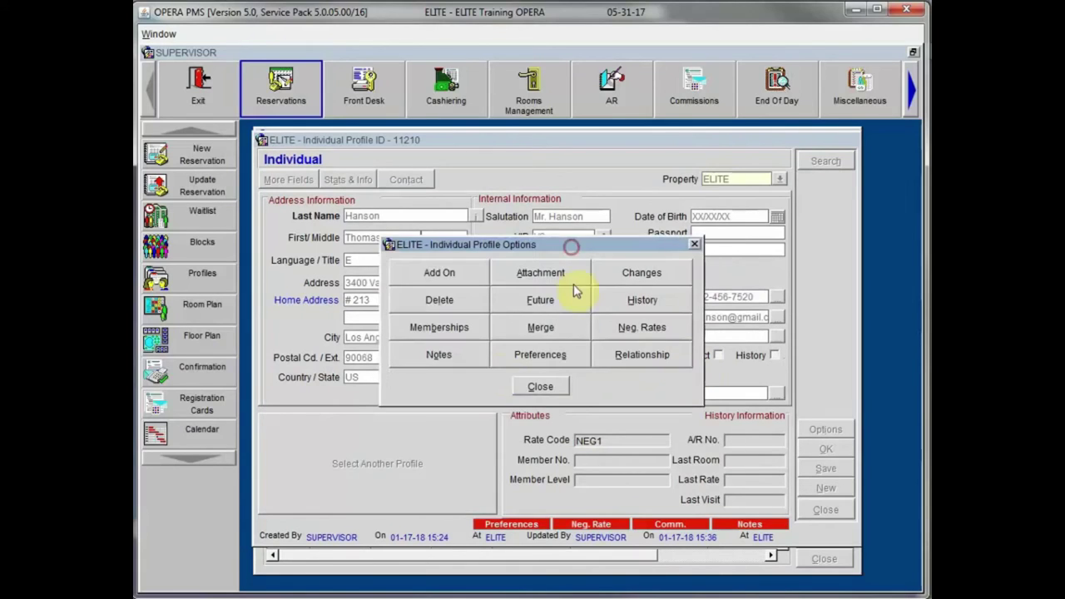
left_click(540, 387)
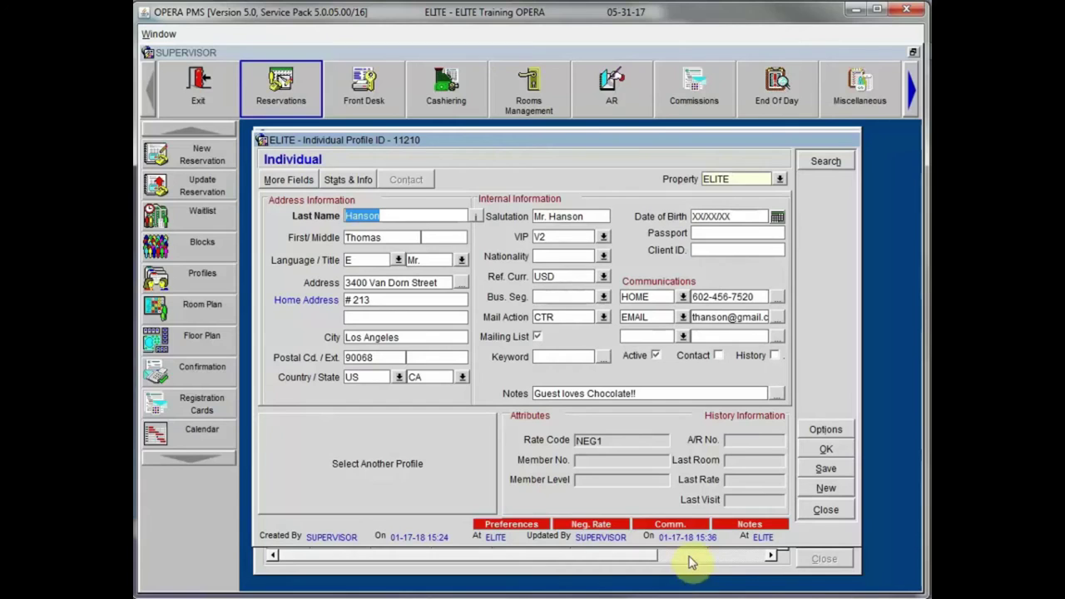
left_click(826, 511)
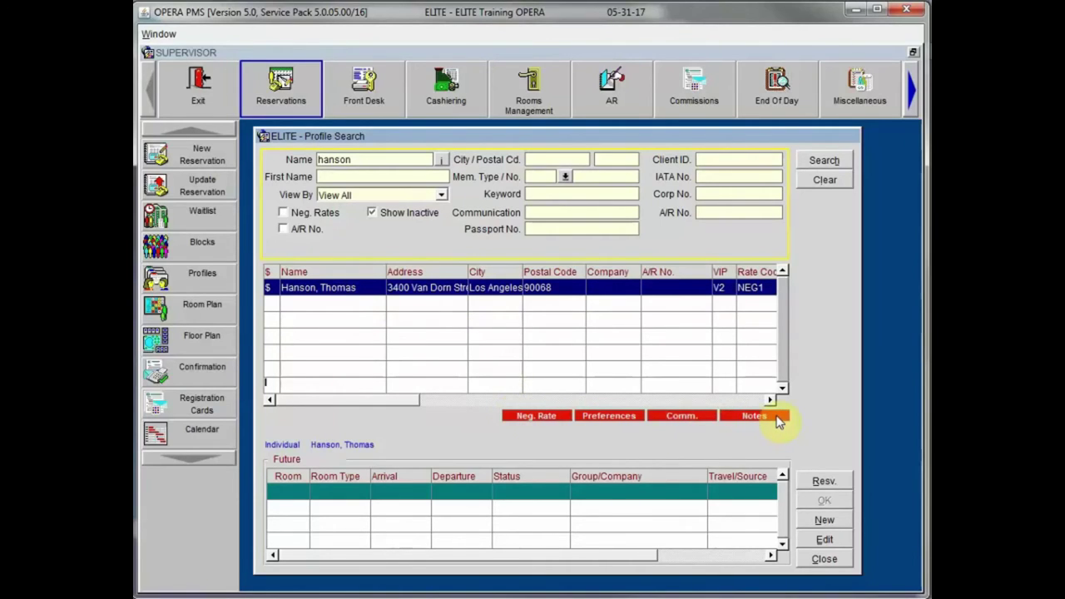
Step: Review the guest's notes entry, then close the notes and the Profile Search window
left_click(749, 416)
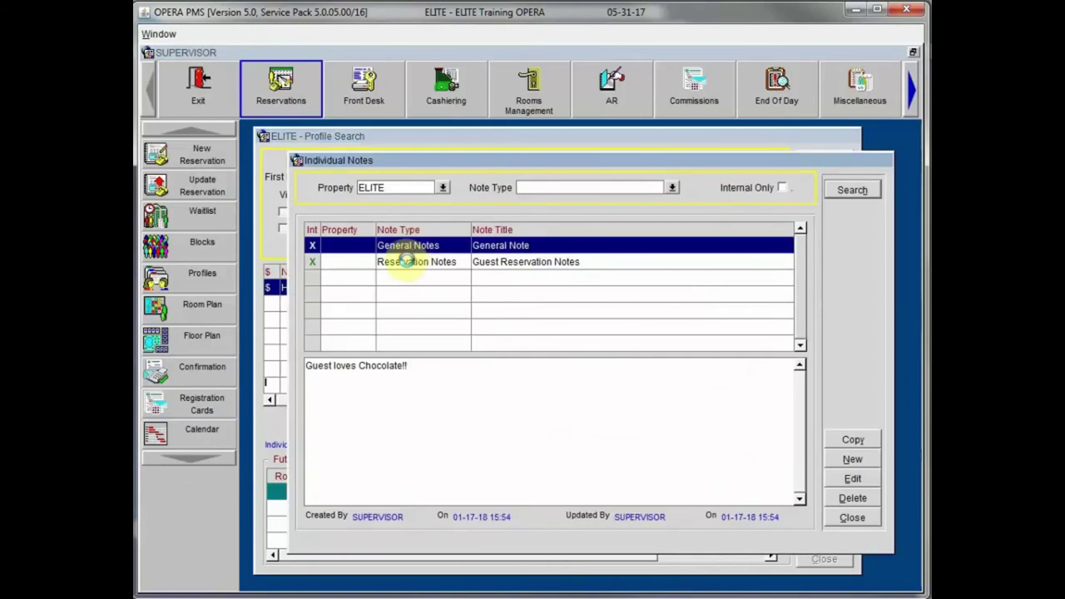
left_click(405, 267)
left_click(853, 517)
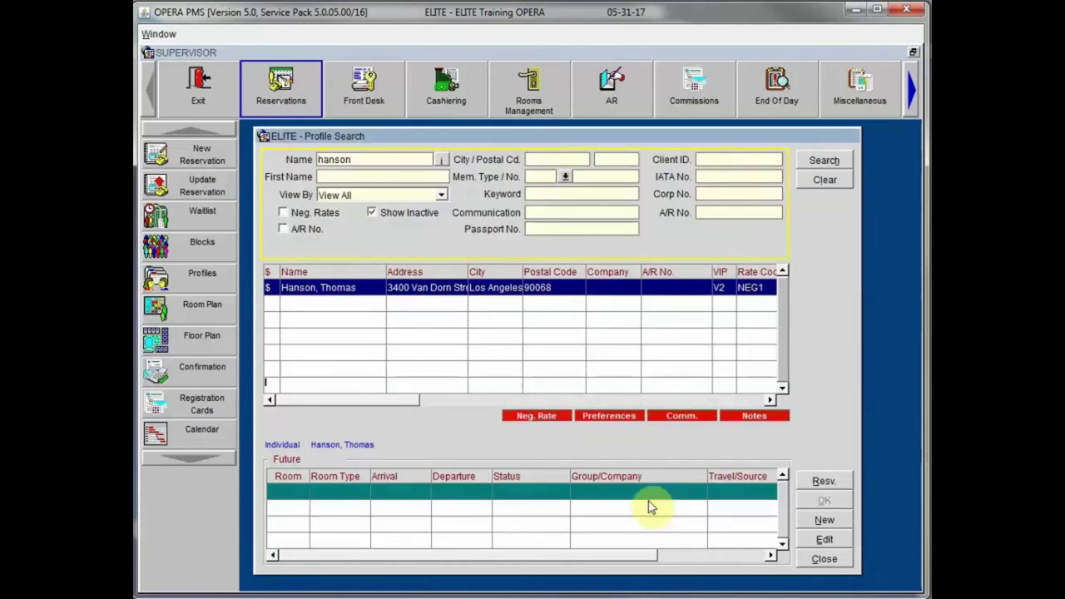
left_click(824, 561)
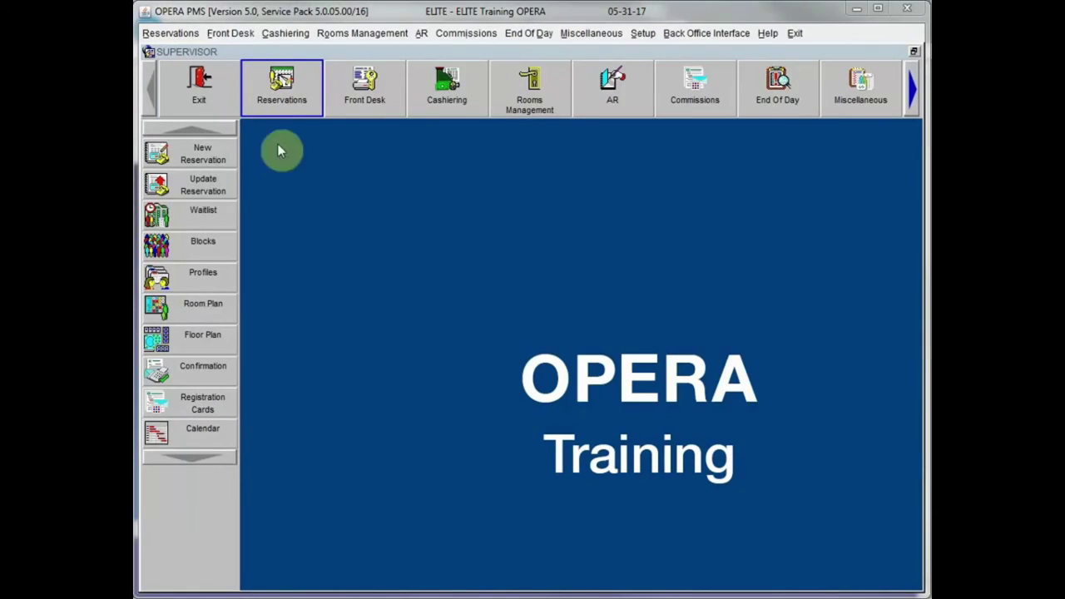
Step: Open the Profiles search from Reservations and set View By to Company
left_click(268, 89)
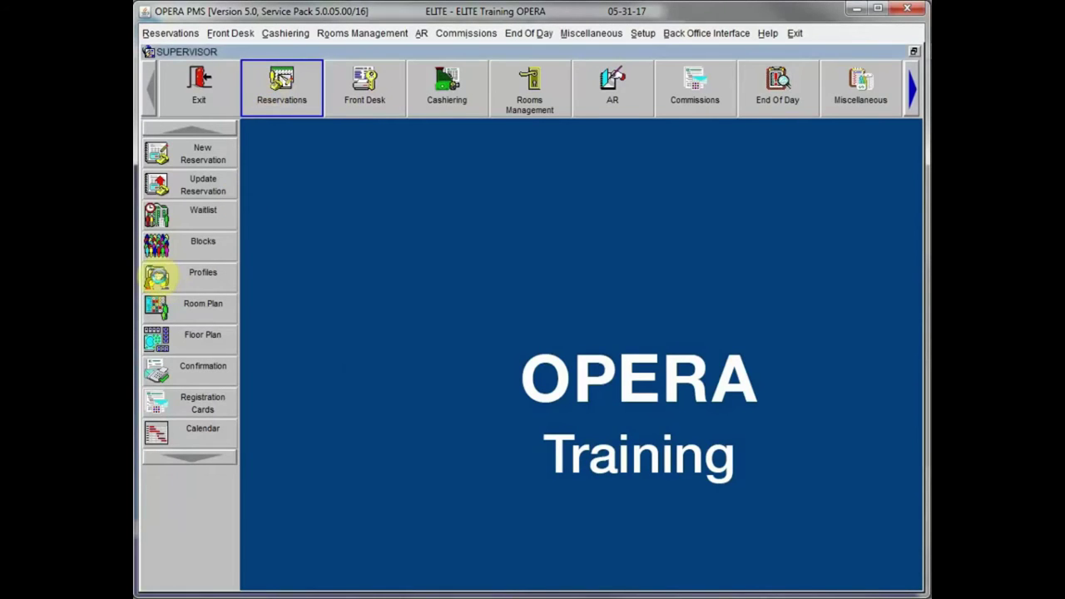
left_click(156, 277)
left_click_drag(487, 138, 454, 117)
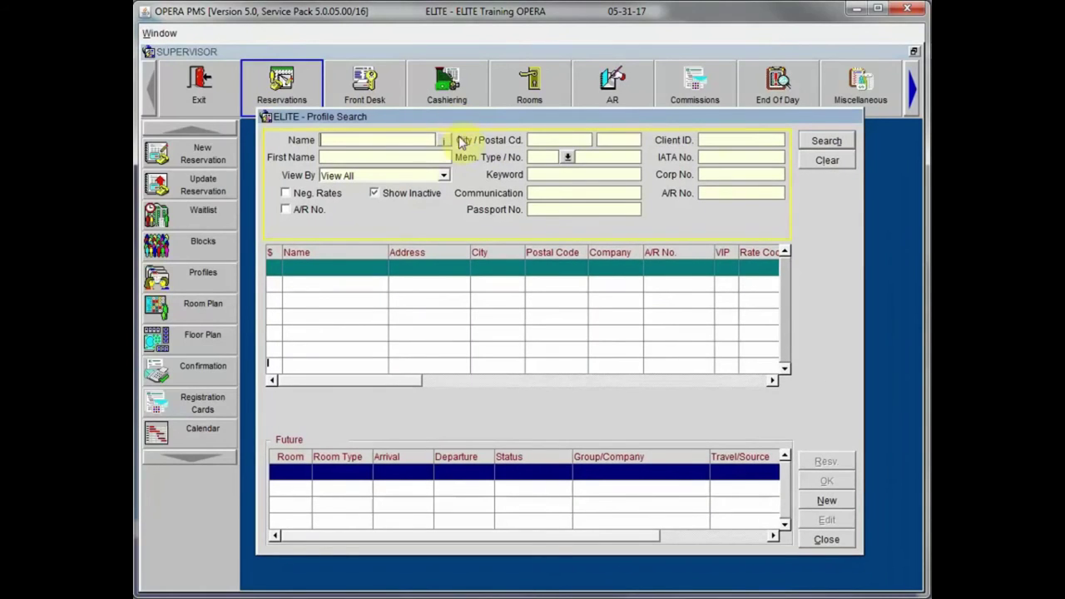
left_click(444, 177)
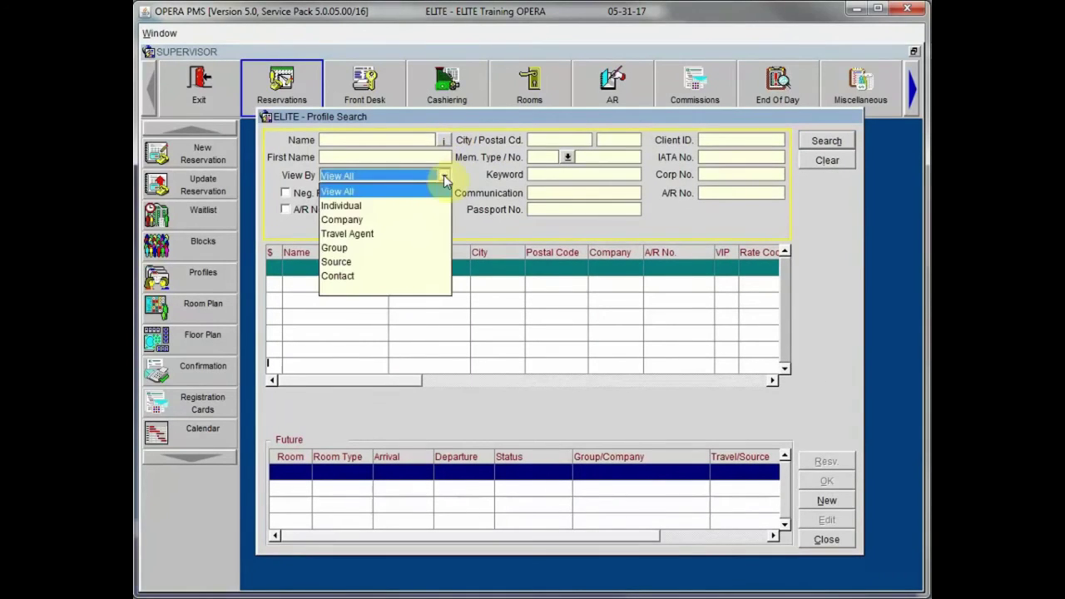
left_click(413, 222)
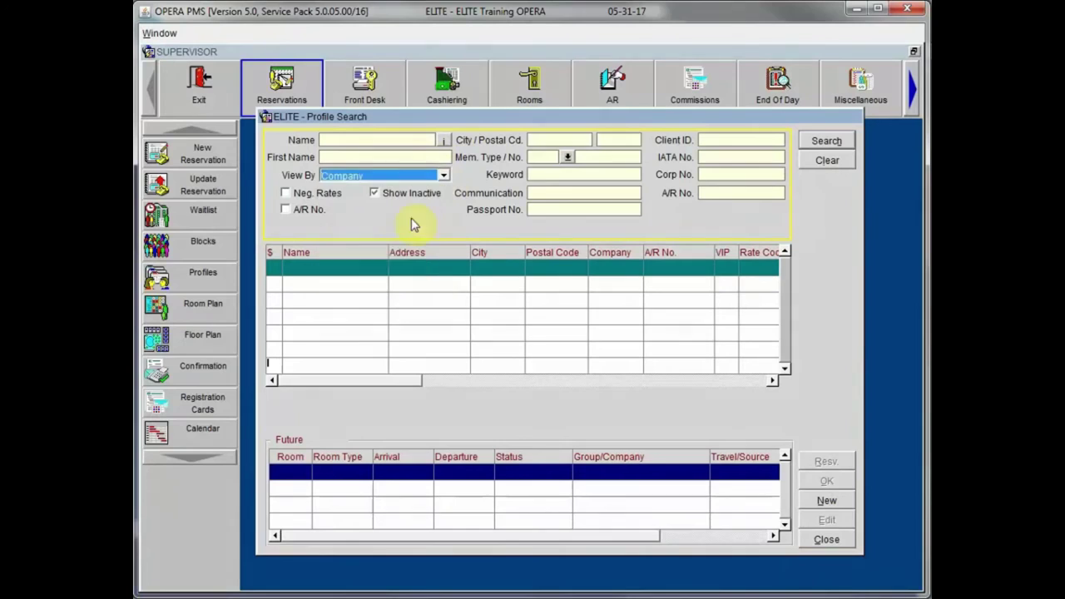
Step: Search for Fed Ex and, finding no match, start a new Fed Ex company profile
left_click(386, 141)
type("Fed Ex")
left_click(826, 142)
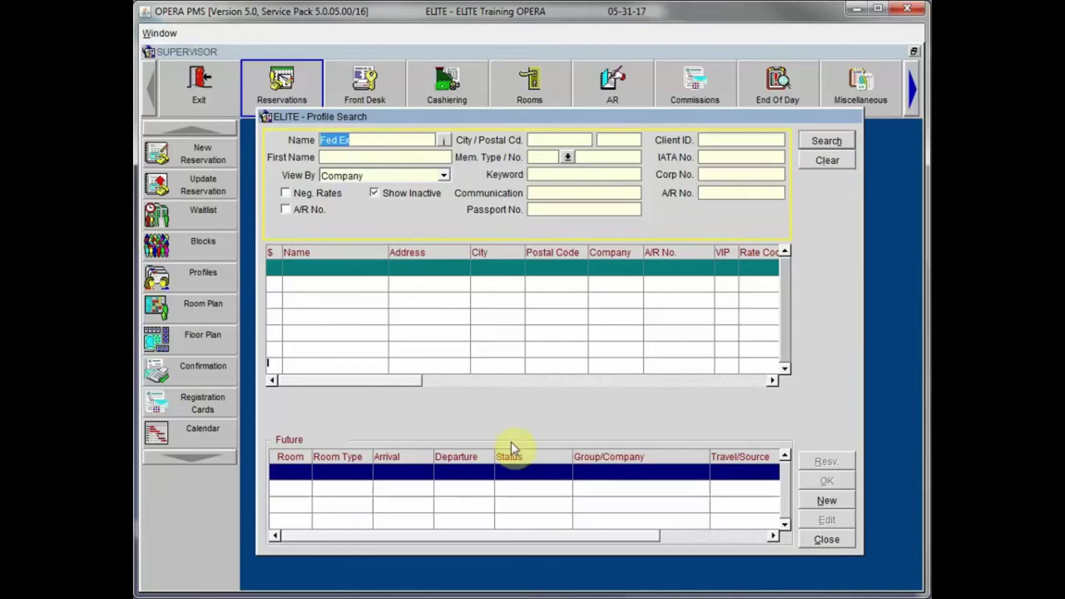
left_click(837, 500)
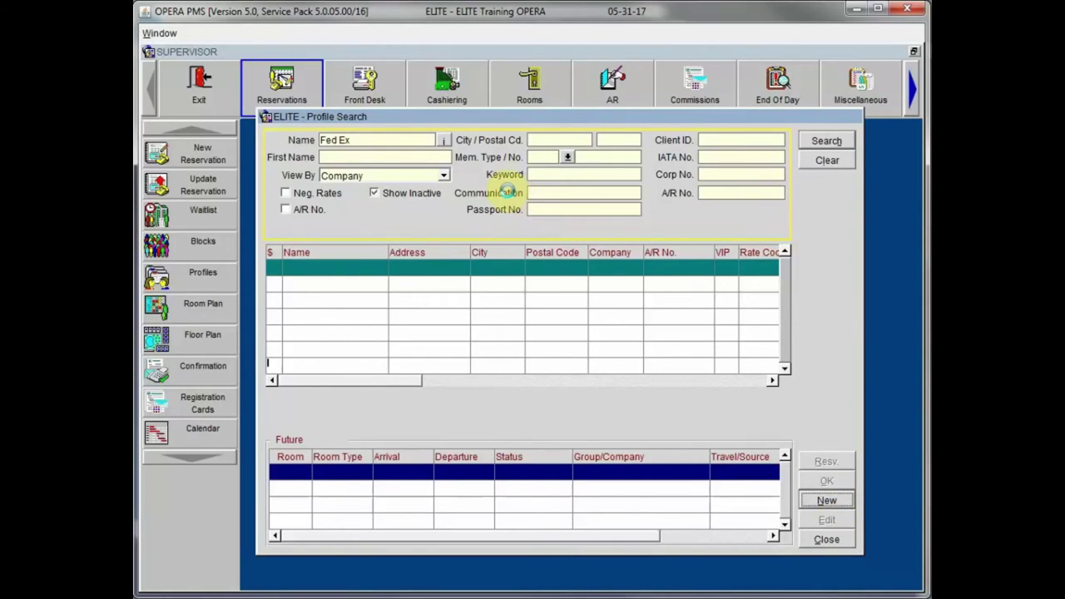
left_click_drag(435, 54, 555, 134)
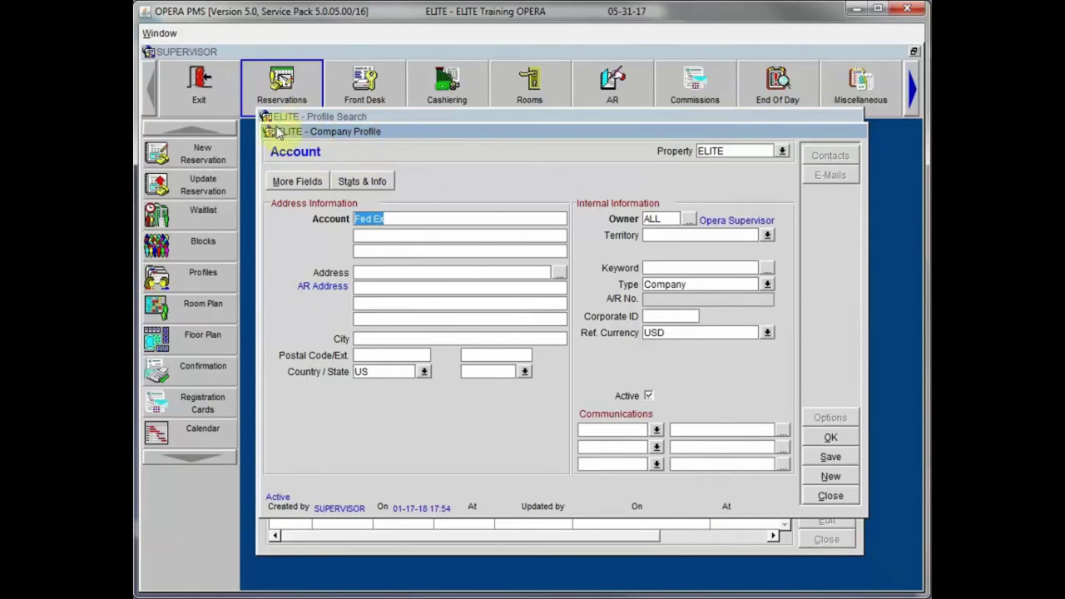
Step: Enter the company's street address and postal code so City and State auto-fill
left_click_drag(382, 133, 378, 127)
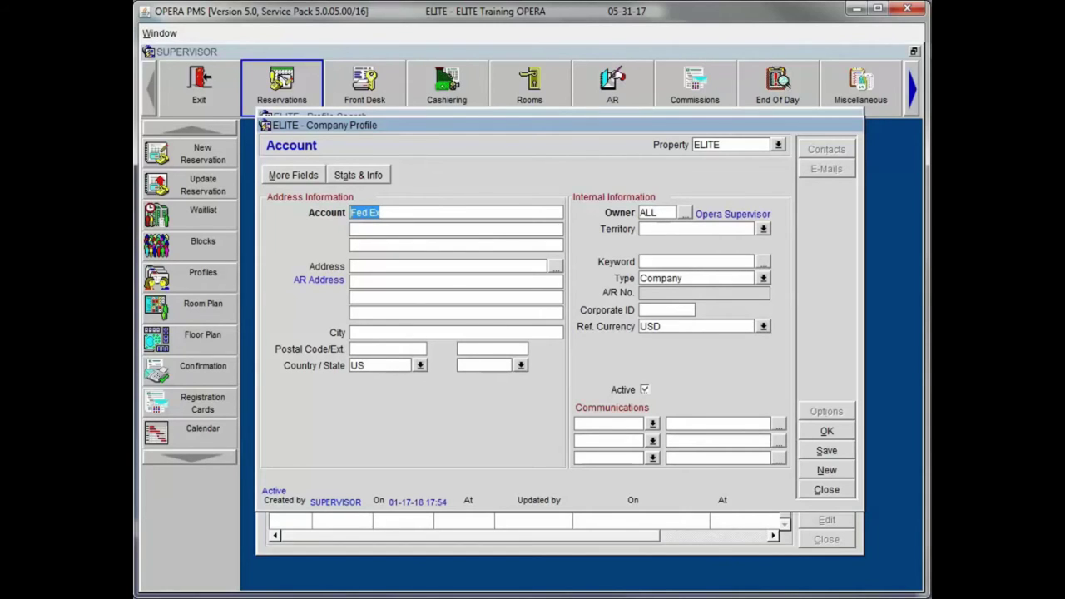
key("End")
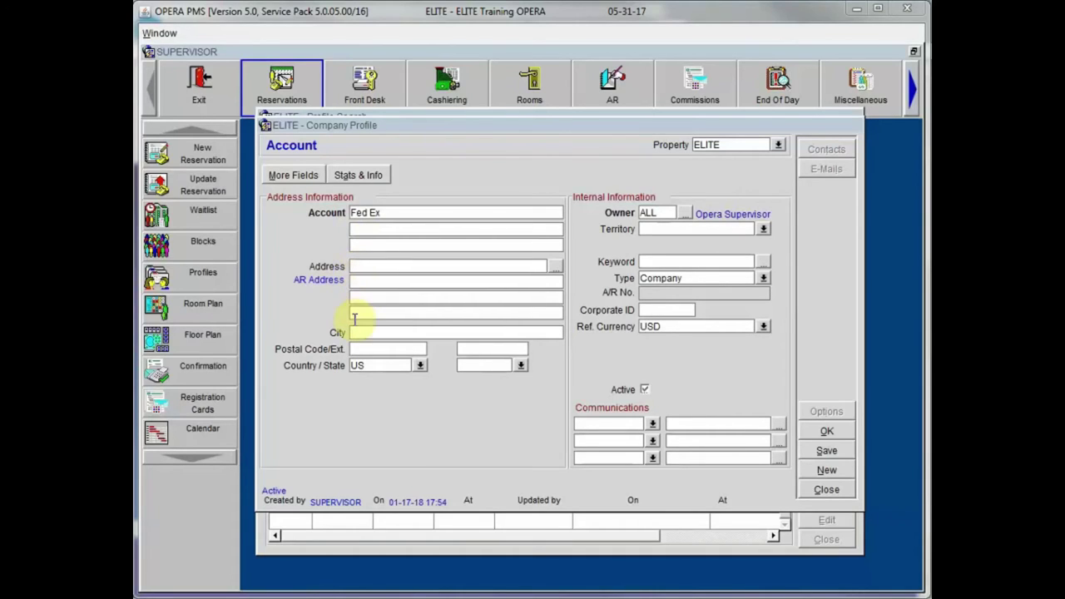
left_click(367, 265)
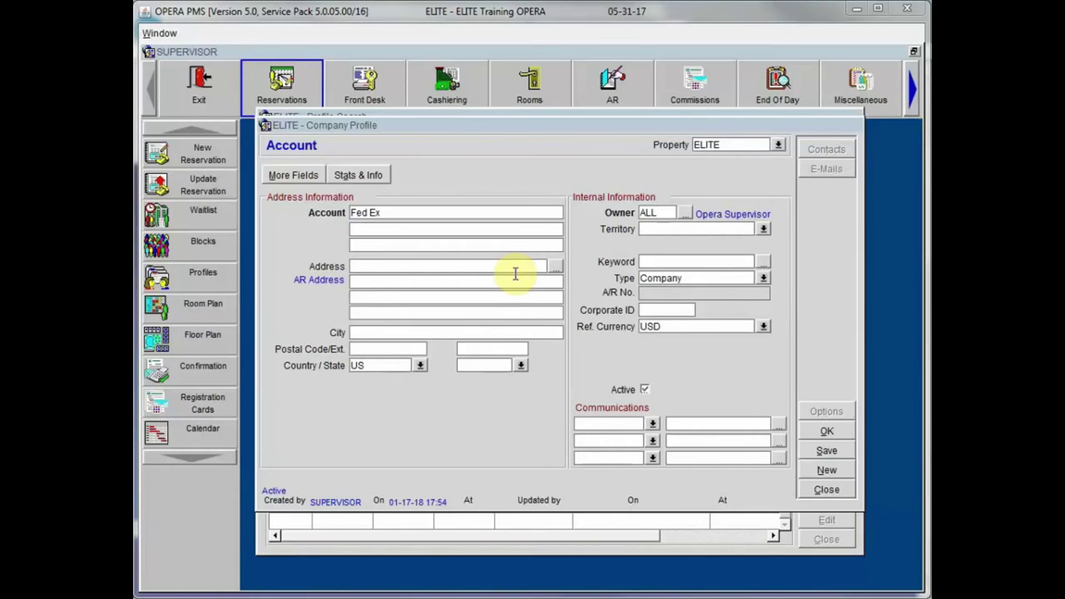
left_click(371, 266)
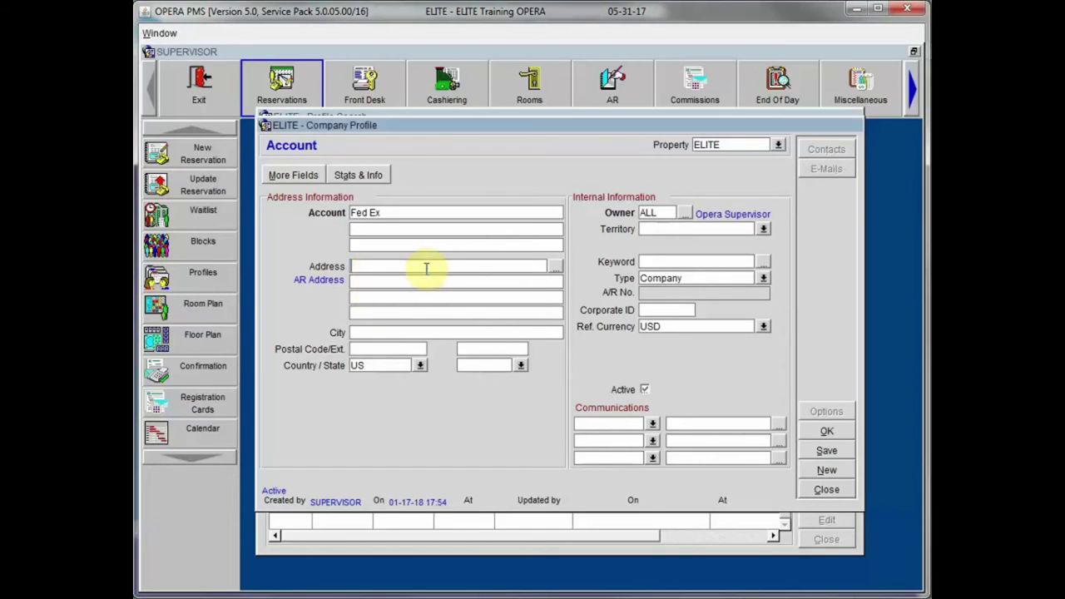
type("East 11th Street")
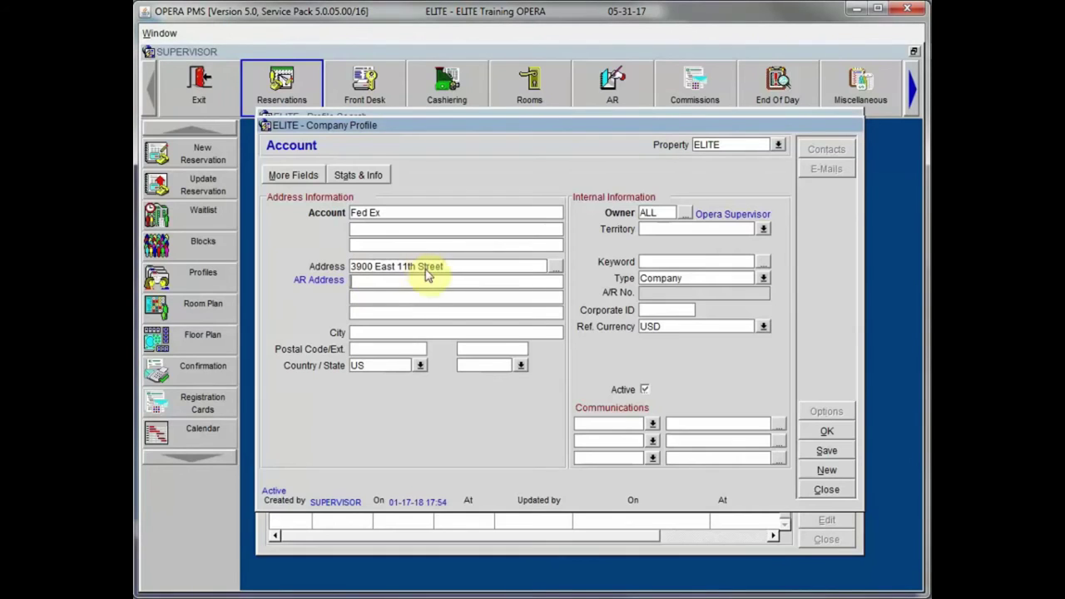
left_click(374, 350)
type("85234")
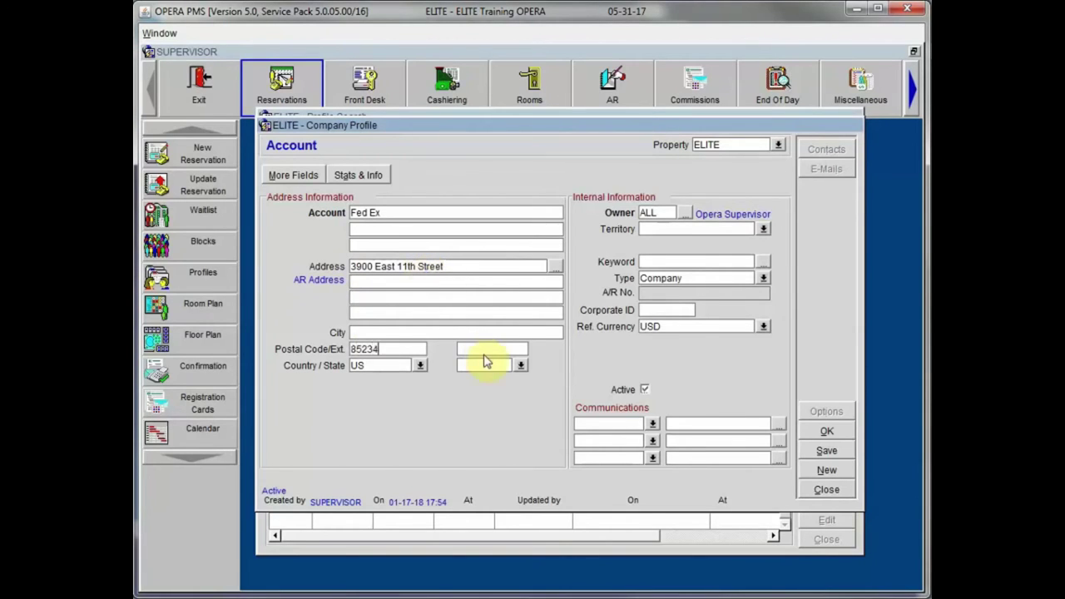
key("Tab")
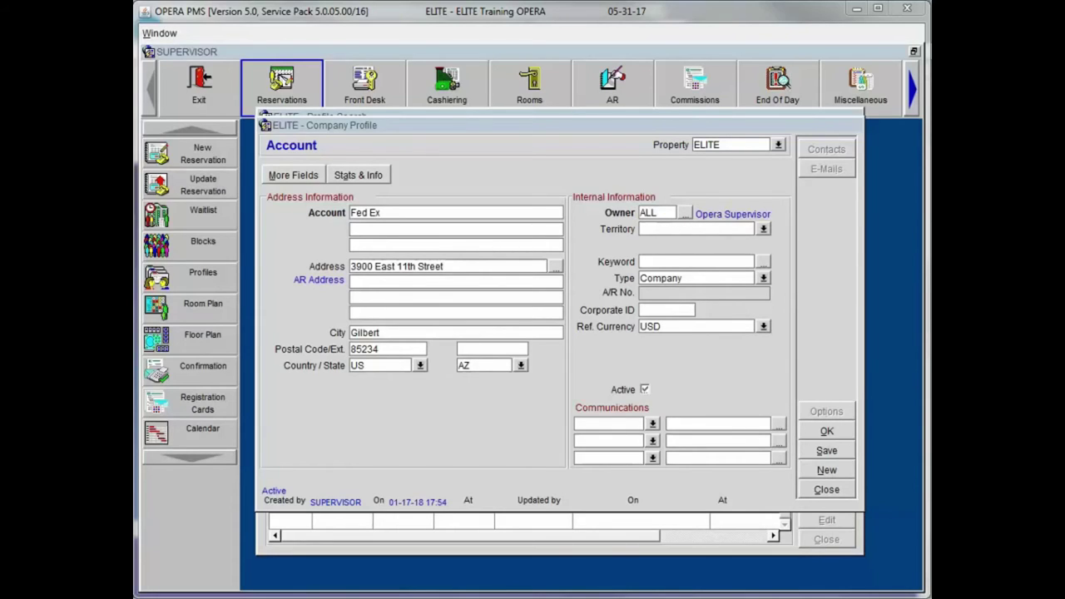
Step: Open the account owner selection and close it unchanged, keeping owner ALL
left_click(686, 213)
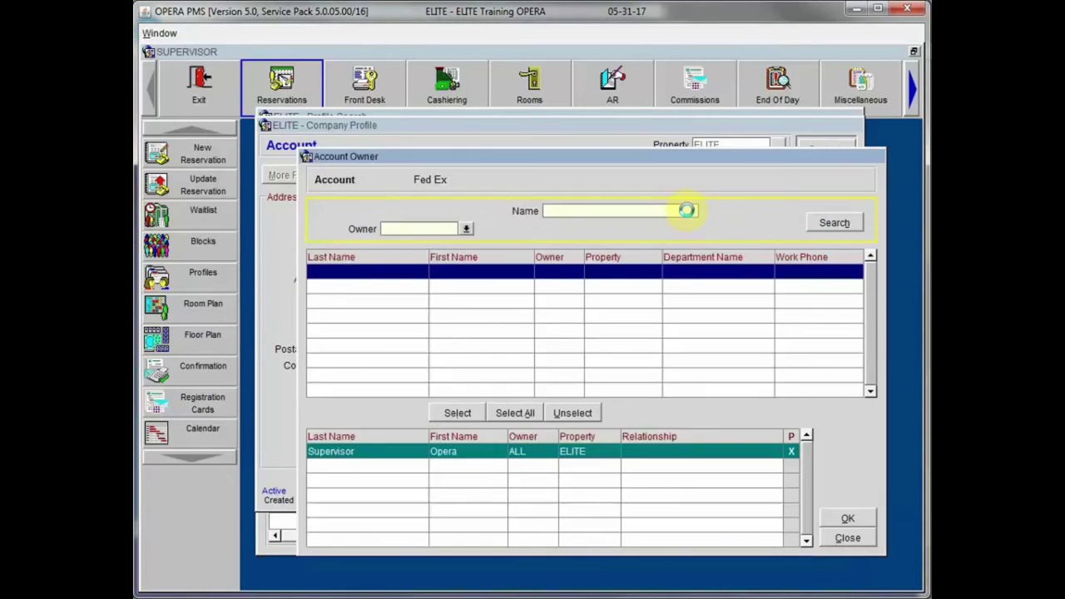
left_click_drag(708, 160, 683, 104)
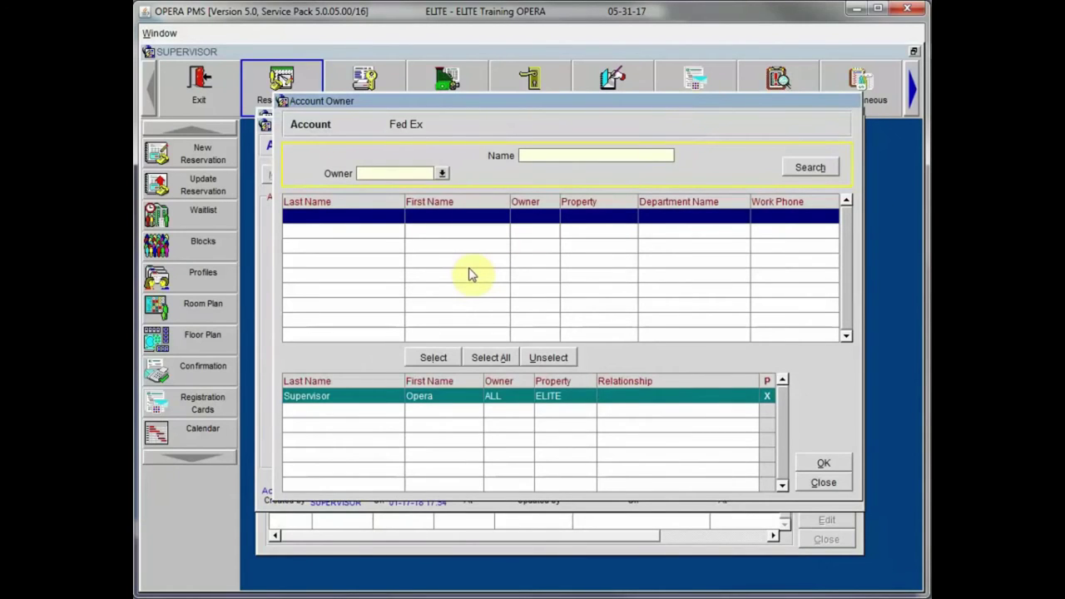
left_click(817, 482)
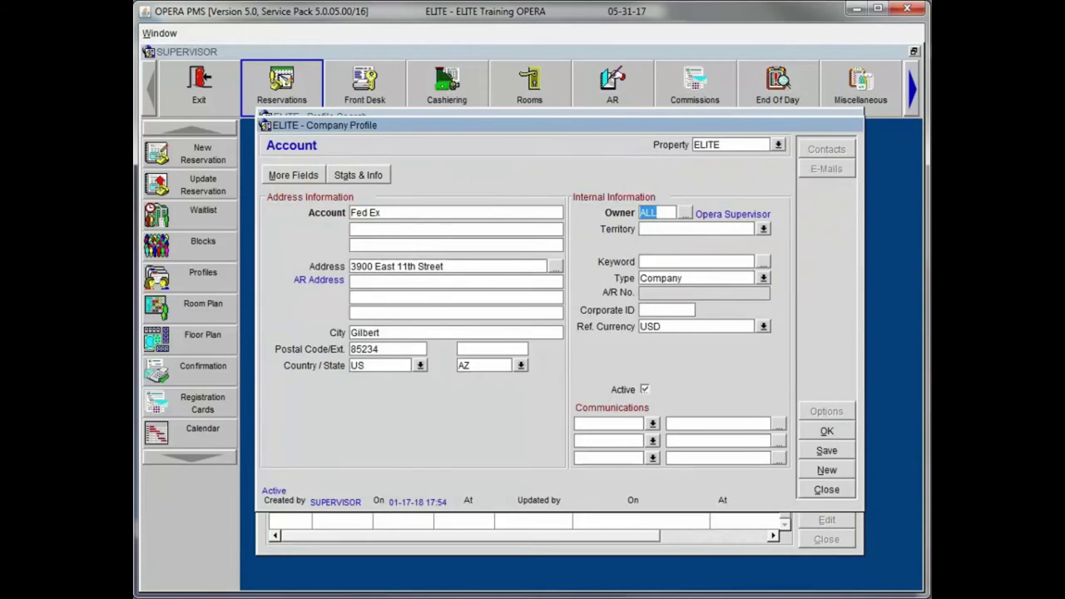
Step: Try the Territory list, dismiss the codes-not-configured error, and move to Keyword
left_click(679, 227)
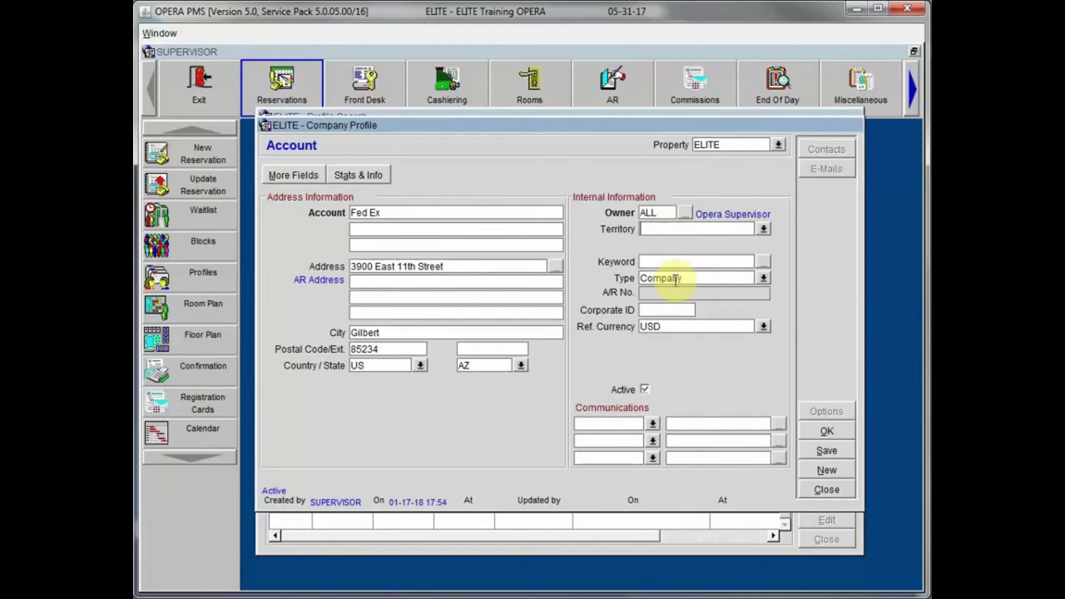
left_click(764, 230)
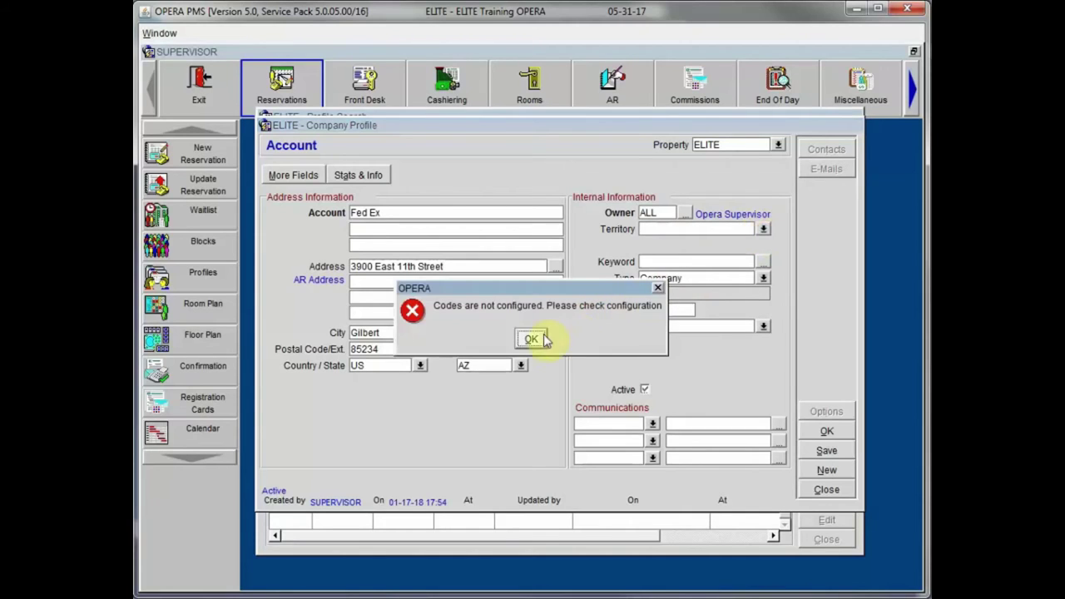
left_click(533, 336)
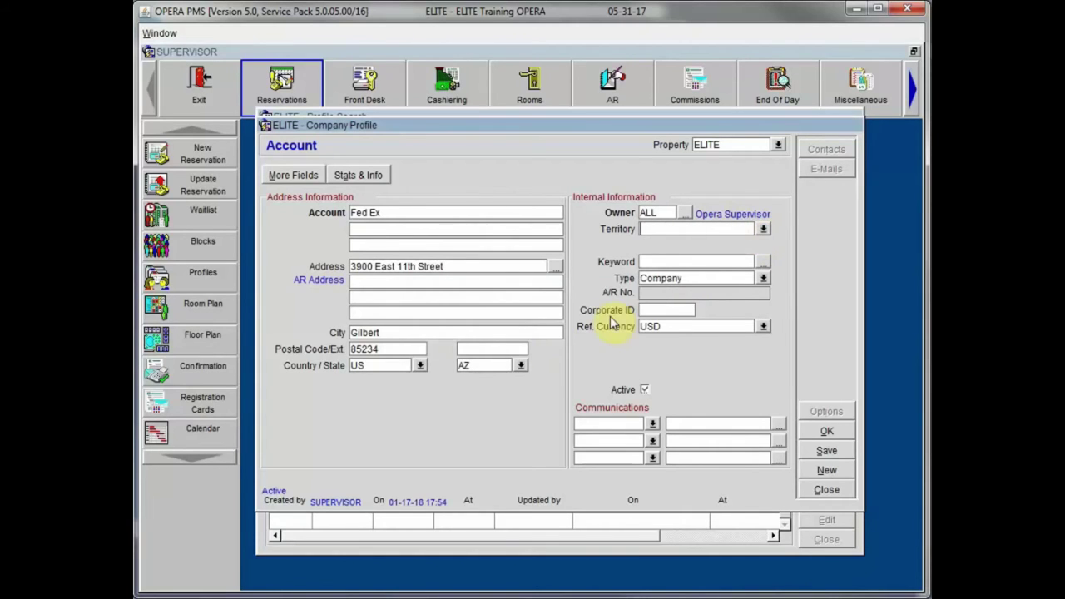
left_click(712, 261)
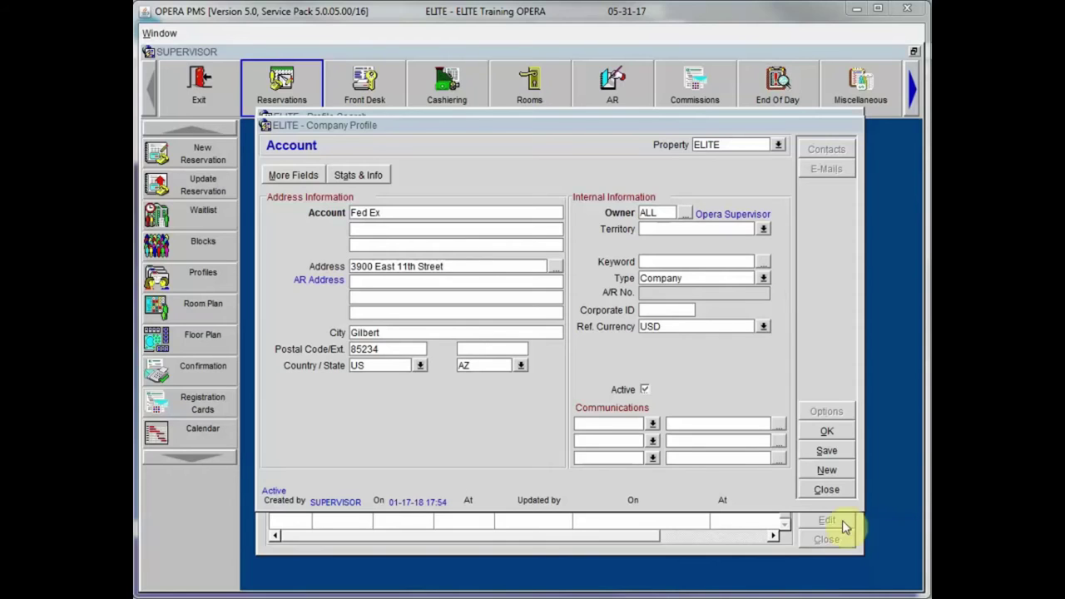
left_click(764, 275)
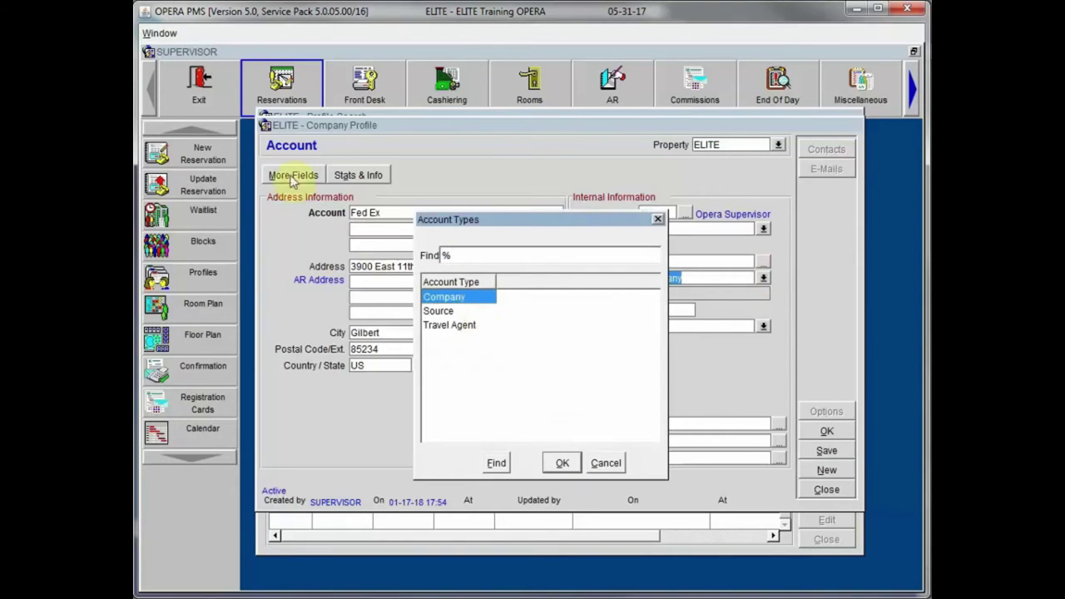
left_click(444, 303)
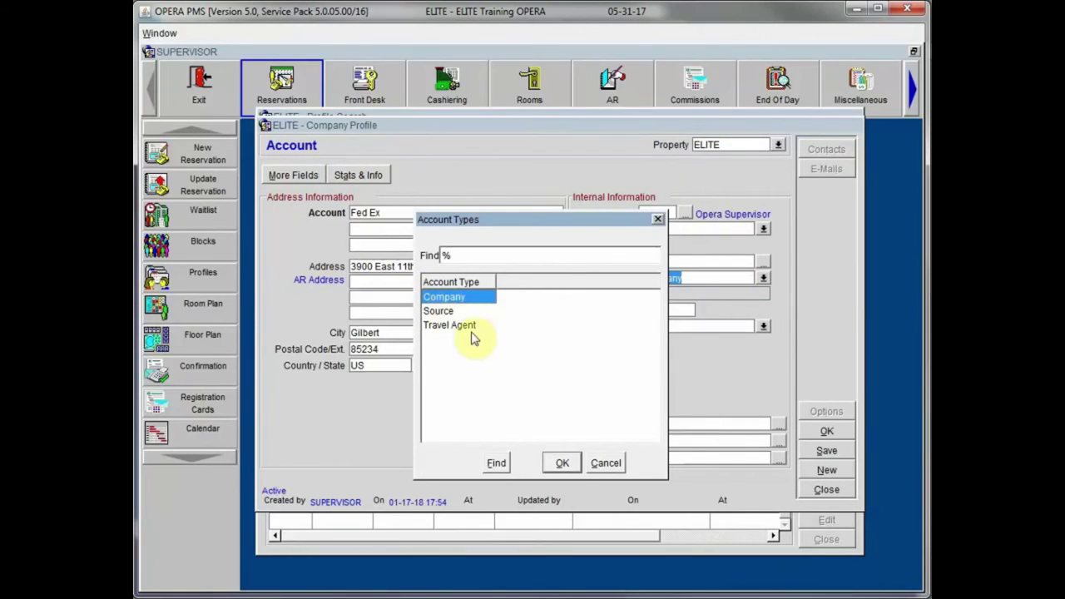
left_click(606, 463)
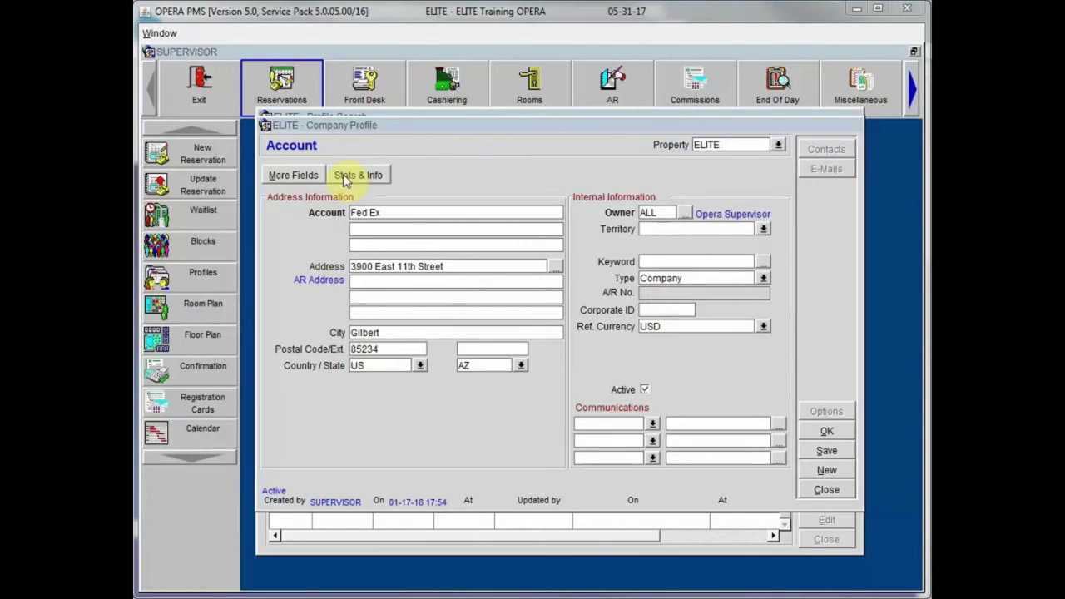
left_click(684, 310)
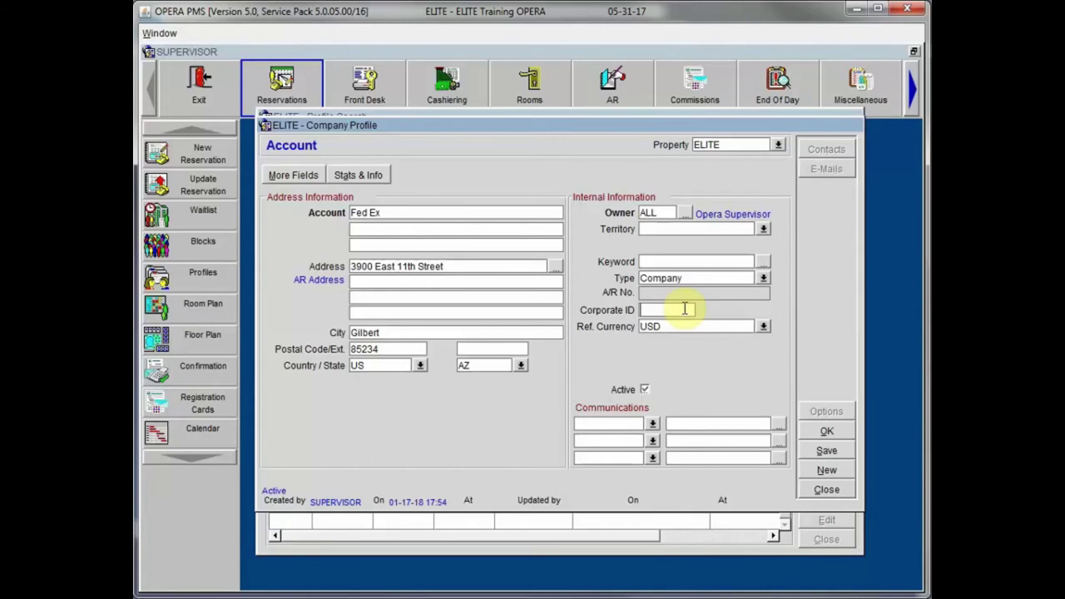
Step: Type the company's corporate ID into the Fed Ex profile's Corporate ID field
type("558423")
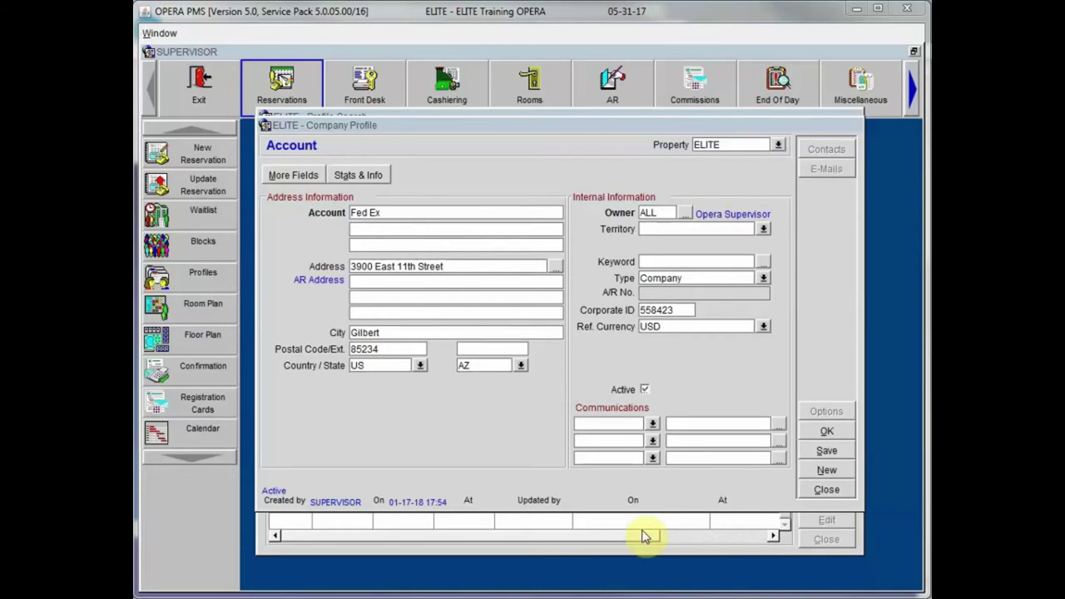
Step: Choose BUSINESS as the type of the first communication entry
left_click(654, 423)
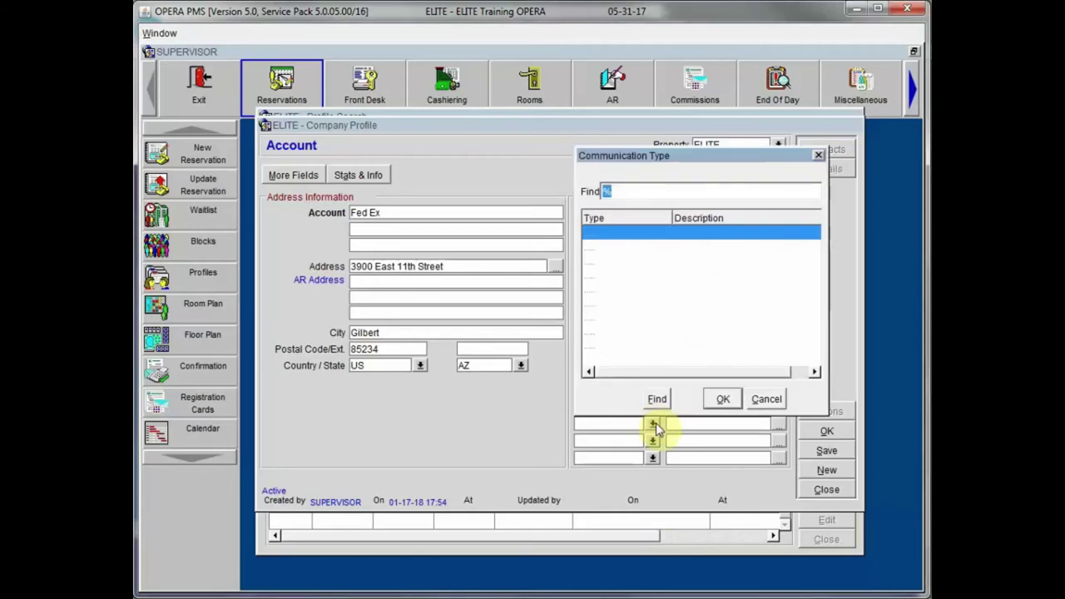
left_click(600, 345)
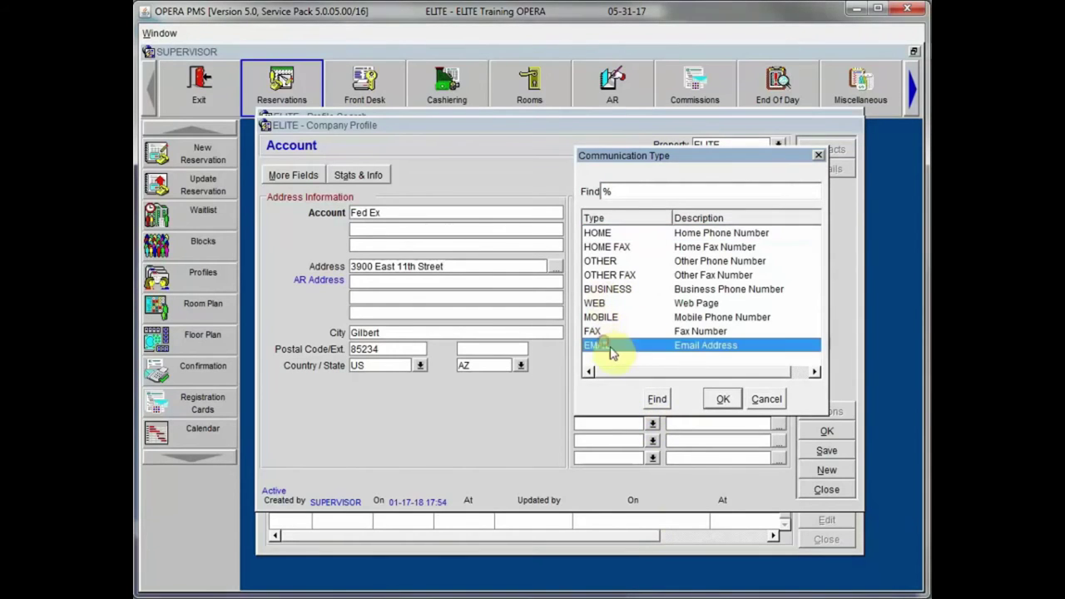
left_click(645, 292)
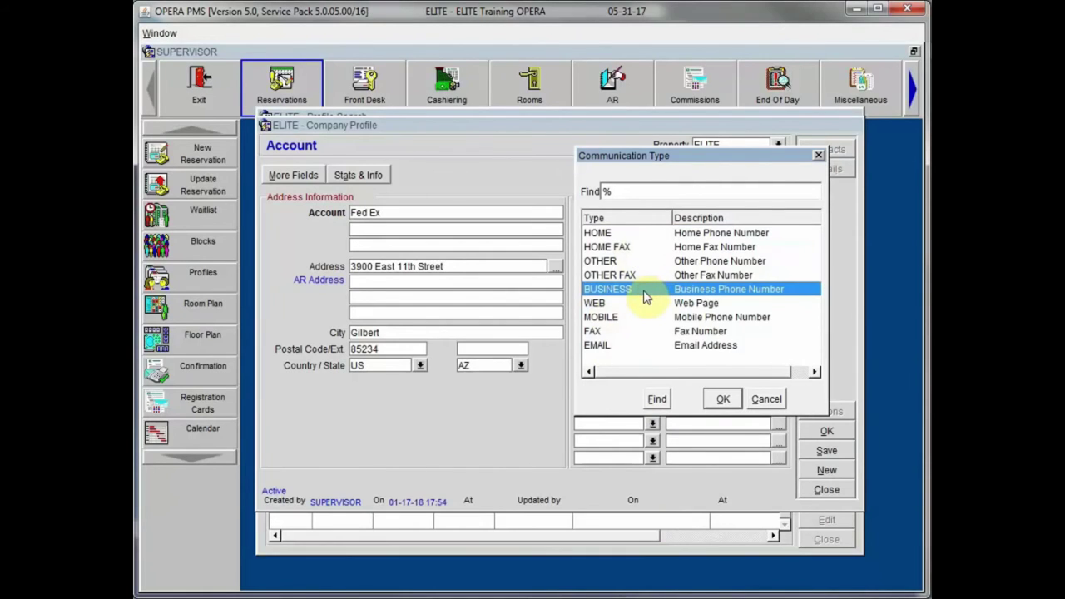
left_click(674, 332)
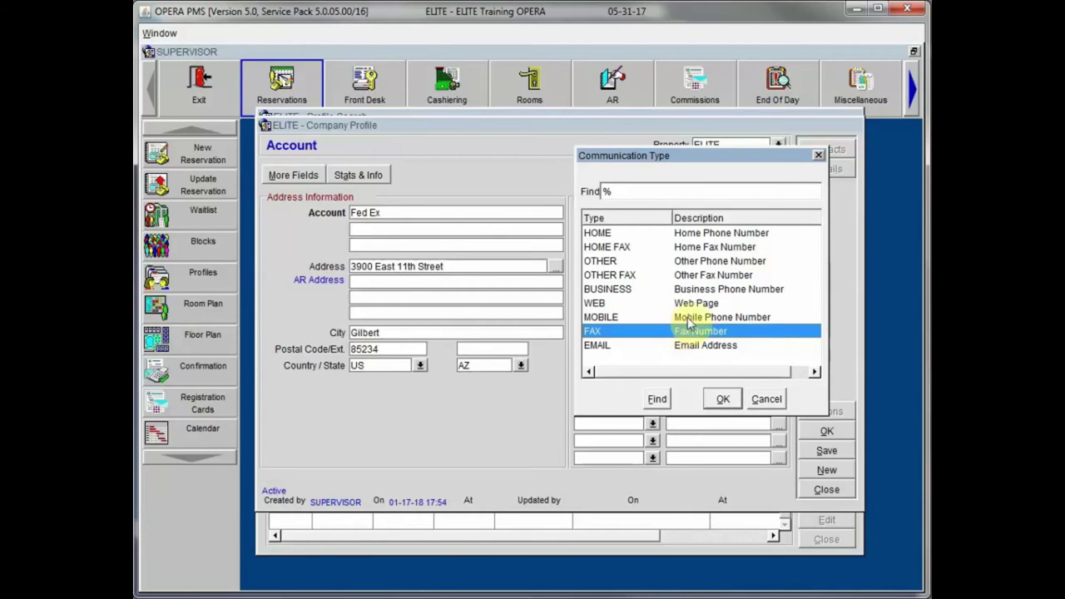
left_click(691, 289)
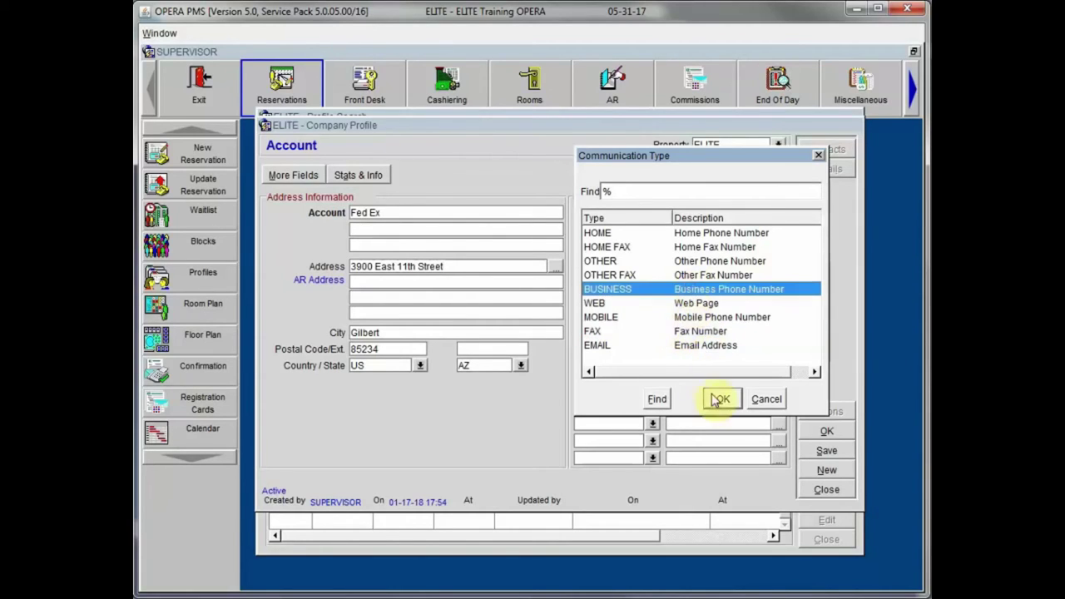
left_click(721, 398)
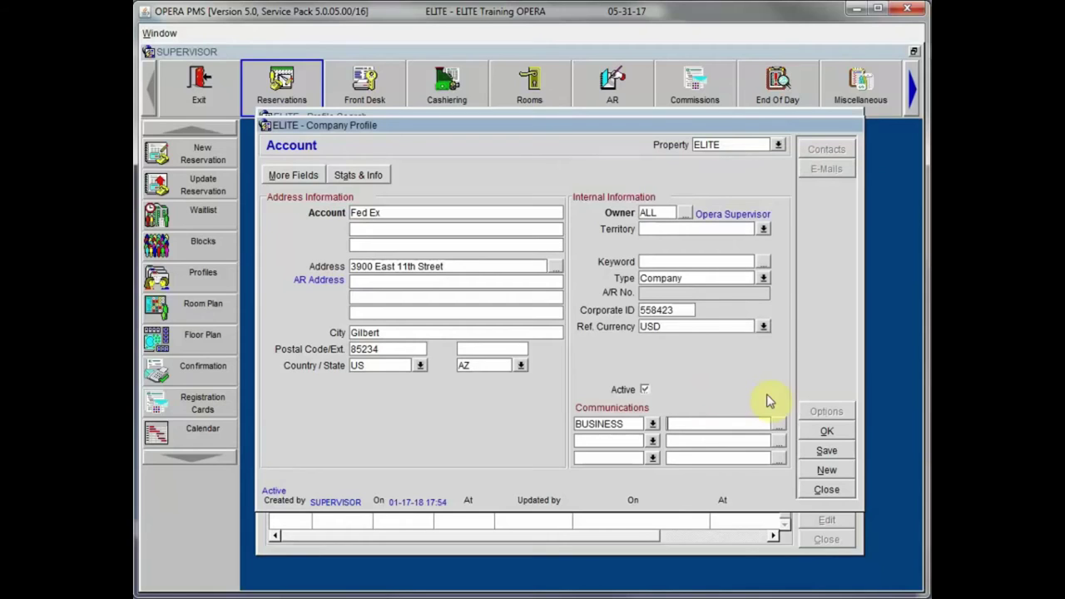
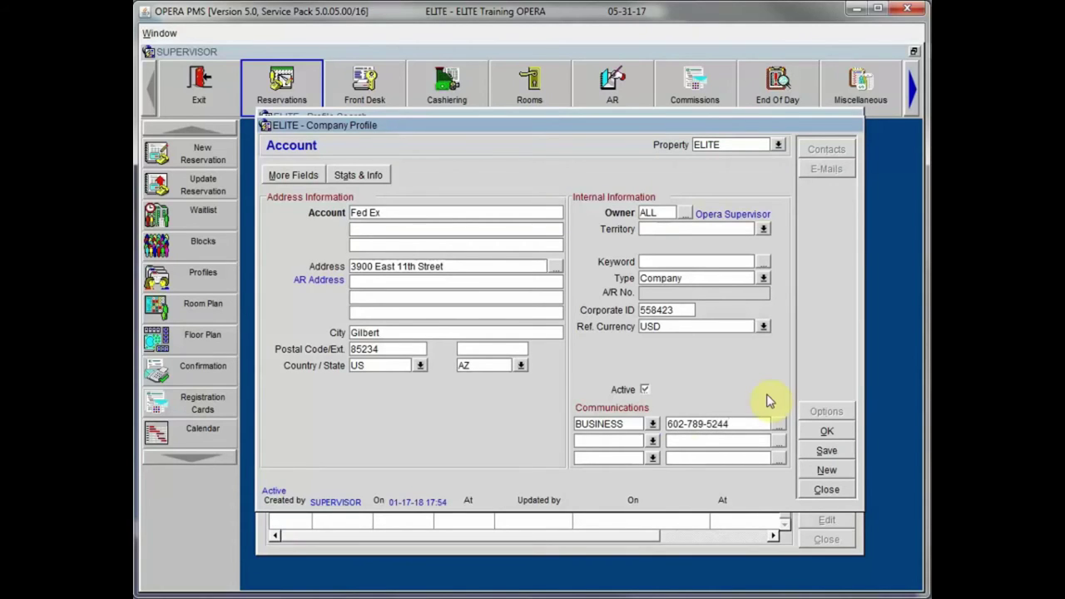
Step: Enter the business phone number and add a second EMAIL entry with the company's e-mail address
left_click(651, 441)
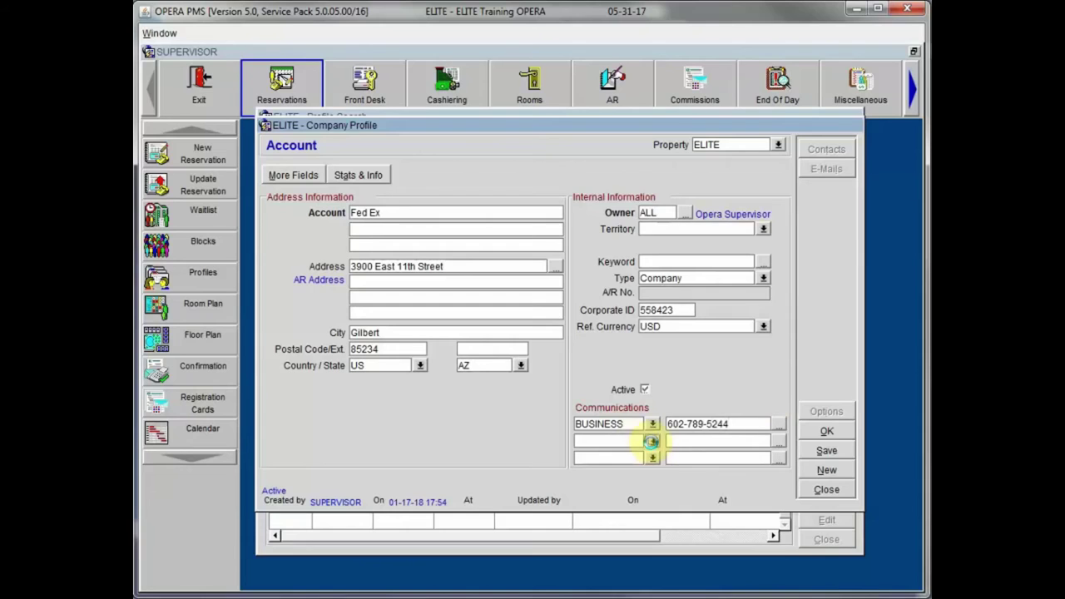
double_click(616, 362)
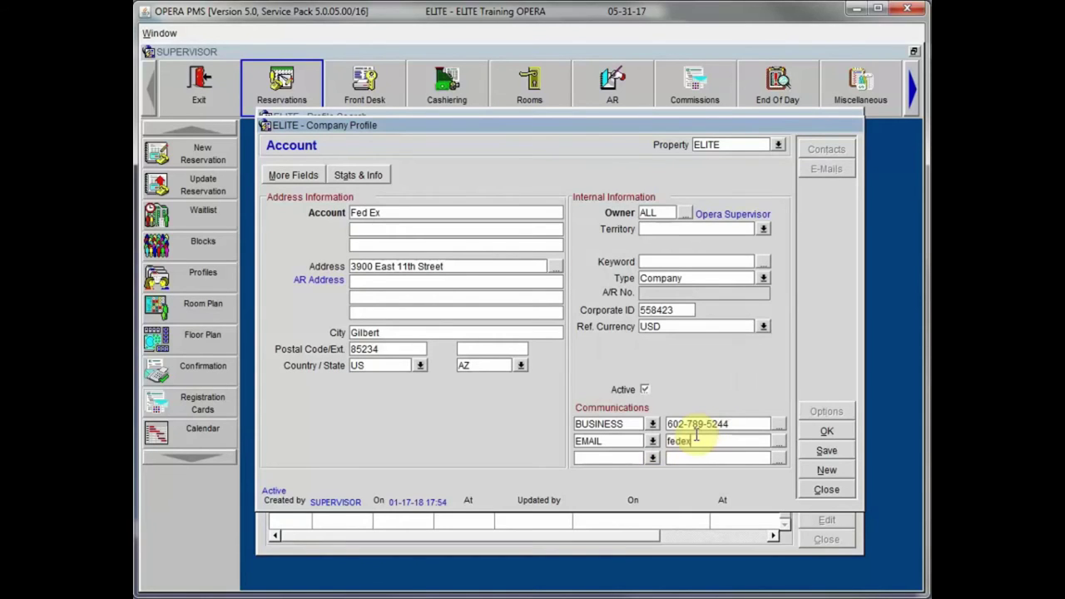
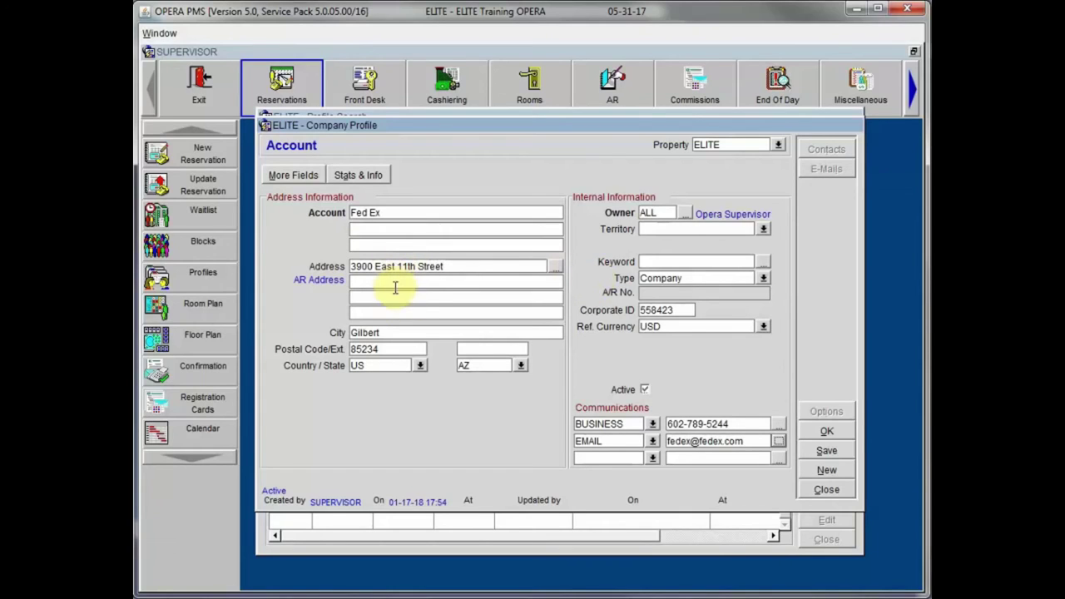
left_click(553, 265)
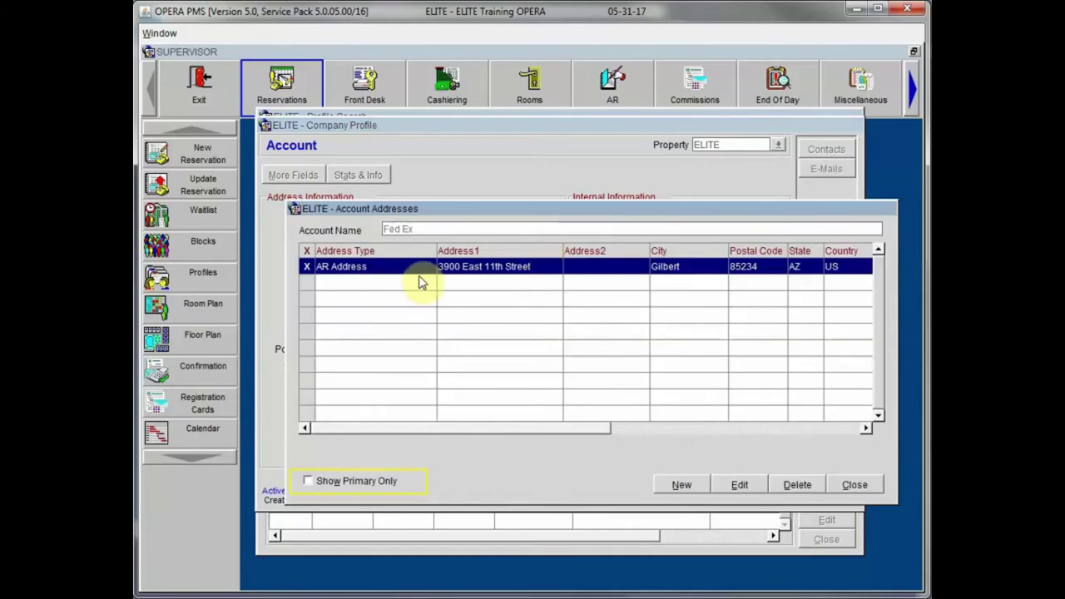
left_click(683, 485)
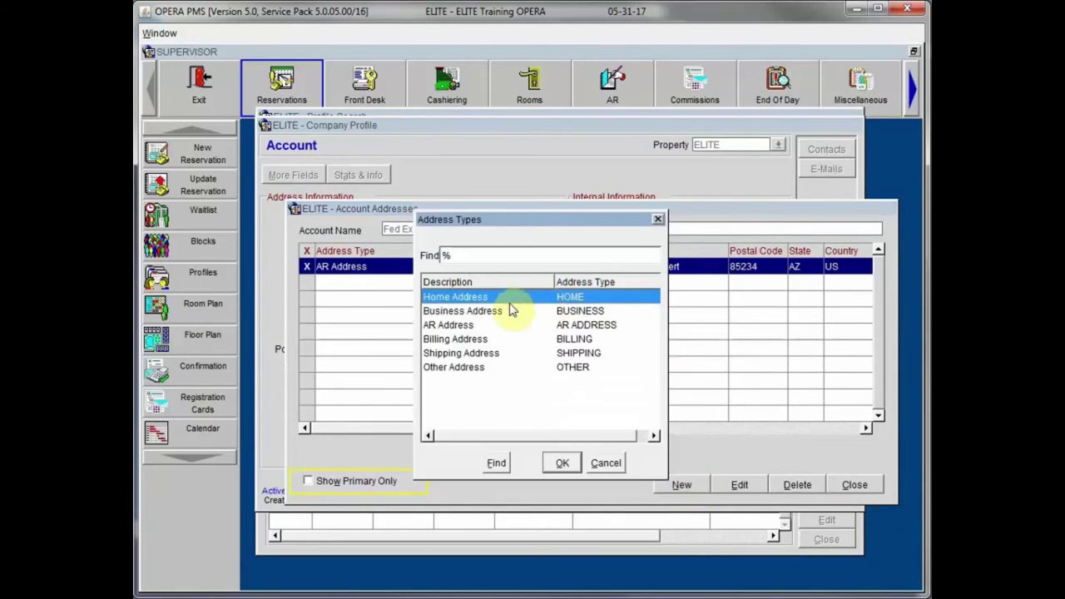
left_click(481, 312)
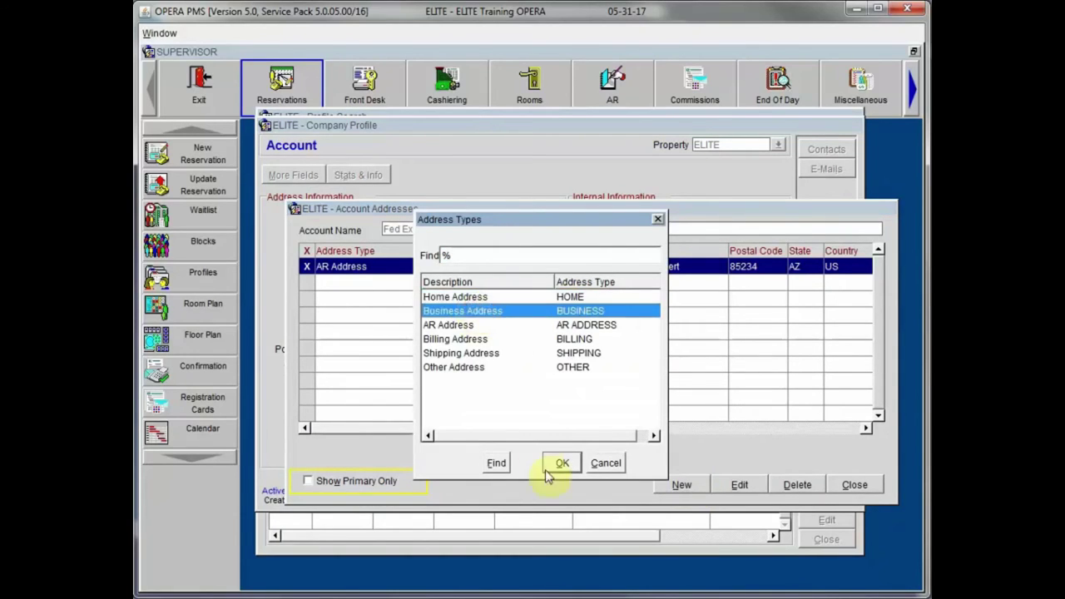
left_click(562, 464)
left_click(578, 286)
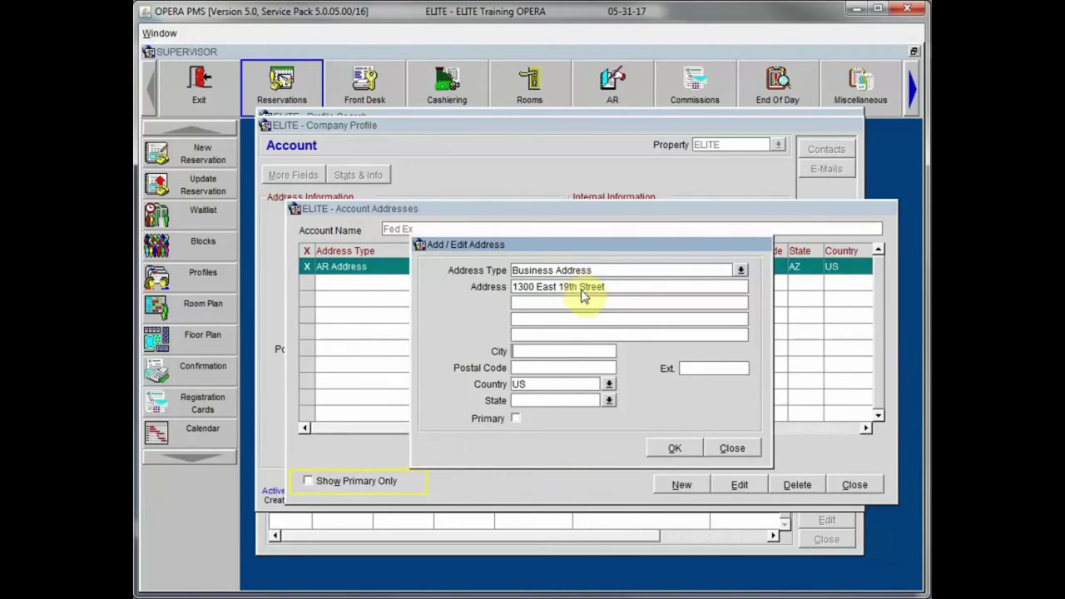
key("Tab")
type("90068")
key("Tab")
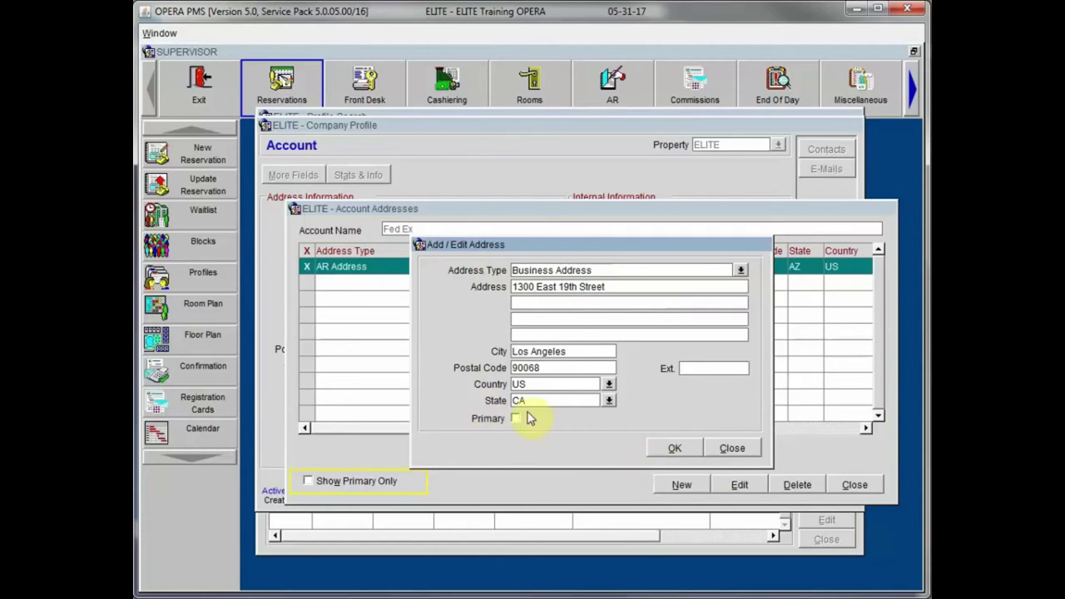
left_click(673, 448)
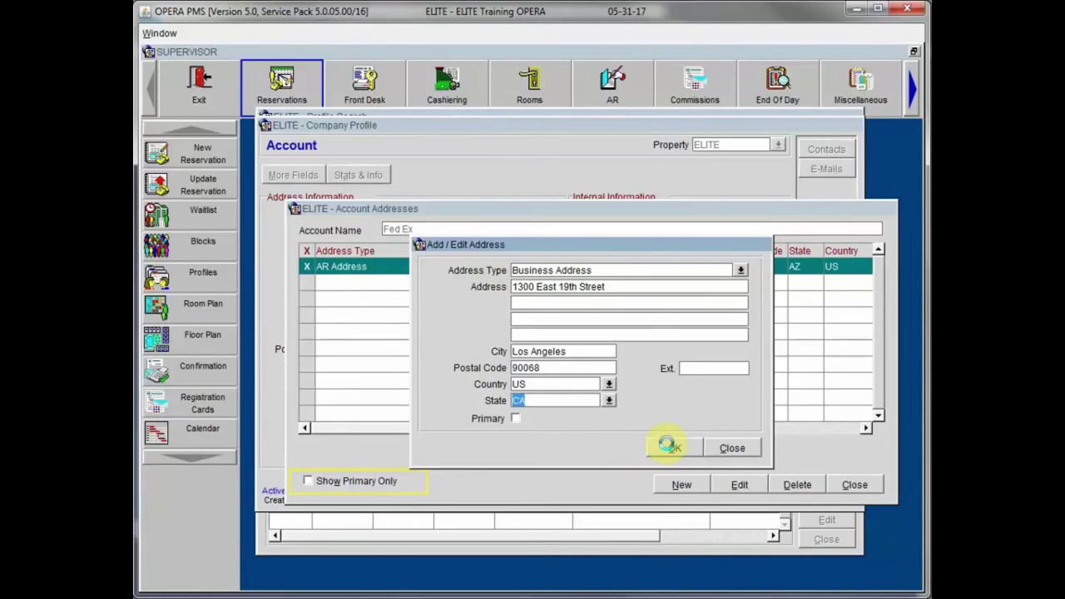
left_click(670, 447)
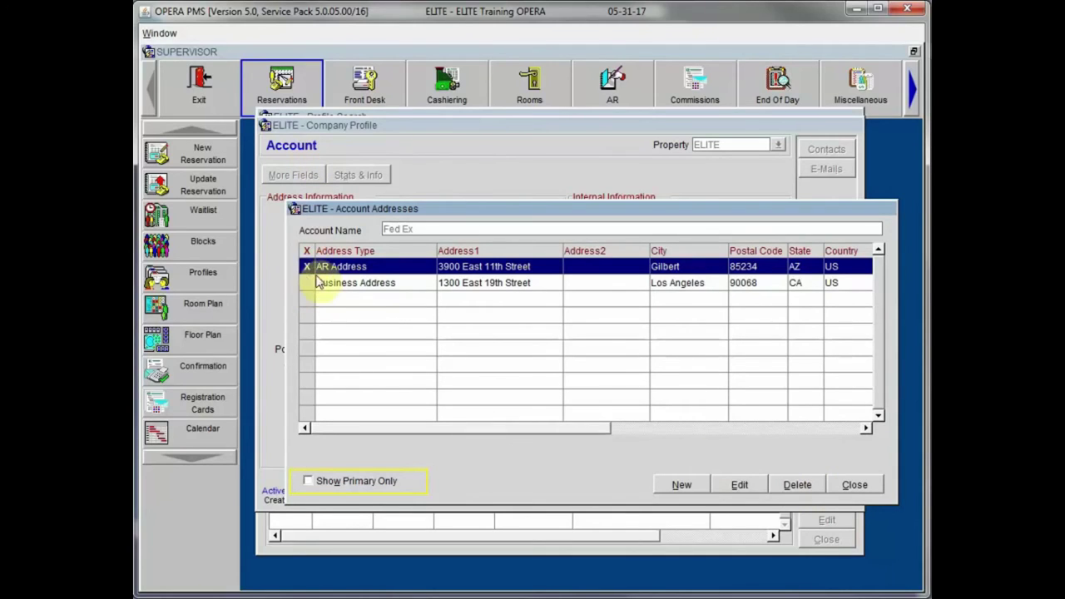
Step: Close the address list, save the profile, and recheck that both Fed Ex addresses are listed
left_click(855, 486)
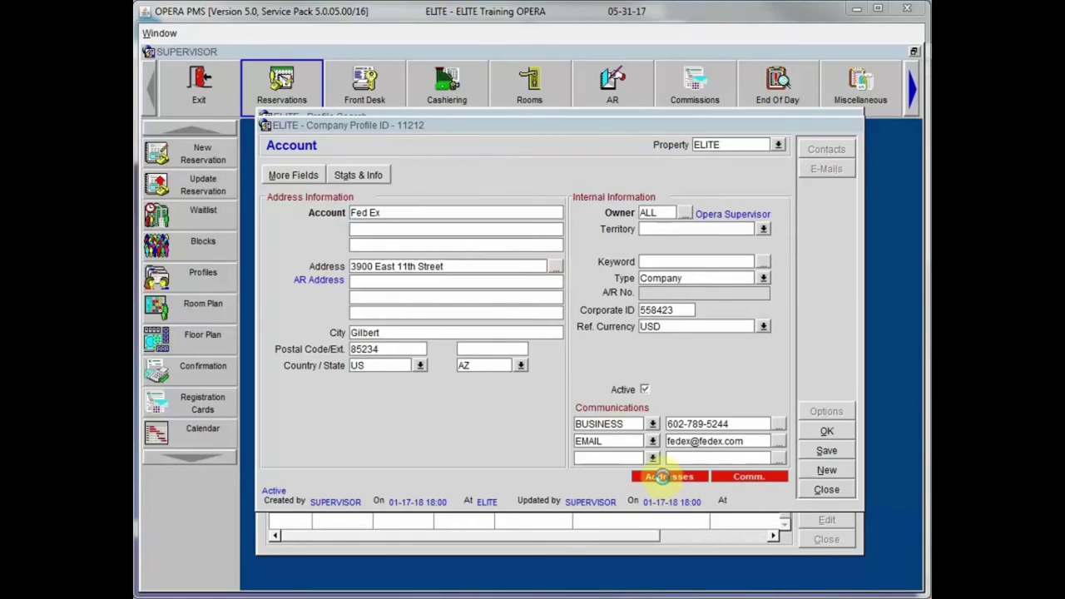
left_click(661, 476)
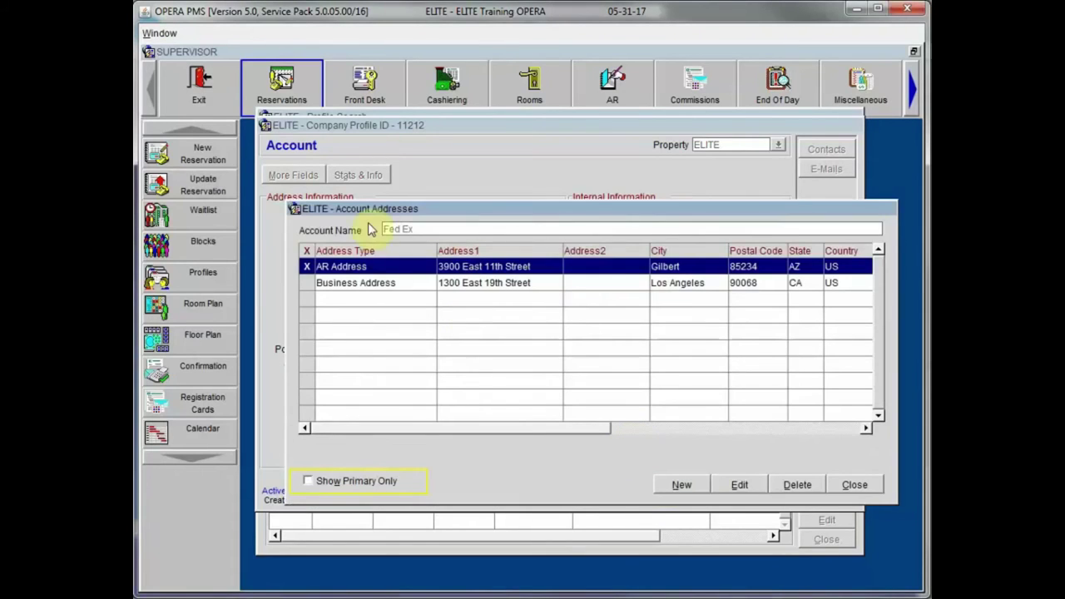
left_click(854, 485)
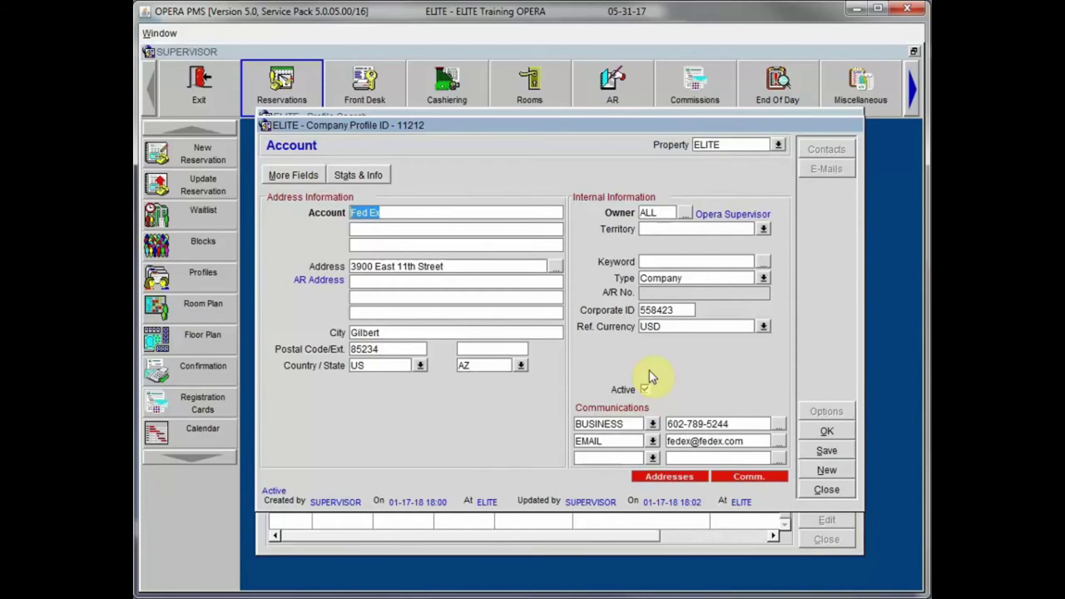
Step: Toggle Active off and back on, save the profile, and bring up More Fields
left_click(646, 390)
left_click(646, 390)
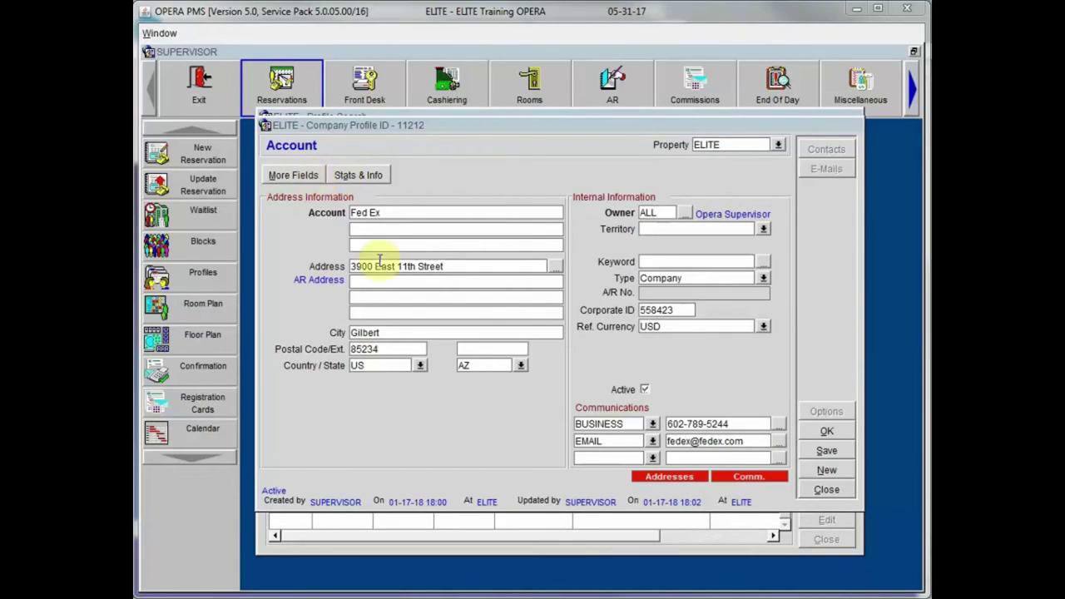
left_click(824, 451)
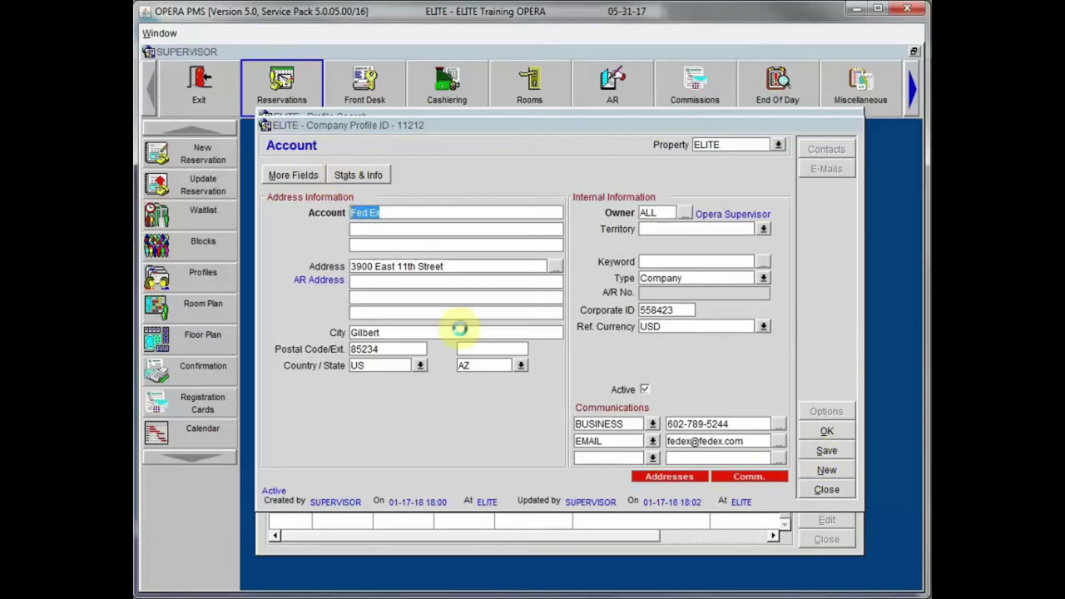
left_click(285, 174)
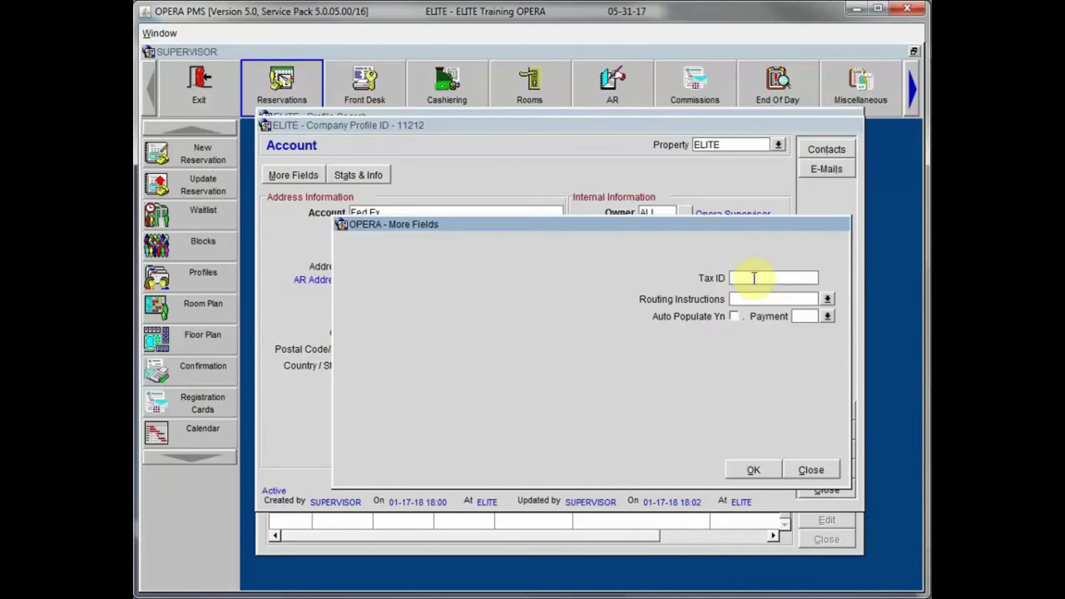
type("88755224")
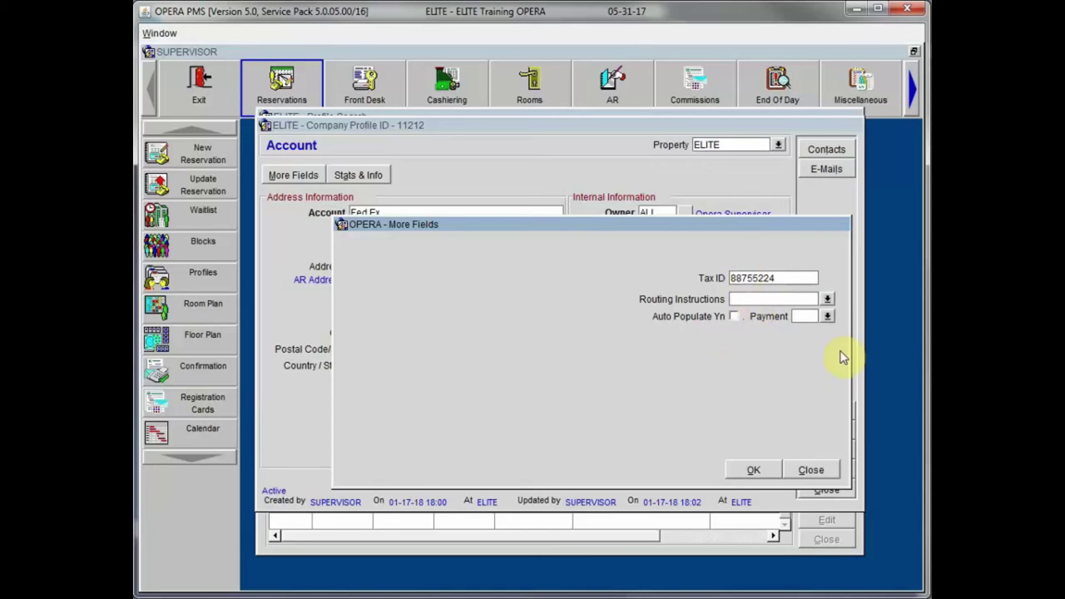
left_click(757, 469)
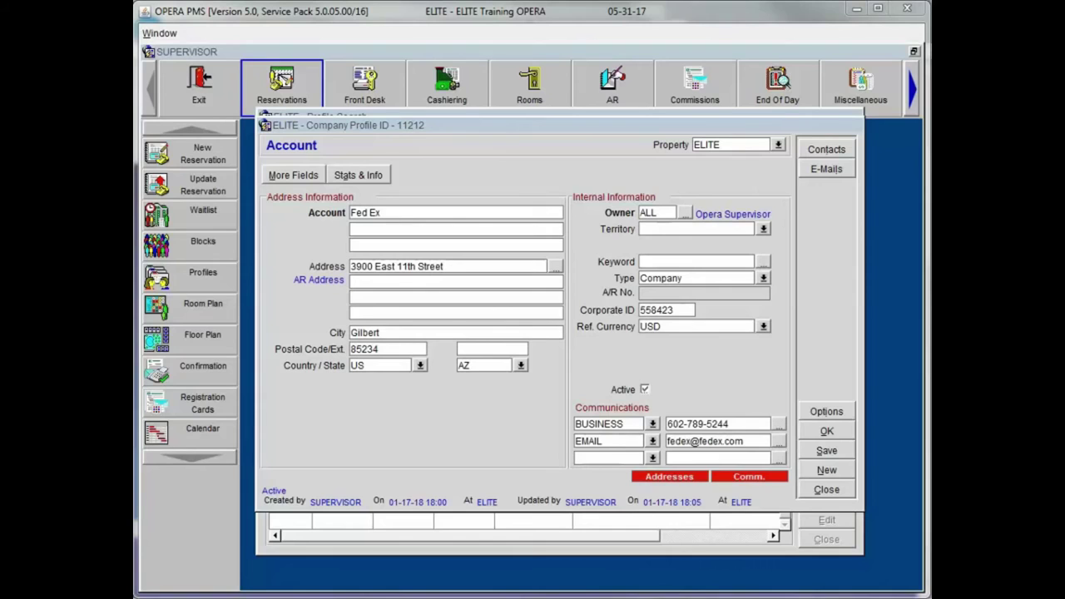
Step: Open Stats & Info to view Fed Ex's blank this-year and last-year figures
left_click(360, 172)
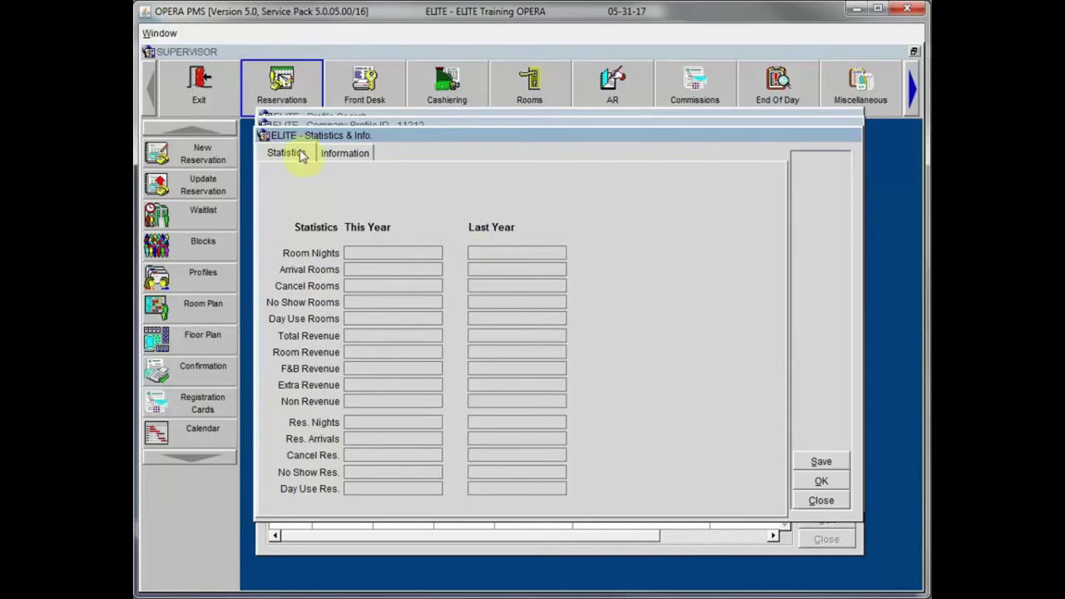
Step: On the Information tab, toggle Restricted on and off, check Potential Rm. Ngts., then close without saving
left_click(338, 158)
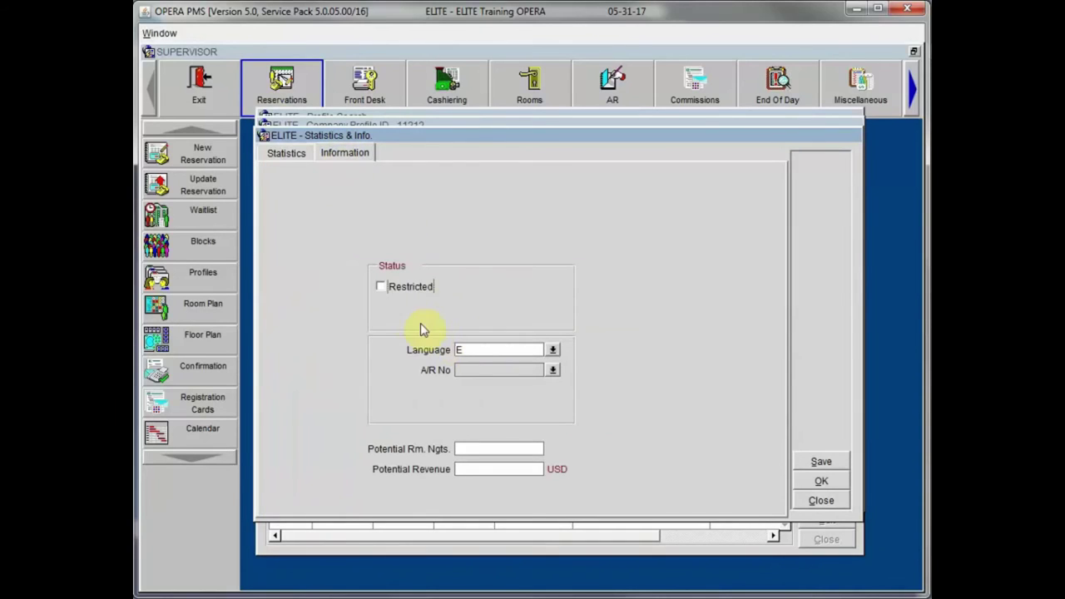
left_click(380, 286)
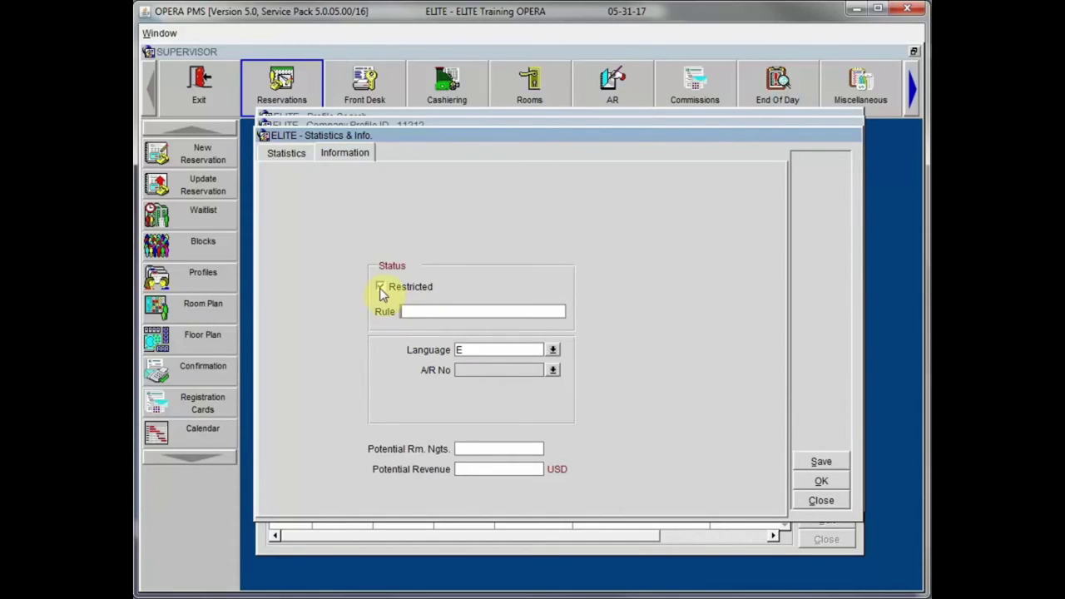
left_click(380, 287)
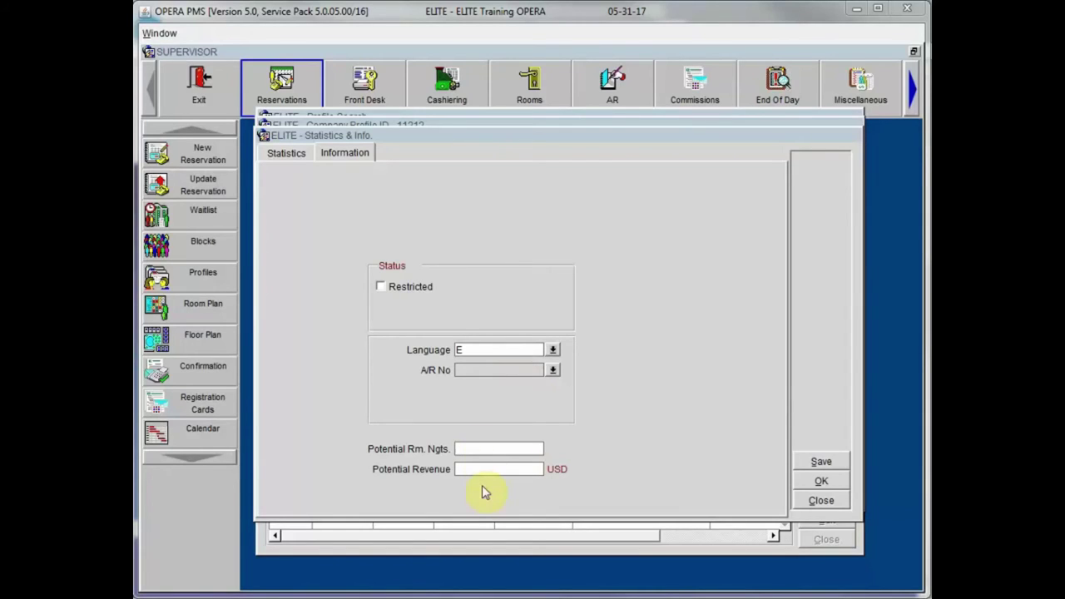
left_click(501, 449)
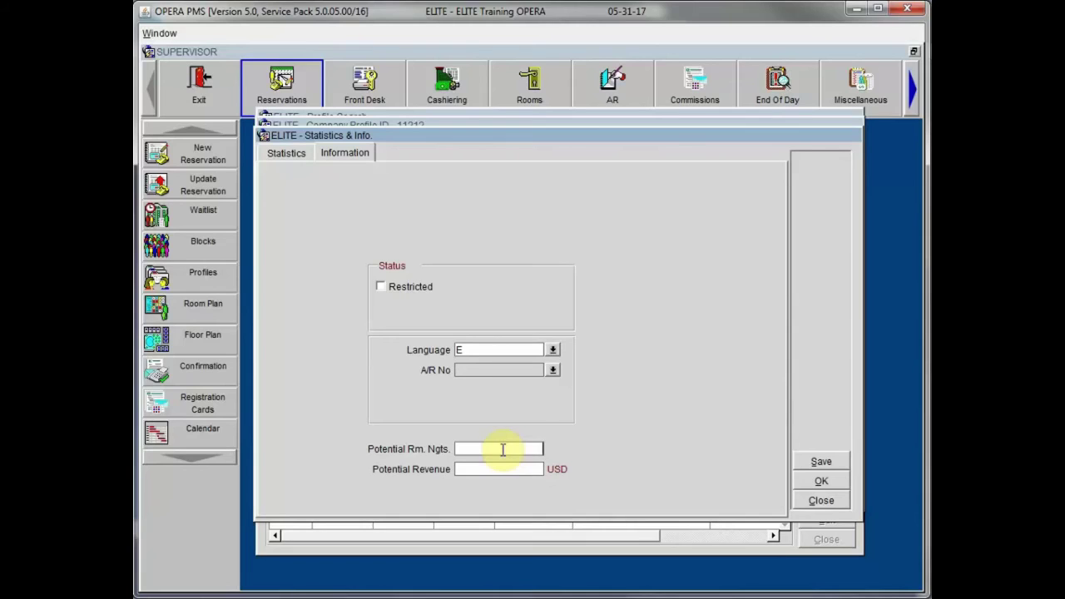
left_click(822, 501)
left_click(821, 501)
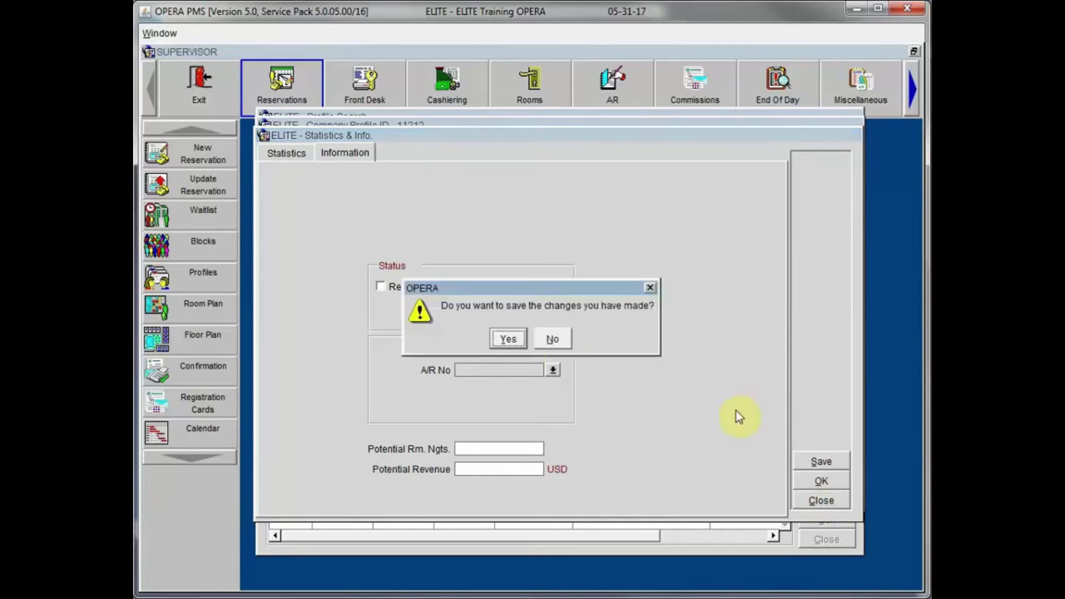
left_click(552, 339)
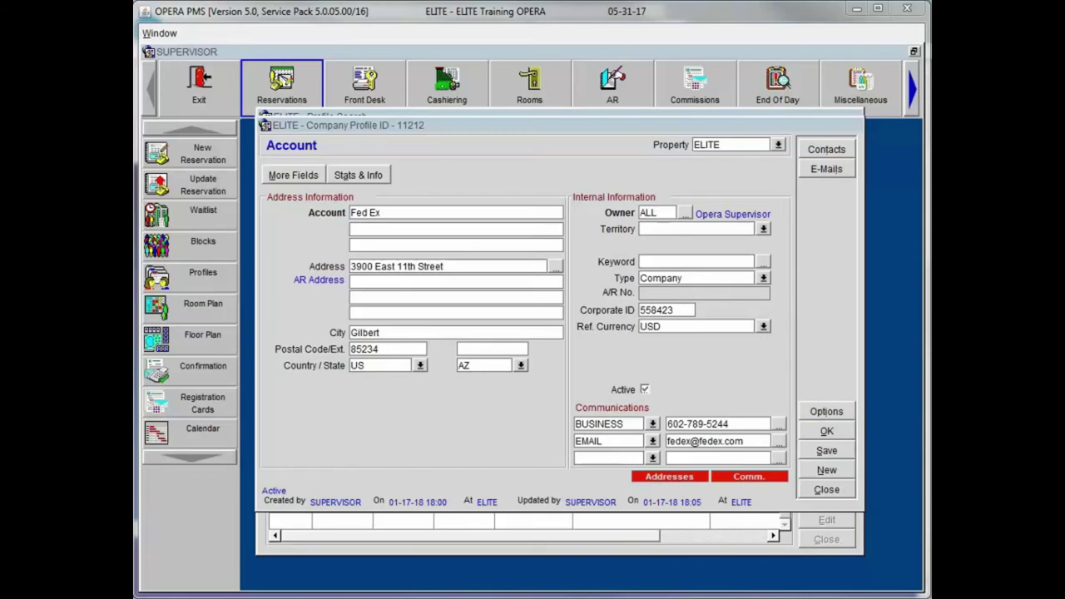
Step: Bring up Profile Merge - Advanced filtered to company Fed Ex, then close it
left_click(828, 428)
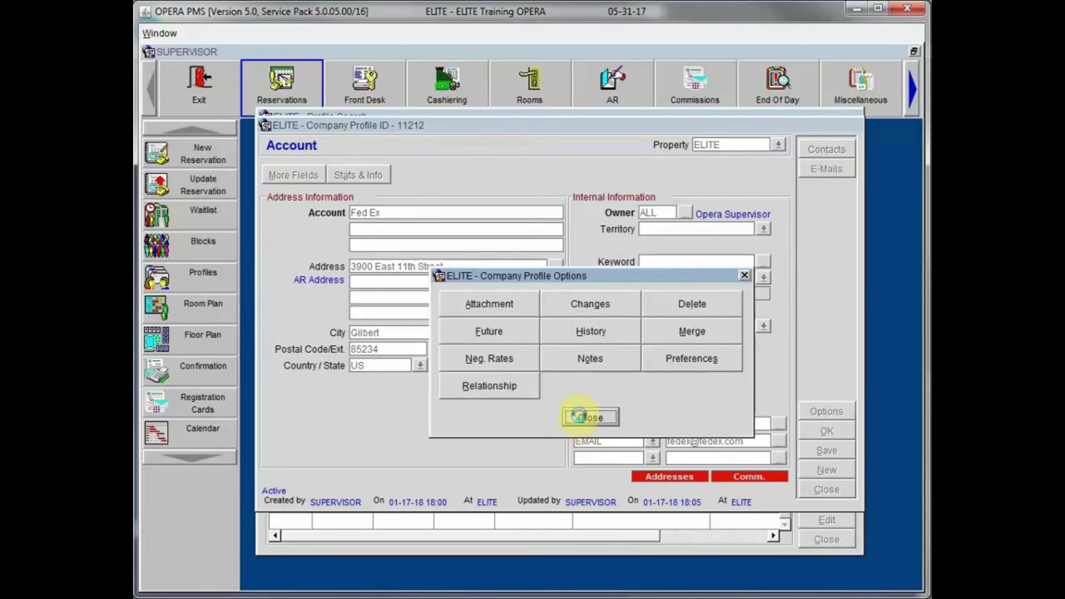
left_click(582, 416)
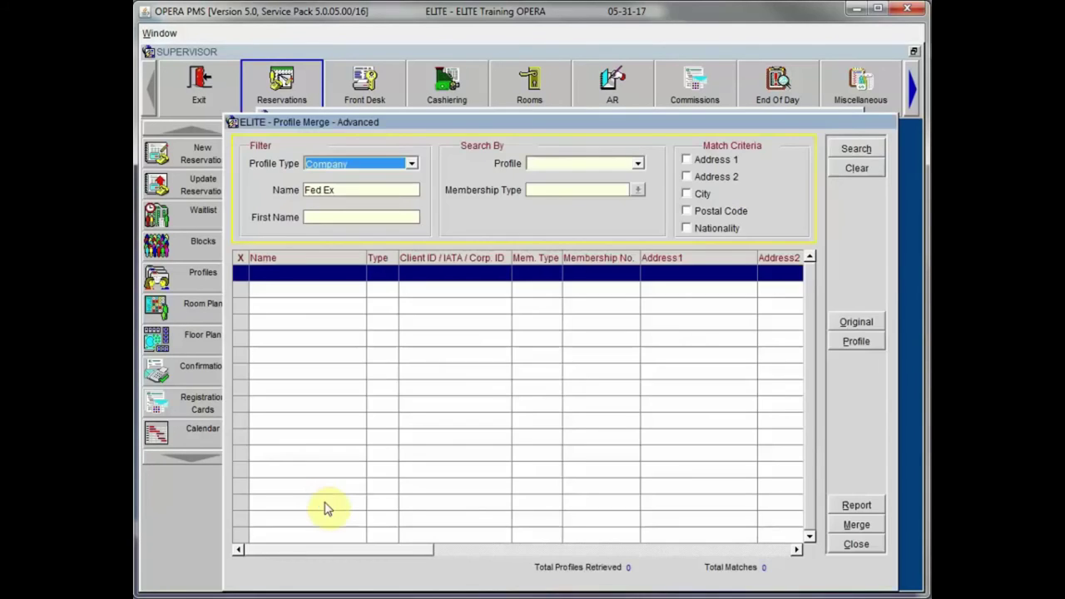
left_click(855, 541)
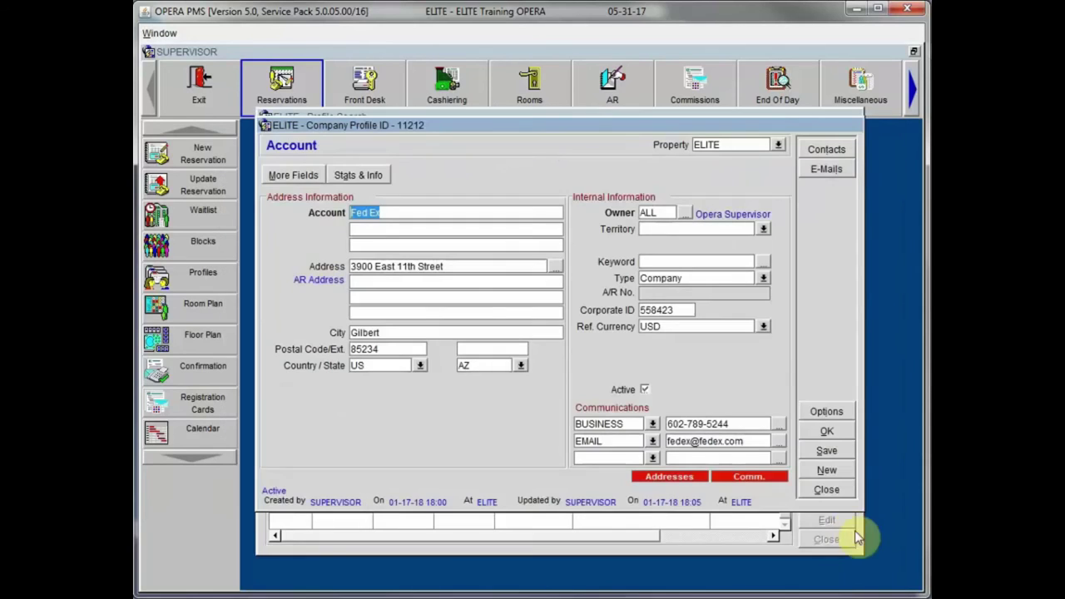
Step: Review Fed Ex's Future Reservation list, which holds no bookings, then close it
left_click(828, 411)
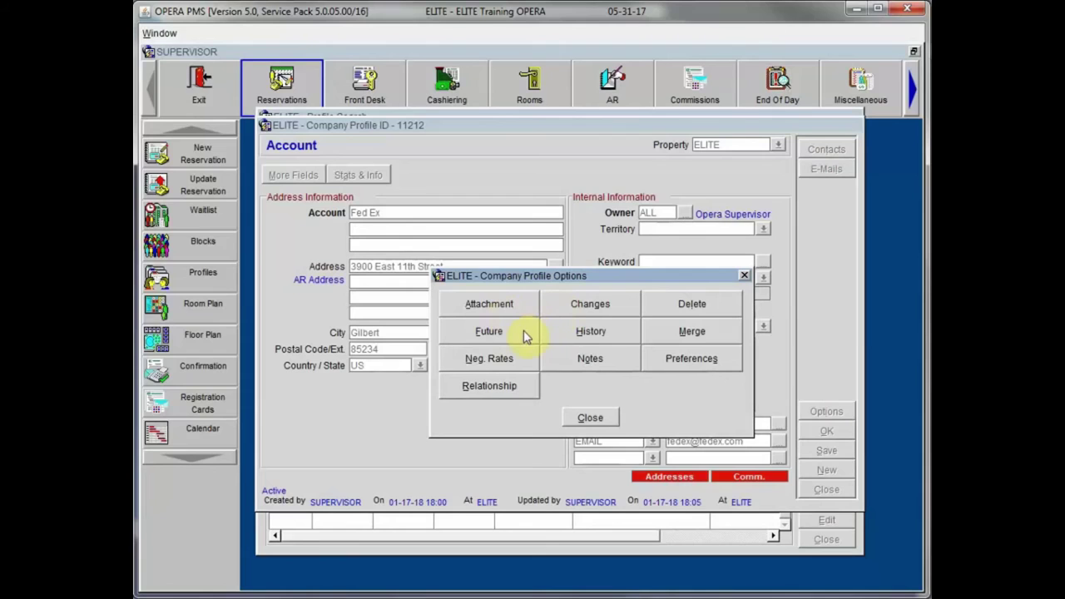
left_click(593, 418)
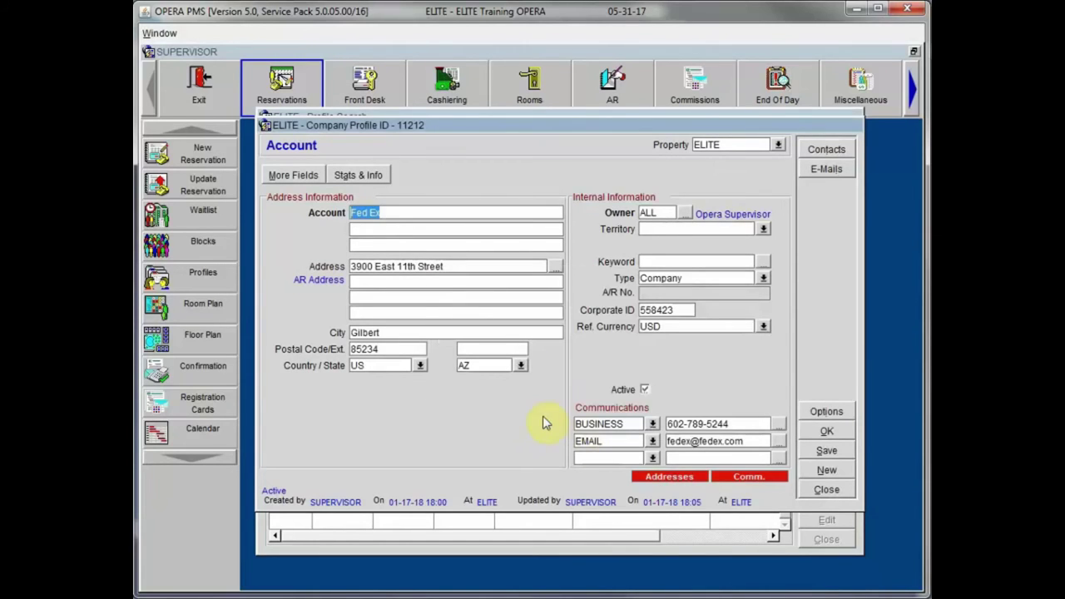
key("alt+o")
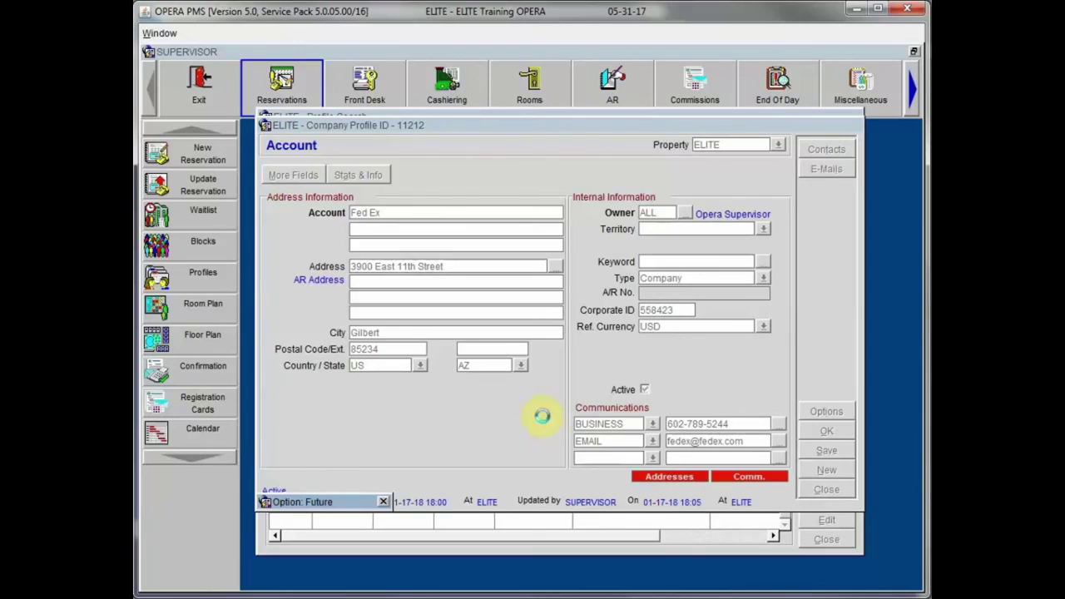
double_click(340, 502)
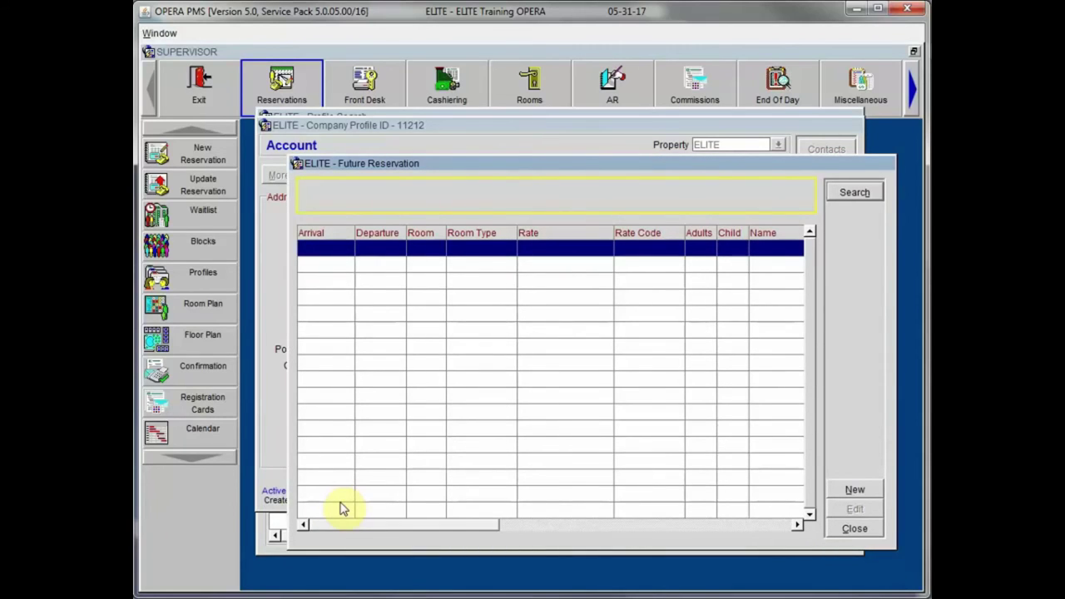
left_click(341, 506)
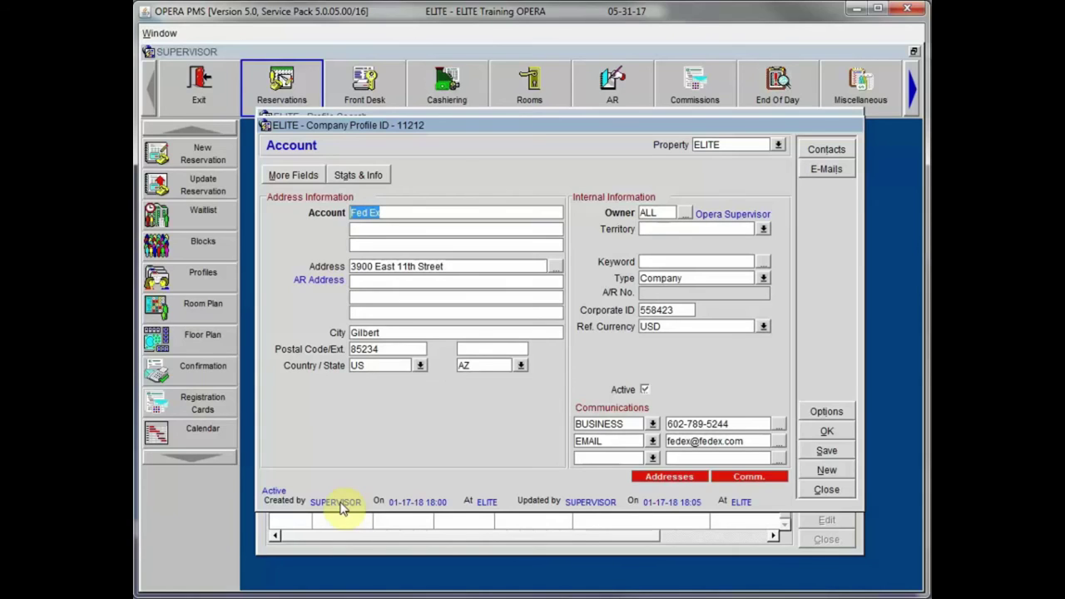
Step: Check Fed Ex's empty stay History, close it, and return to the profile options
left_click(340, 505)
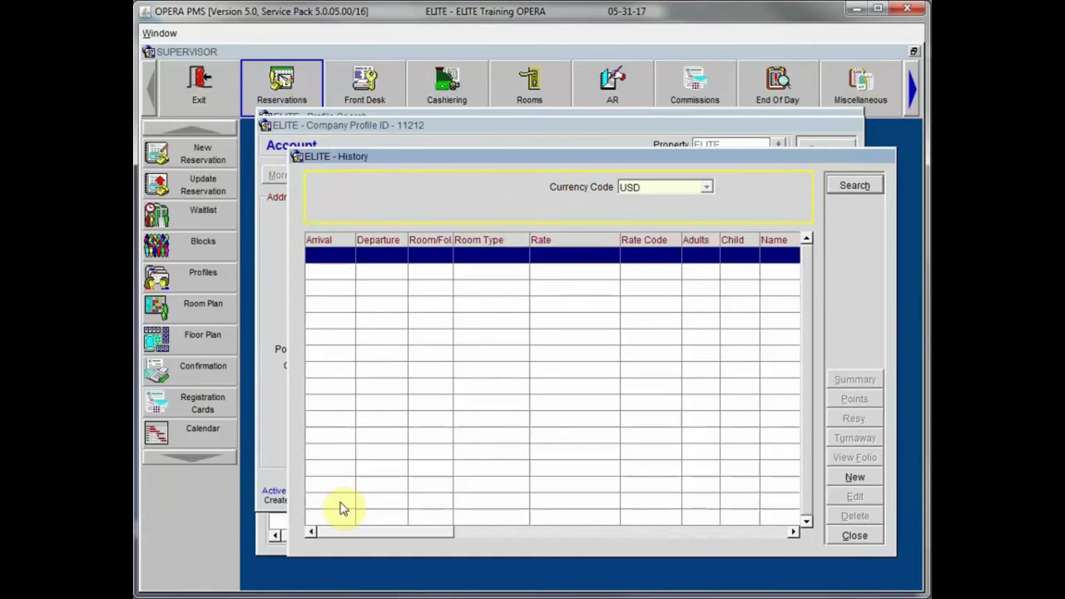
key("Escape")
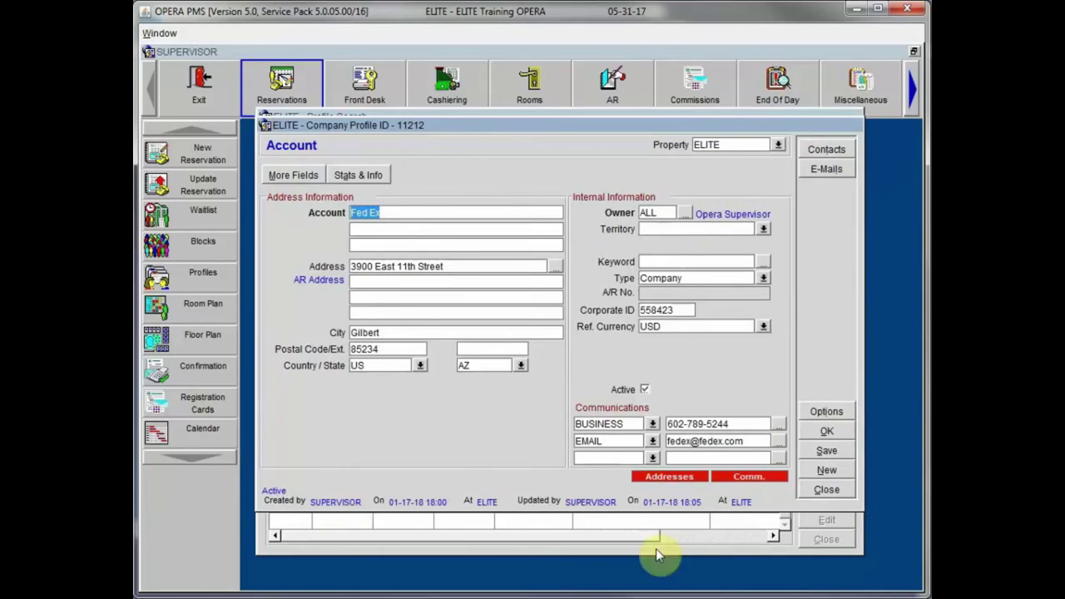
left_click(826, 411)
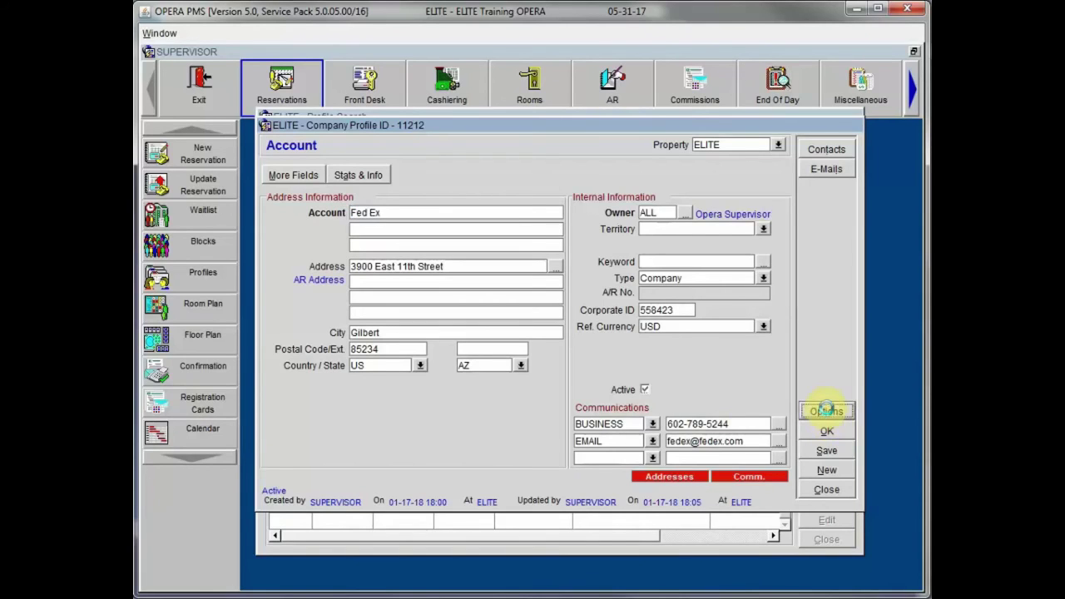
Step: Review the Fed Ex profile's User Activity Log of changes, then close it
left_click_drag(637, 276, 565, 226)
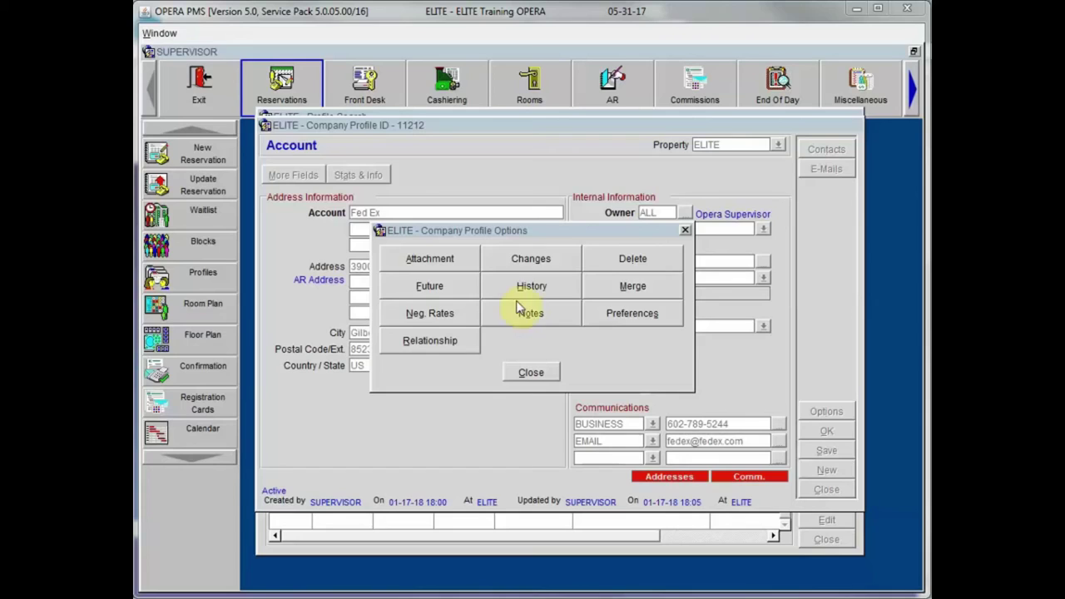
left_click(528, 260)
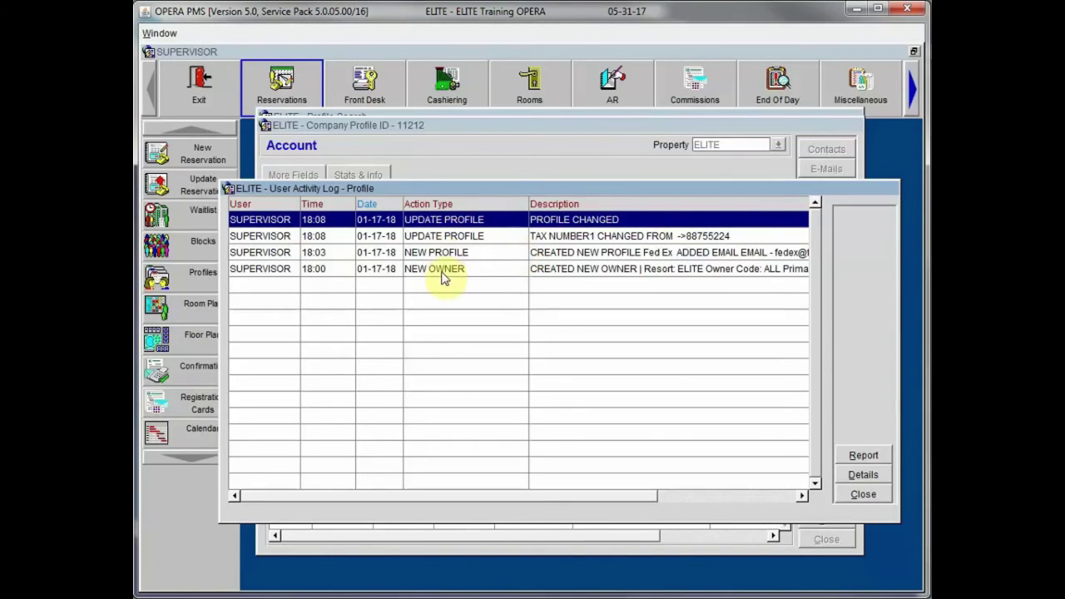
left_click(863, 494)
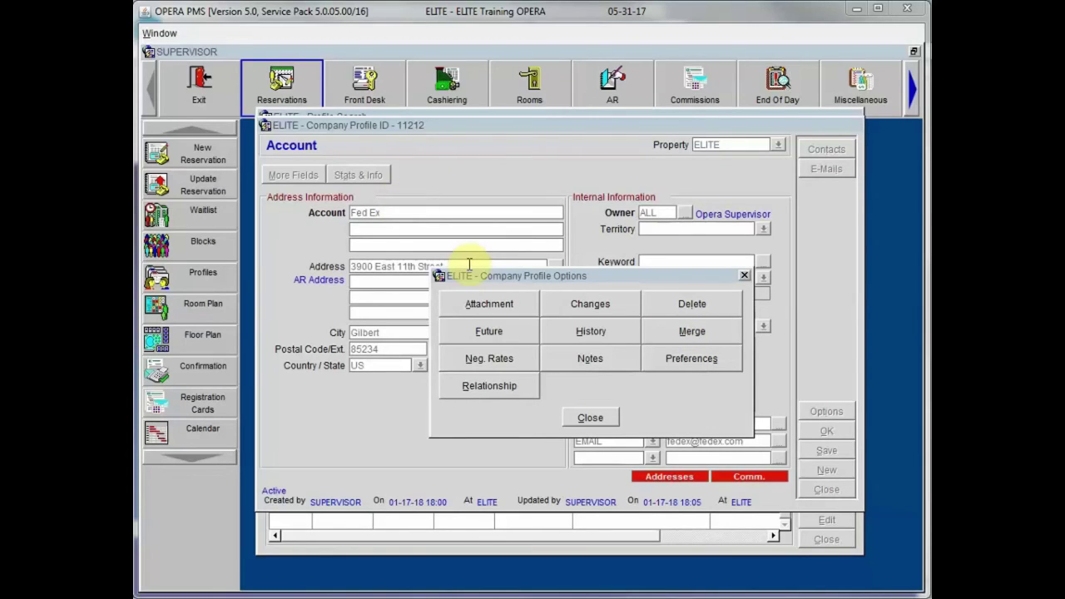
Step: Add NEG2 Negotiated Rate - Tier 2 as a negotiated rate on the company profile
left_click(470, 362)
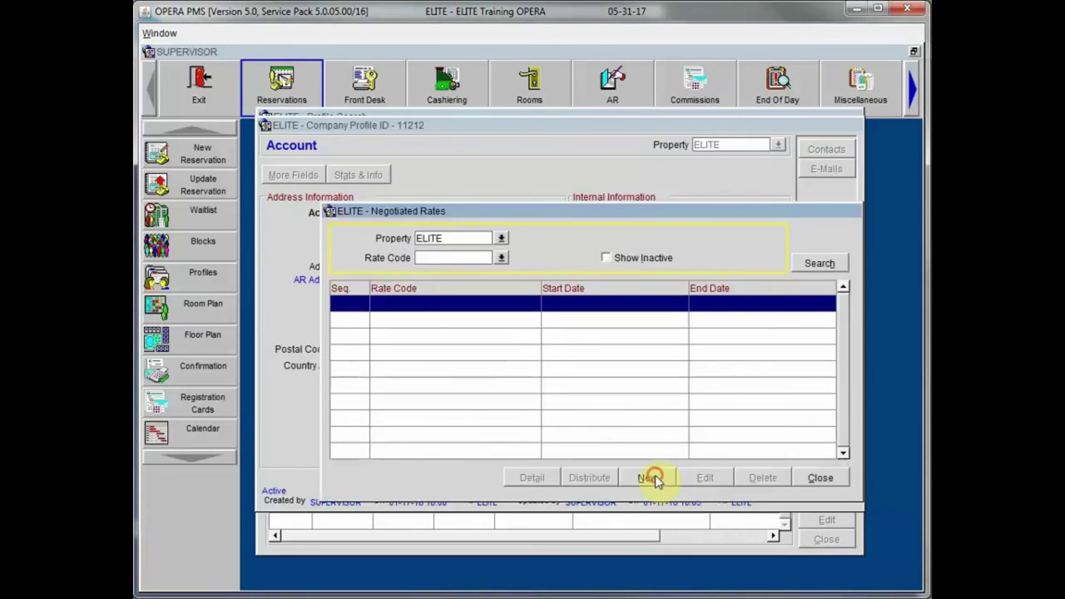
left_click(649, 477)
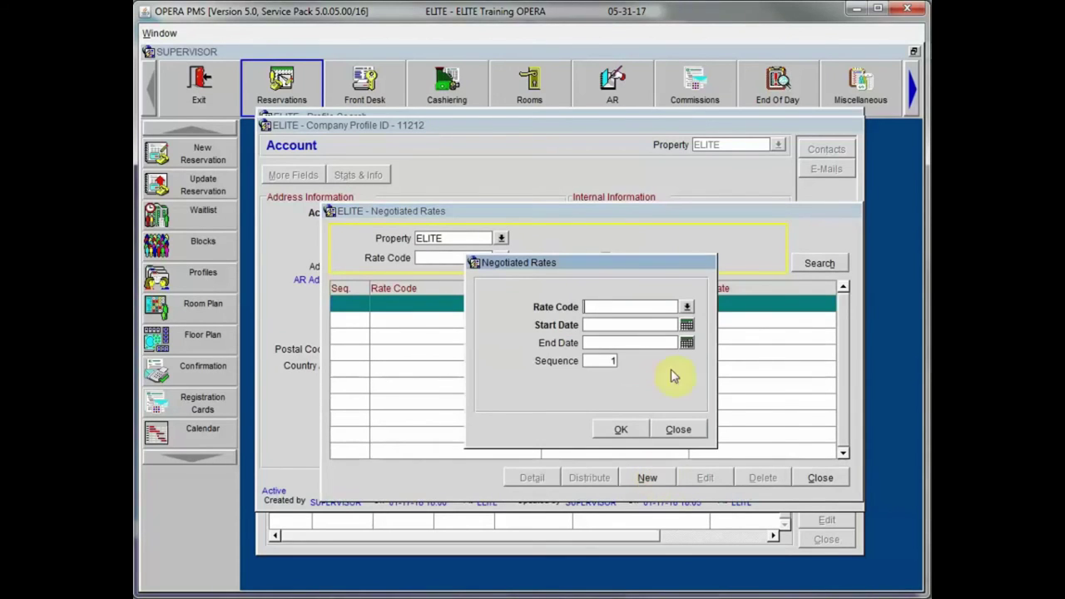
left_click(687, 306)
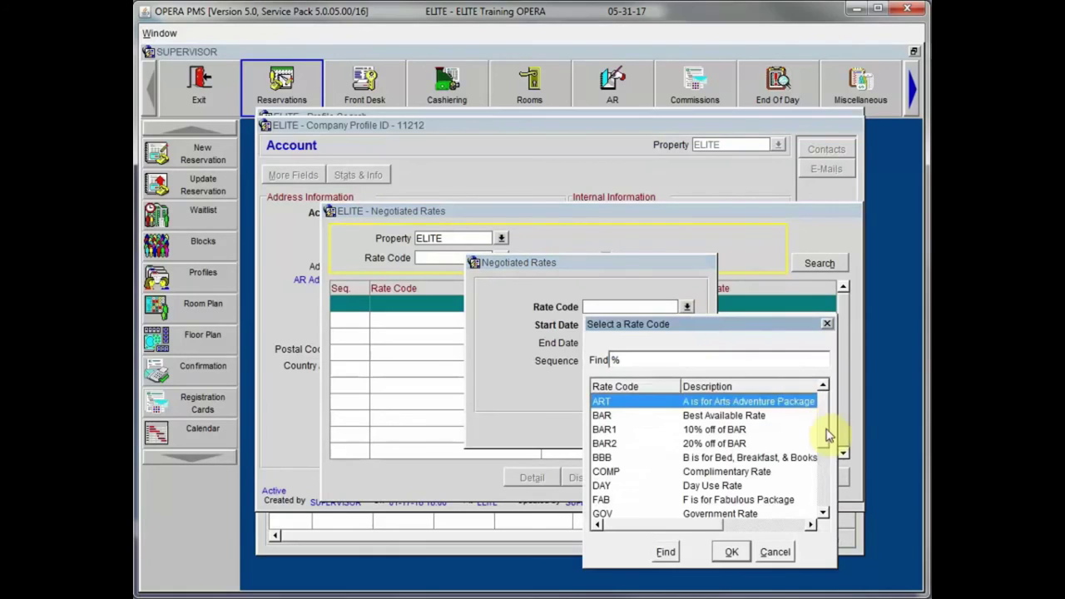
scroll(824, 452, "down", 1)
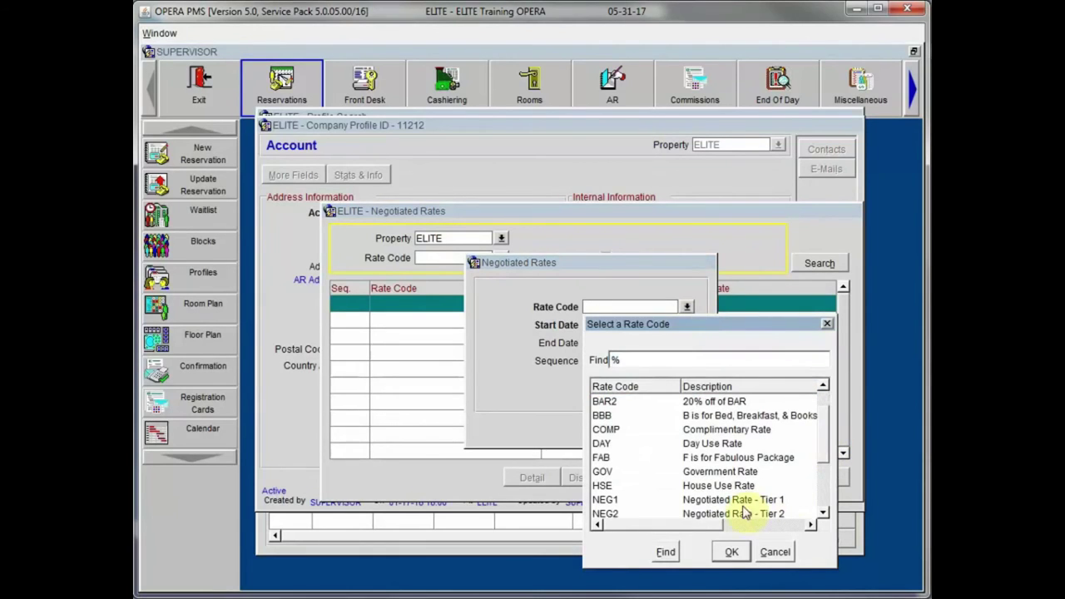
left_click(736, 513)
left_click(731, 551)
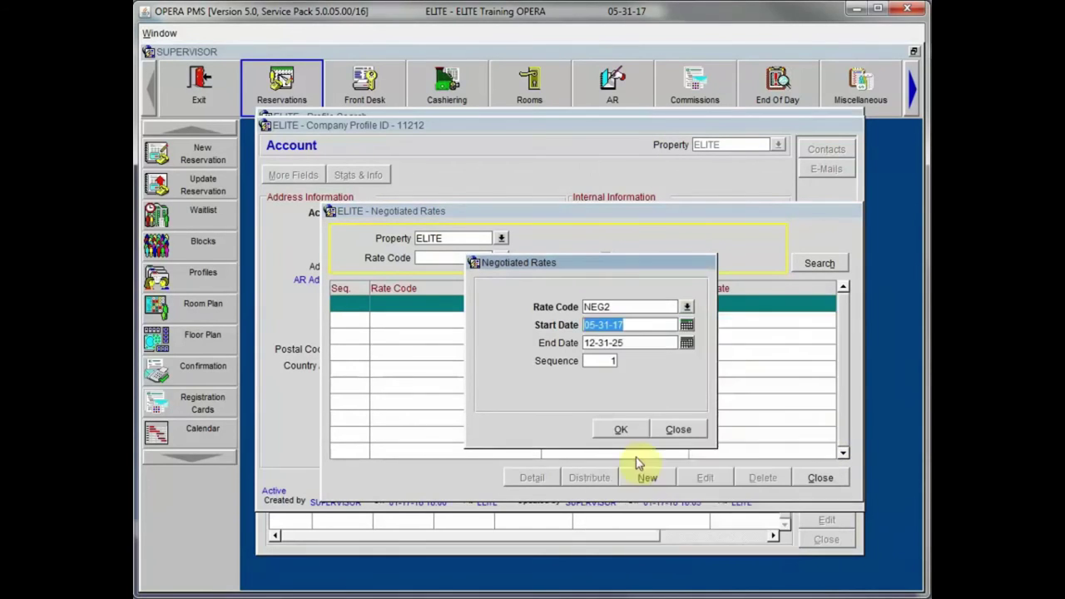
left_click(624, 429)
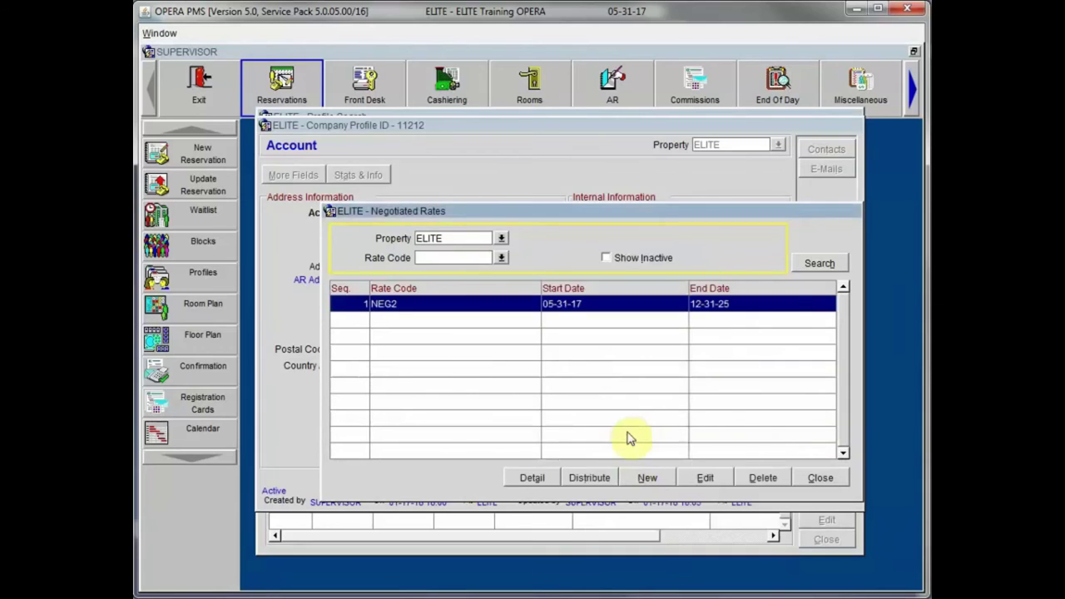
Step: Close the negotiated rates and options windows and place the cursor after 'Fed Ex'
left_click(818, 477)
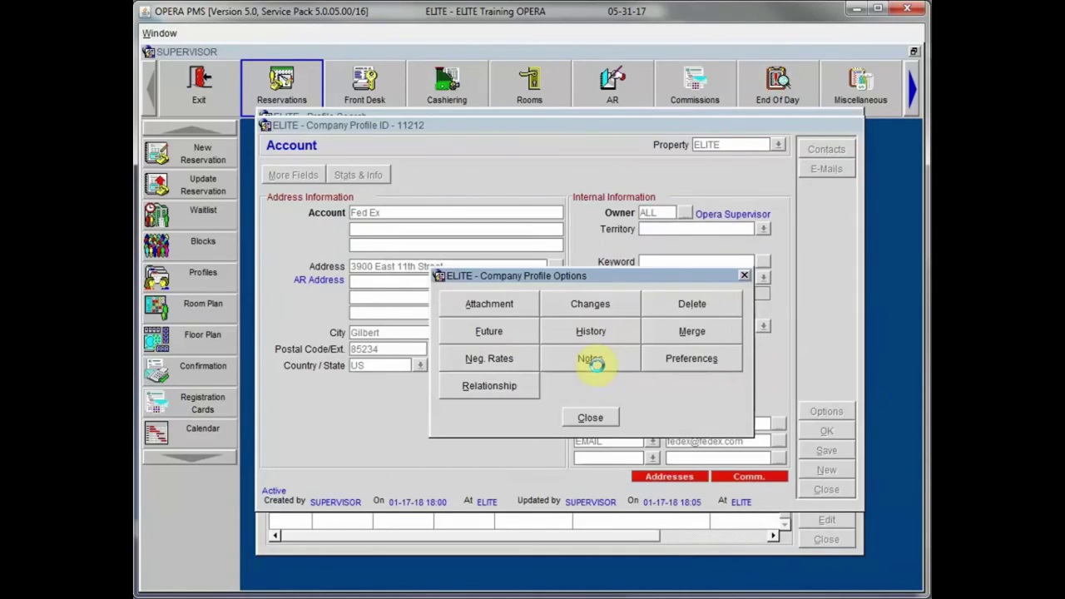
left_click(593, 419)
left_click(404, 214)
Step: Complete the account name as 'Fed Express' and open its account notes
type("press")
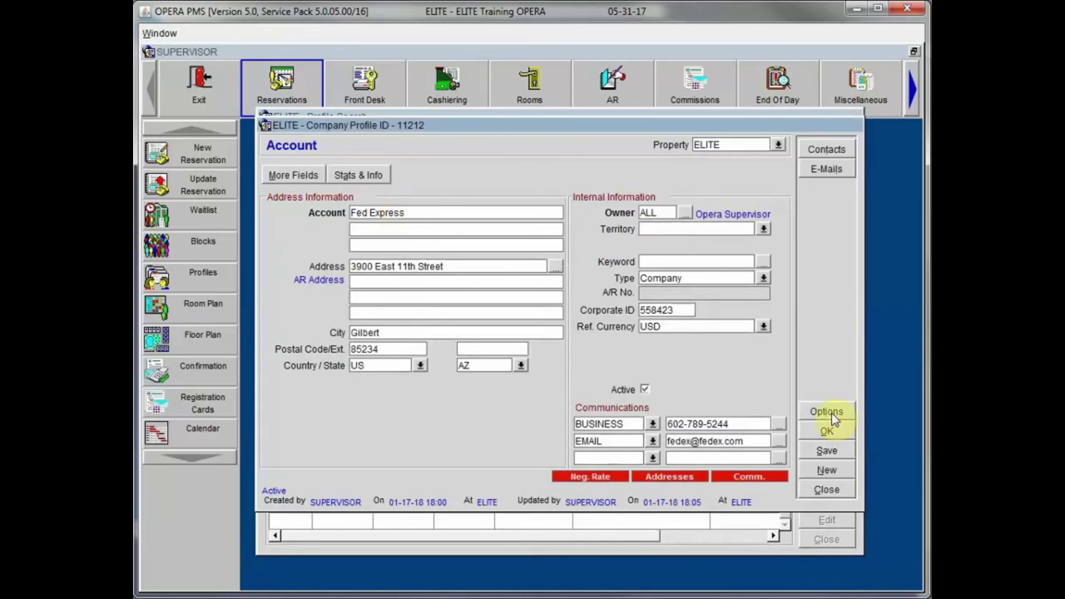
left_click(826, 412)
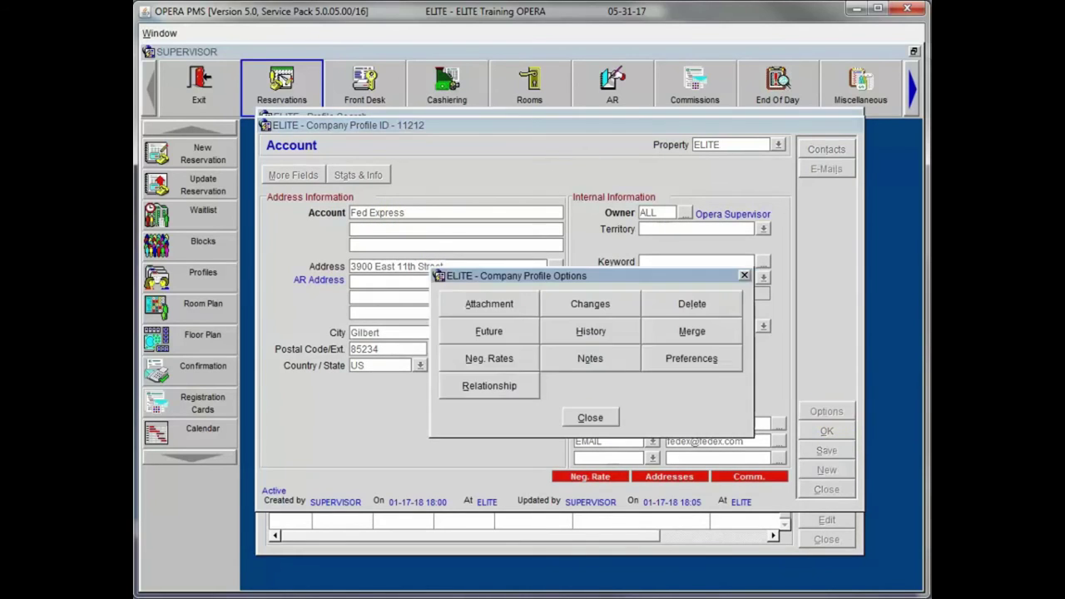
left_click(578, 363)
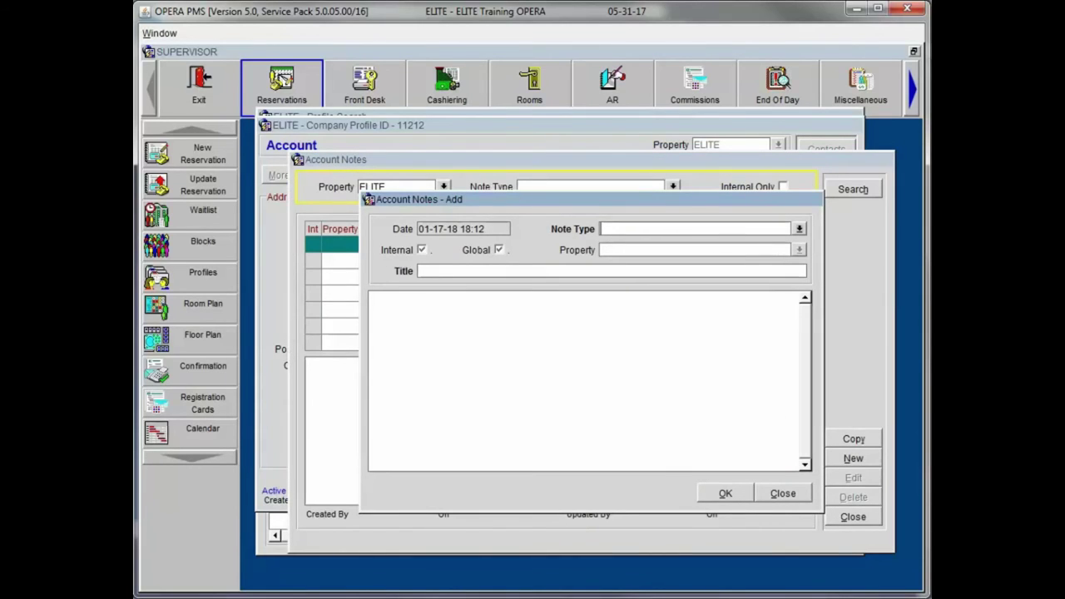
Step: Look through note types without adding a note, then start a new profile preference
left_click(799, 228)
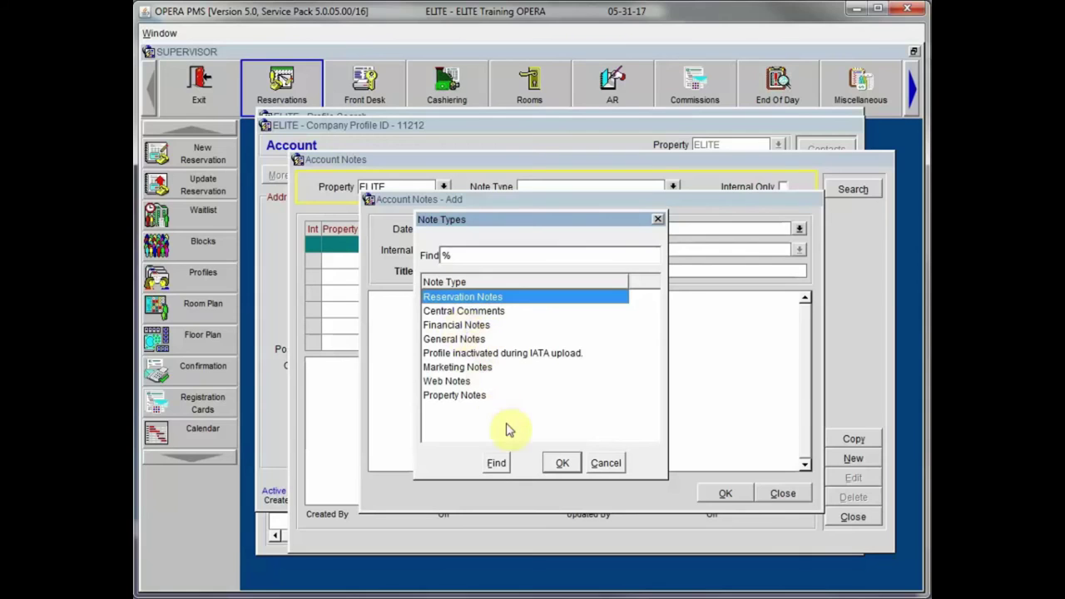
left_click(615, 463)
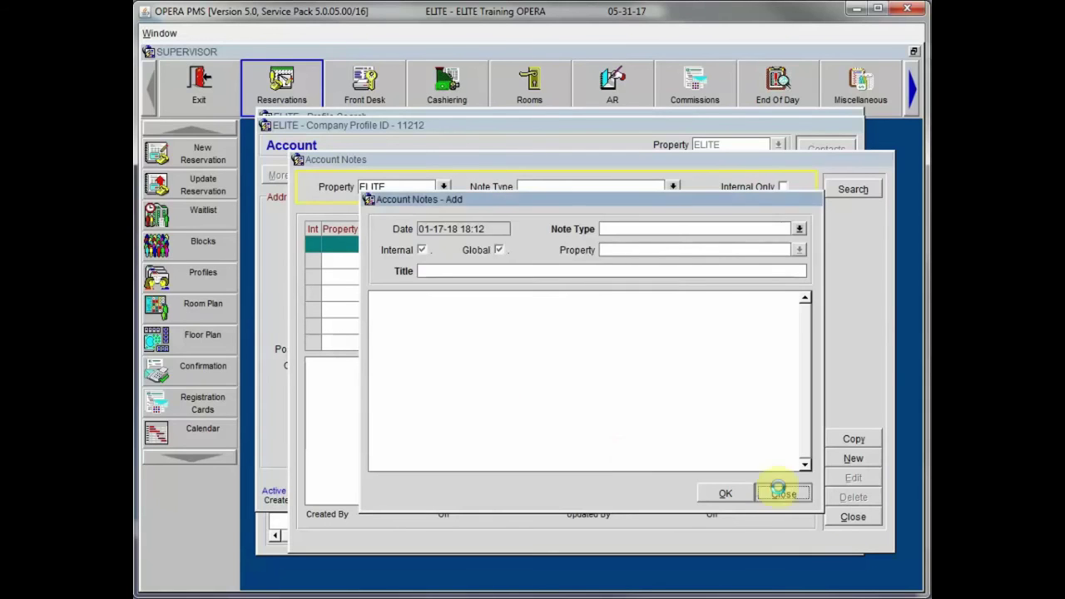
left_click(783, 493)
left_click(849, 516)
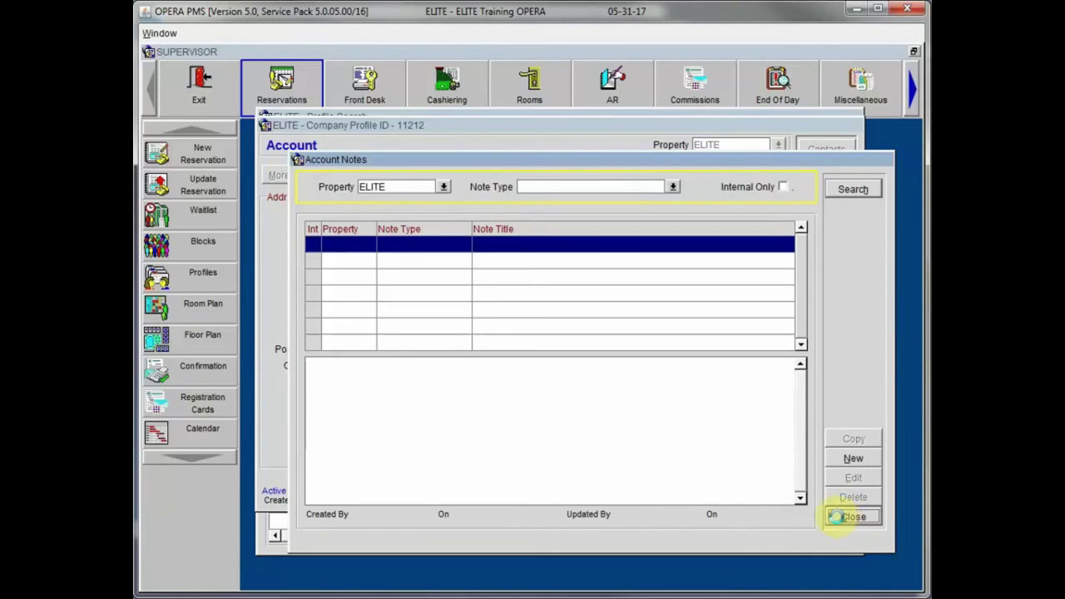
left_click(707, 360)
left_click(638, 474)
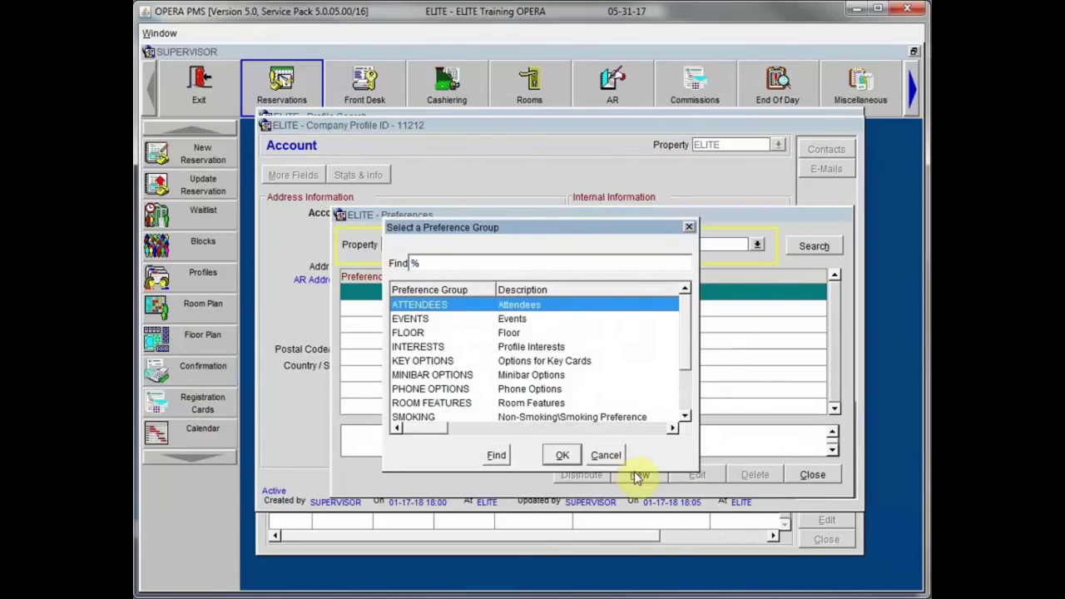
Step: View the ROOM FEATURES preference list without picking one, then close both preference windows
left_click(516, 334)
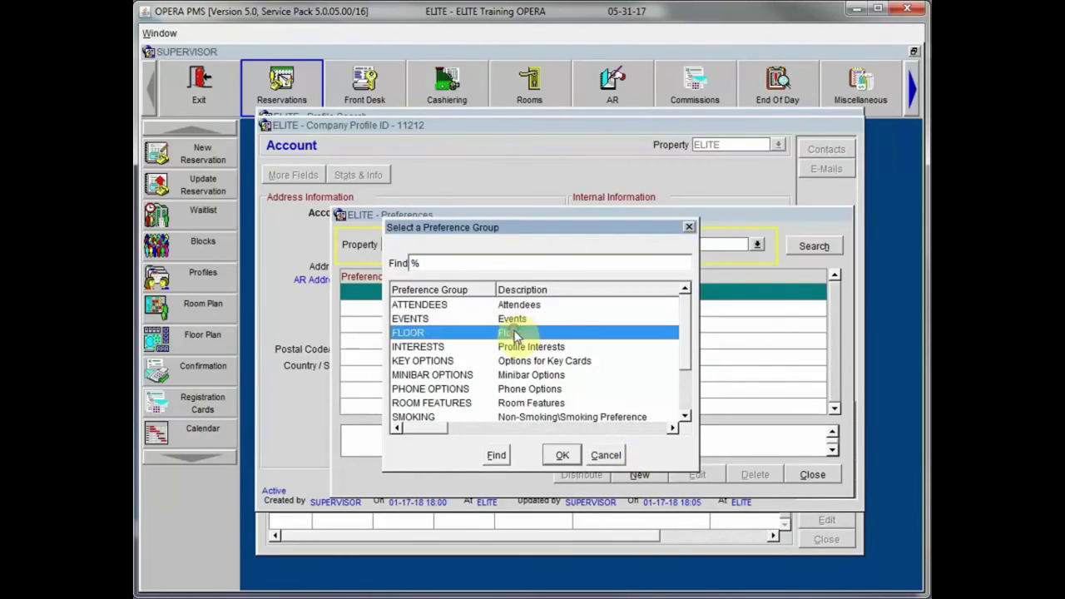
left_click(537, 402)
left_click_drag(690, 356, 684, 385)
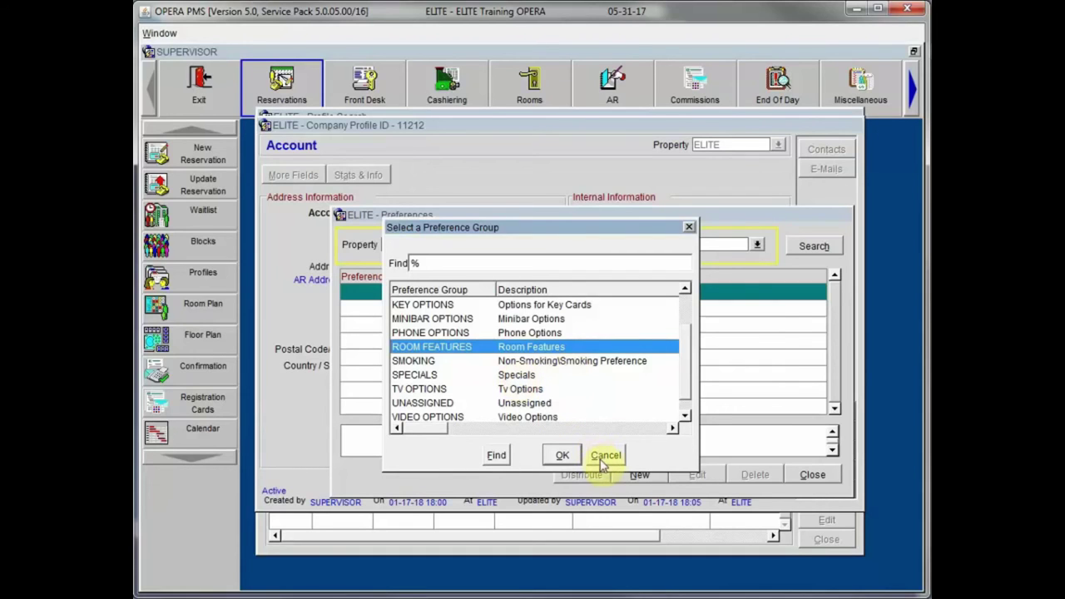
left_click(561, 455)
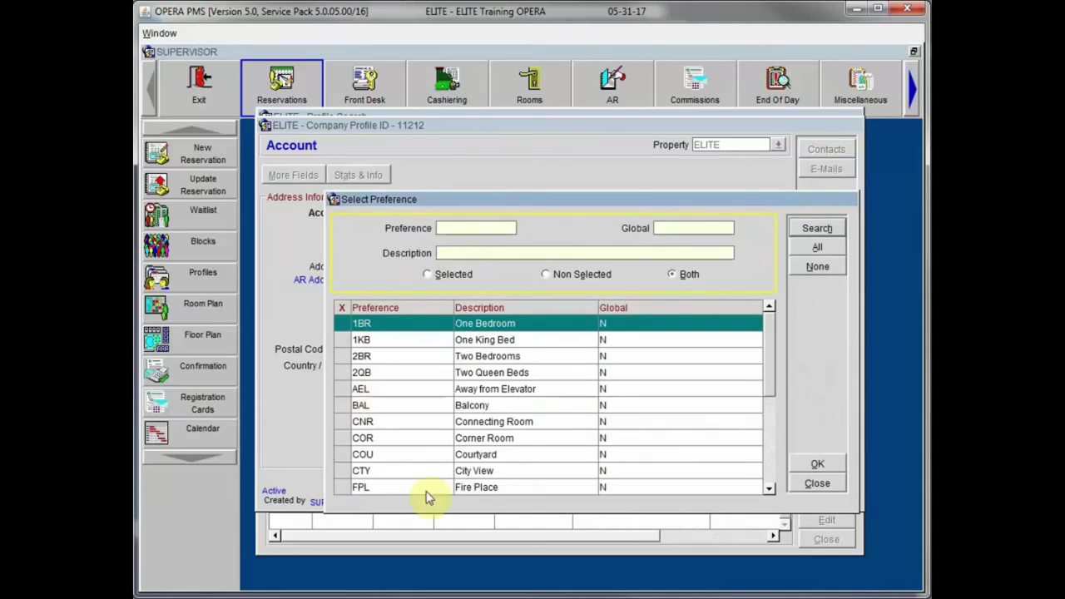
left_click(817, 484)
left_click(811, 475)
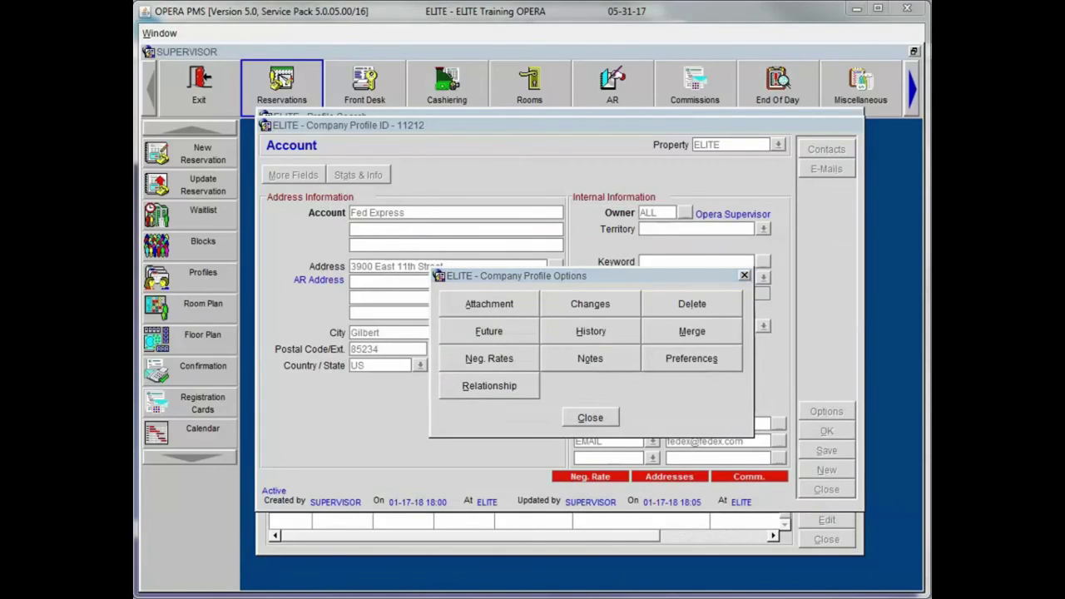
Step: Check Fed Express's empty Account Relationships list, then close it and the options dialog
left_click(473, 388)
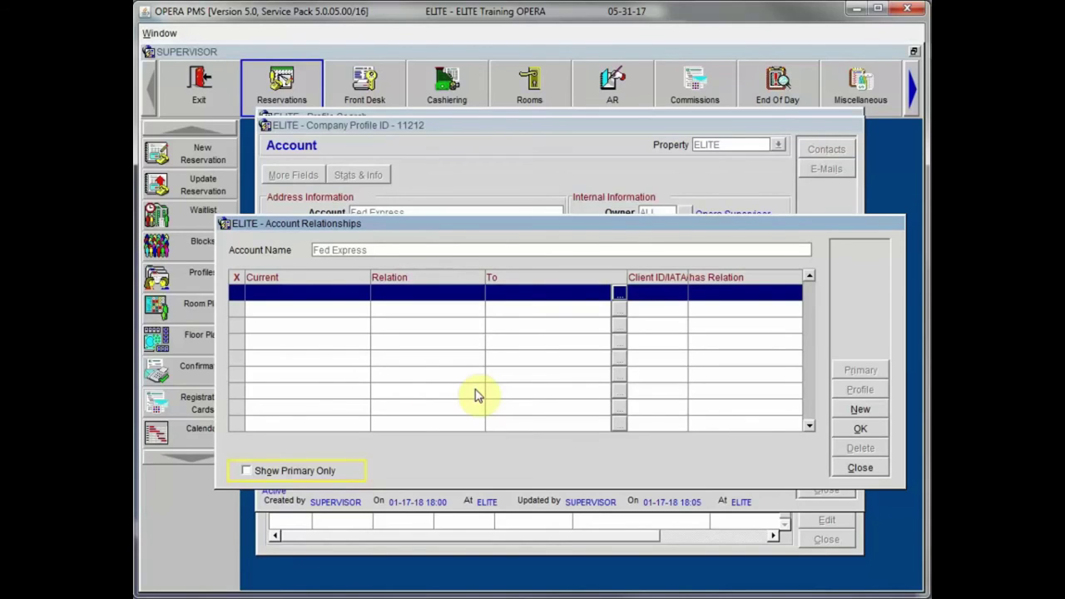
left_click(863, 469)
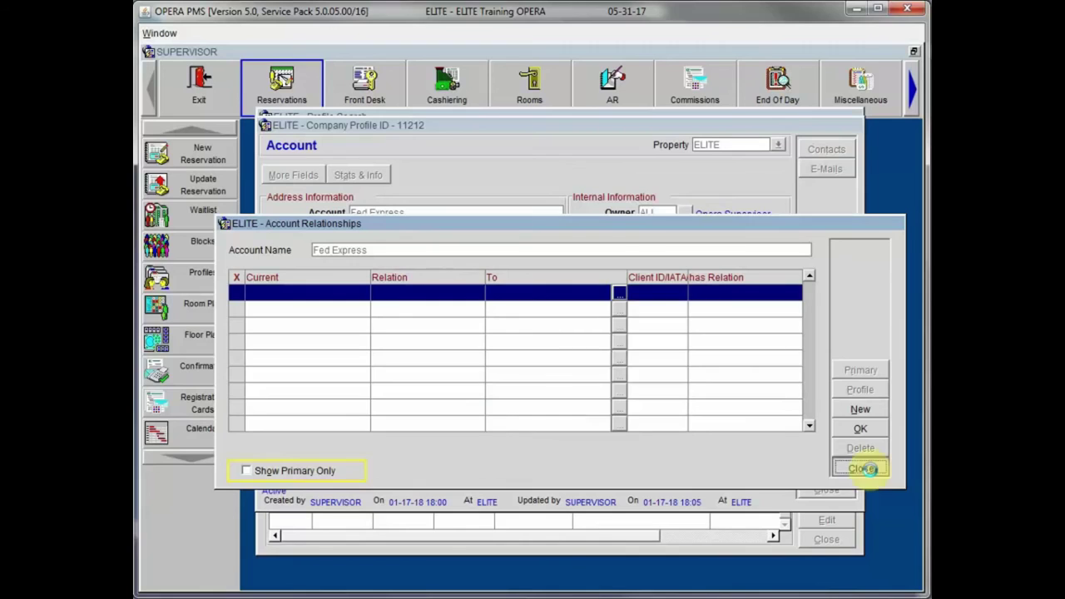
left_click(590, 416)
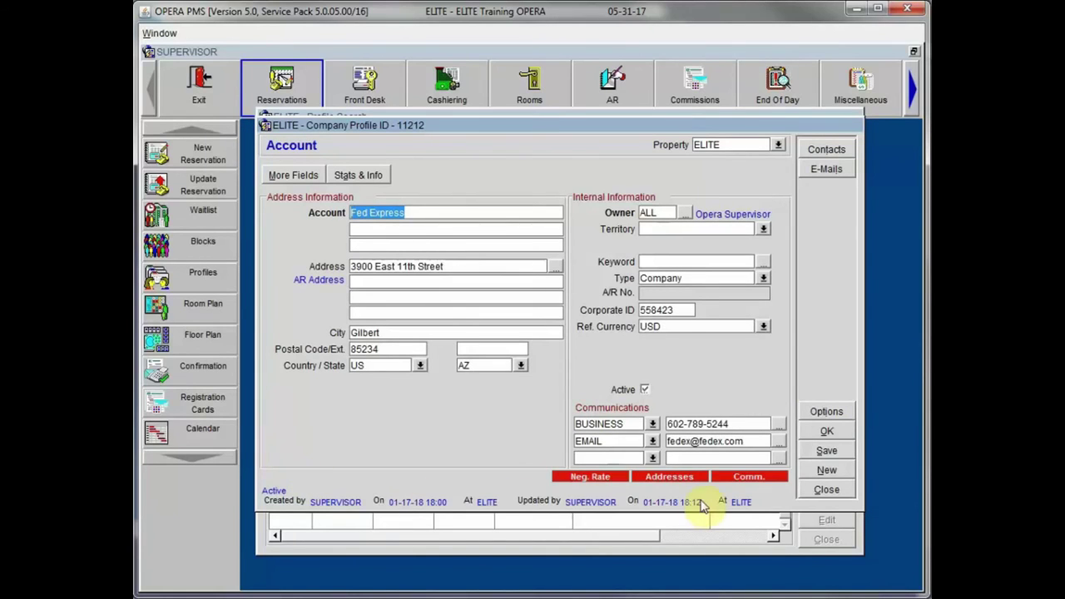
Step: Save changes to the Fed Express profile 11212 and close Profile Search
left_click(826, 490)
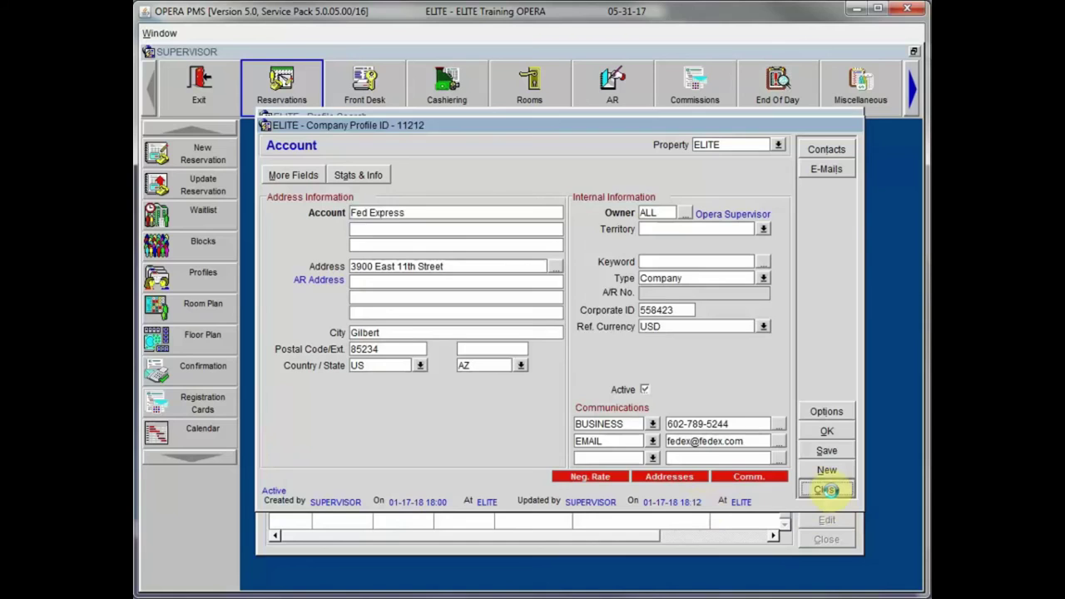
left_click(452, 337)
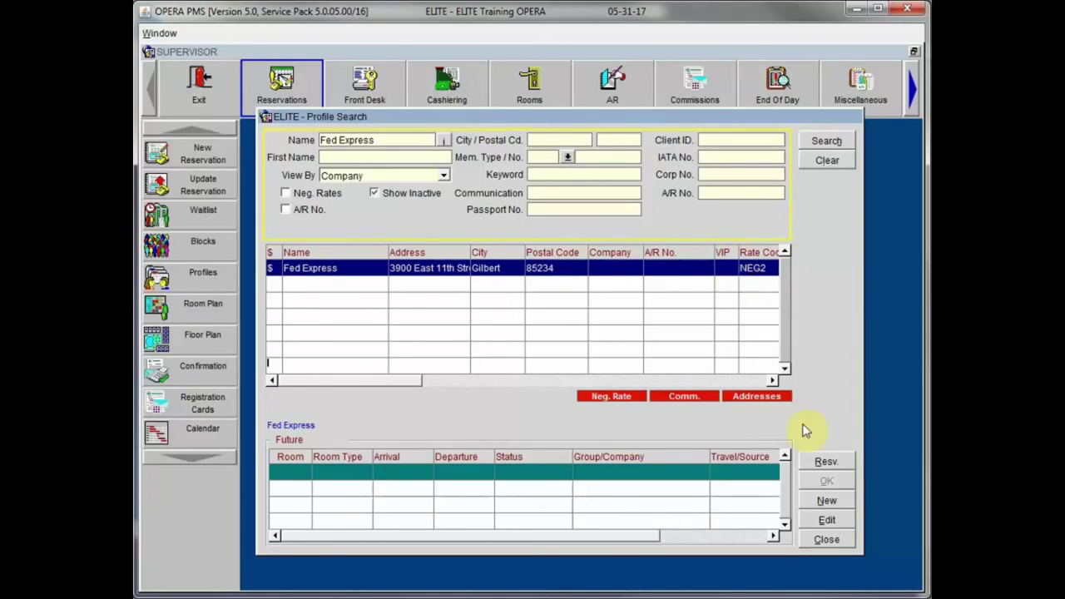
left_click(817, 535)
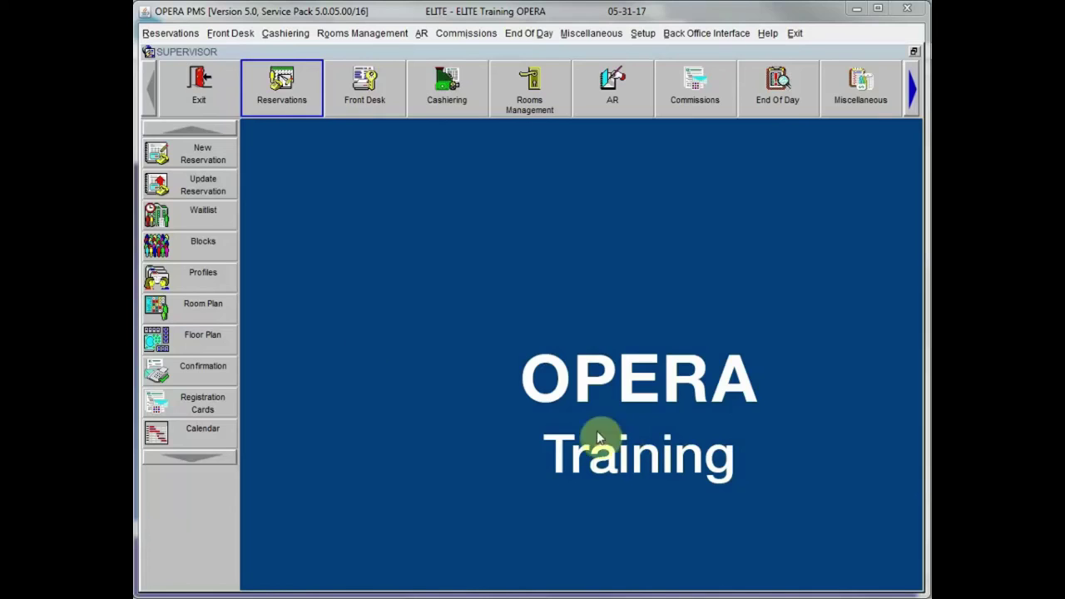
Step: Open a blank Profile Search with the View By filter left on View All
left_click(157, 277)
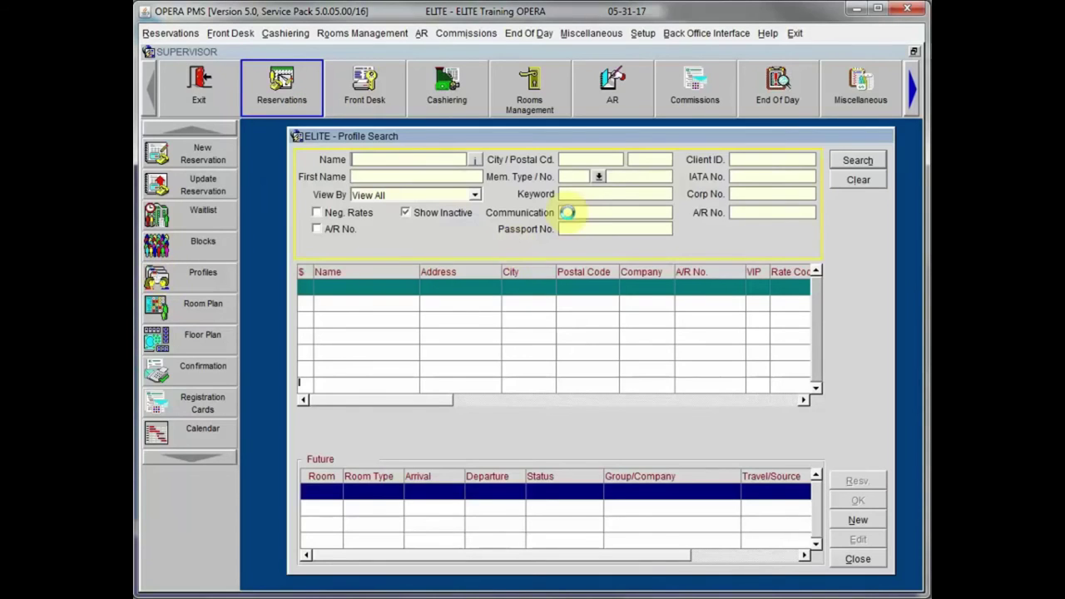
left_click(475, 195)
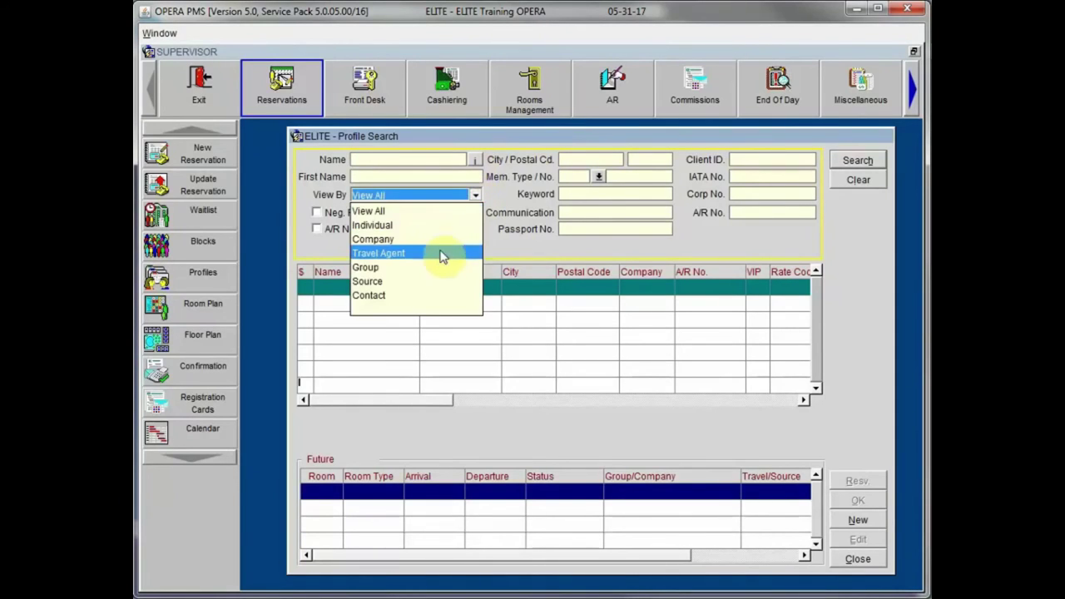
left_click(505, 245)
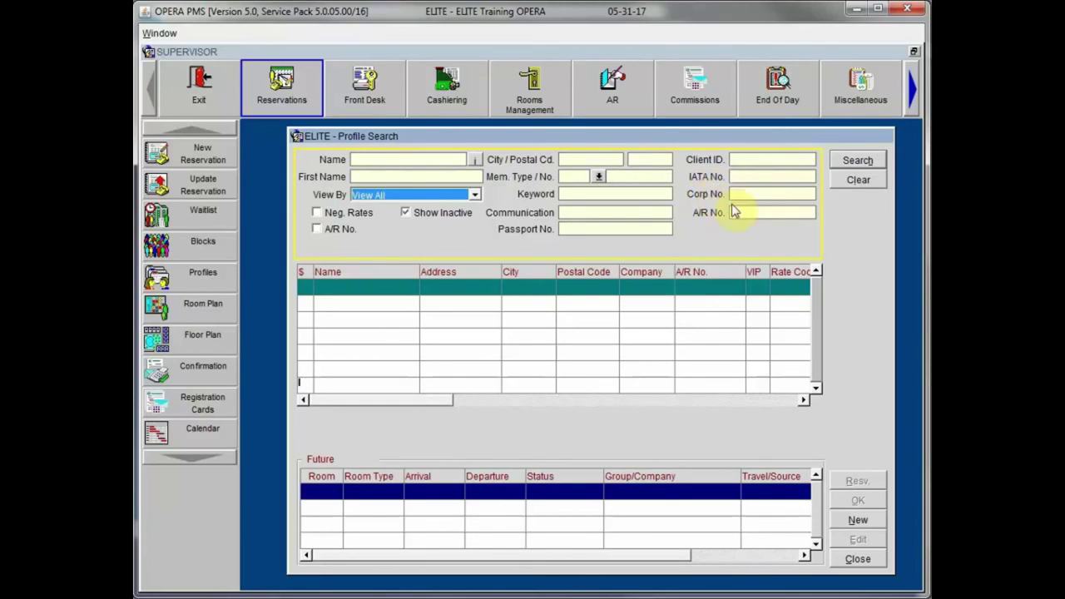
left_click_drag(692, 137, 681, 127)
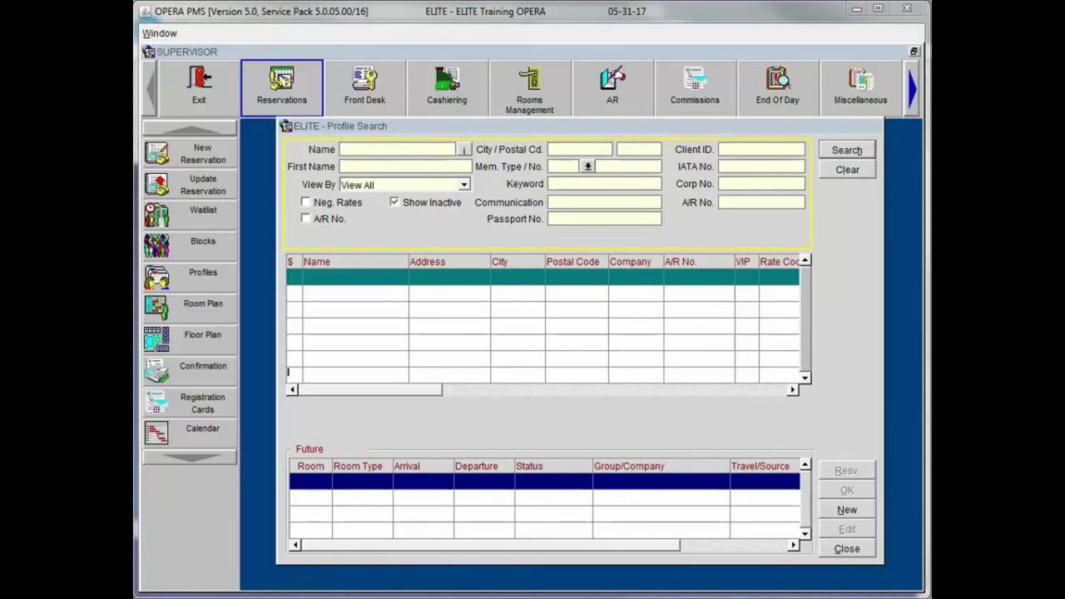
Step: Search profiles for the name 'Oracle Travel'
left_click(372, 150)
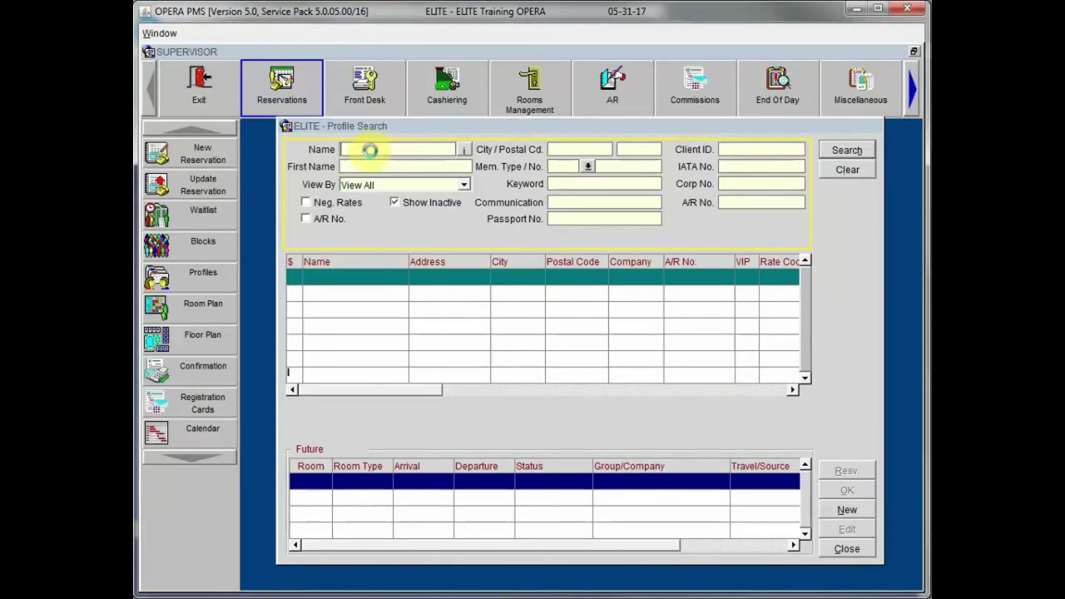
type("Oracle Travel")
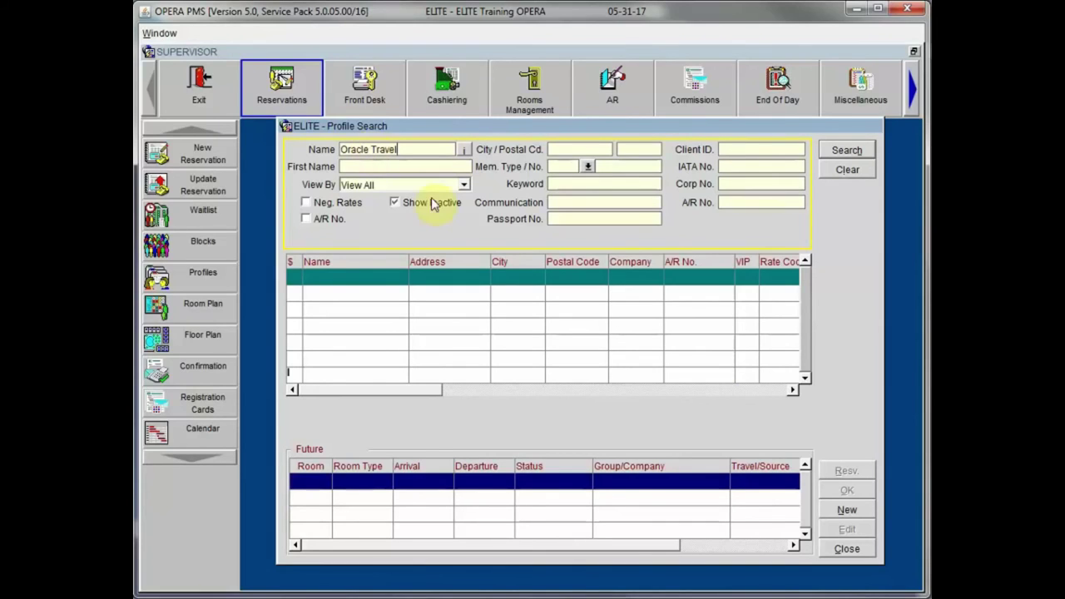
left_click(847, 149)
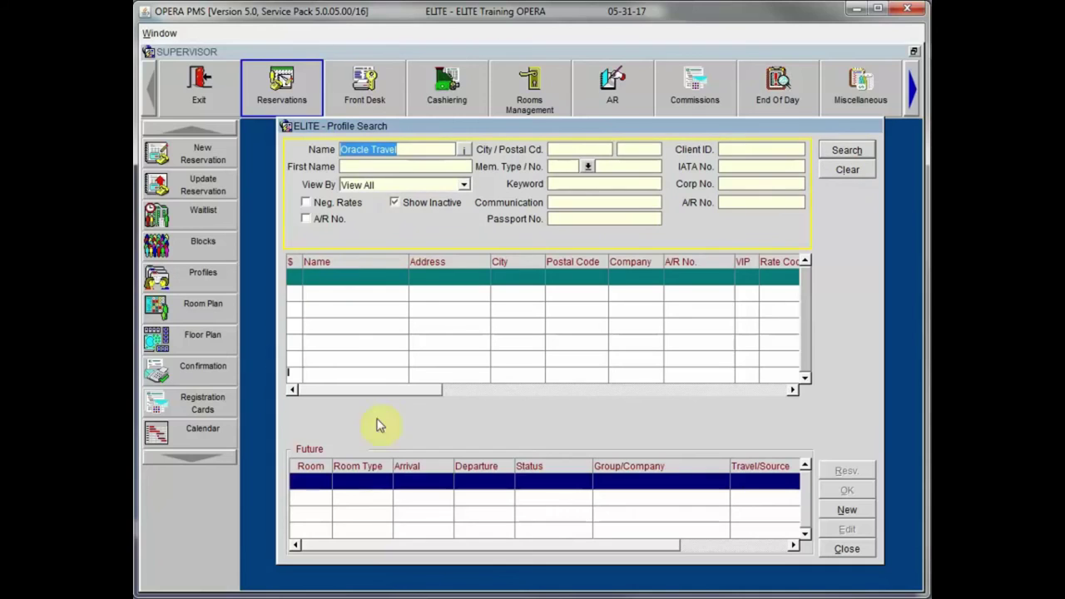
Step: Create a new Travel Agent profile for Oracle Travel
left_click(849, 509)
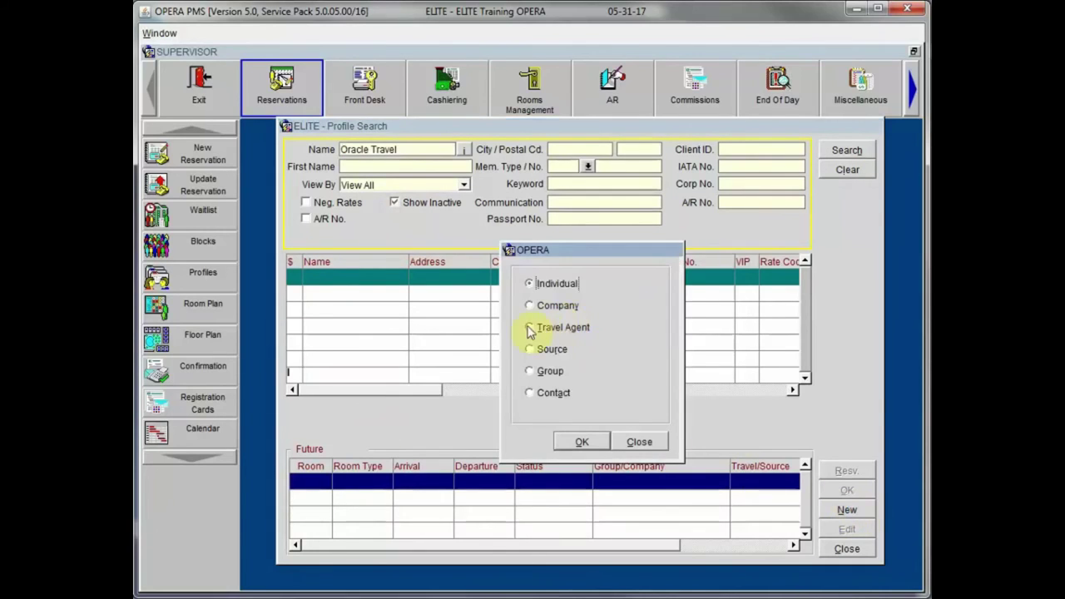
left_click(531, 328)
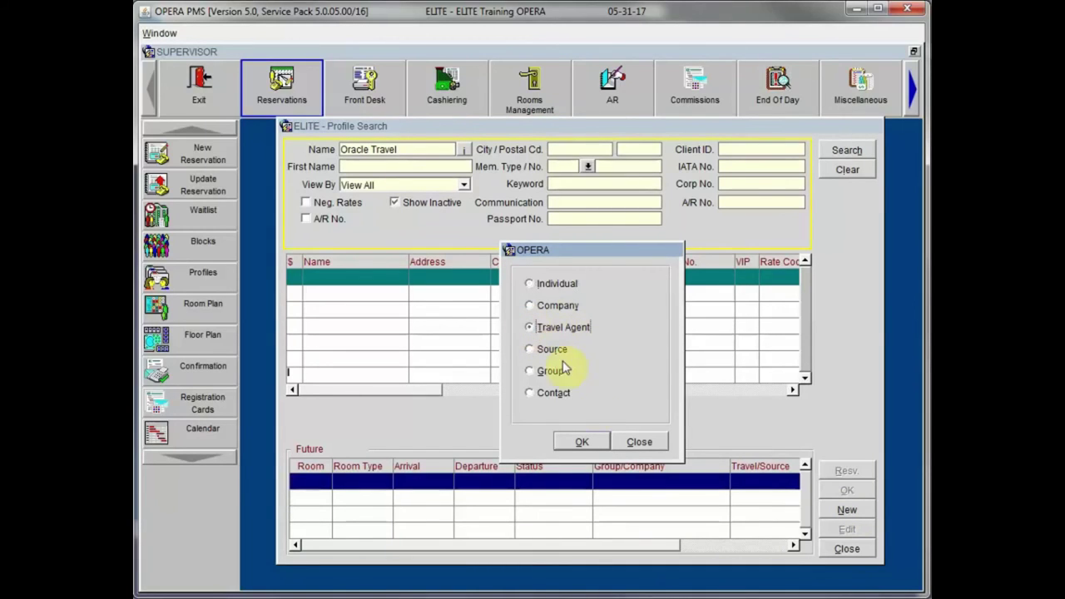
left_click(580, 442)
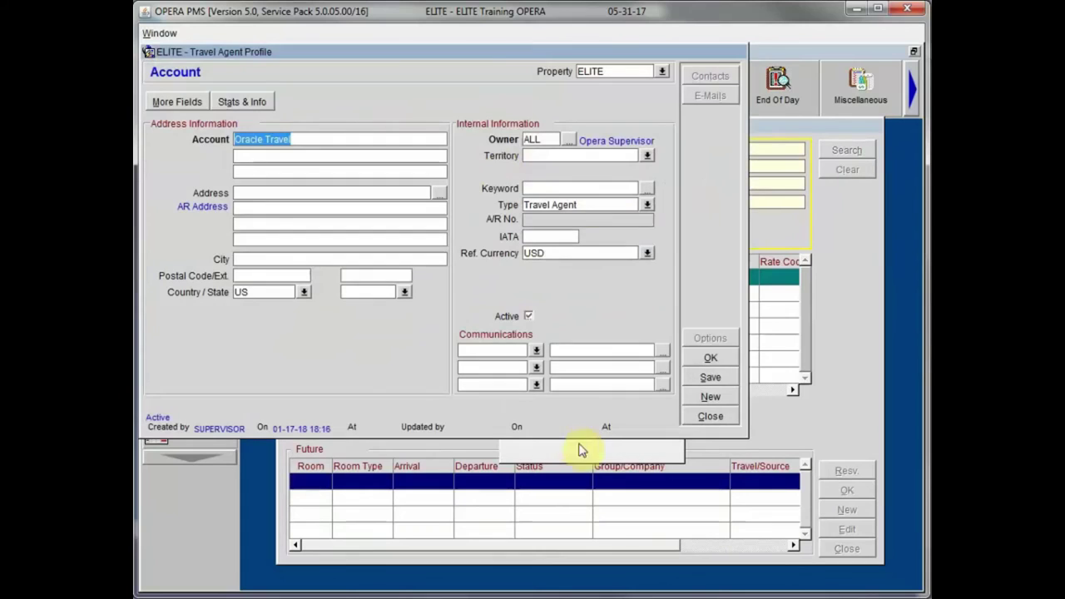
left_click_drag(443, 60, 564, 140)
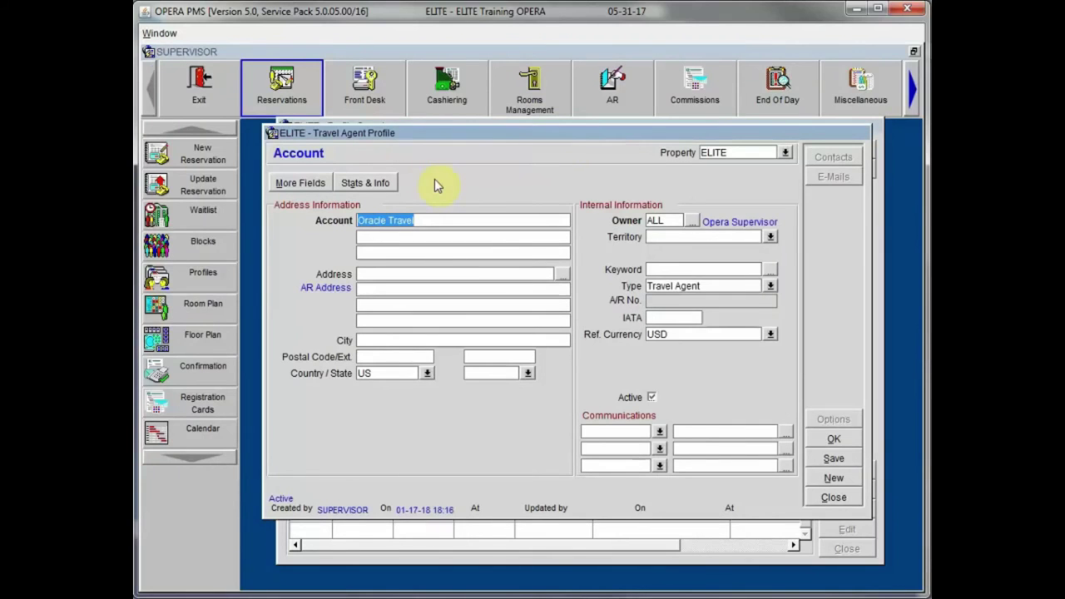
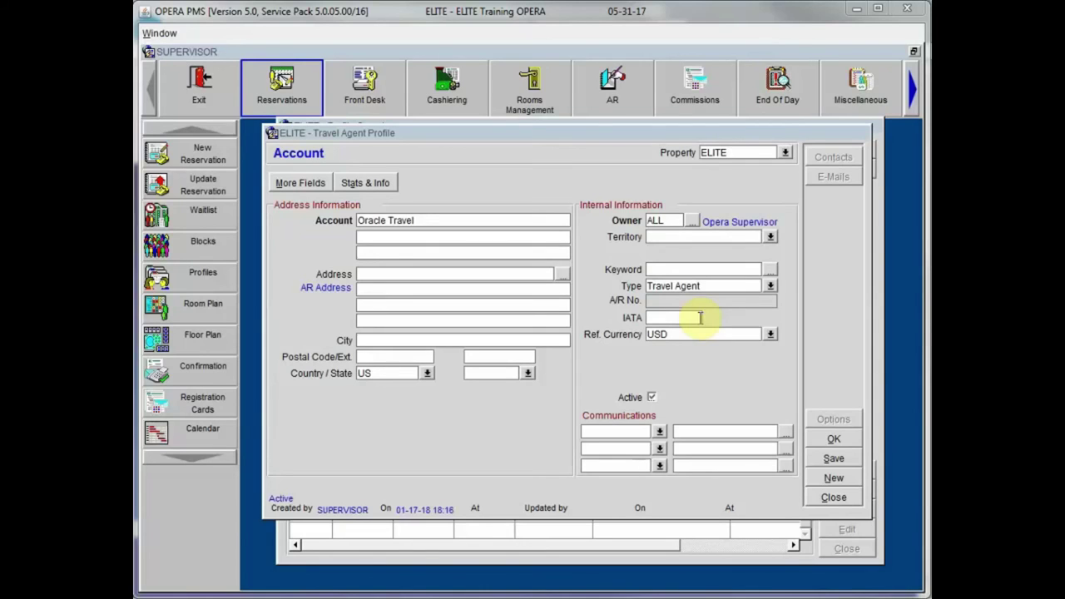
Step: Enter IATA 12585575 and the agency's street address, with postal code 90068 filling in Los Angeles, CA
left_click(682, 317)
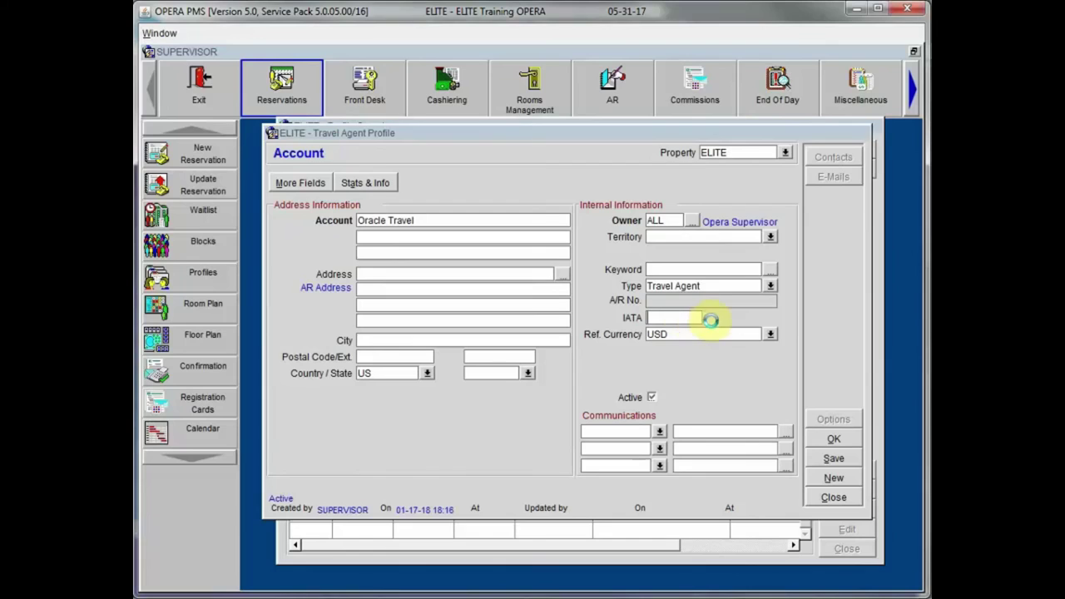
type("1")
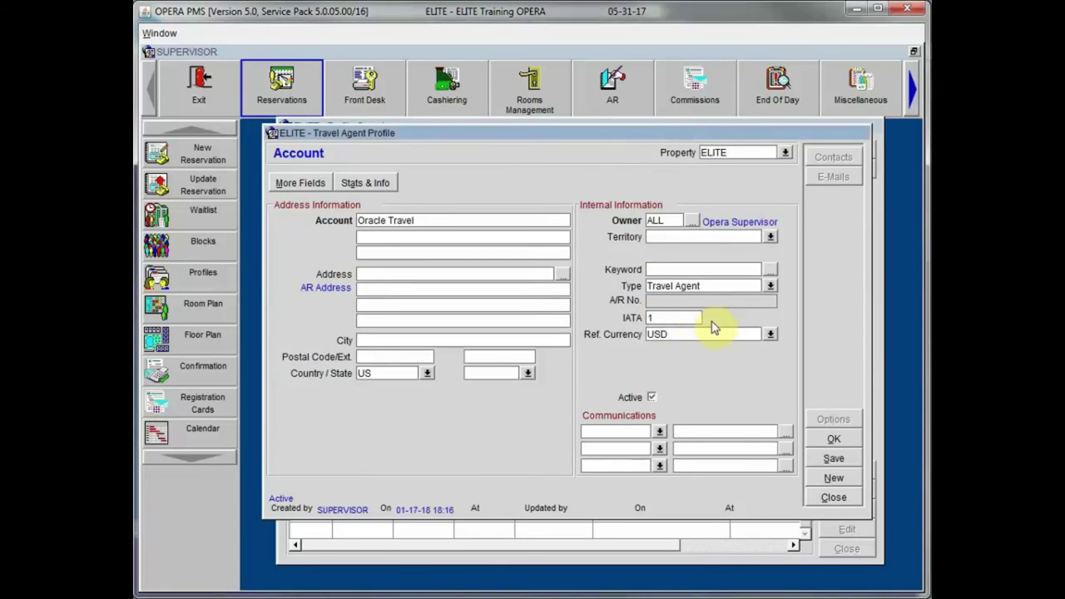
type("2585575")
left_click(392, 275)
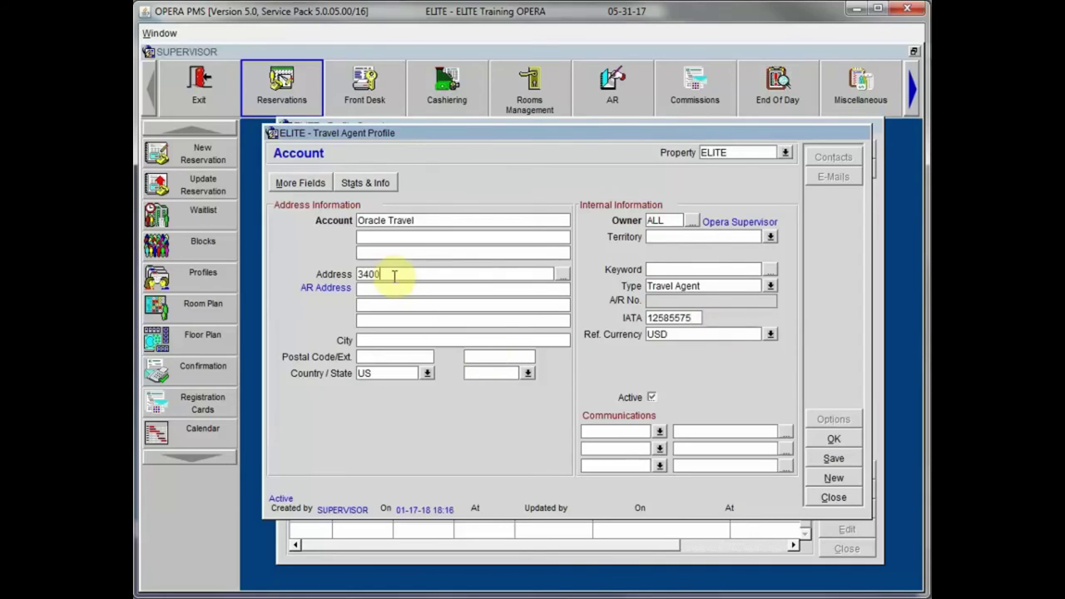
key("Tab")
key("Tab")
key("Tab")
key("Tab")
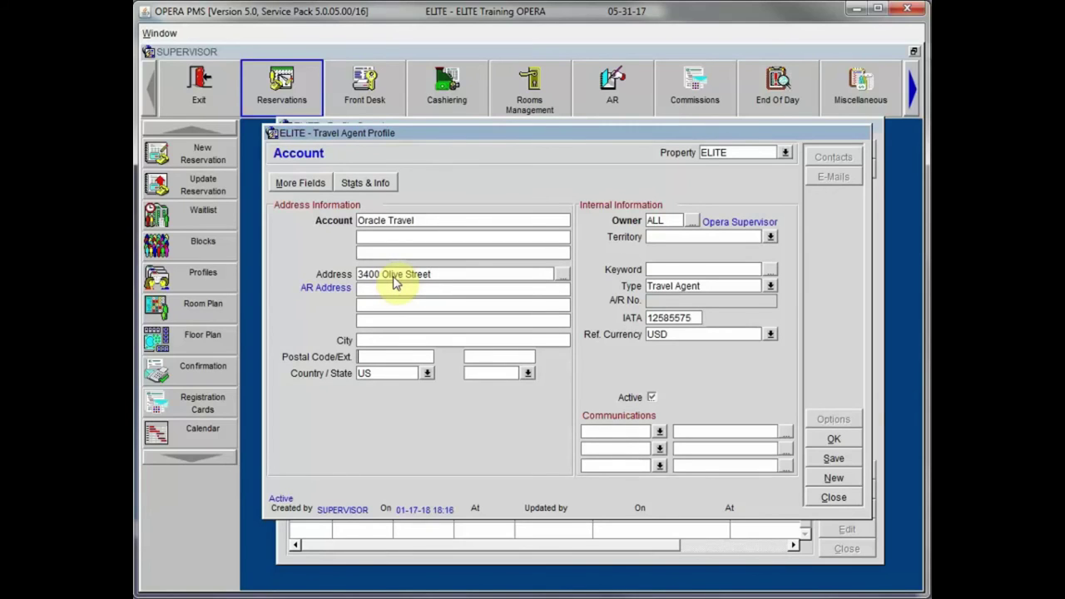
key("Tab")
type("68")
key("Tab")
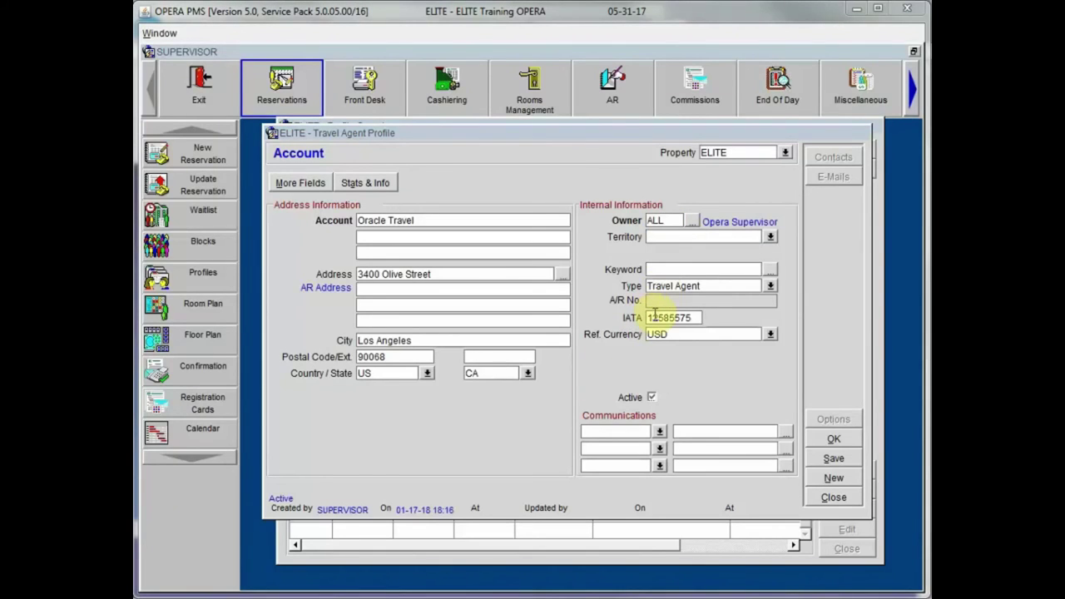
Step: Add a BUSINESS row with the agency phone and an EMAIL row with its address, then save the profile
left_click(660, 432)
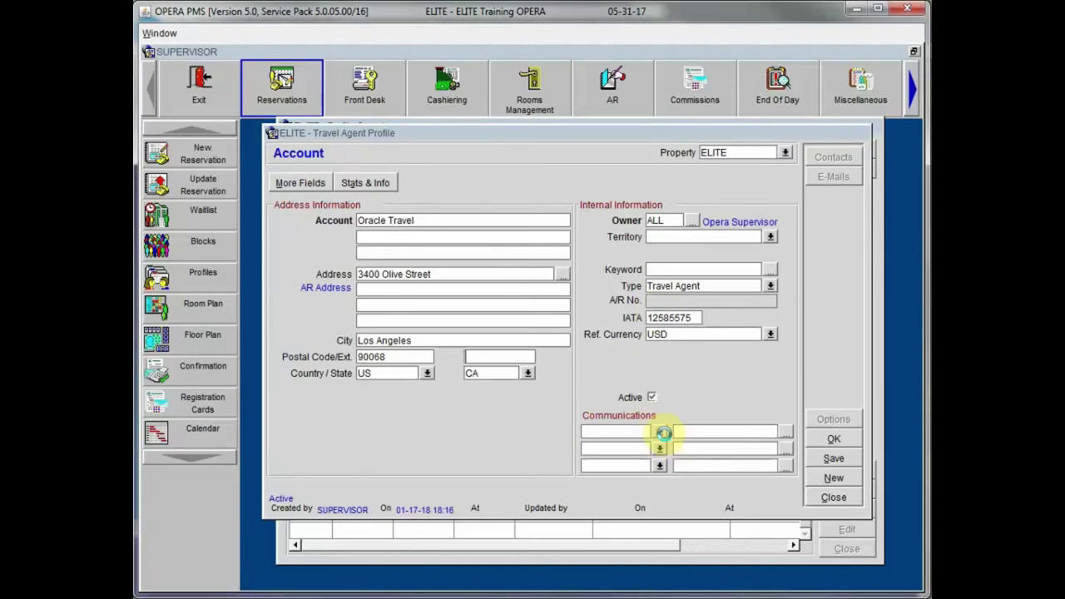
left_click(699, 297)
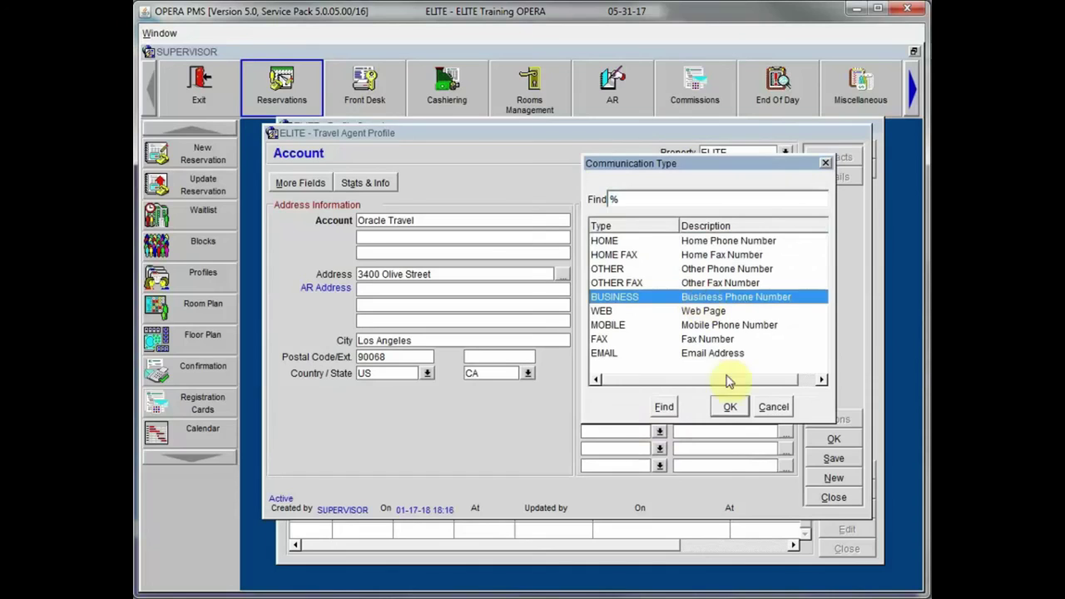
left_click(730, 407)
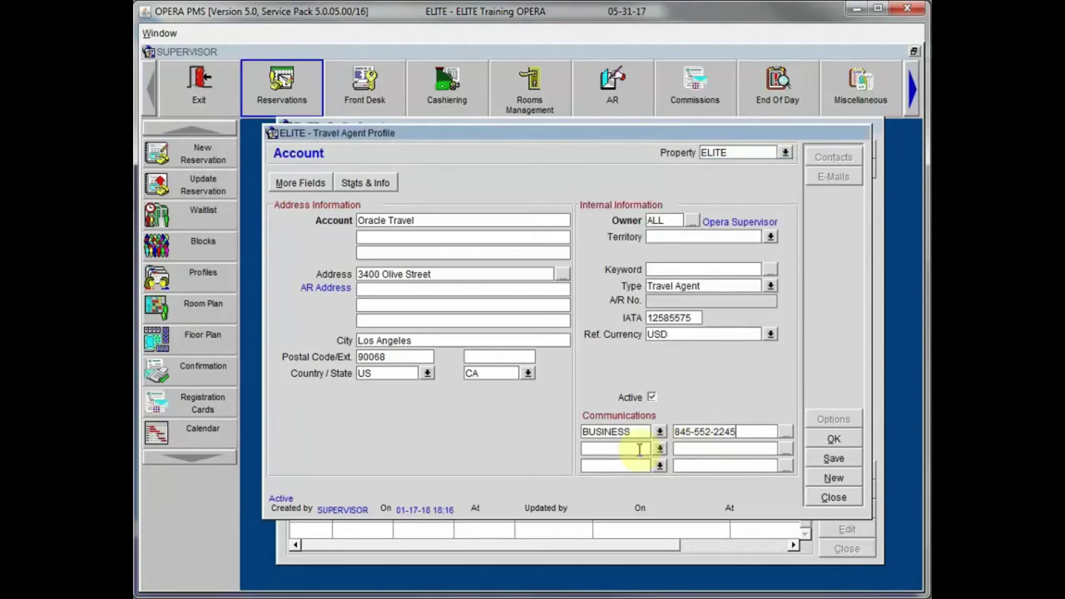
left_click(659, 449)
double_click(640, 368)
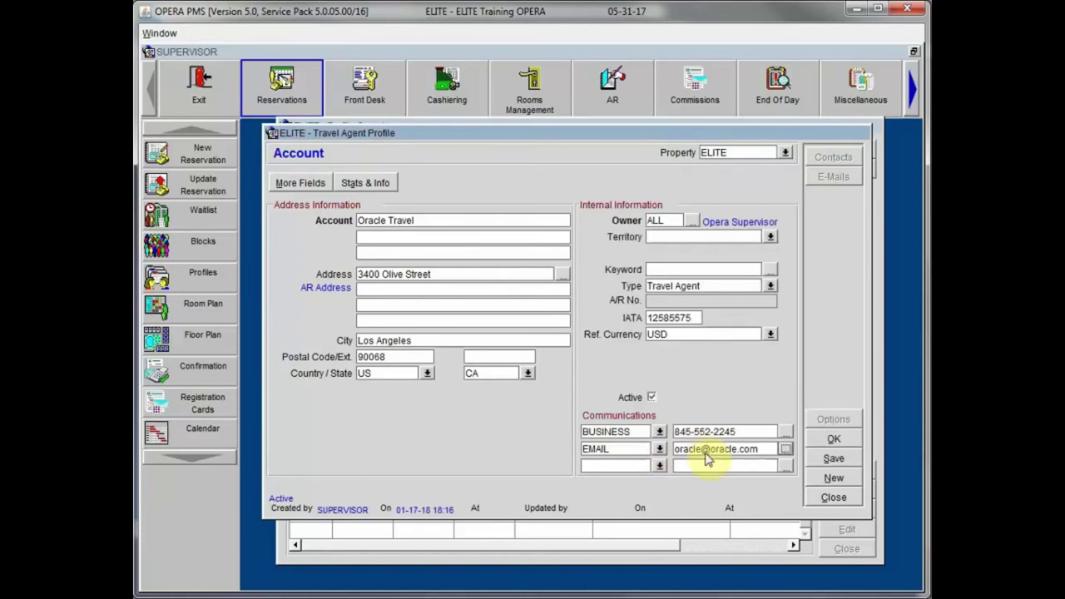
left_click(833, 464)
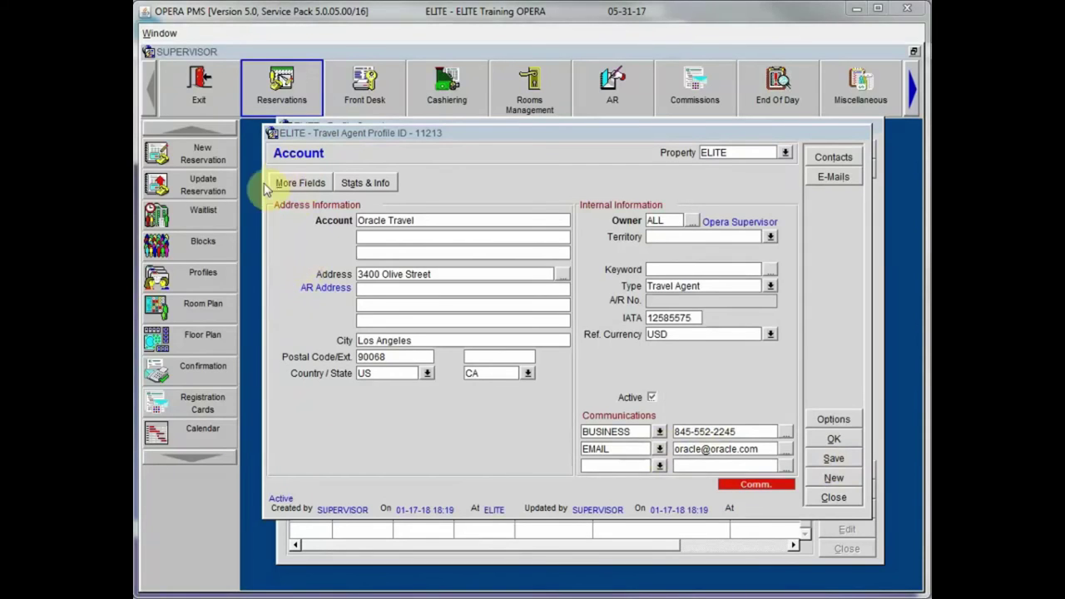
Step: Review the profile's More Fields, close them unchanged, and bring up Stats & Info
left_click(310, 182)
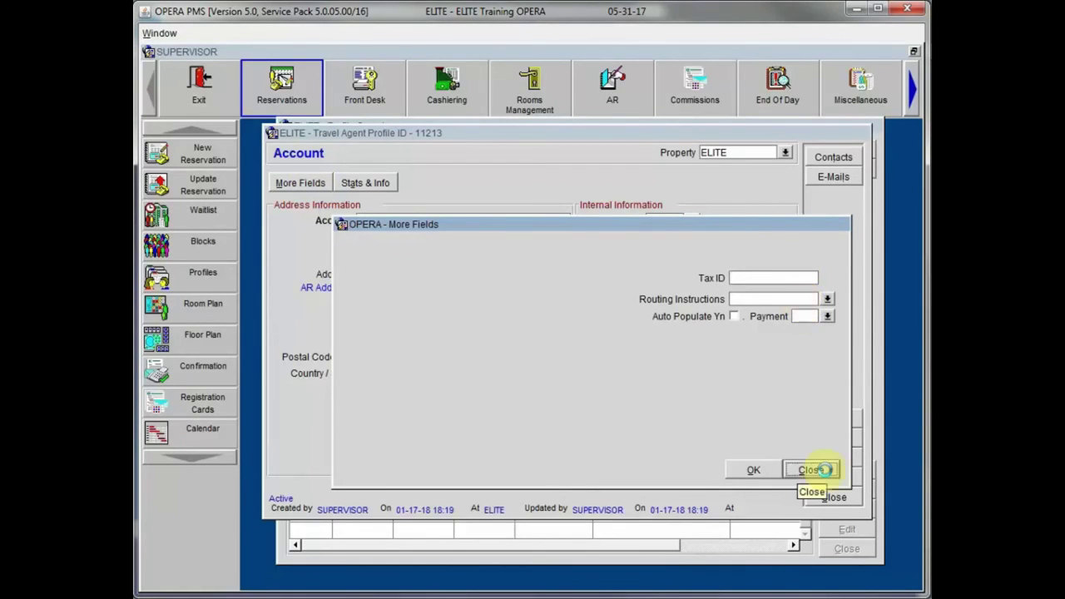
left_click(816, 470)
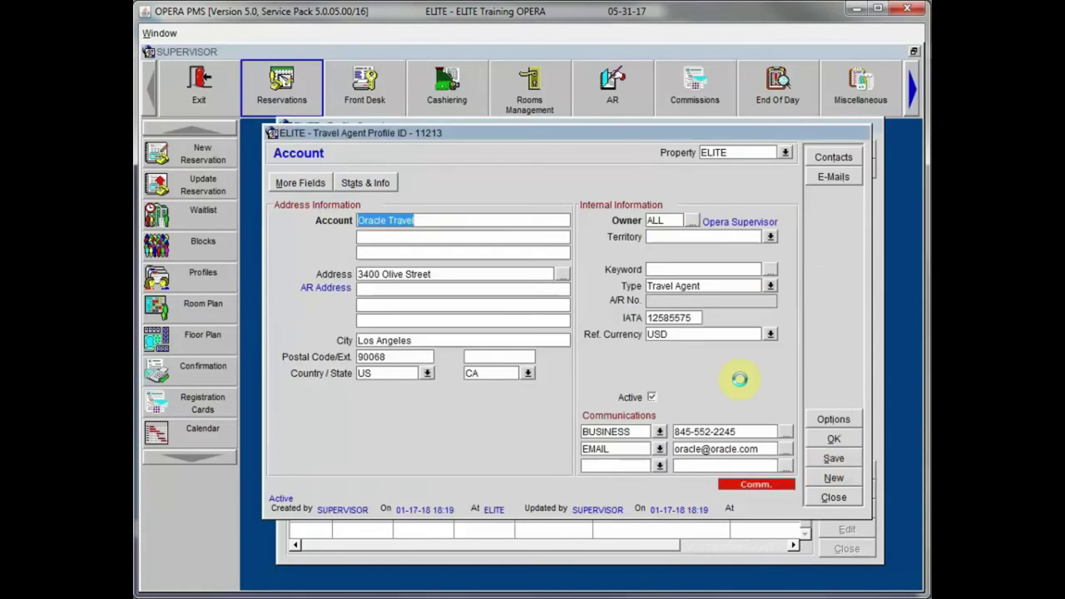
left_click(374, 184)
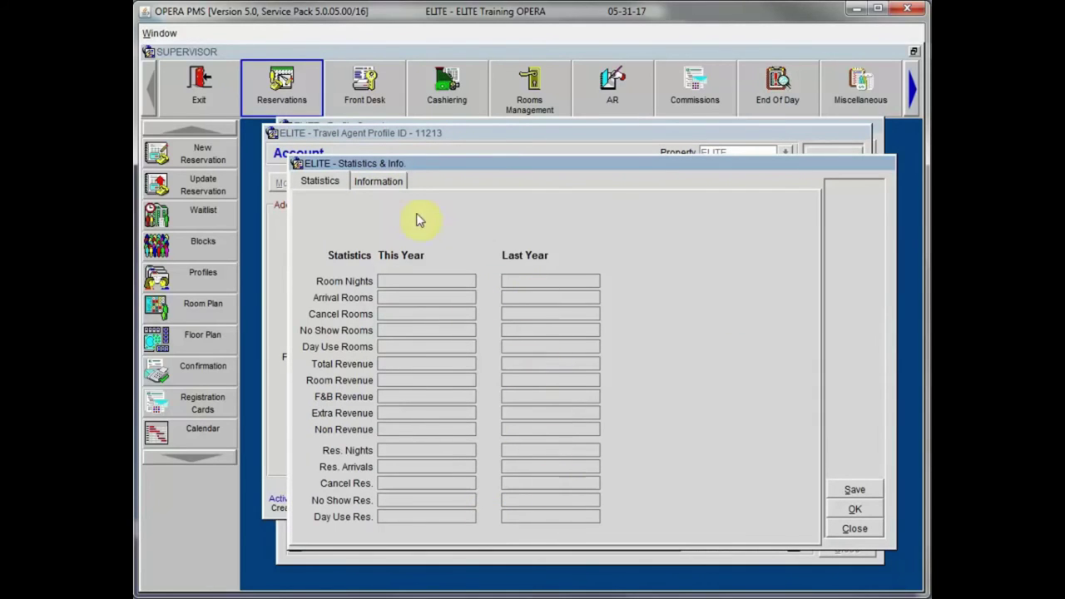
Step: Show the Information page of the Statistics & Info window
left_click(379, 183)
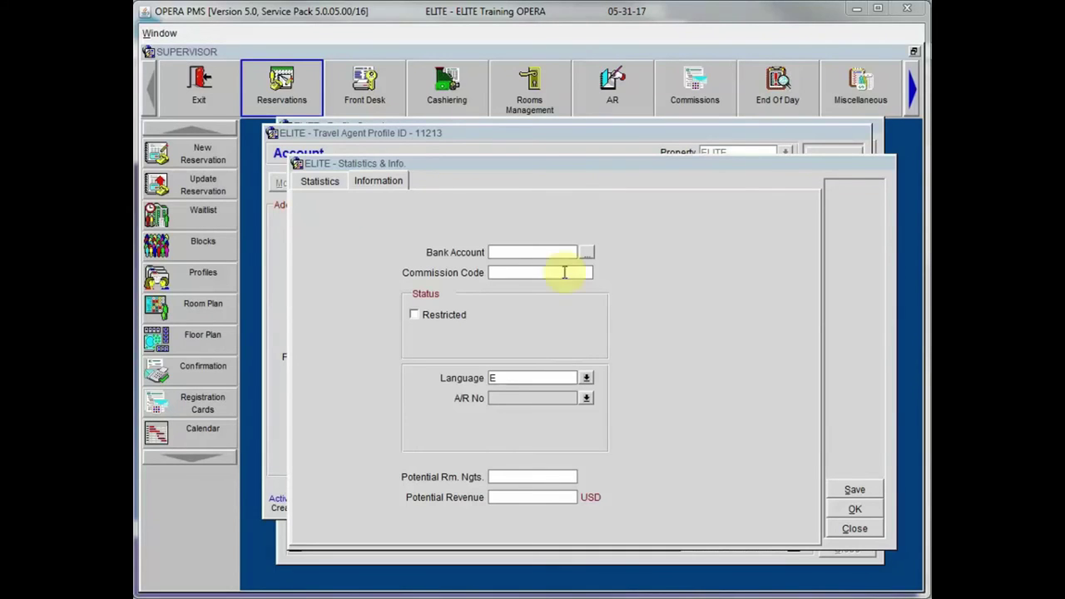
Step: Start a new ELITE commission record with the EFT - Property Commission Processing bank account
left_click(587, 251)
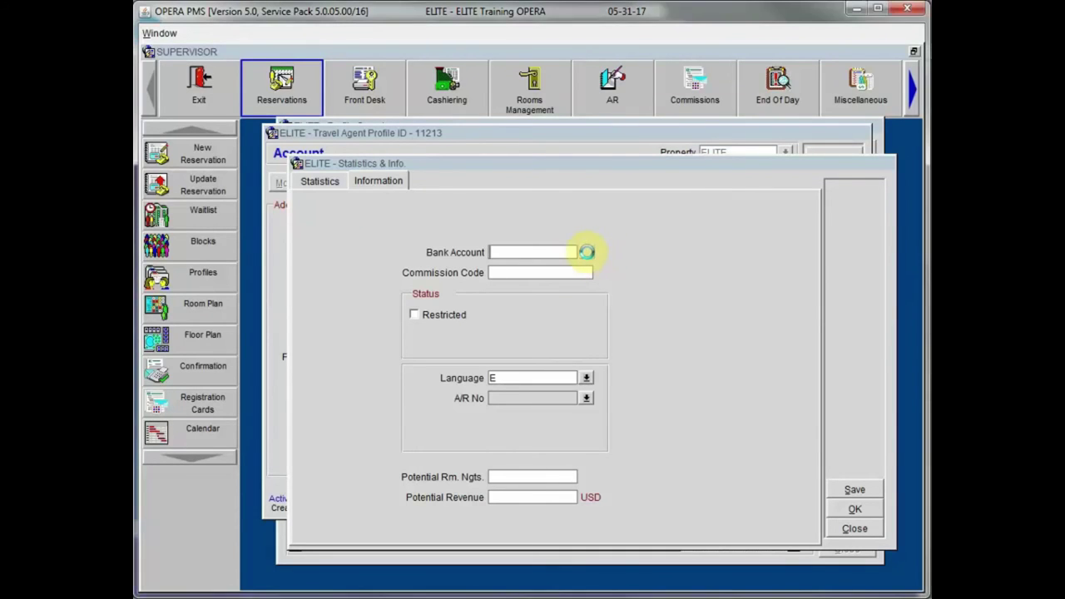
left_click(795, 398)
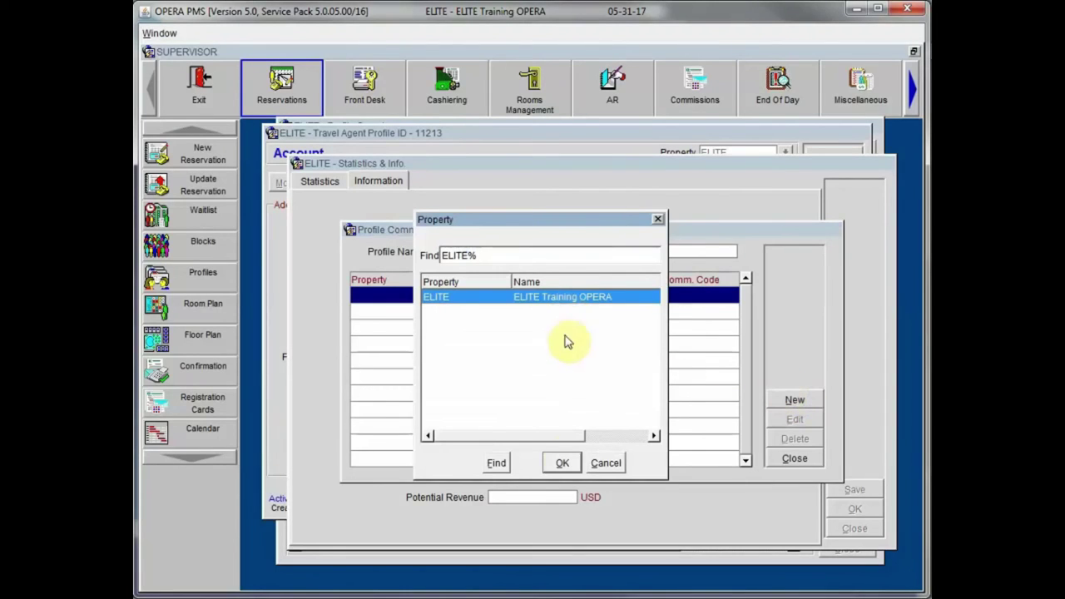
left_click(563, 463)
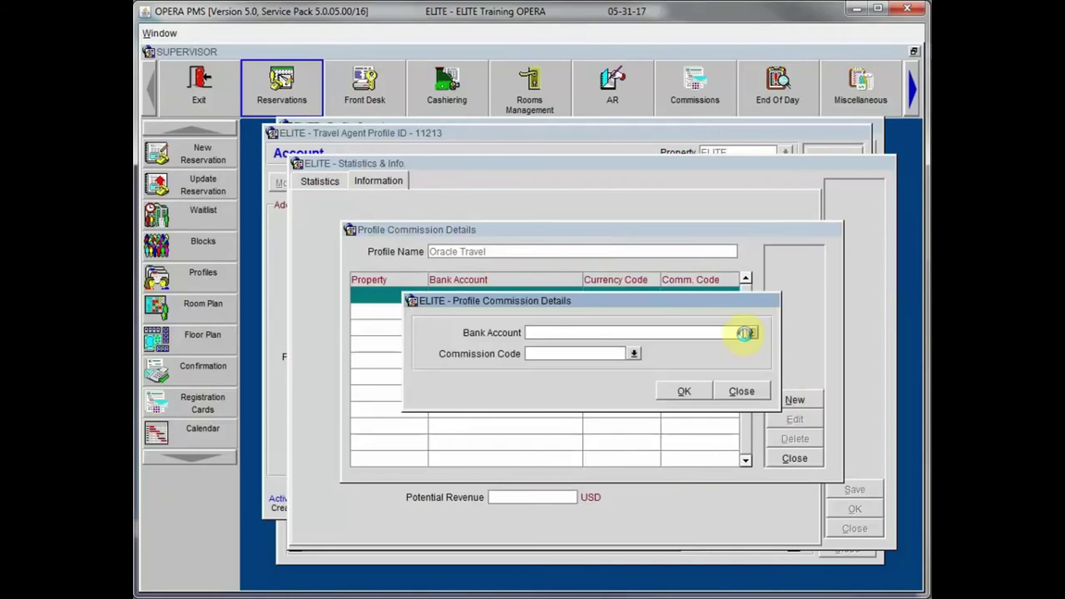
left_click(746, 333)
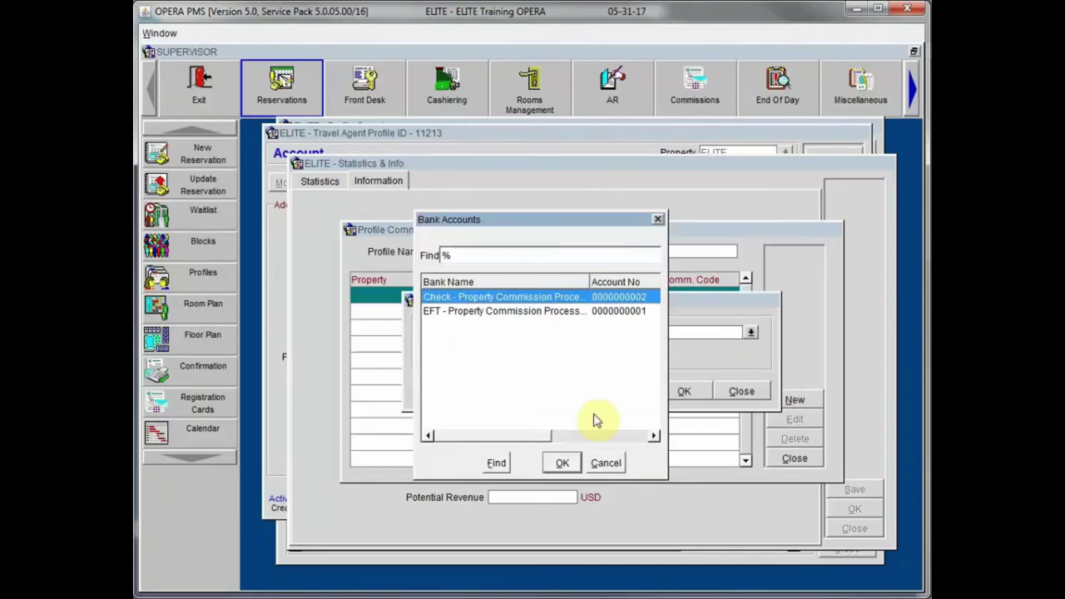
left_click(528, 310)
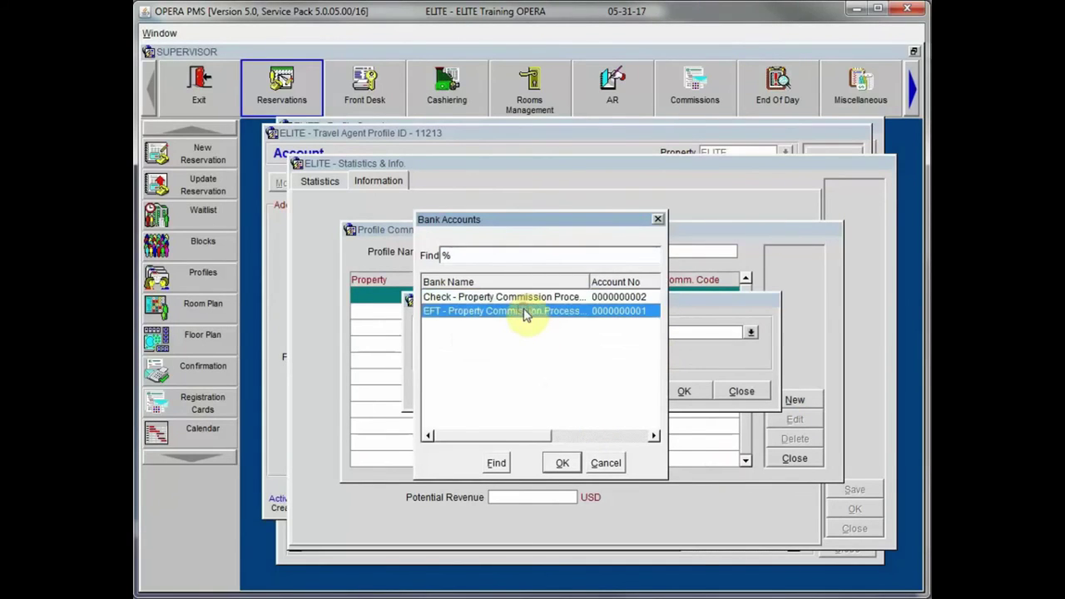
left_click(562, 463)
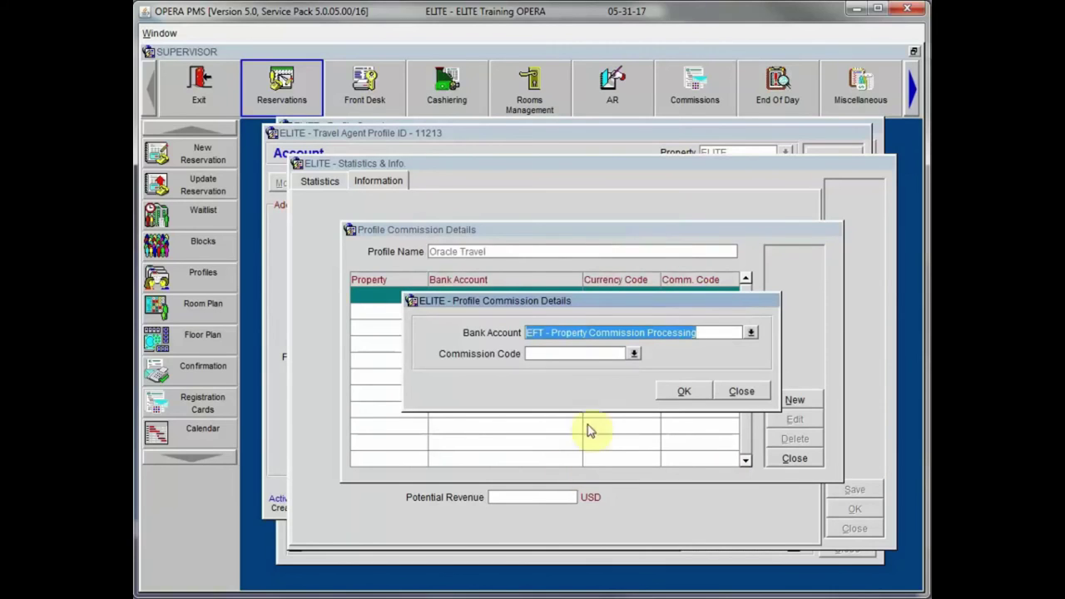
Step: Assign the 10% commission code, save the record, and accept Stats & Info back to the profile
left_click(634, 355)
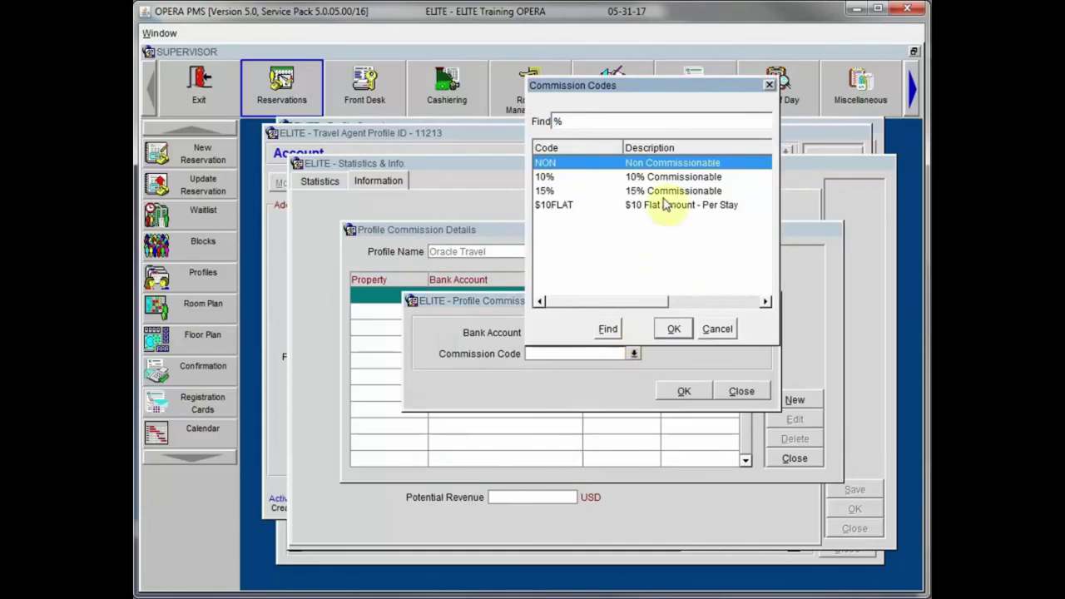
left_click(666, 178)
left_click(674, 329)
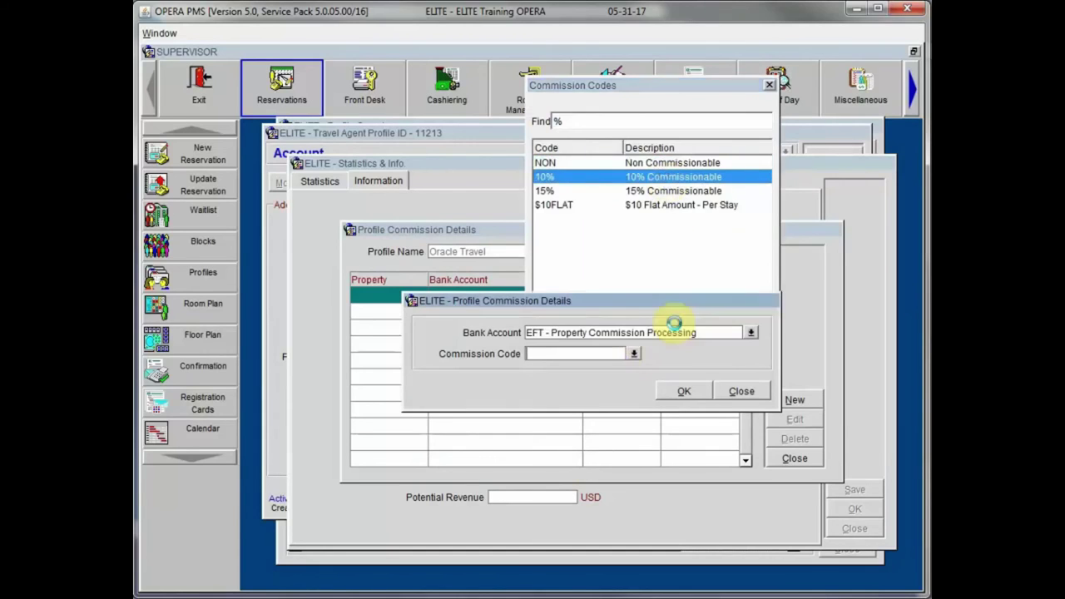
left_click(684, 392)
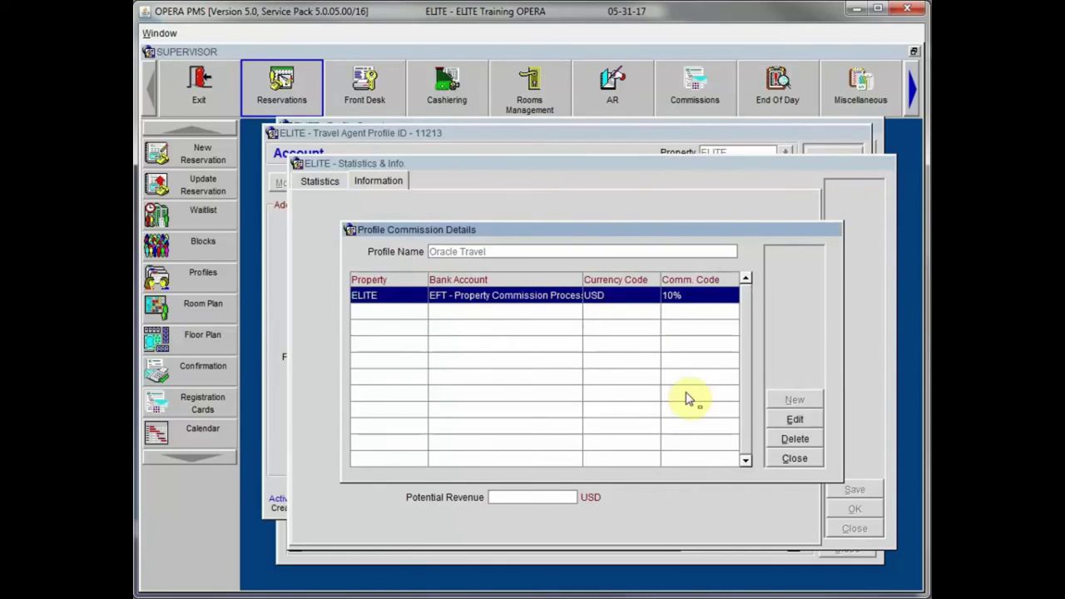
left_click(792, 459)
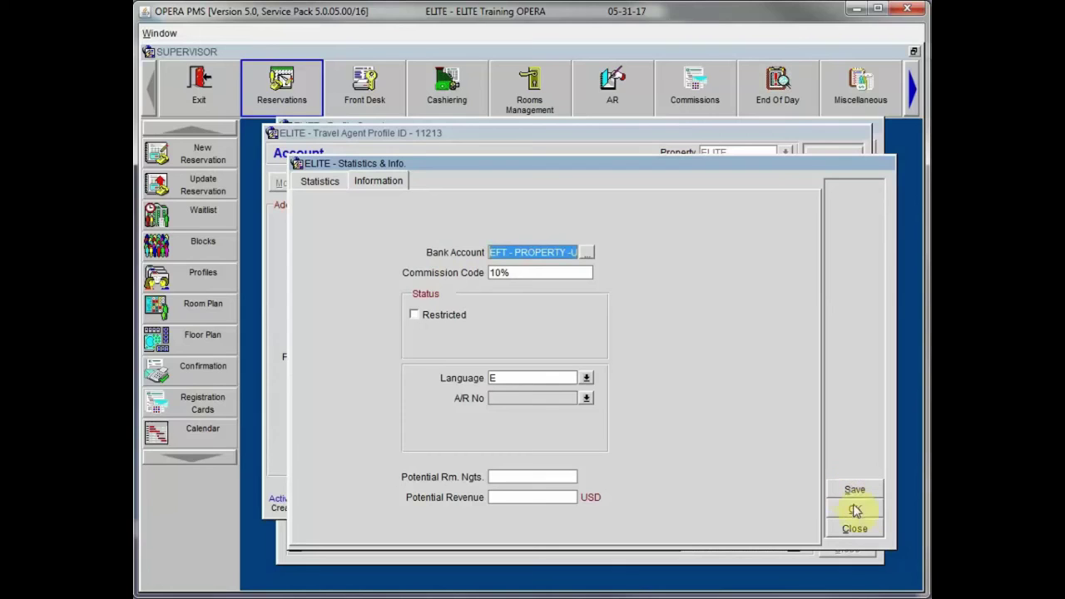
left_click(856, 513)
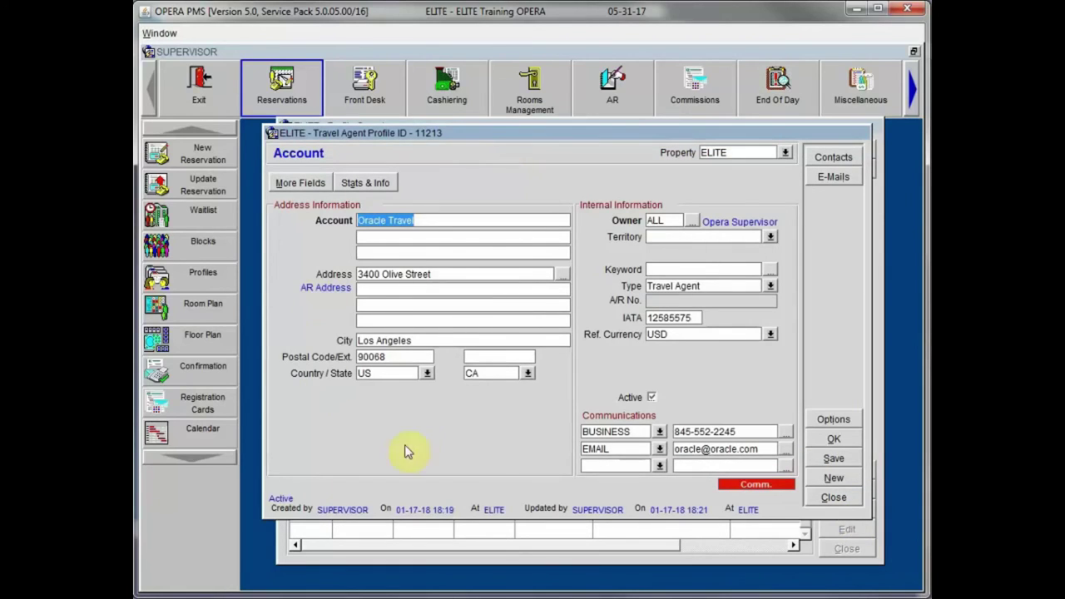
left_click(509, 458)
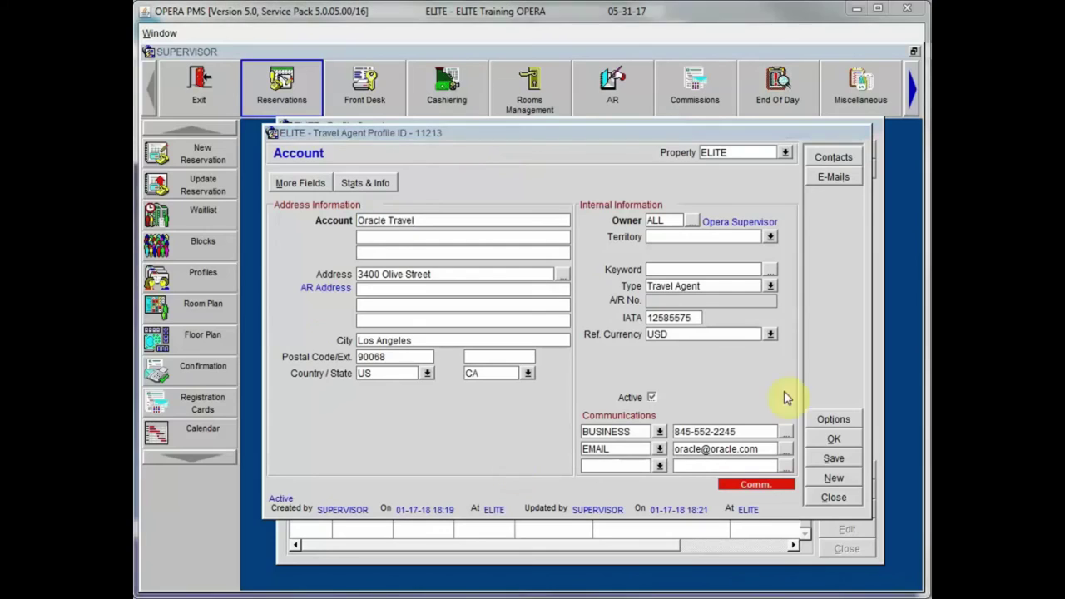
left_click(834, 420)
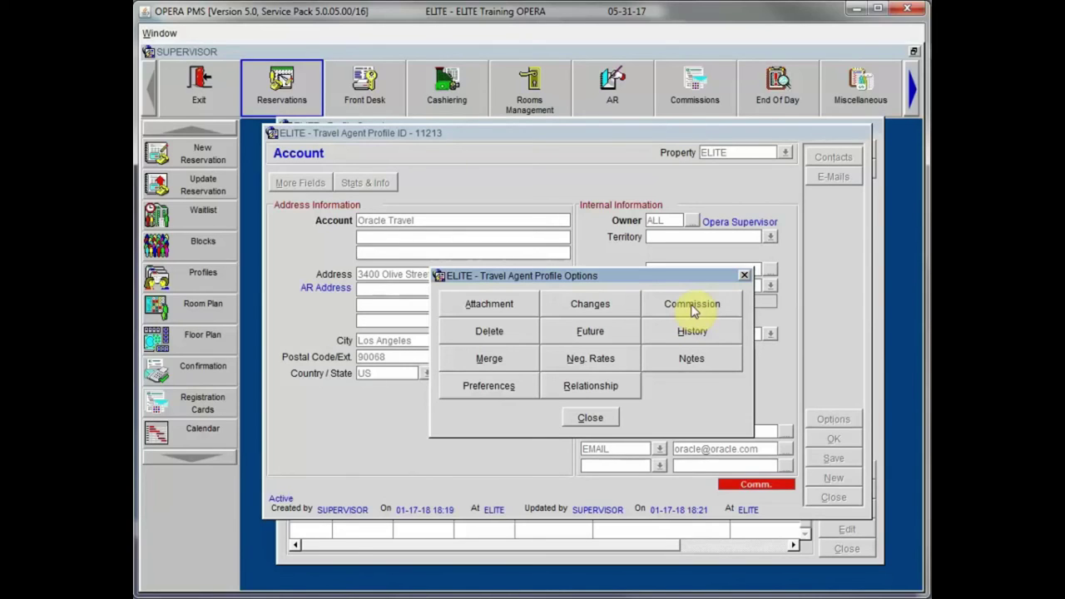
left_click(692, 304)
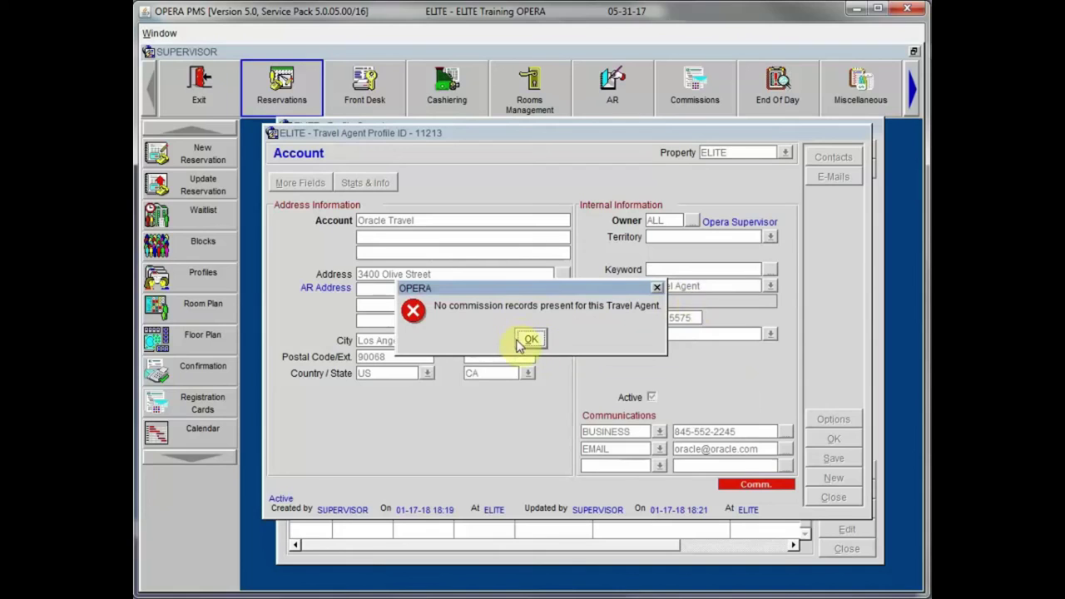
left_click(530, 341)
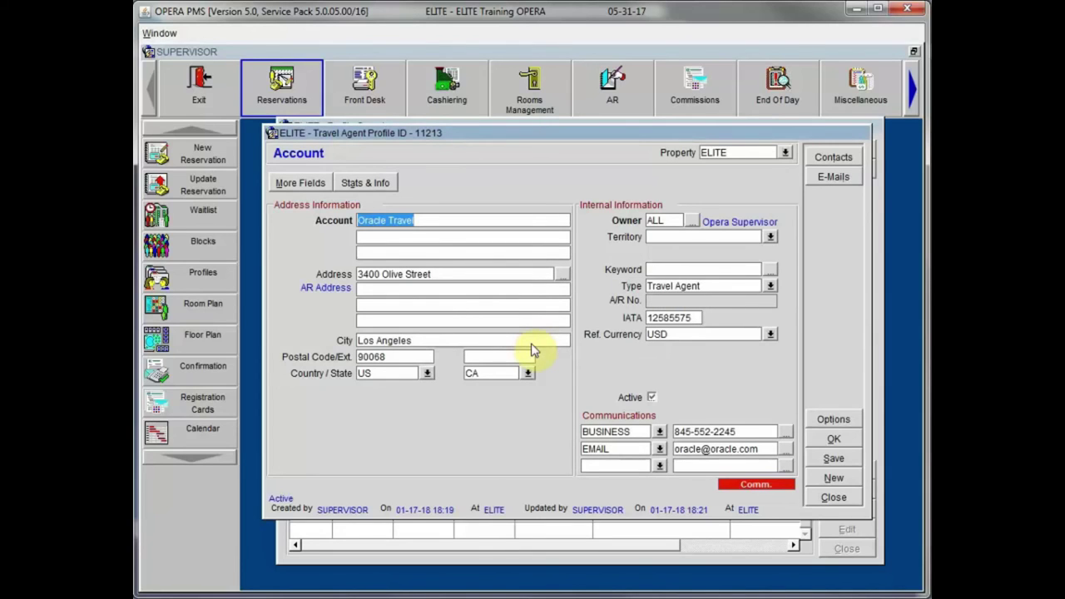
Step: Dismiss the Profile Options box and close the Oracle Travel agent profile
left_click(841, 419)
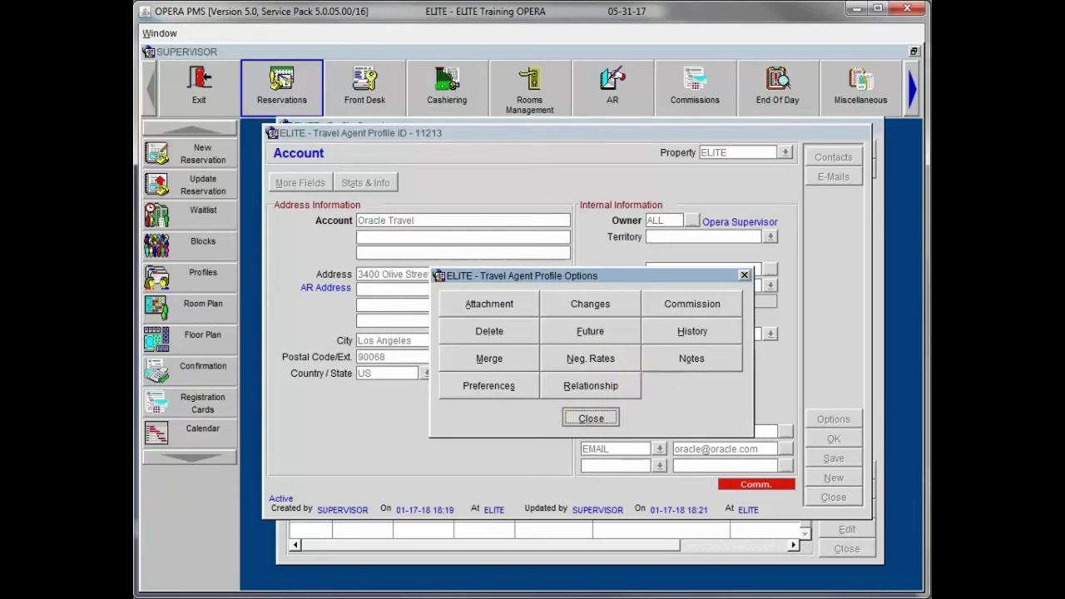
left_click(590, 418)
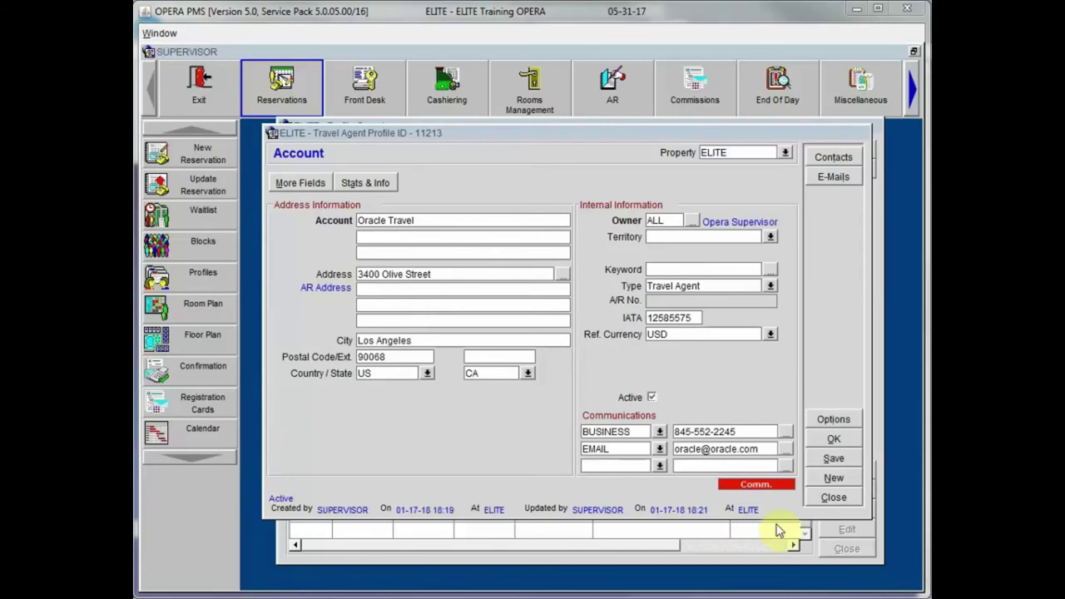
left_click(833, 496)
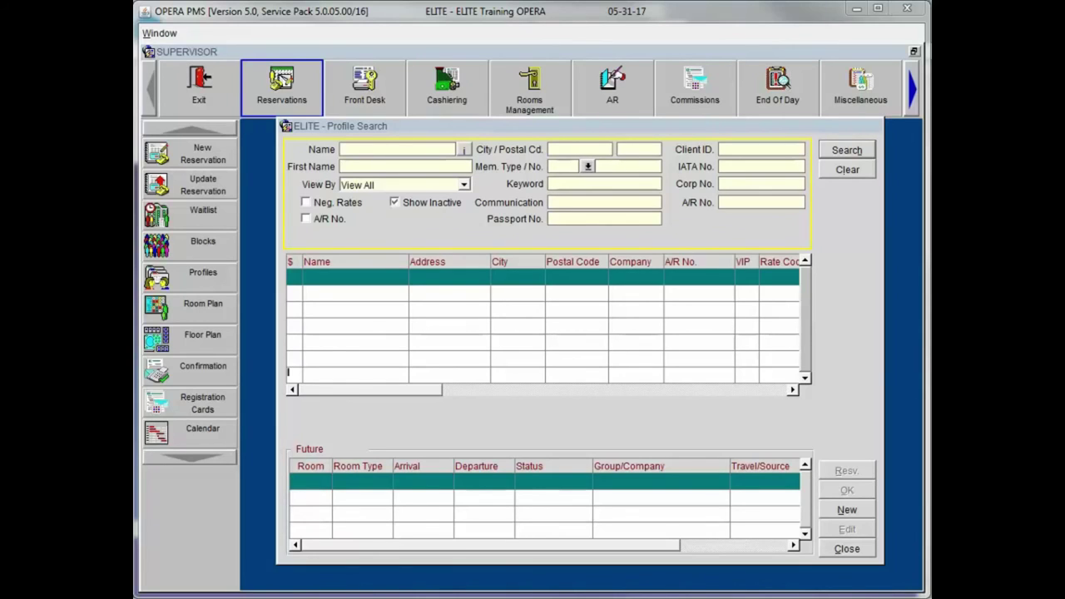
Step: Search profiles for the booker's surname and, finding none, start a new Source-type profile
left_click(423, 151)
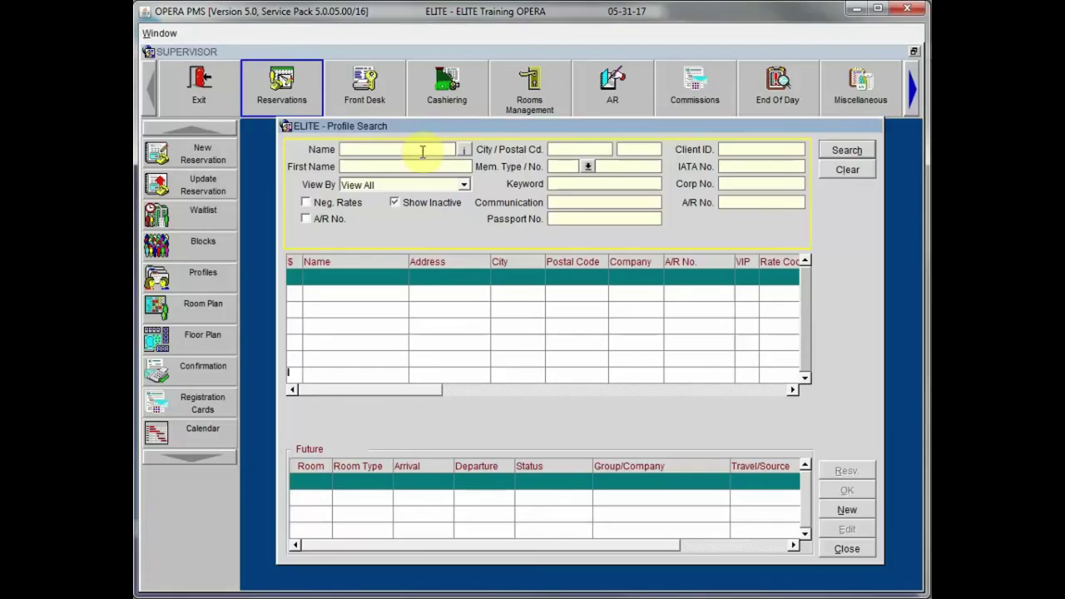
type("Simpson")
key("Return")
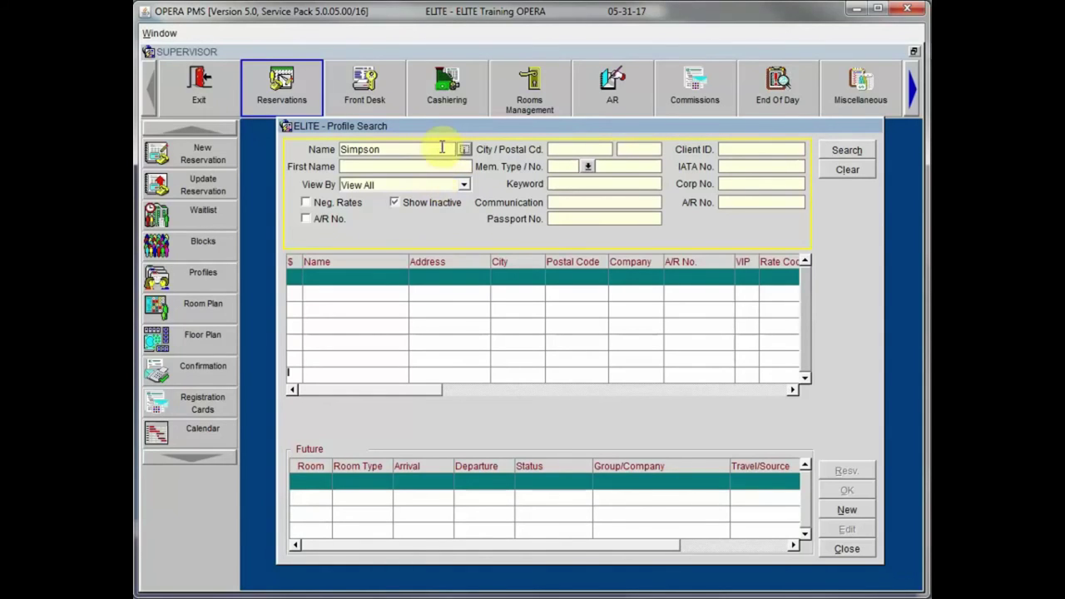
left_click(848, 150)
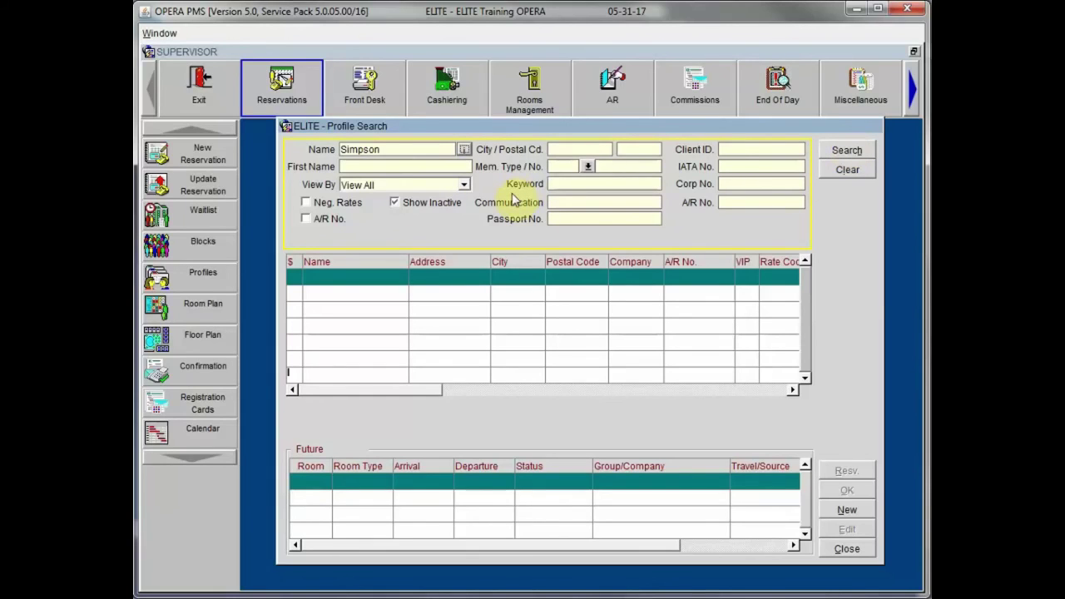
left_click(848, 511)
left_click(558, 352)
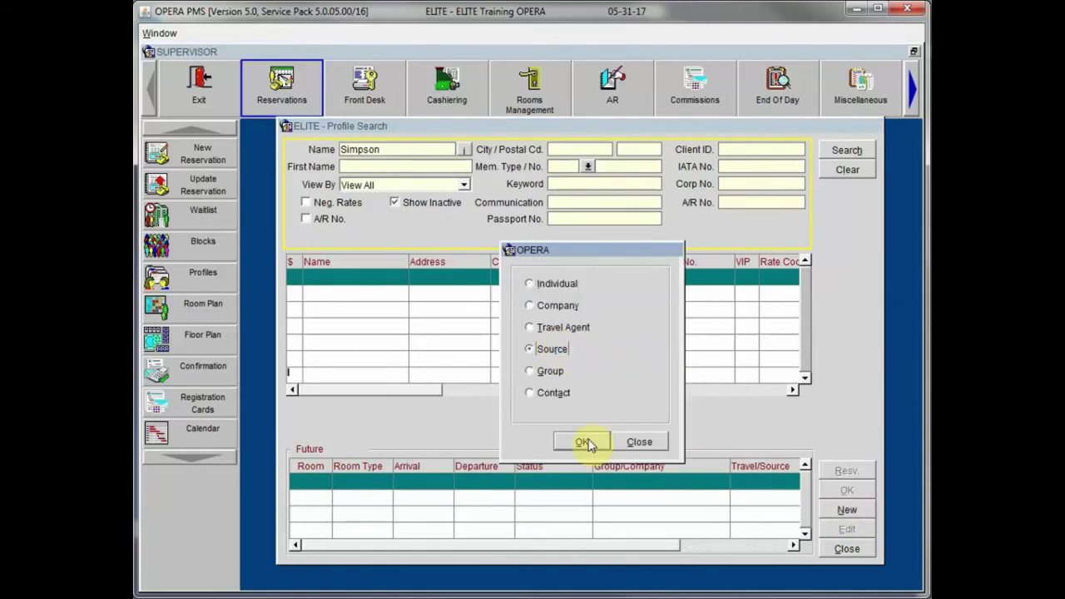
Step: Fill the new Source profile with the booker's name, 'Travel Booker for Oracle Travel', and her street address and postal code
left_click(583, 441)
left_click_drag(414, 55, 520, 129)
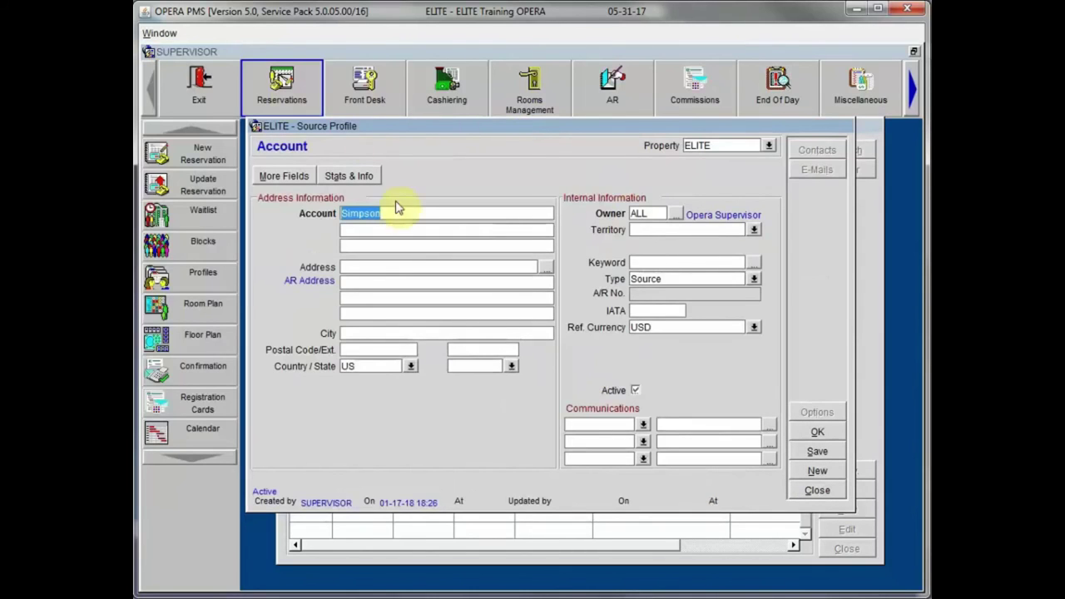
left_click_drag(398, 211, 309, 209)
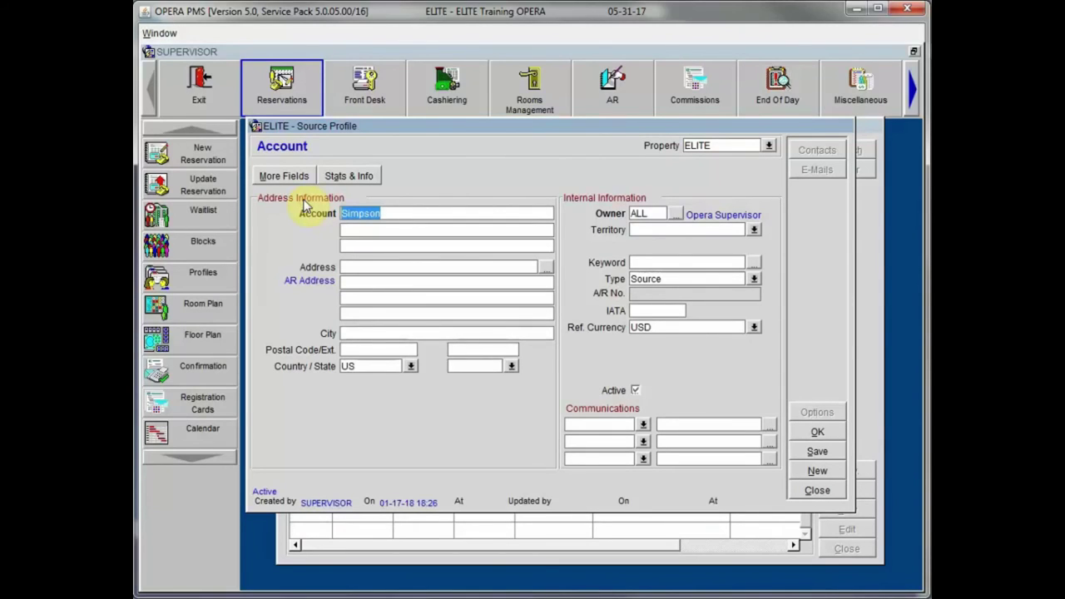
type("Mar")
key("BackSpace")
key("BackSpace")
key("BackSpace")
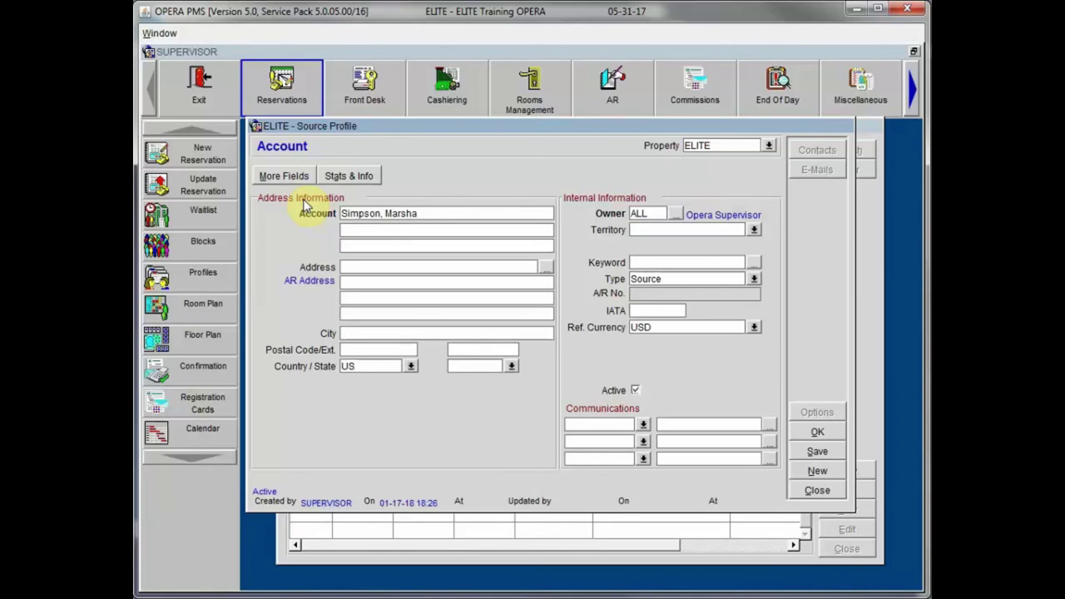
key("Tab")
type("Travel Booker")
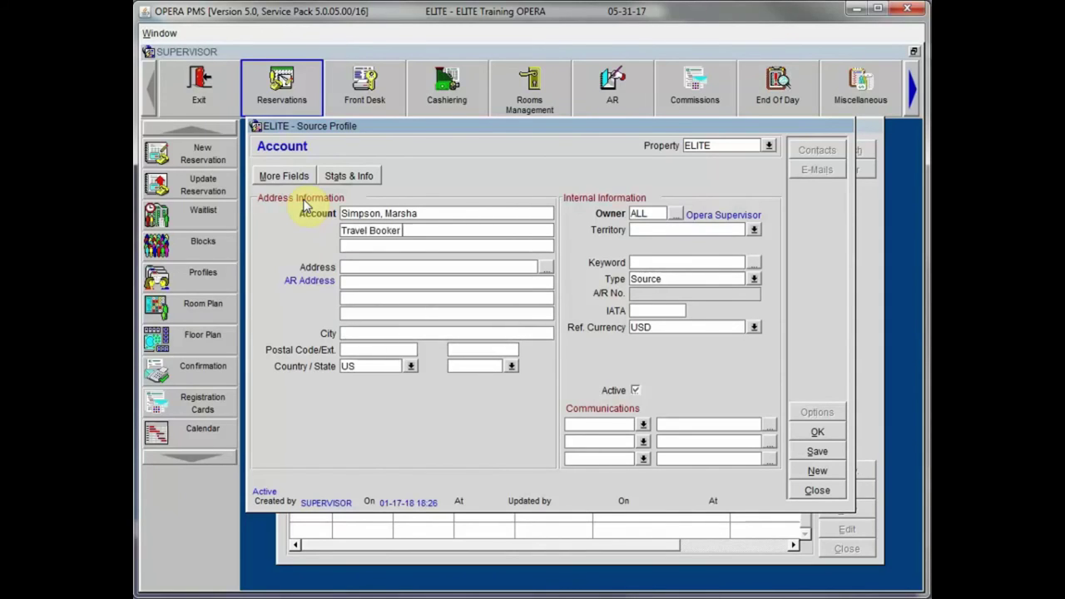
type(" for Oracle Travel")
key("Tab")
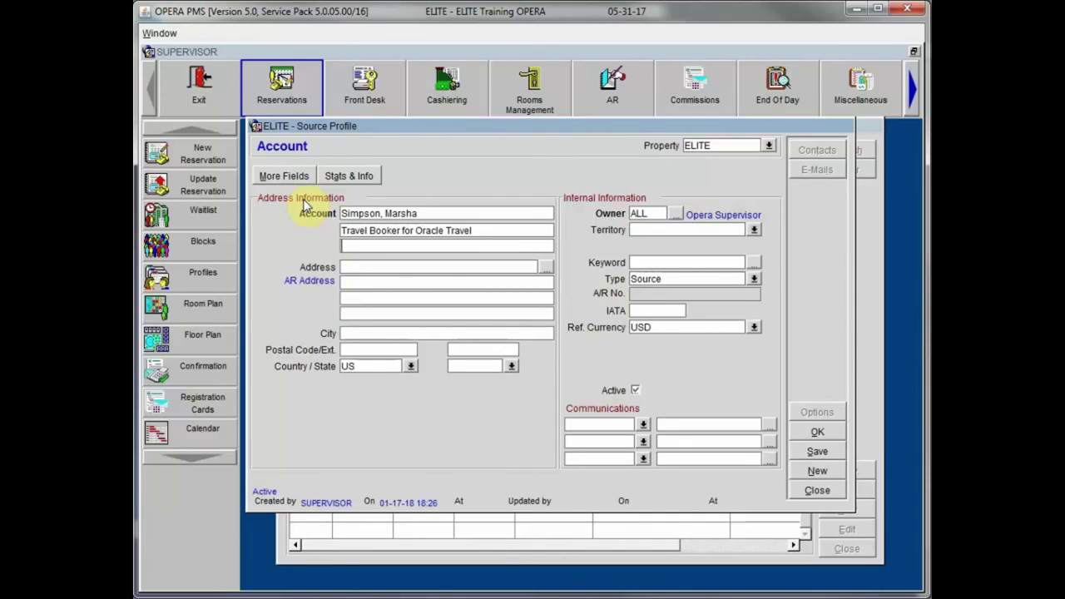
key("Tab")
key("Tab")
key("Tab")
key("Tab")
key("Tab")
type("21046")
key("Tab")
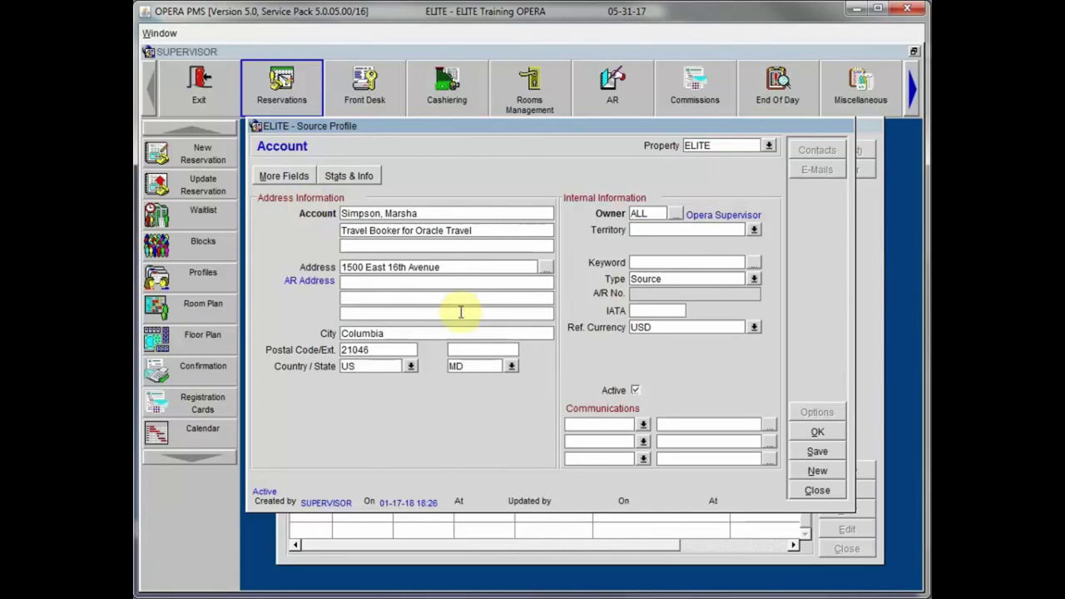
Step: Add her BUSINESS phone and EMAIL address in Communications, then save the Source profile
left_click(643, 426)
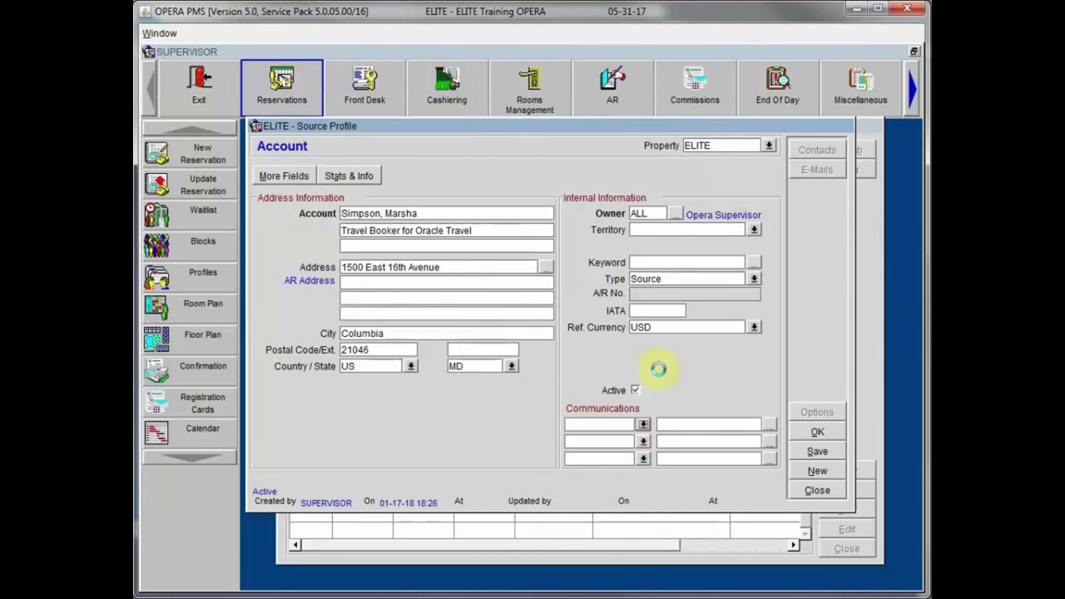
left_click(610, 289)
left_click(714, 399)
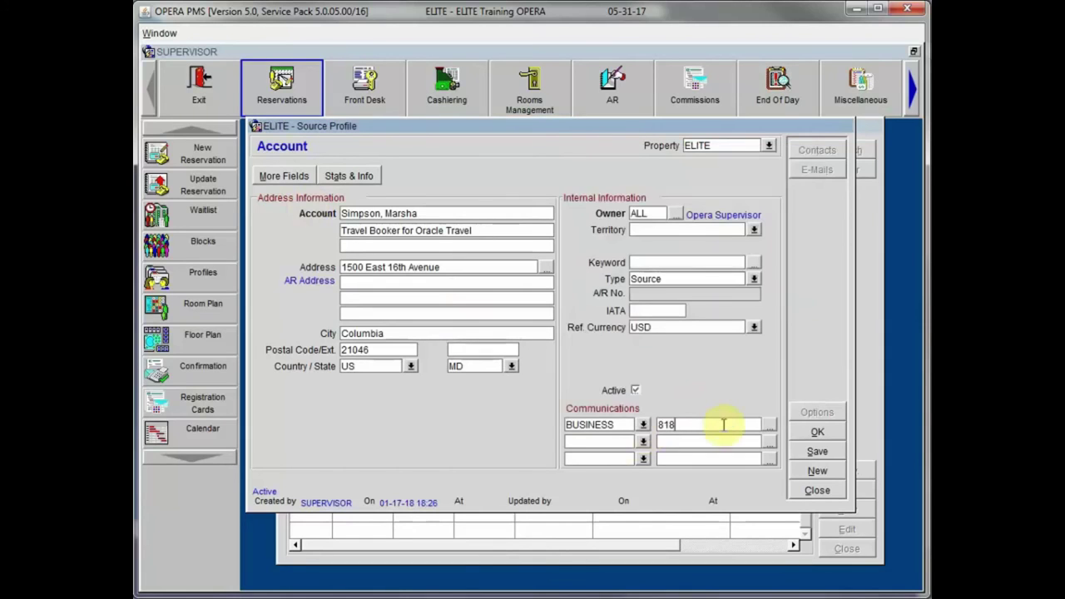
left_click(644, 441)
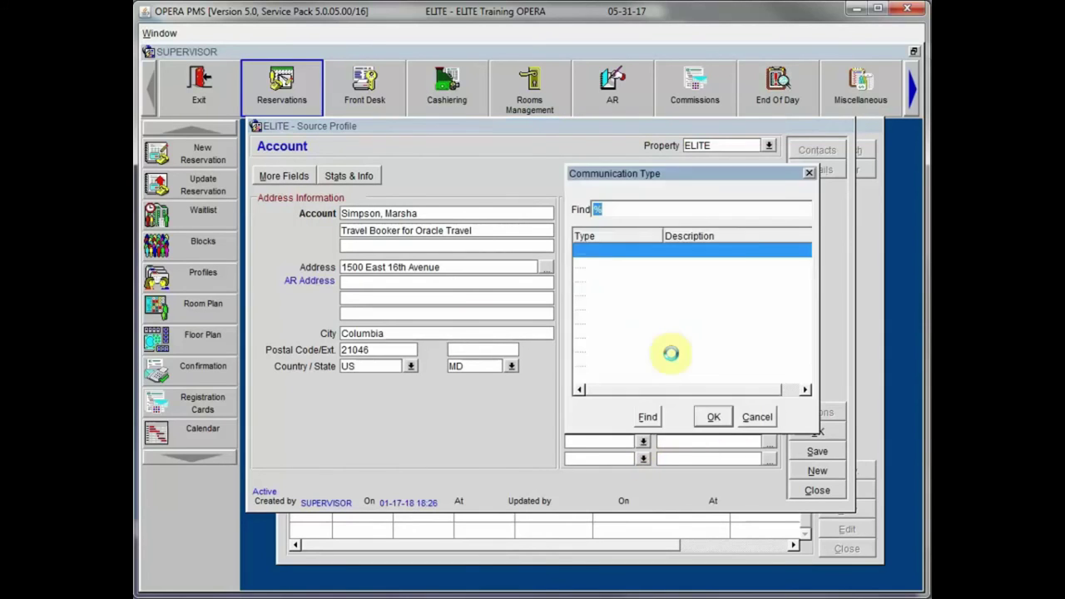
left_click(660, 364)
left_click(713, 417)
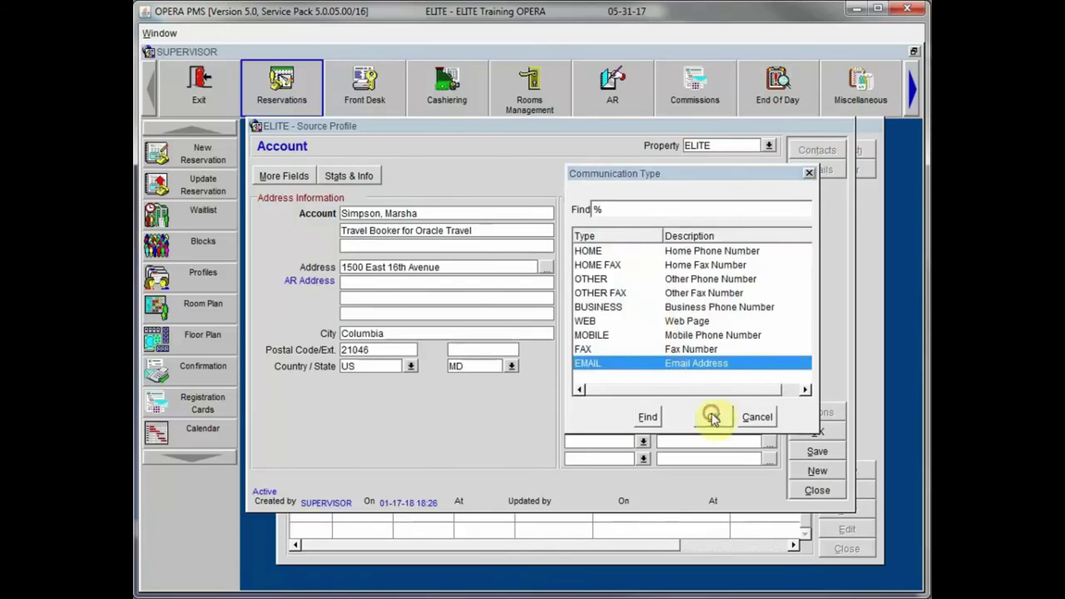
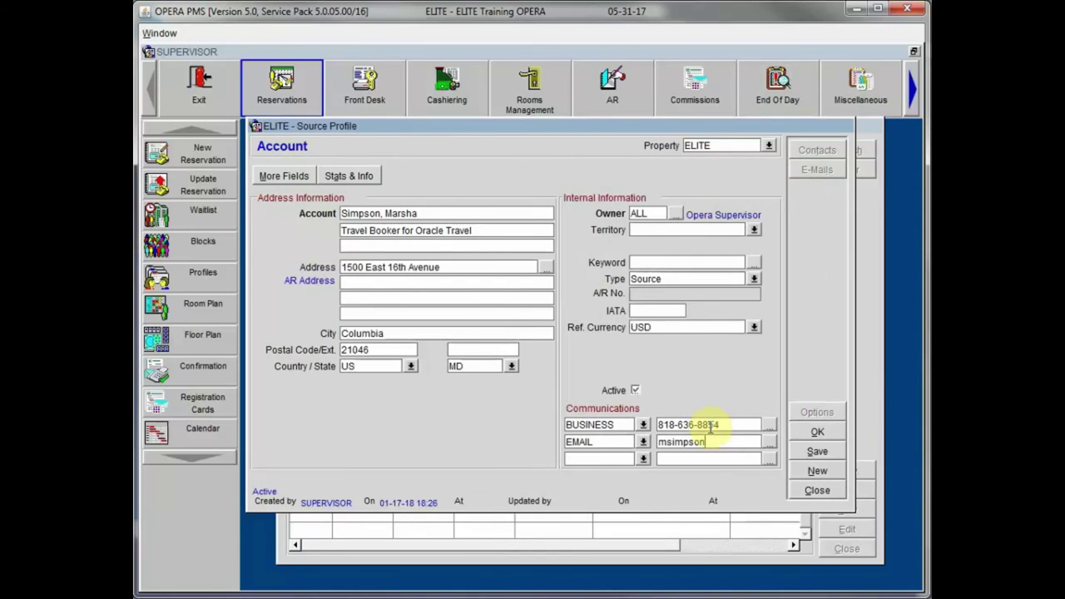
left_click(817, 451)
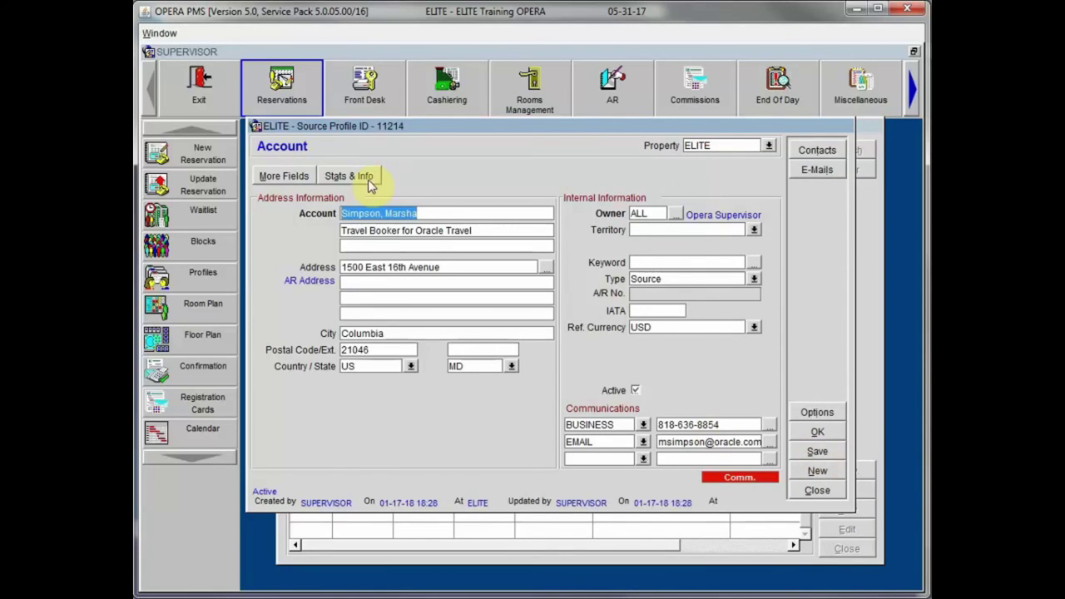
left_click(293, 179)
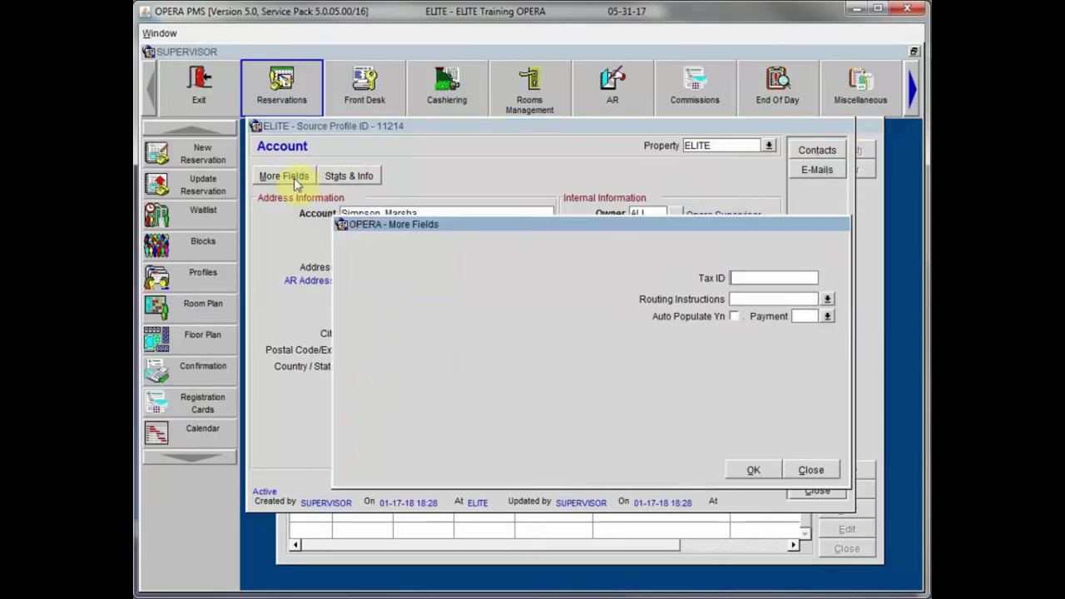
left_click(812, 471)
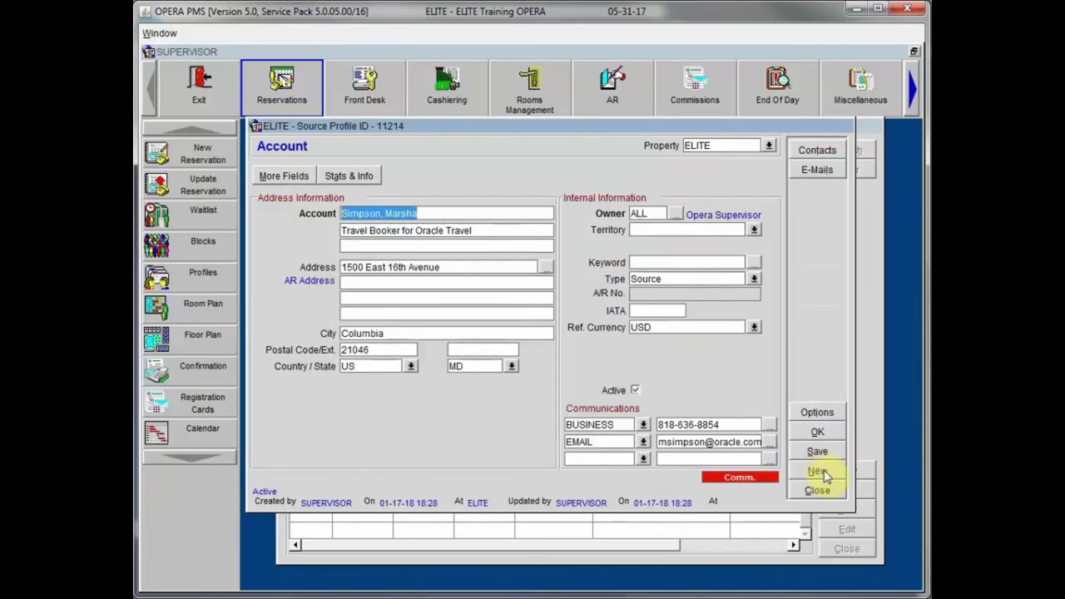
left_click(348, 175)
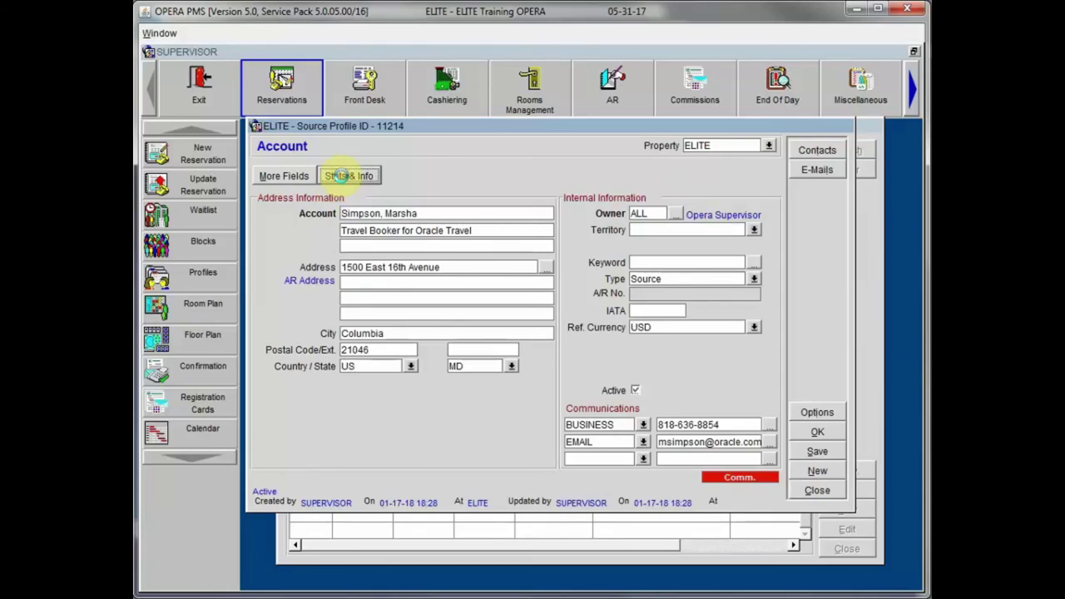
left_click(387, 185)
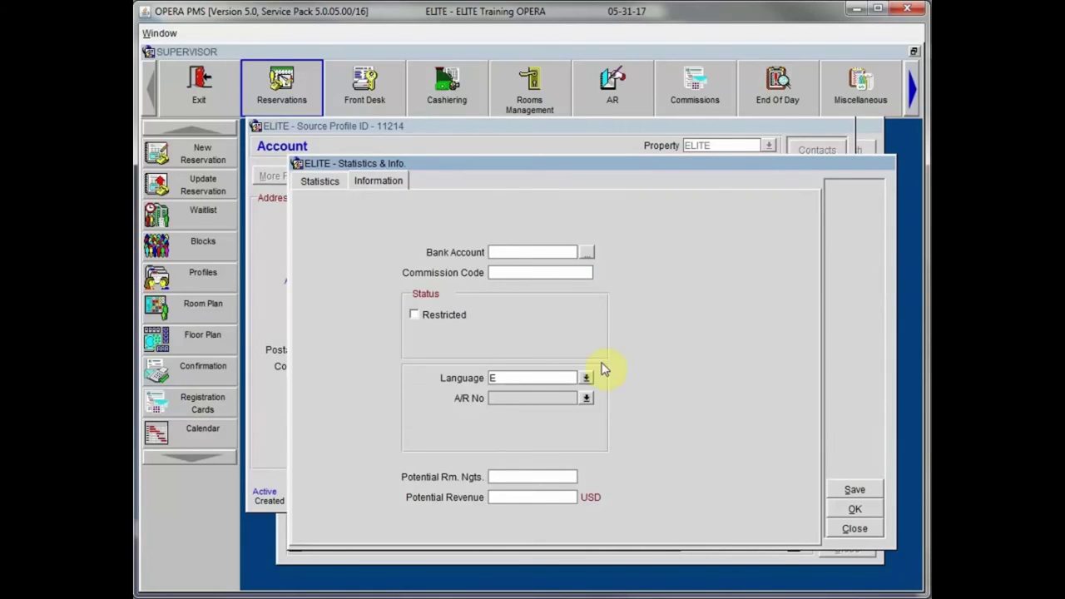
left_click(854, 530)
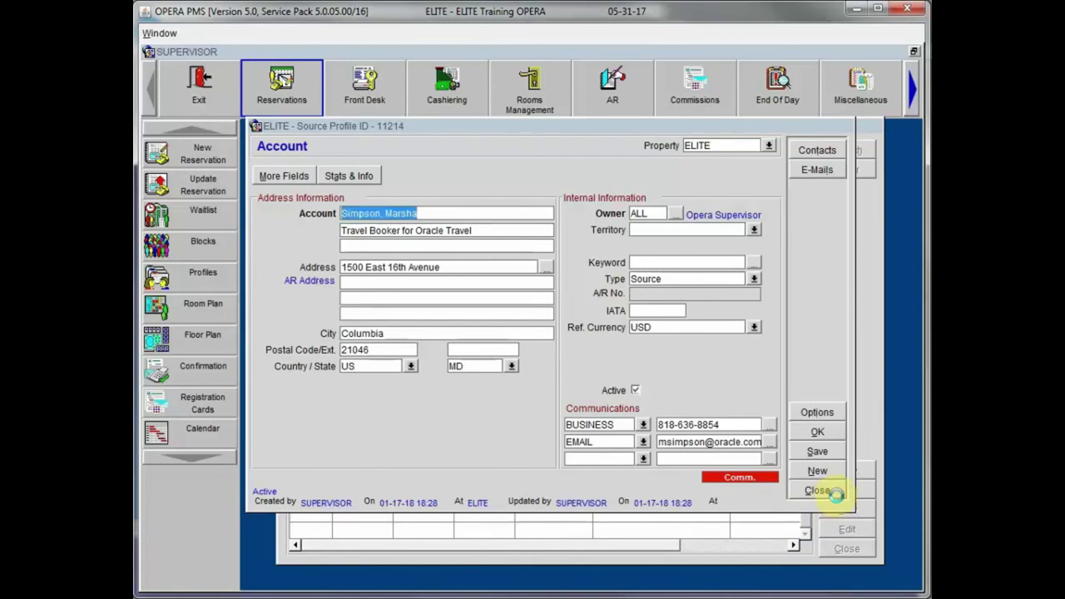
Step: Close the Source profile and run a profile search filtered to Group profiles
left_click(817, 490)
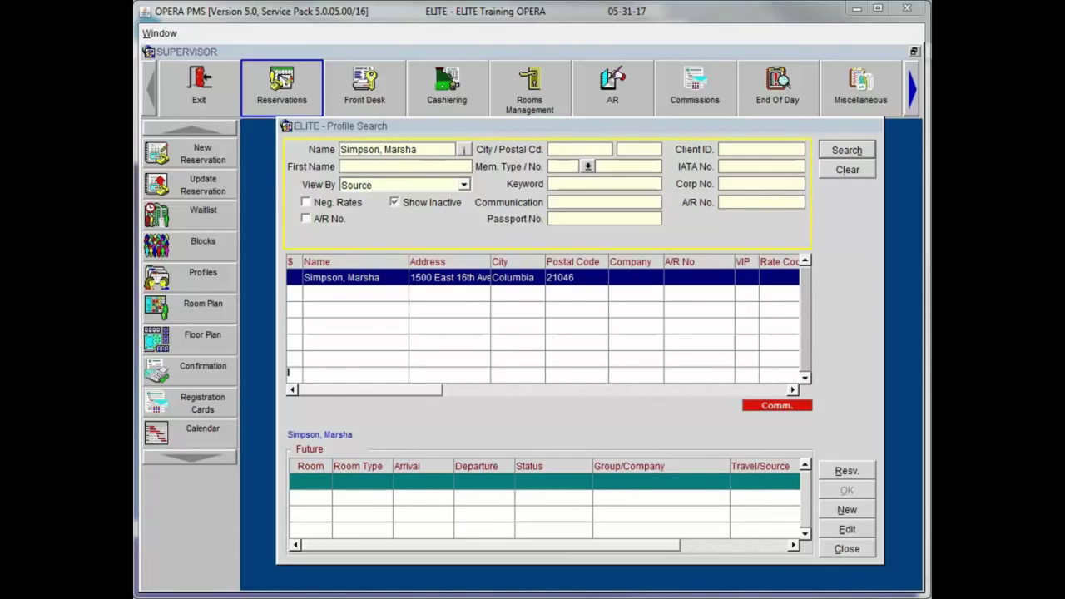
left_click(463, 185)
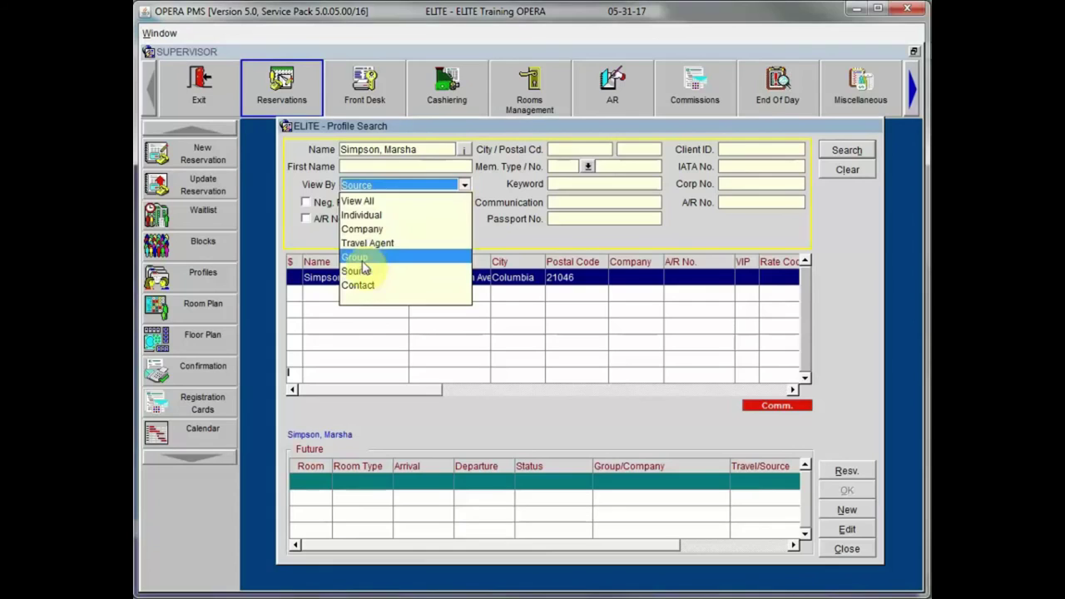
left_click(356, 258)
left_click(847, 150)
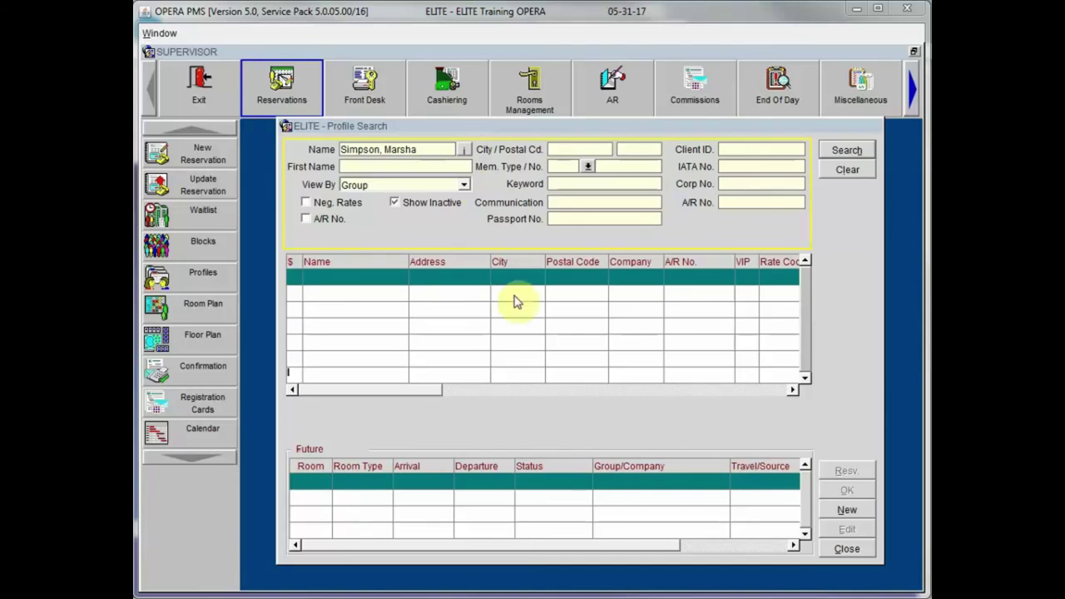
Step: Change the View By profile-type filter from Group to View All
left_click(464, 184)
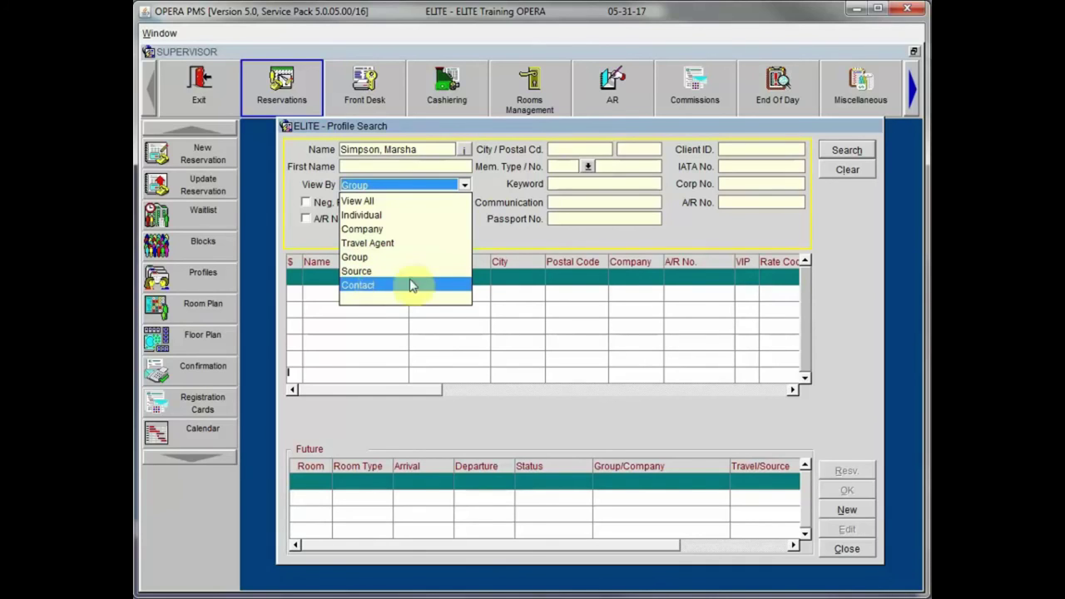
left_click(516, 126)
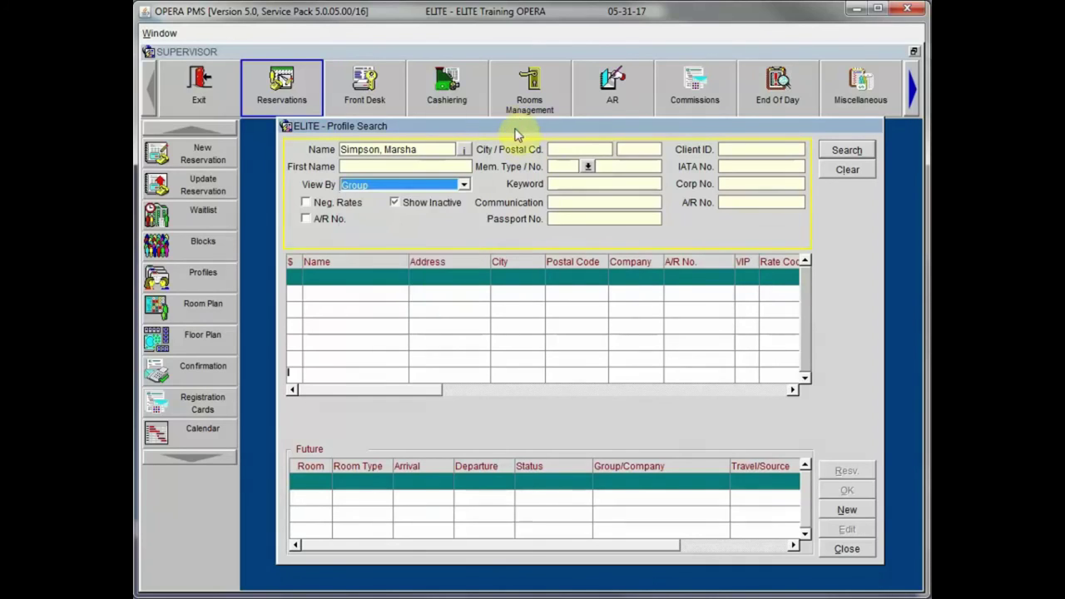
left_click(424, 150)
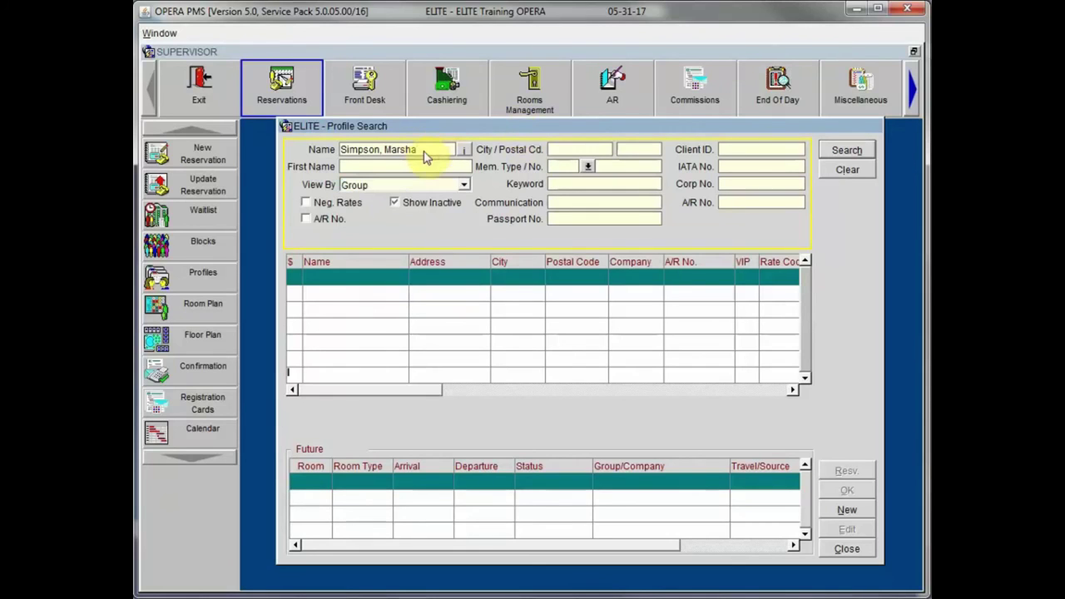
left_click(463, 184)
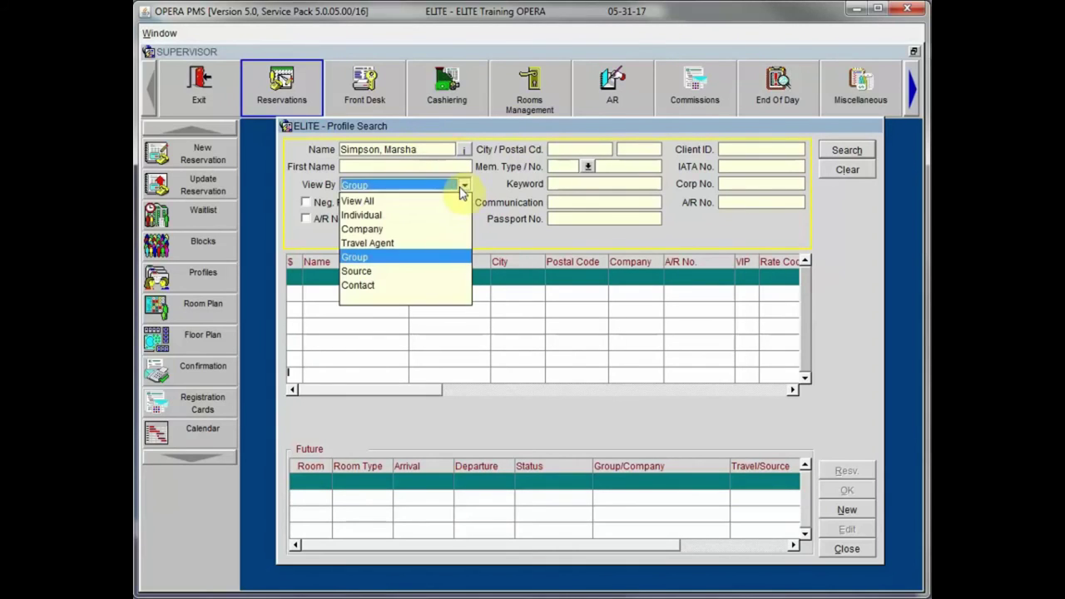
left_click(449, 200)
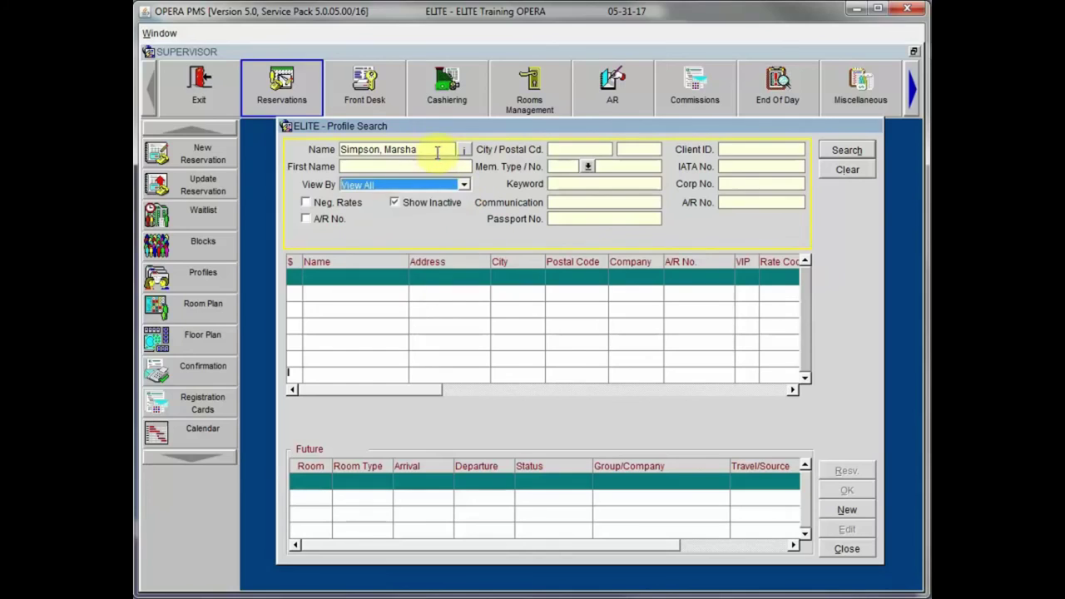
Step: Search profiles for the name 'oracle'
left_click(434, 150)
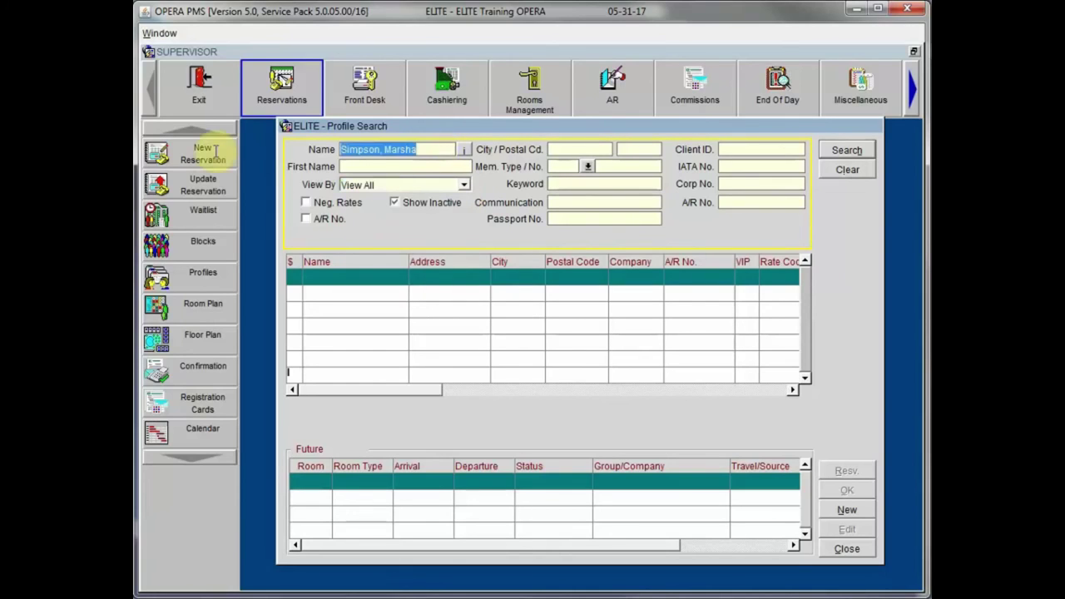
type("oracle")
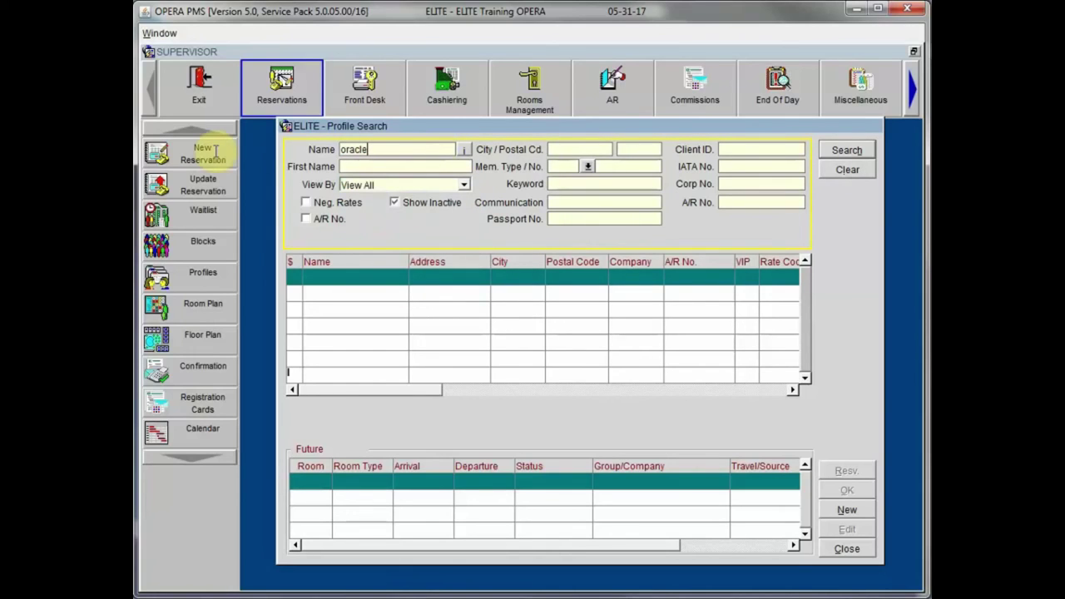
left_click(845, 151)
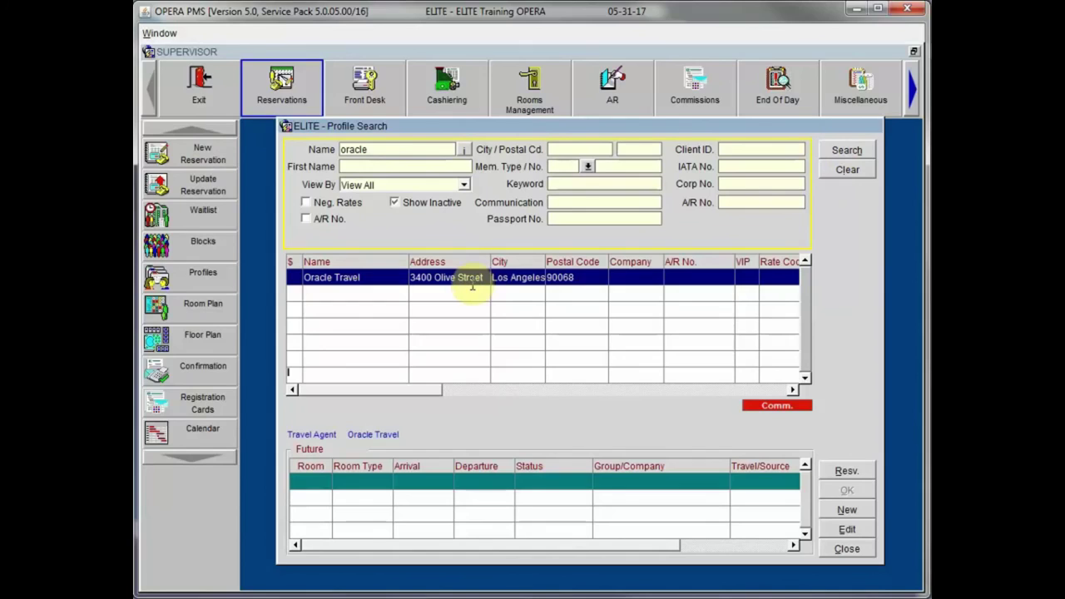
Step: Run a wildcard surname search for '%Han'
left_click(386, 150)
key("BackSpace")
key("BackSpace")
key("BackSpace")
key("BackSpace")
key("BackSpace")
key("BackSpace")
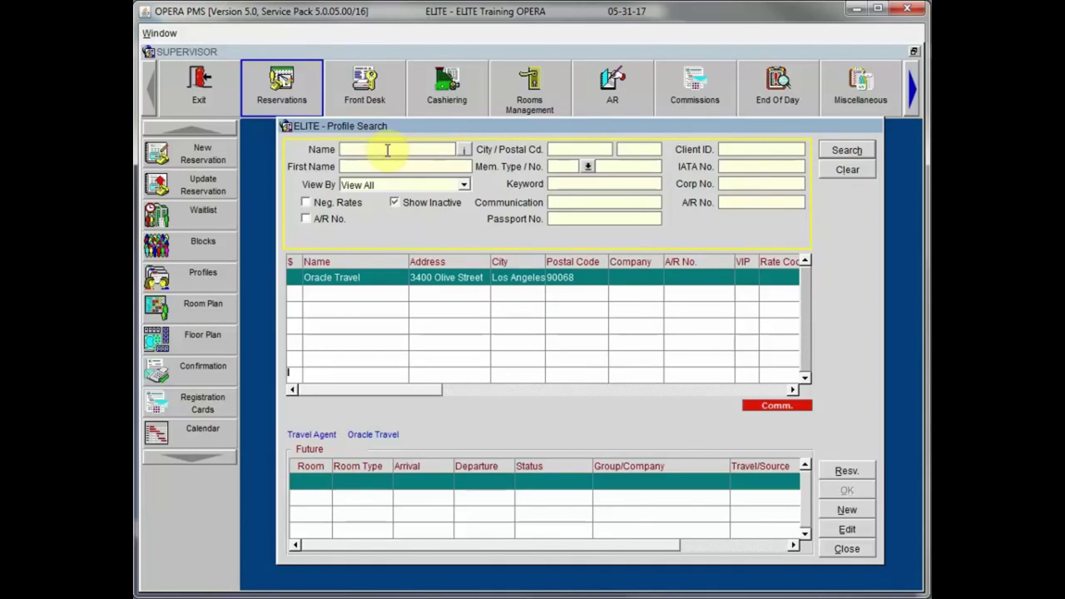
type("%Han")
left_click(849, 149)
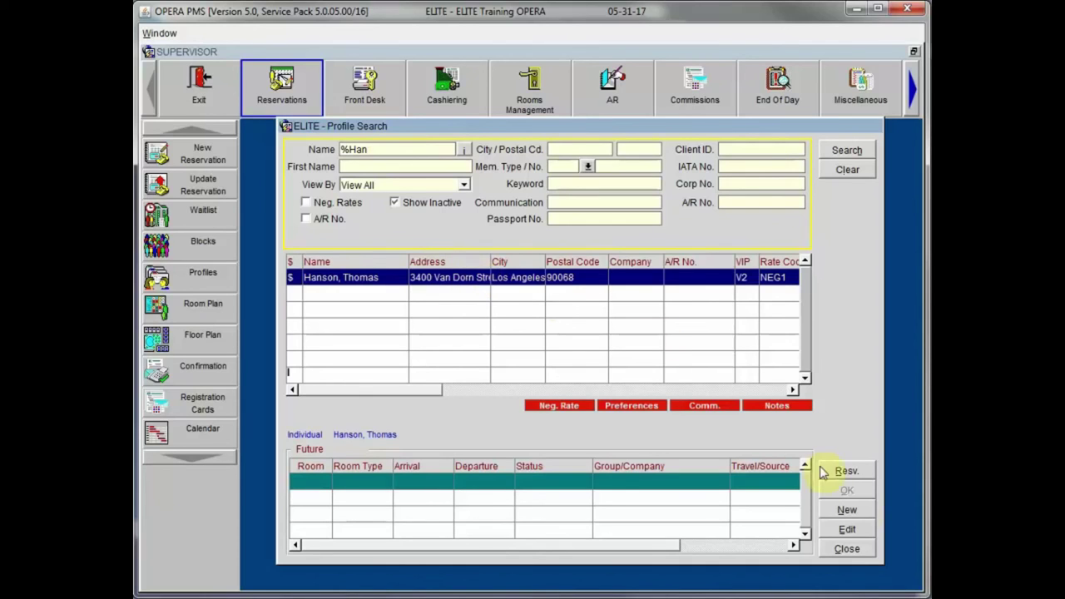
left_click(829, 529)
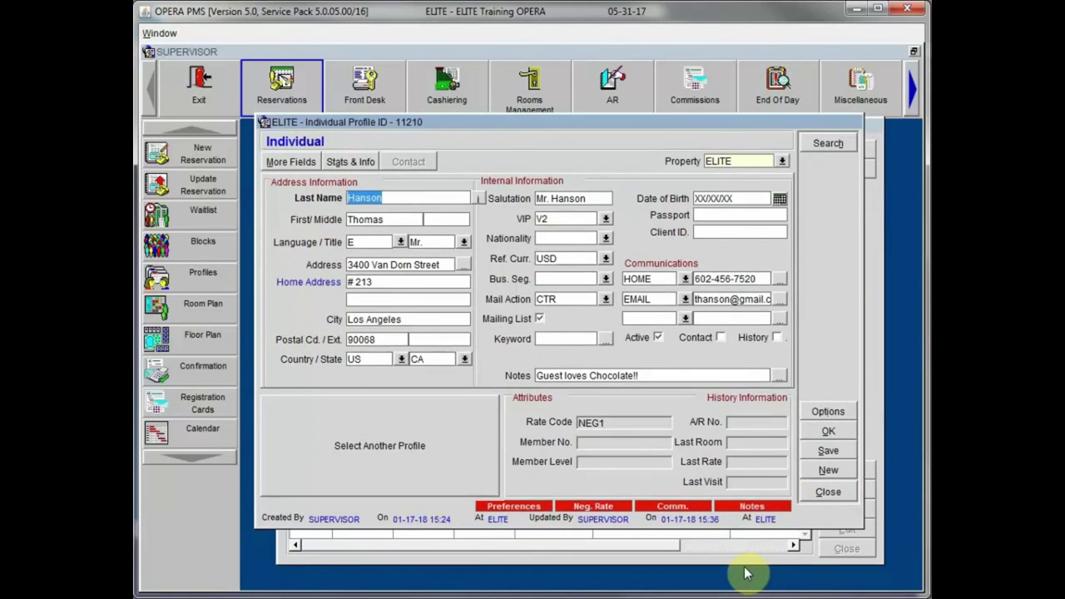
left_click(826, 411)
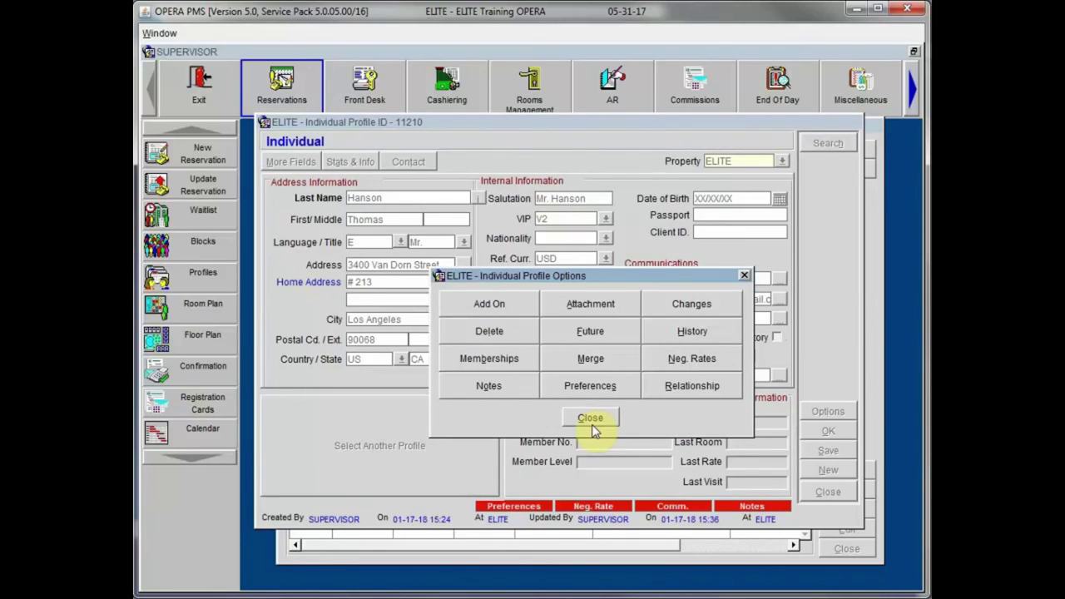
left_click(591, 419)
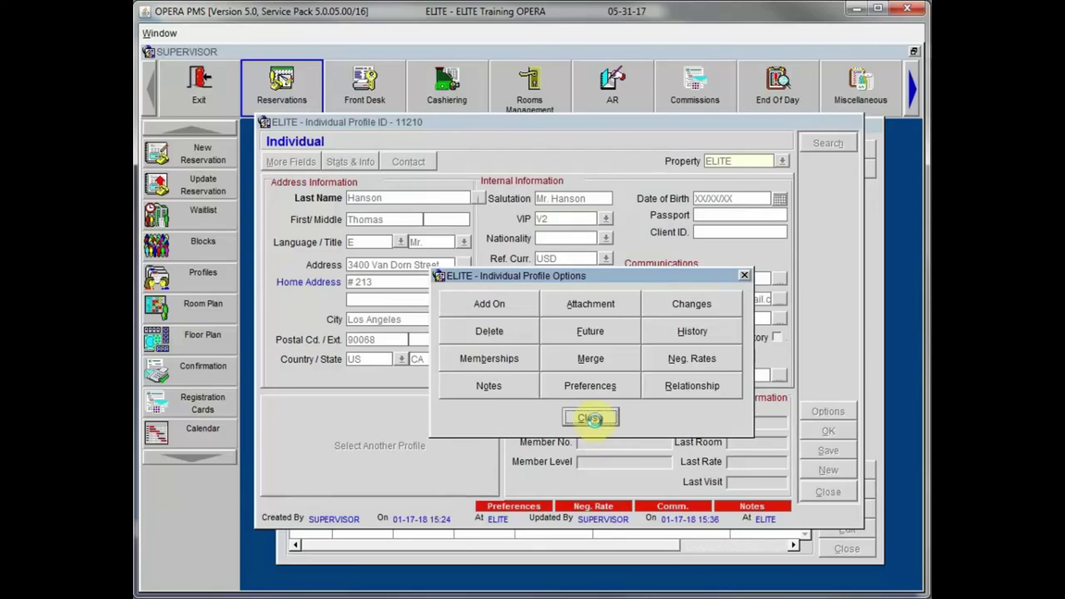
left_click(830, 491)
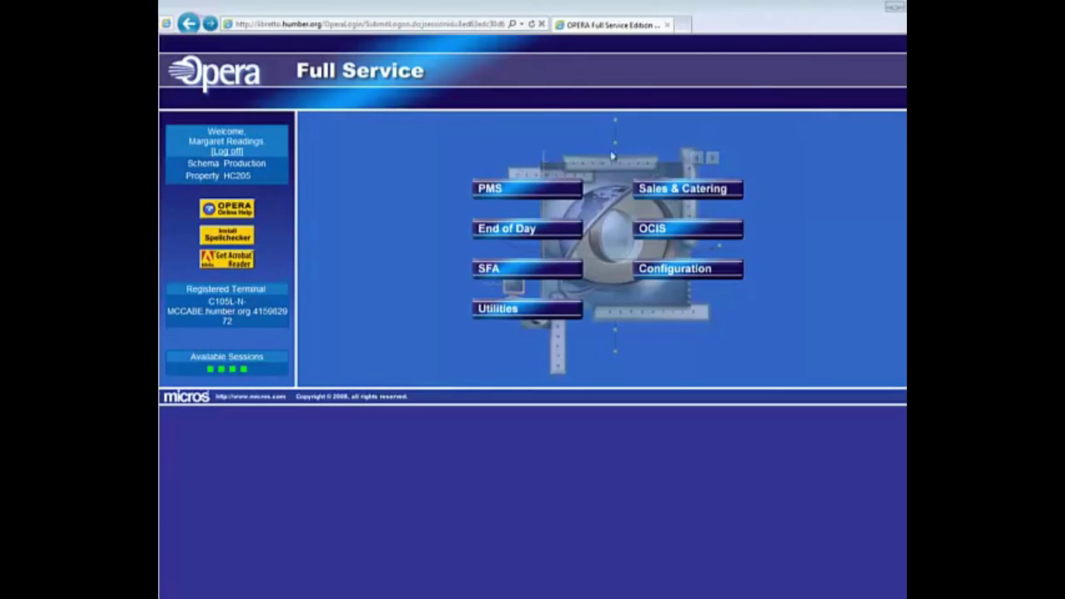
Step: Launch PMS from the Opera Full Service portal and log in to property HC205
left_click(514, 193)
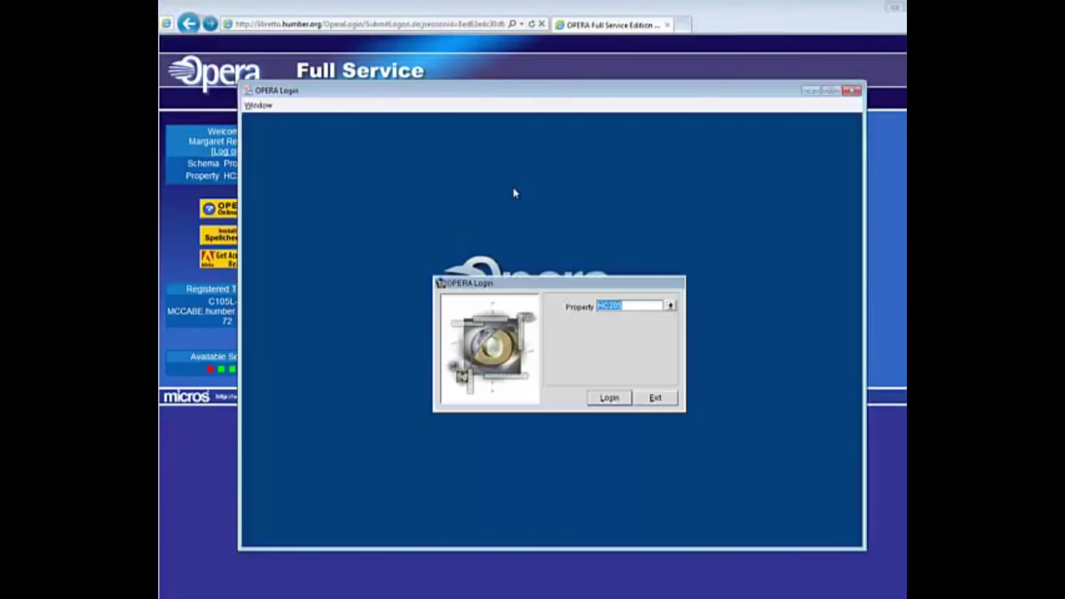
left_click(610, 399)
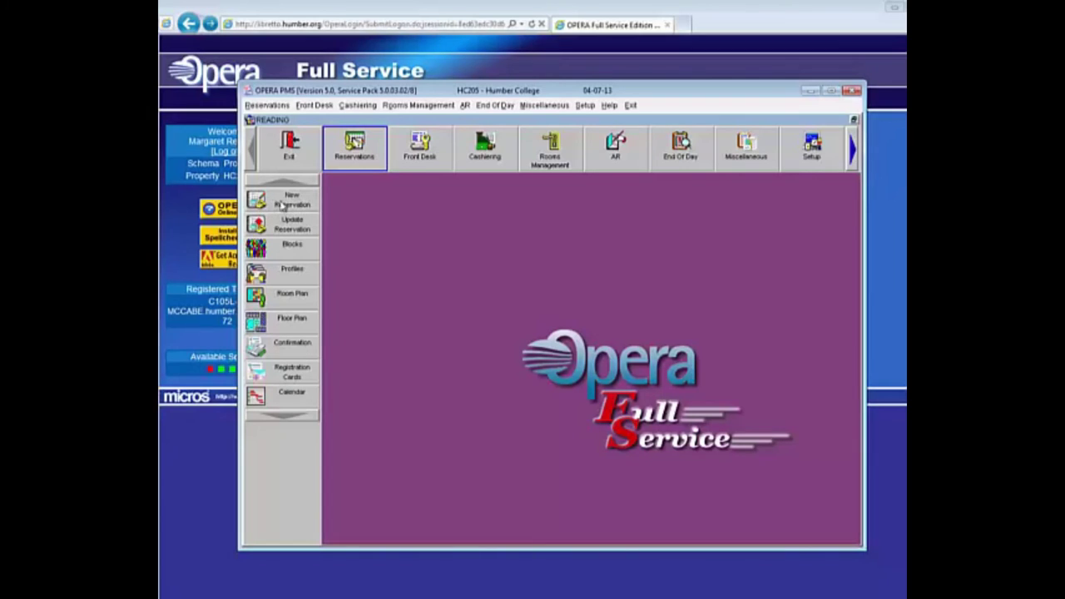
Step: Start a new reservation rate query arriving 05-14-13 and departing 05-16-13 (two nights)
left_click(265, 197)
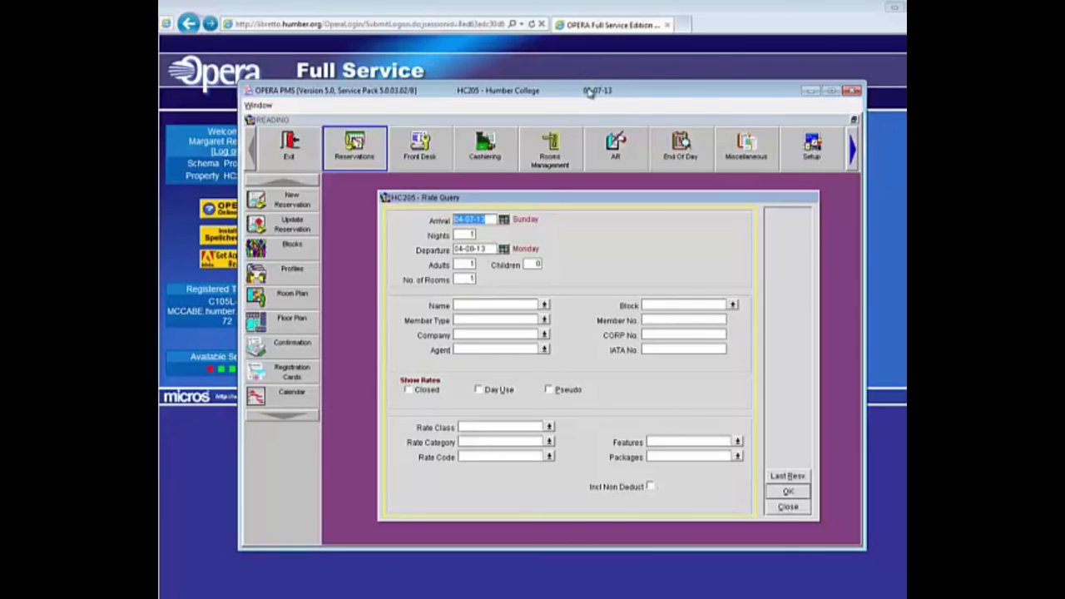
left_click(503, 220)
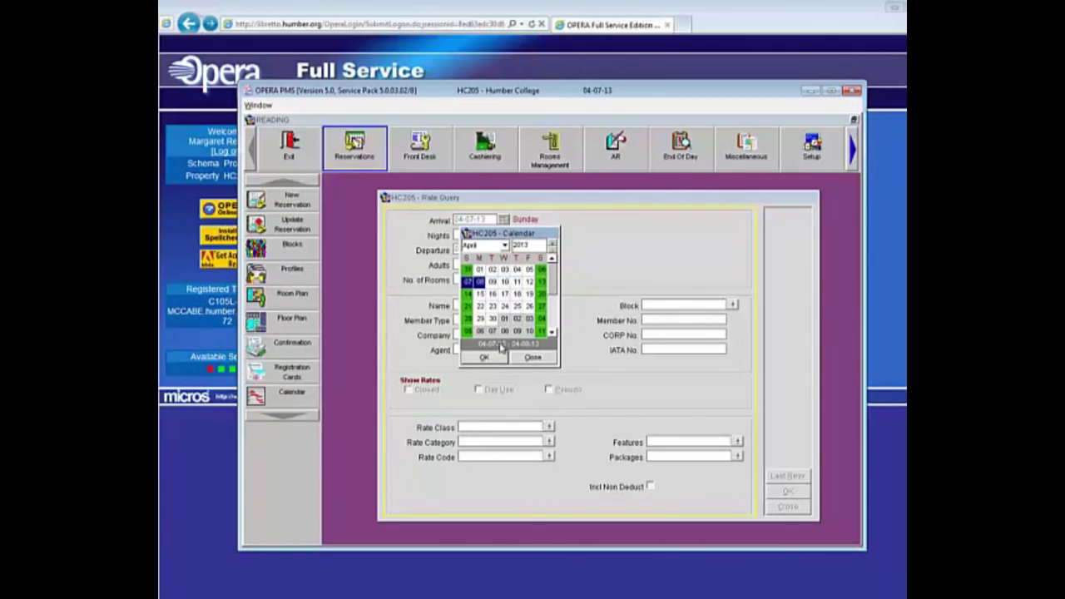
left_click(504, 246)
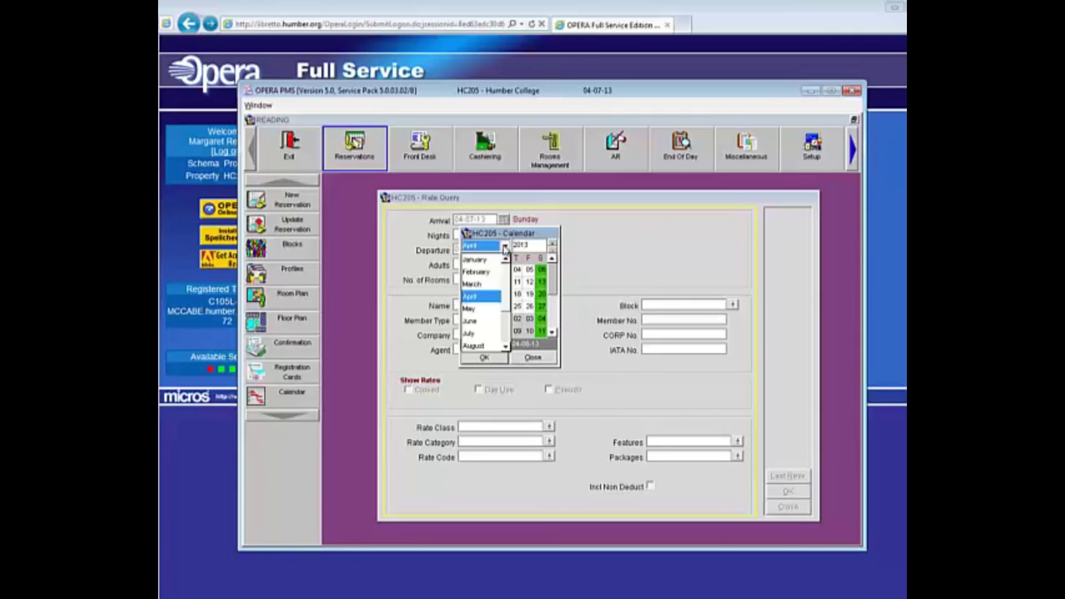
left_click(470, 311)
left_click(493, 295)
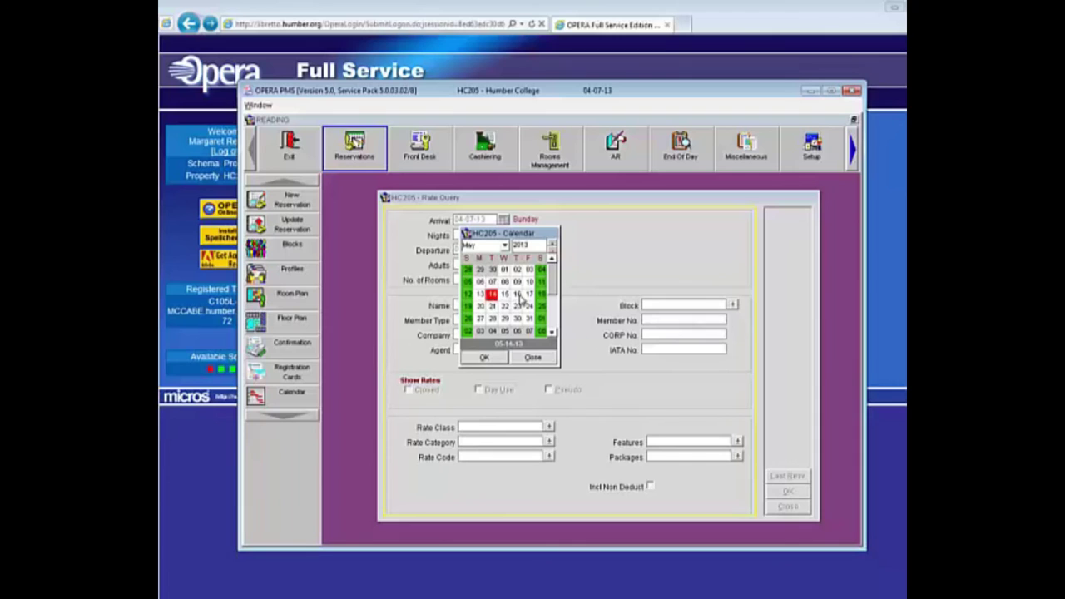
left_click(519, 296)
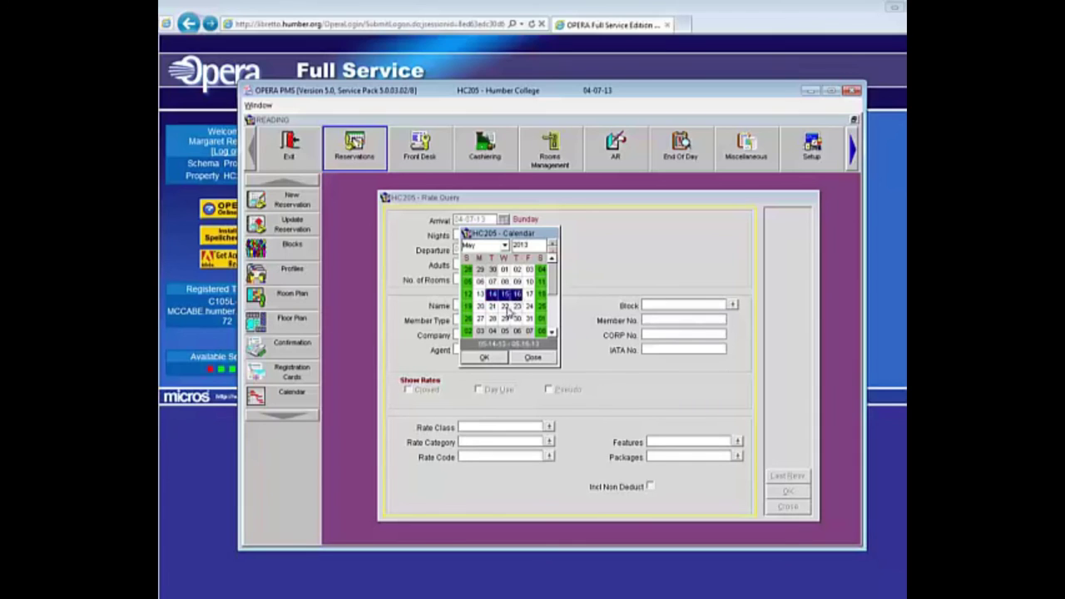
left_click(485, 357)
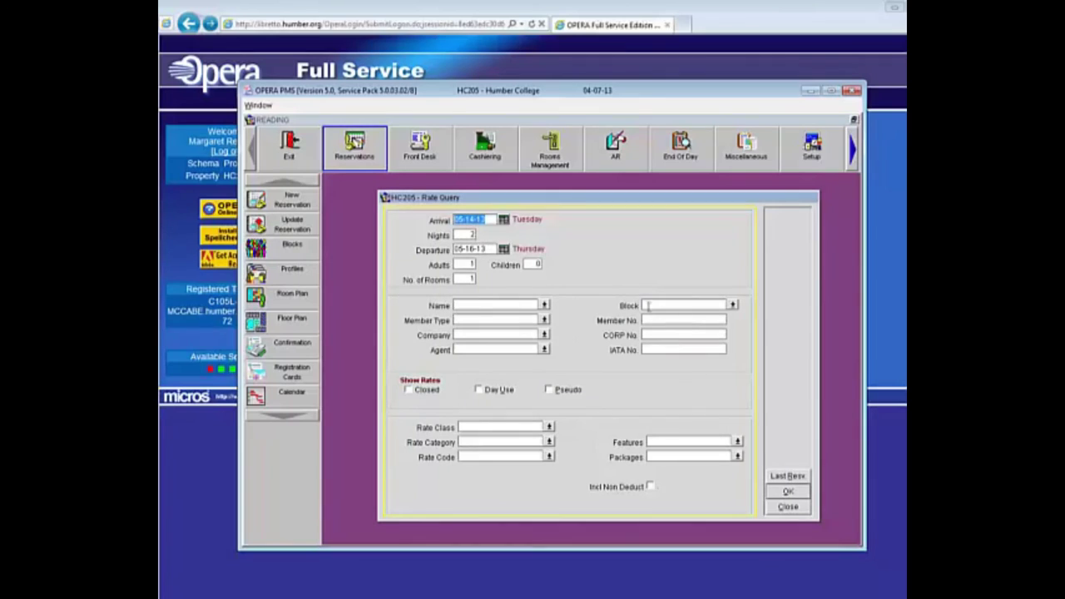
Step: Run the rate query and review the housekeeping status of DDNS rooms
left_click(789, 492)
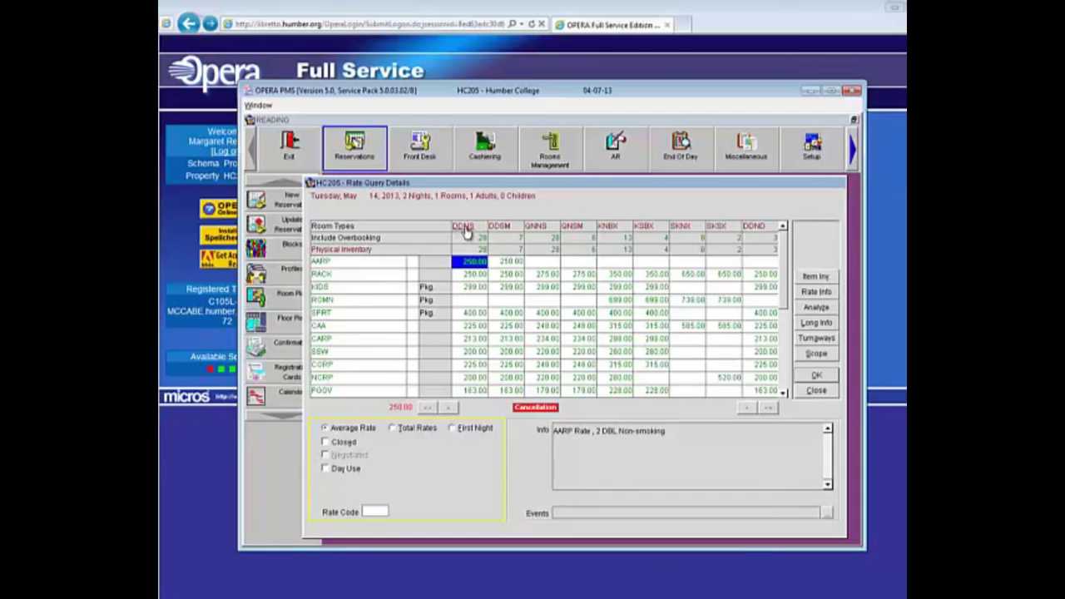
left_click(464, 229)
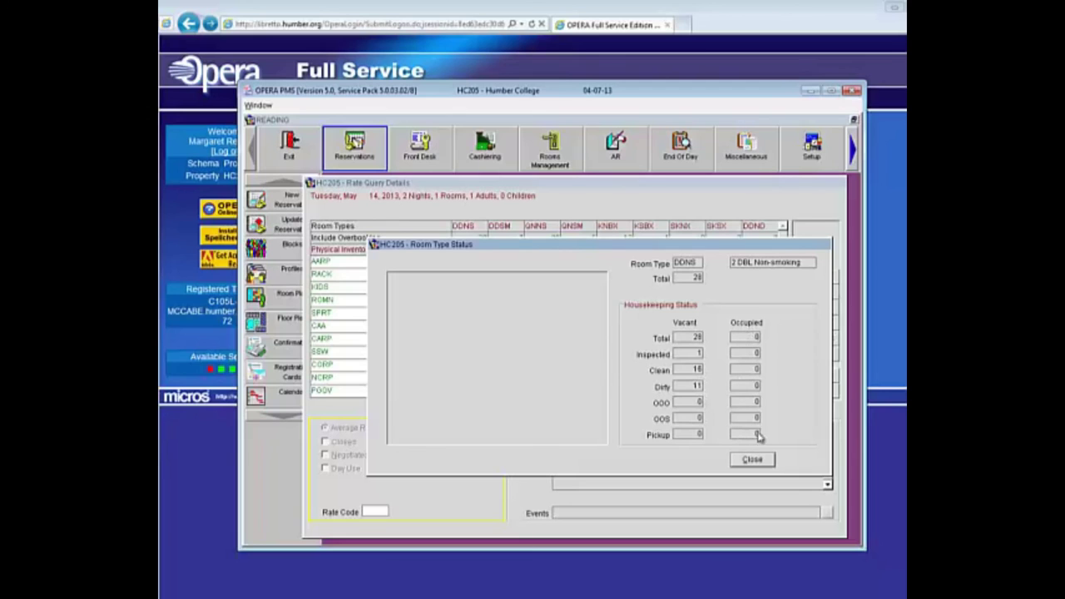
left_click(753, 463)
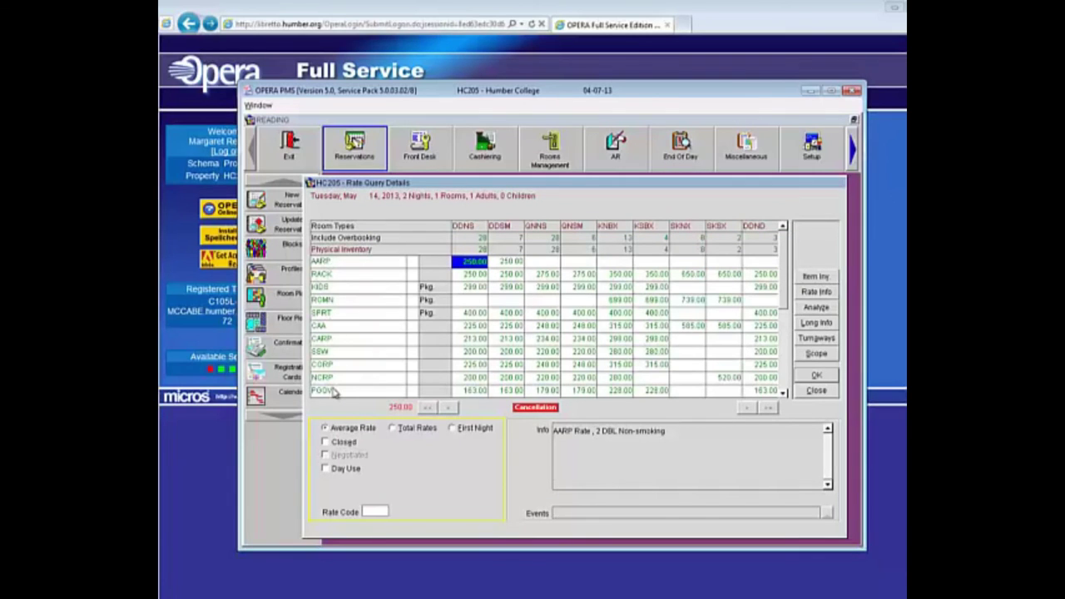
Step: Show full rate names, compare the Sports Package QNNS rate, and select Rack Rates DDNS at 250.00
left_click(323, 265)
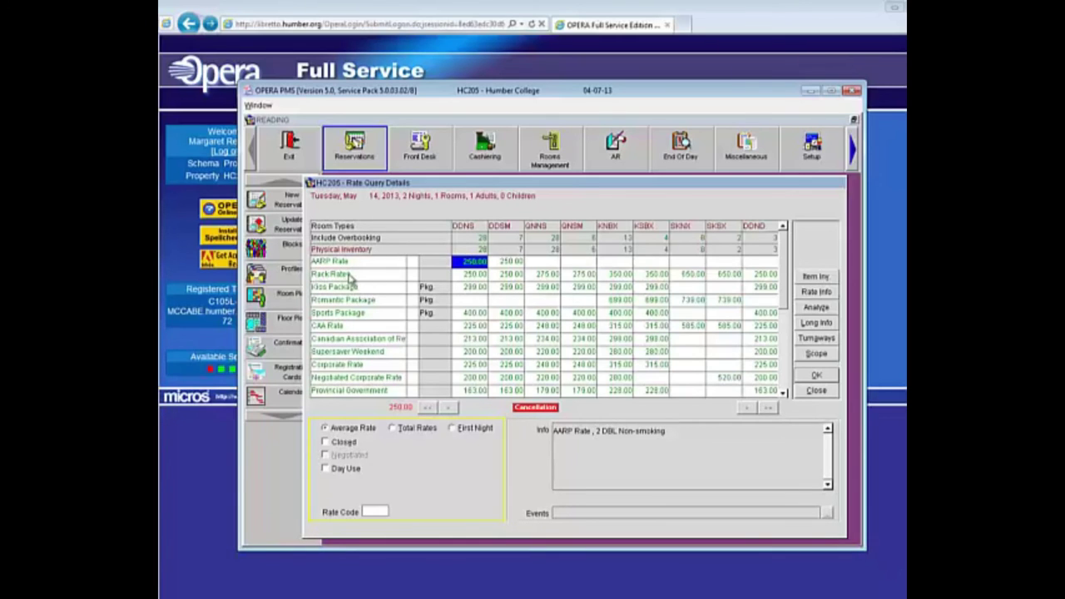
left_click(472, 274)
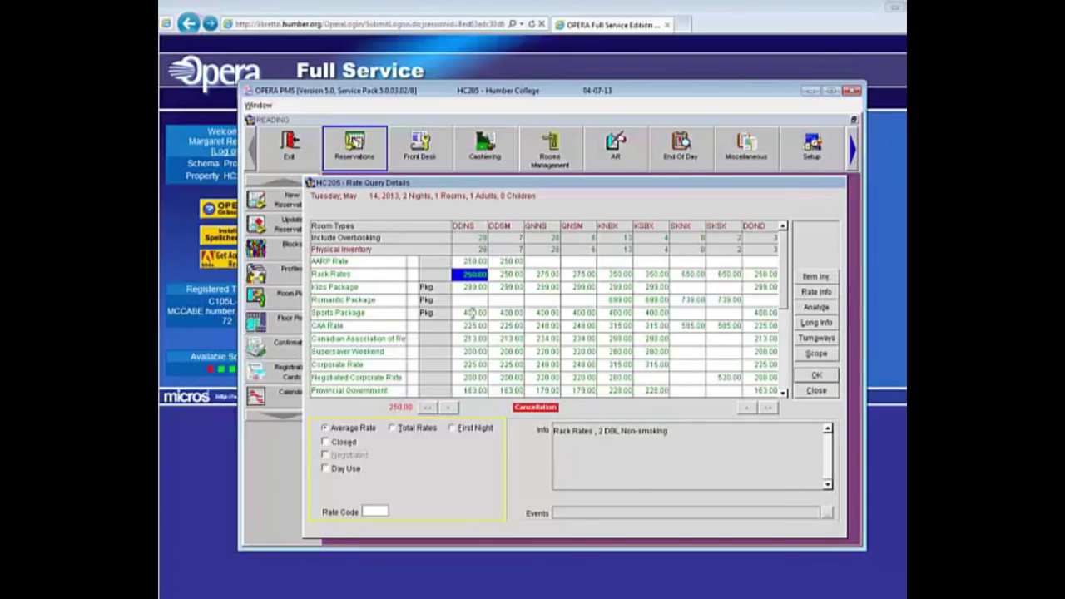
left_click(546, 313)
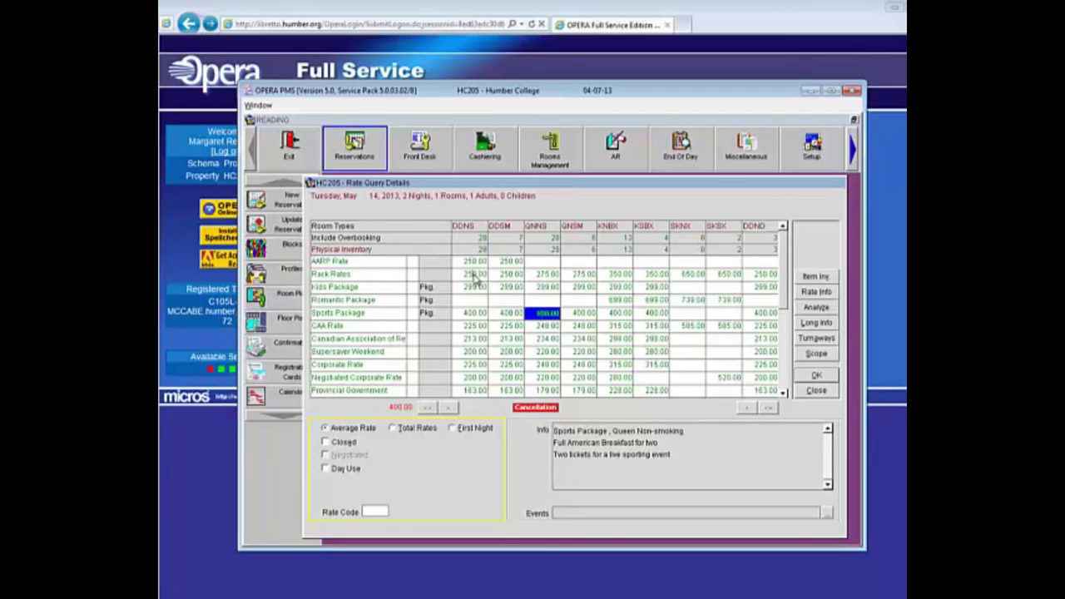
left_click(474, 274)
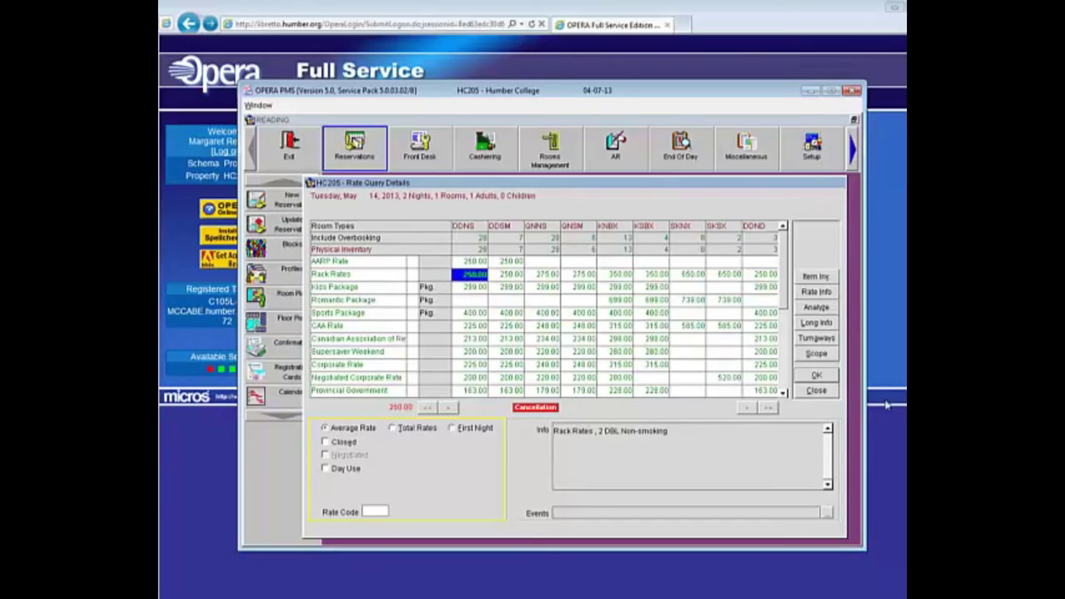
Step: Book the Rack Rates DDNS rate, enter the guest's last name, and open a new individual profile
left_click(817, 376)
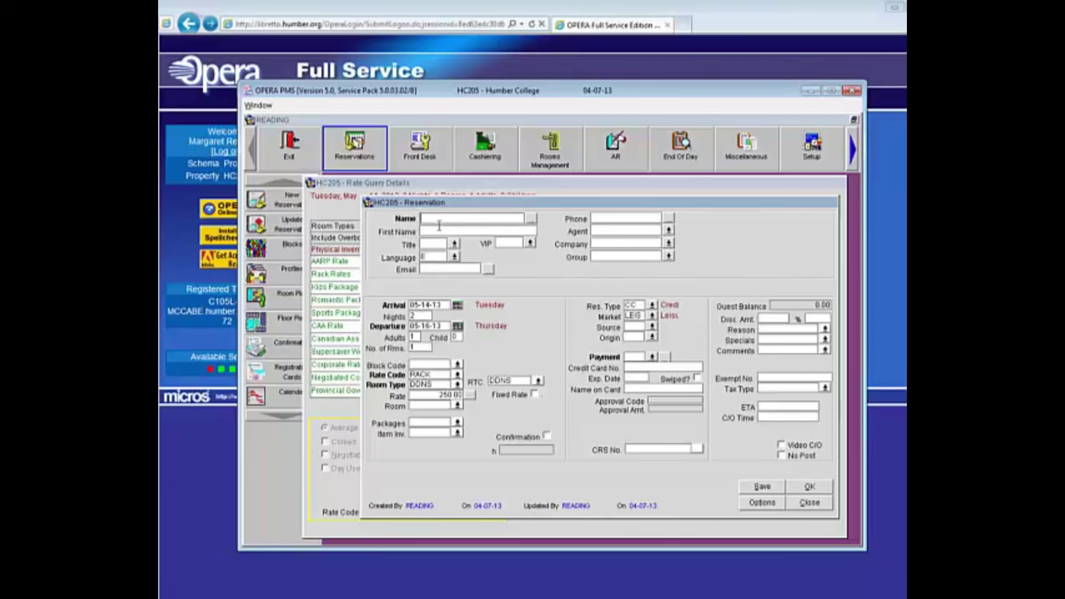
type("HUMBER")
left_click(434, 232)
left_click(533, 220)
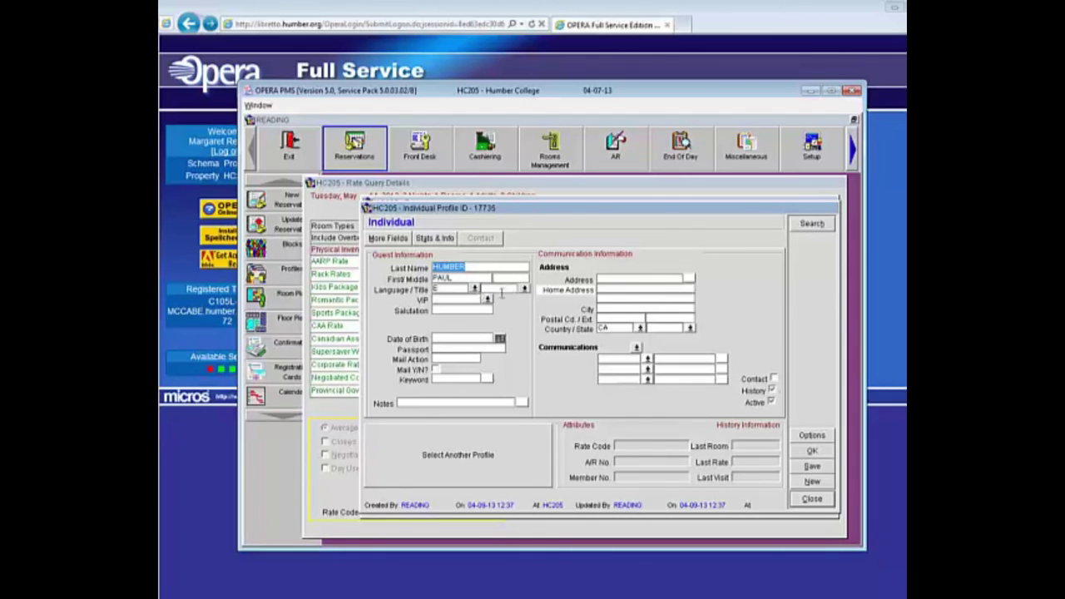
Step: Set the guest profile's language to E (English), title to Mr., and VIP status to GM VIP
left_click(473, 288)
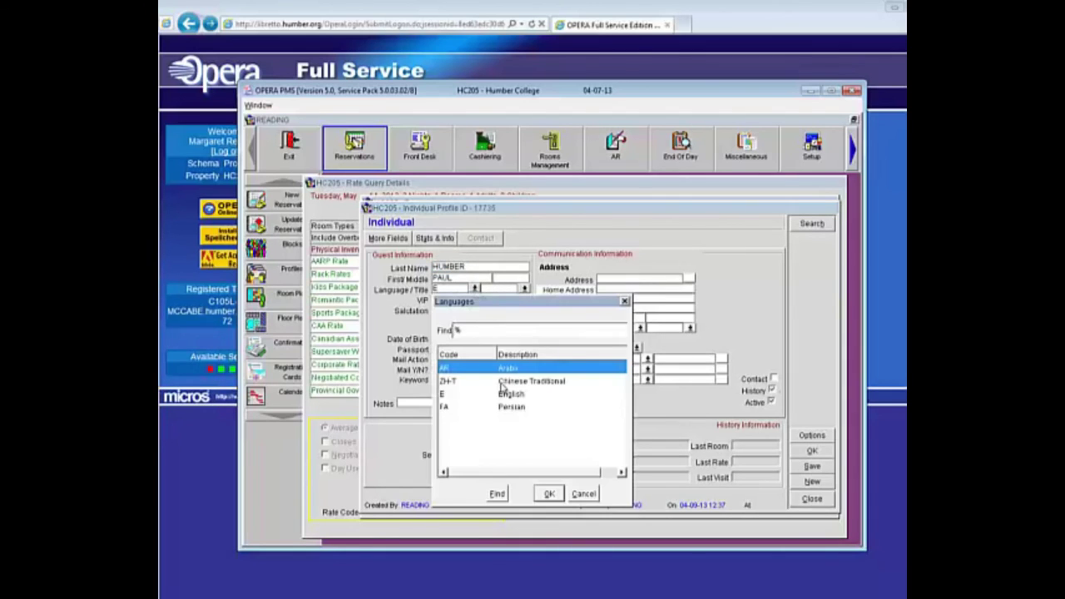
left_click(549, 494)
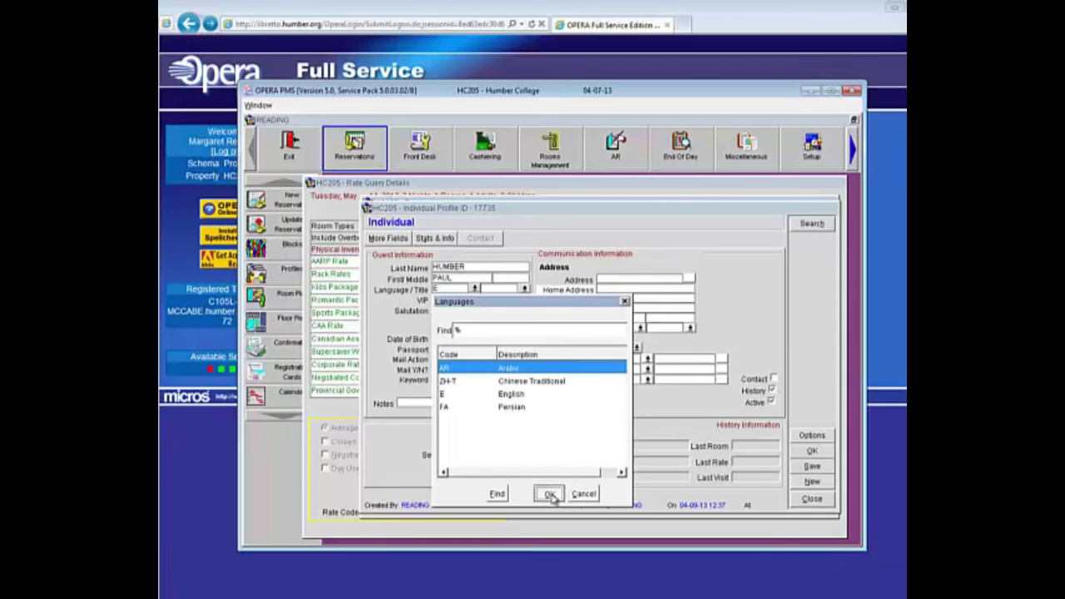
left_click(475, 288)
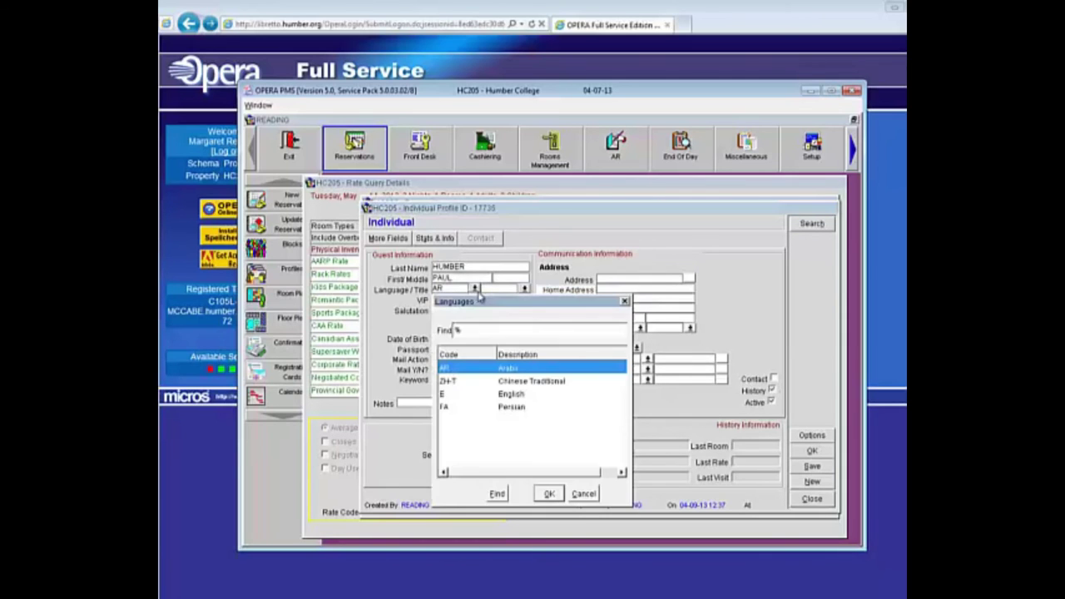
left_click(447, 395)
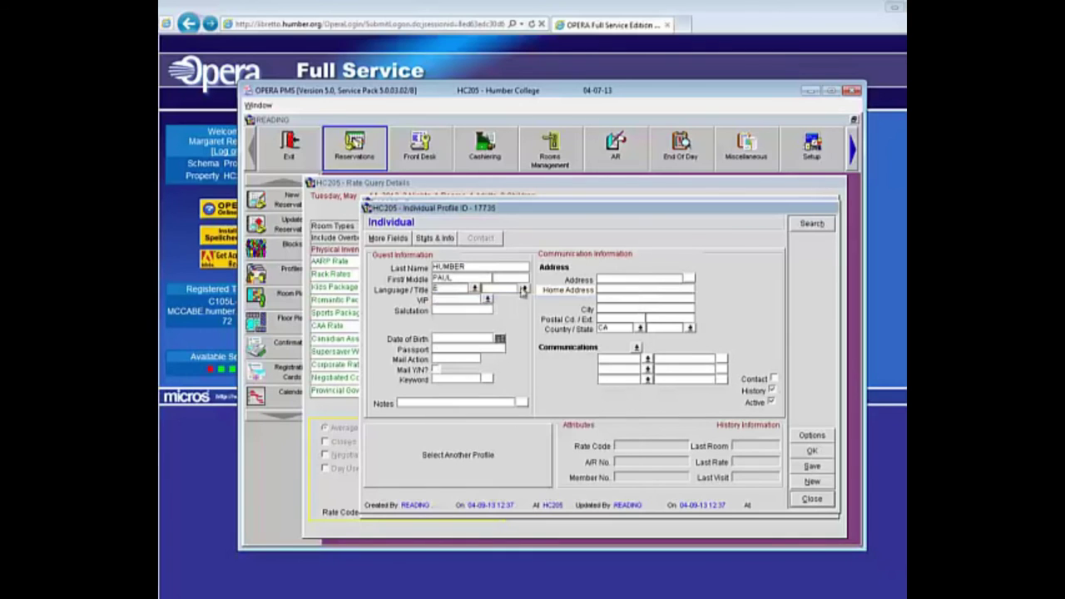
left_click(525, 288)
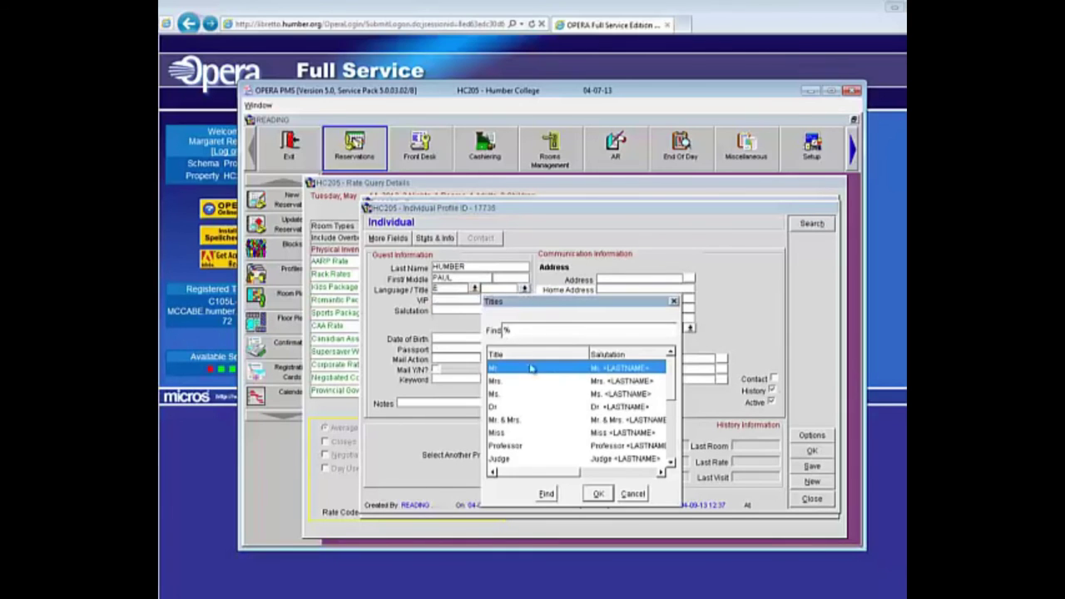
left_click(599, 495)
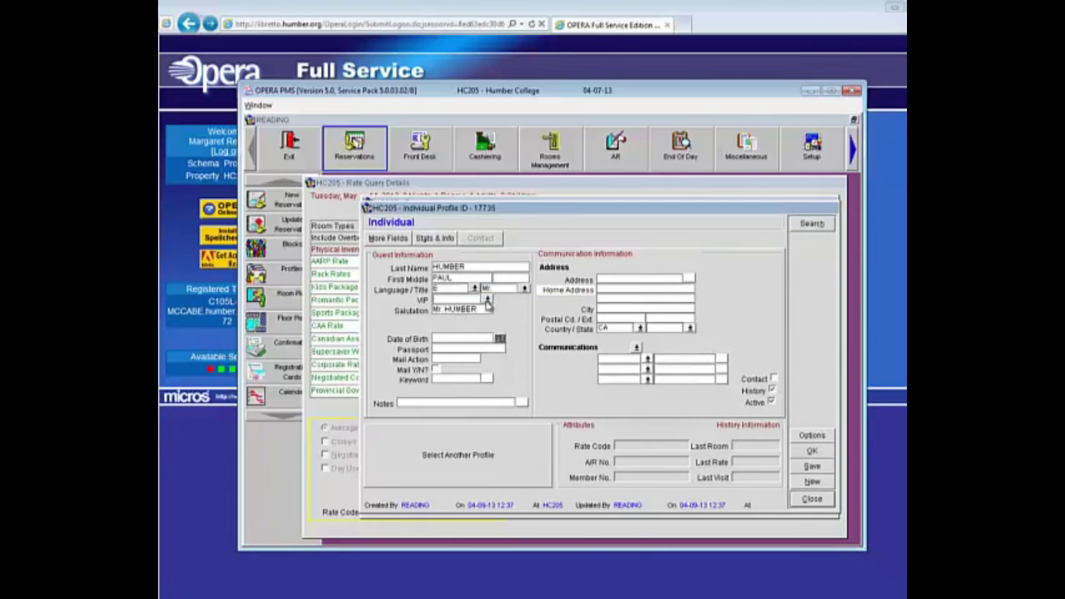
left_click(488, 302)
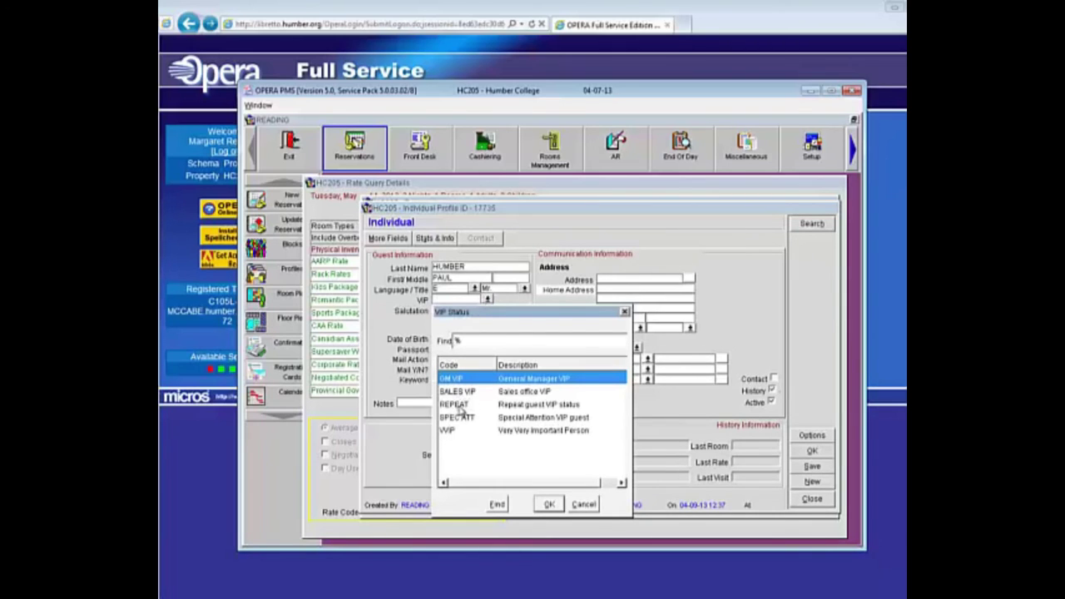
left_click(551, 505)
left_click(601, 279)
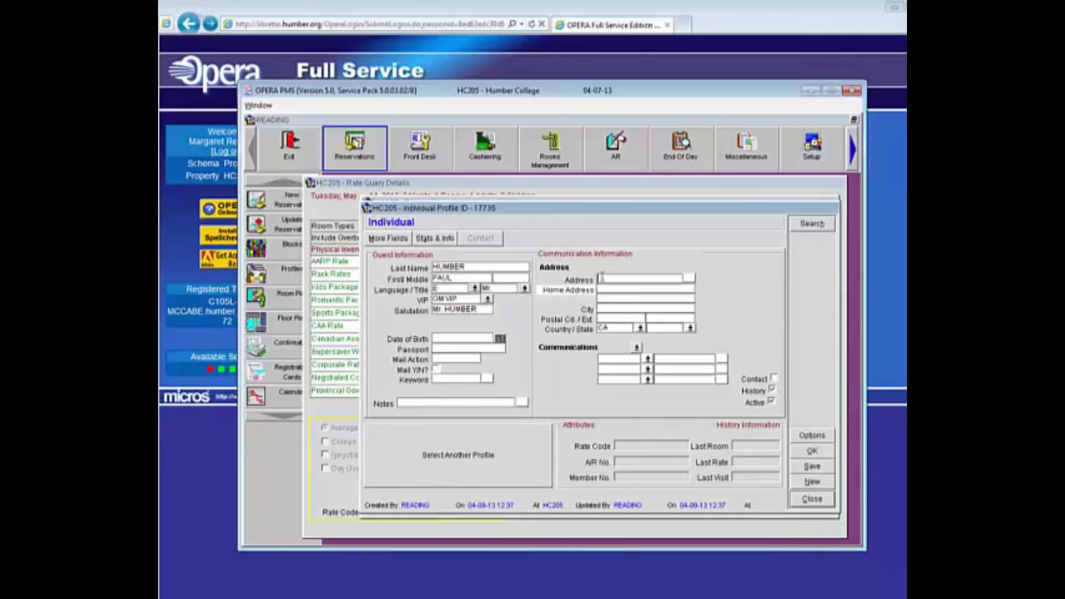
Step: Enter the guest's street address, city and postal code, and set the province to Ontario
left_click(605, 309)
type("TORONTO")
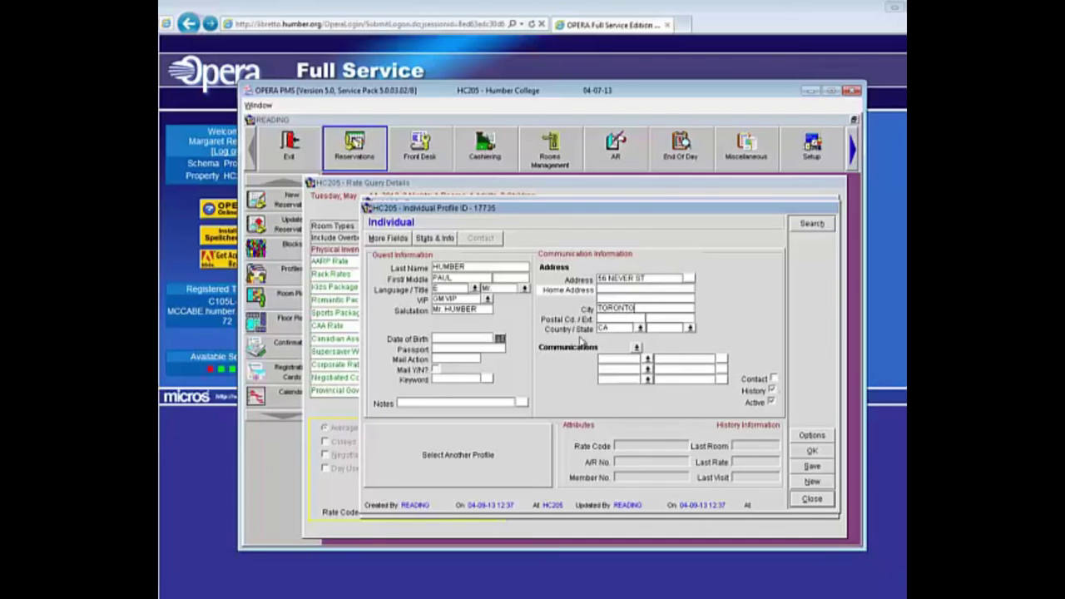
left_click(601, 318)
type("M8L 2Y4")
left_click(690, 328)
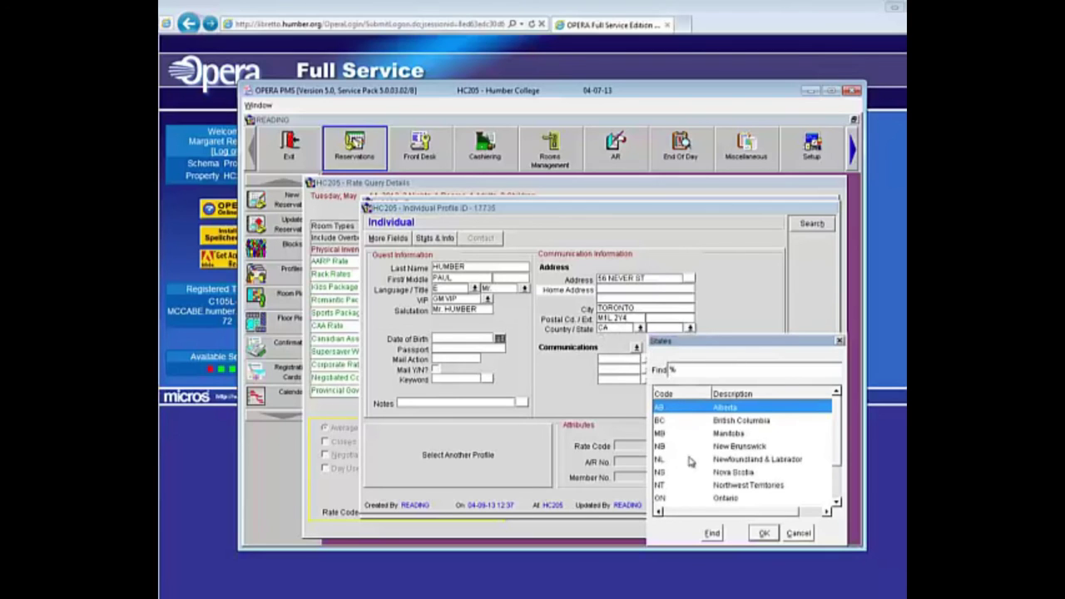
left_click(719, 498)
left_click(764, 534)
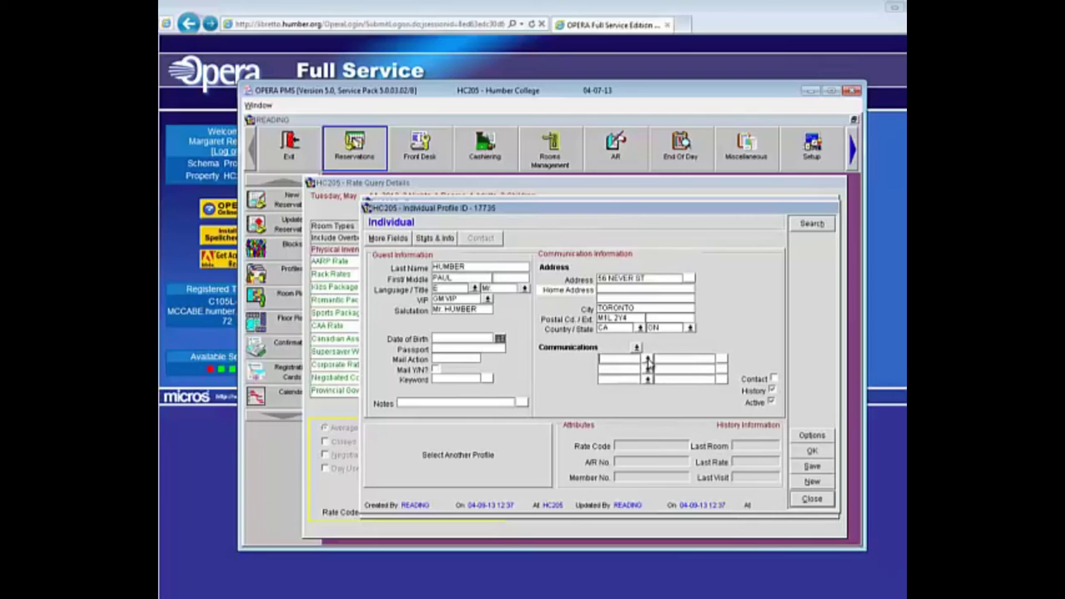
Step: Add the guest's home phone number as a HOME communication entry
left_click(649, 361)
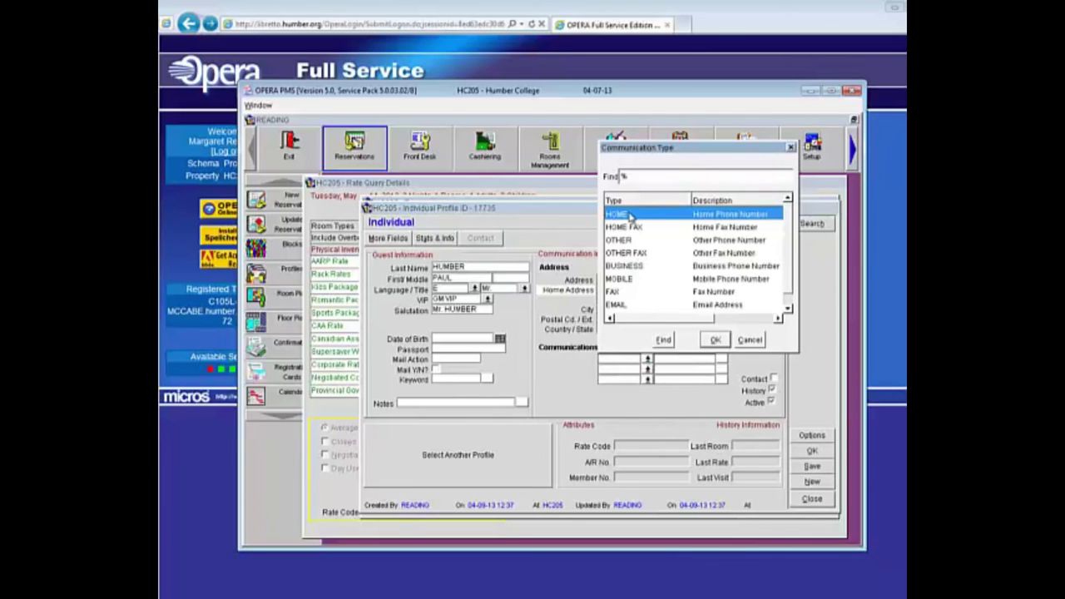
left_click(717, 341)
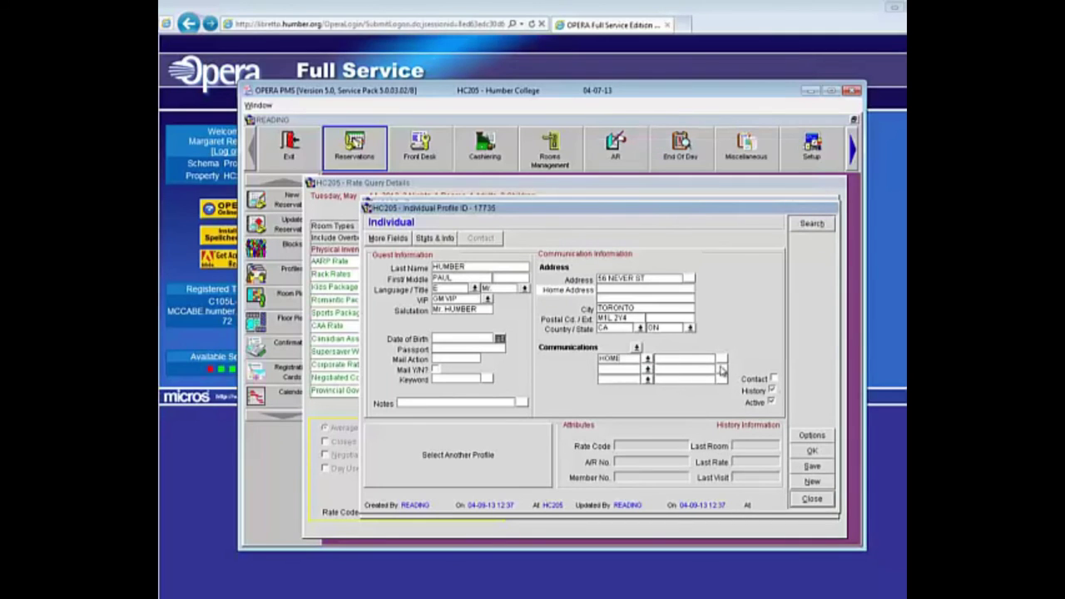
Step: Add the guest's e-mail as an EMAIL entry, fixing the typo, then save the profile
left_click(648, 374)
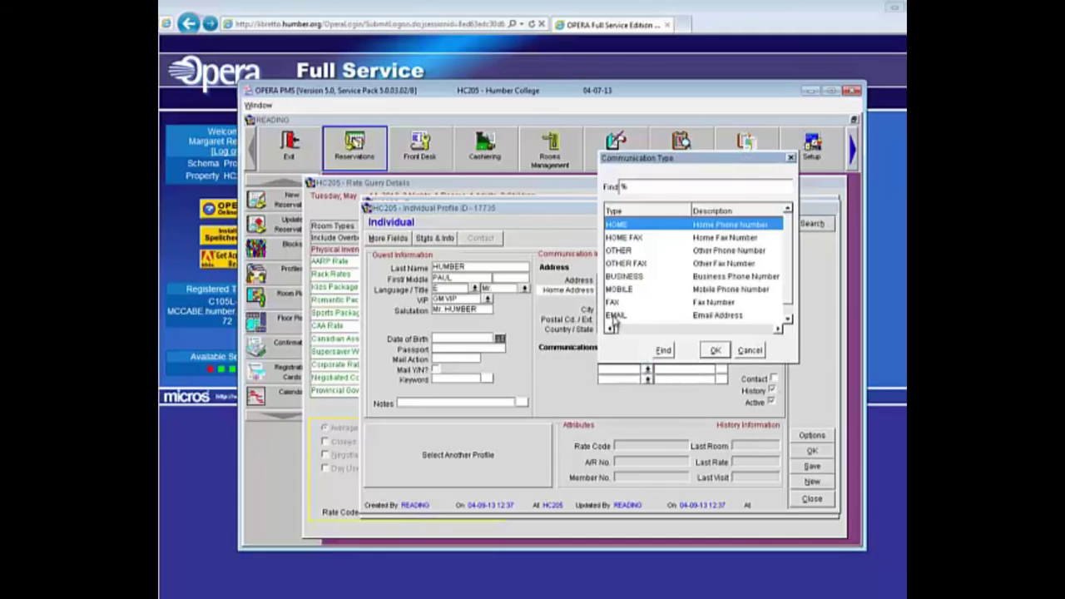
left_click(614, 316)
left_click(715, 351)
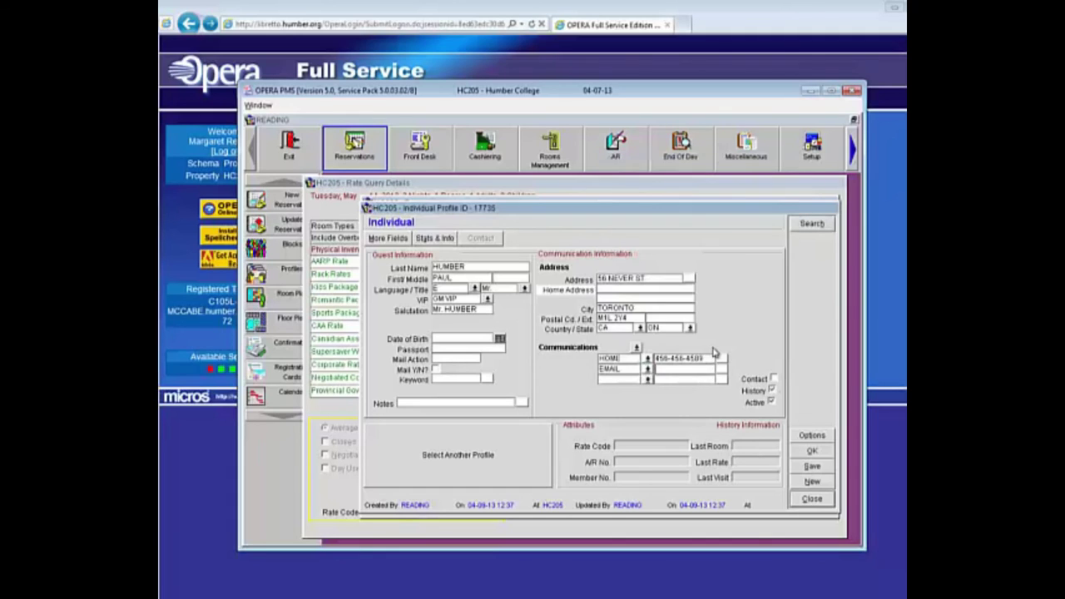
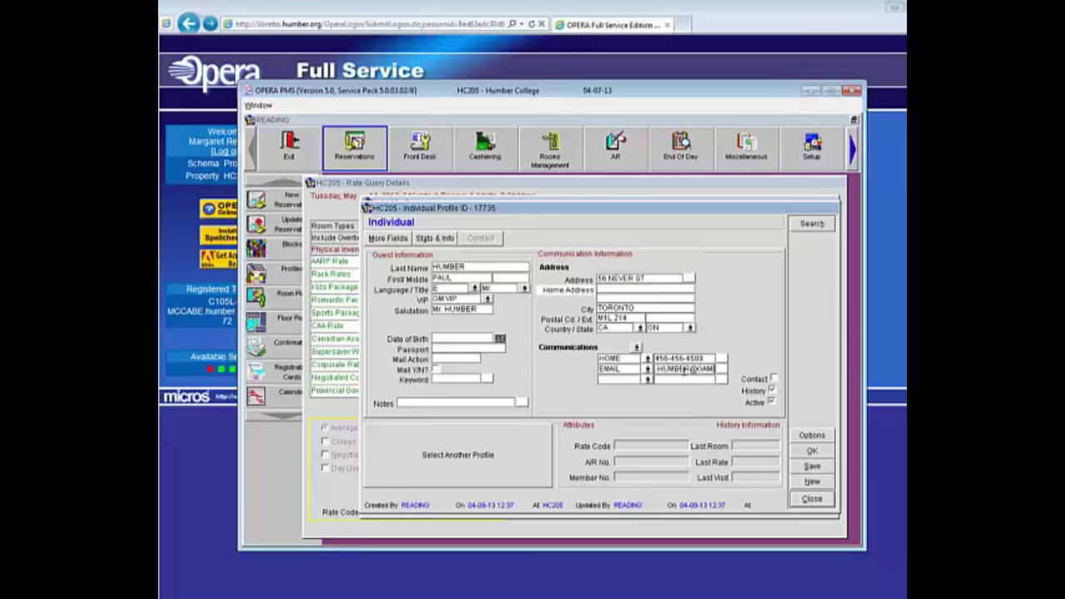
left_click(813, 466)
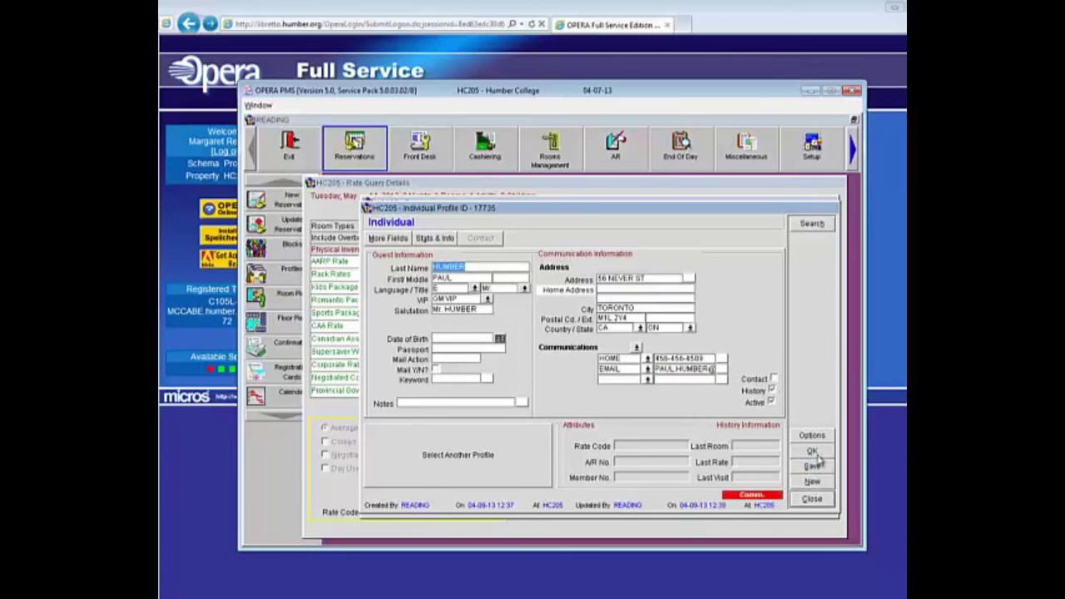
left_click(813, 451)
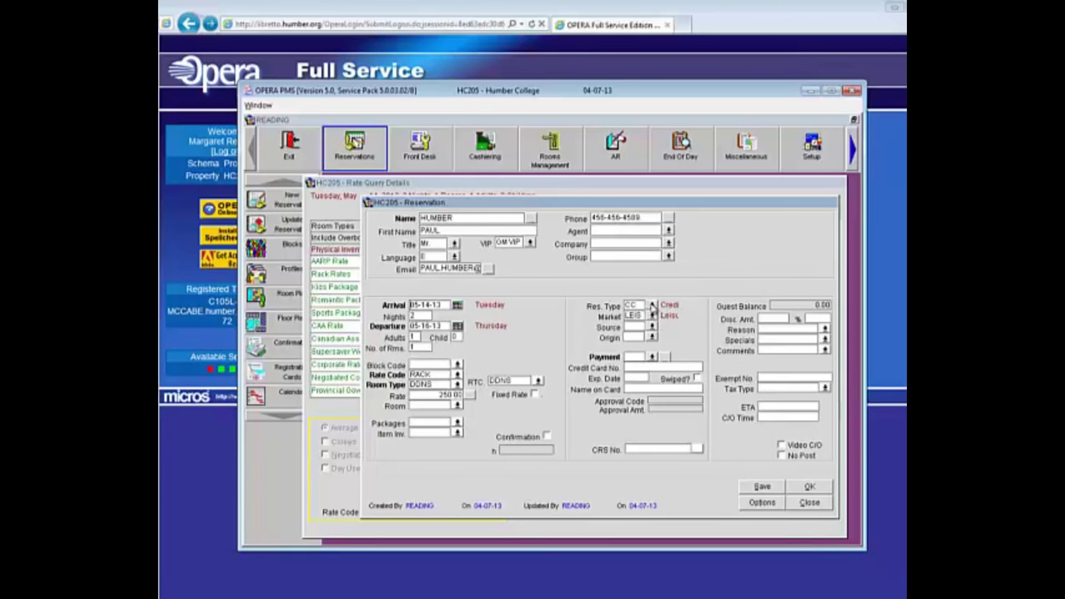
Step: Set Res. Type to CC (Credit Card GTD), and both Source and Origin to TEL
left_click(652, 307)
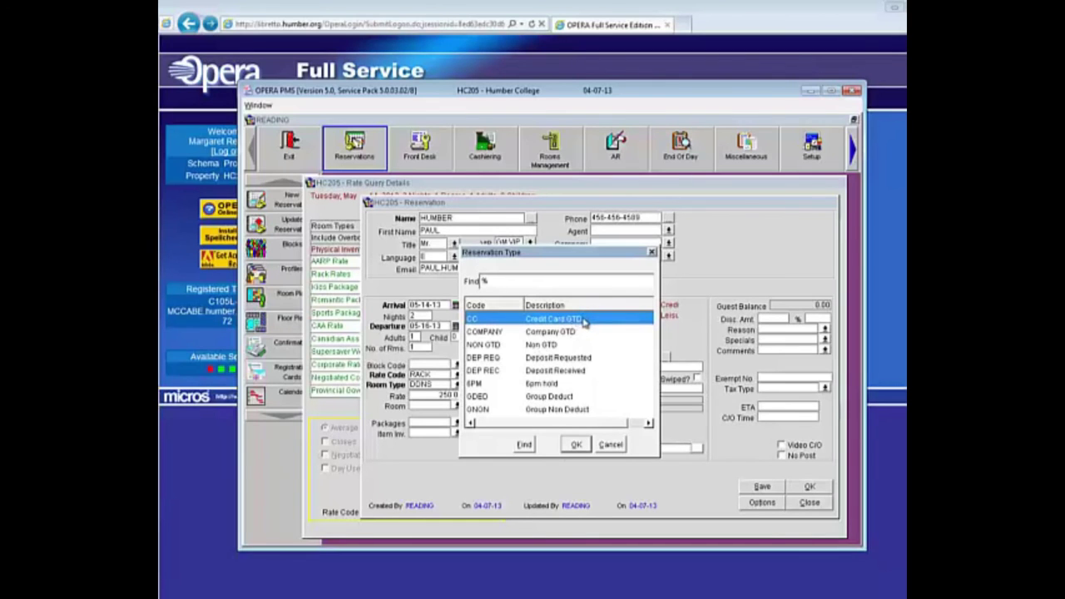
left_click(577, 445)
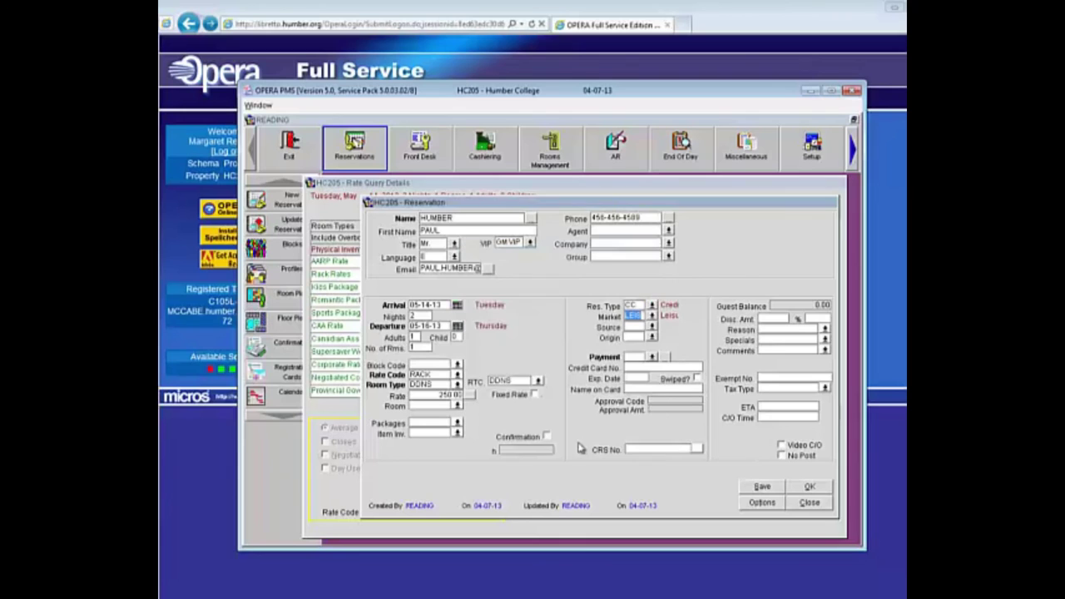
left_click(652, 328)
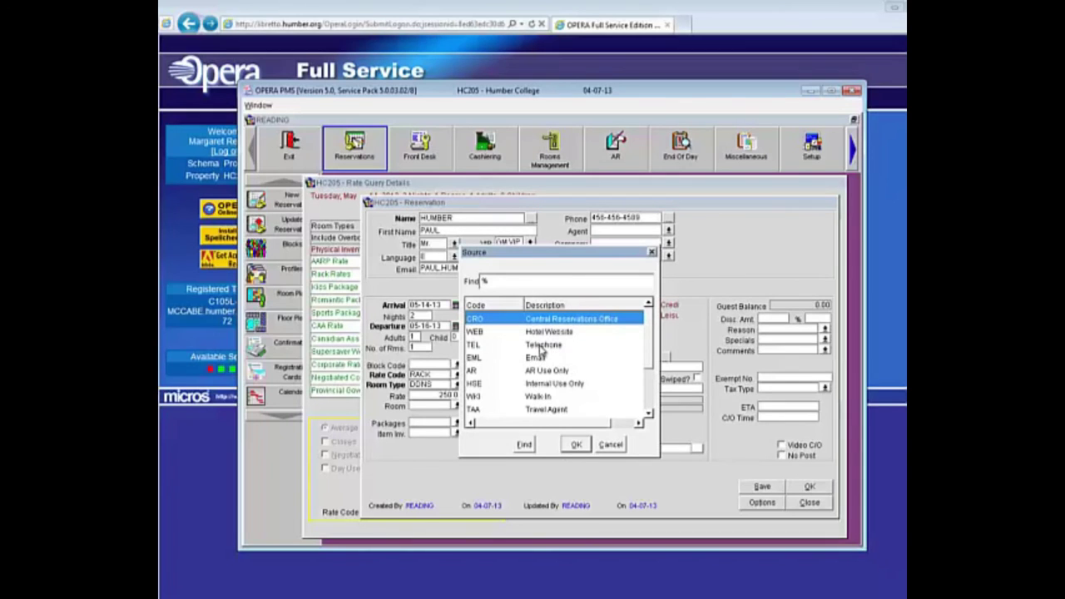
left_click(543, 344)
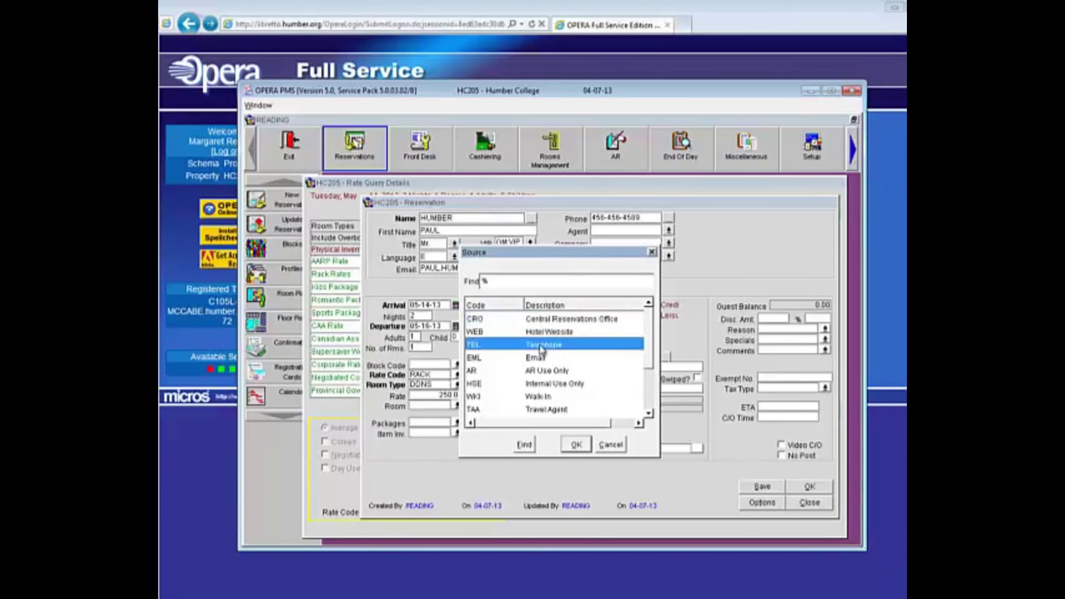
left_click(577, 444)
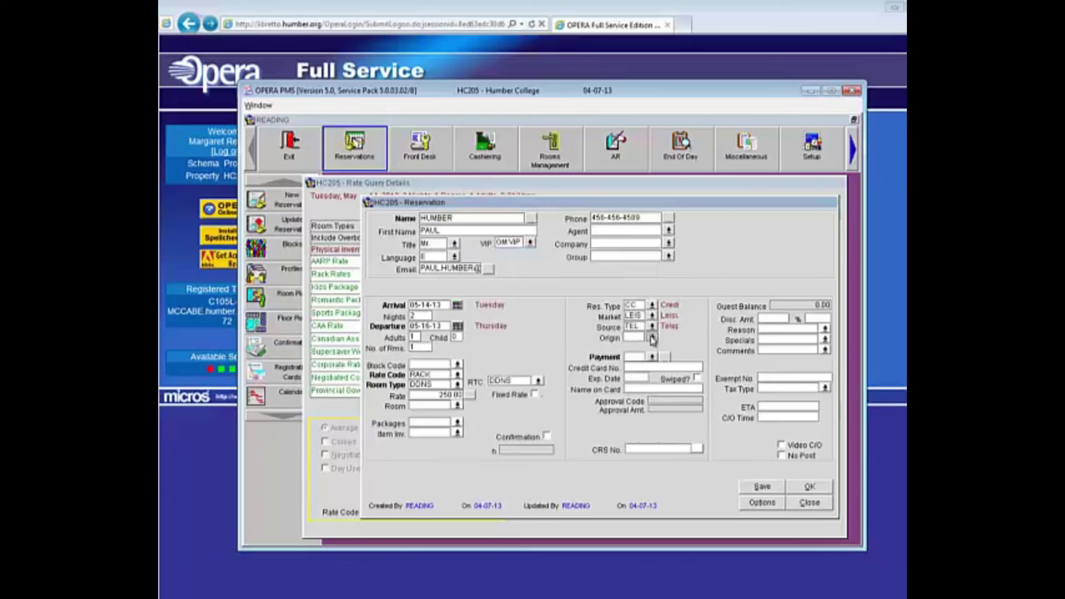
left_click(651, 337)
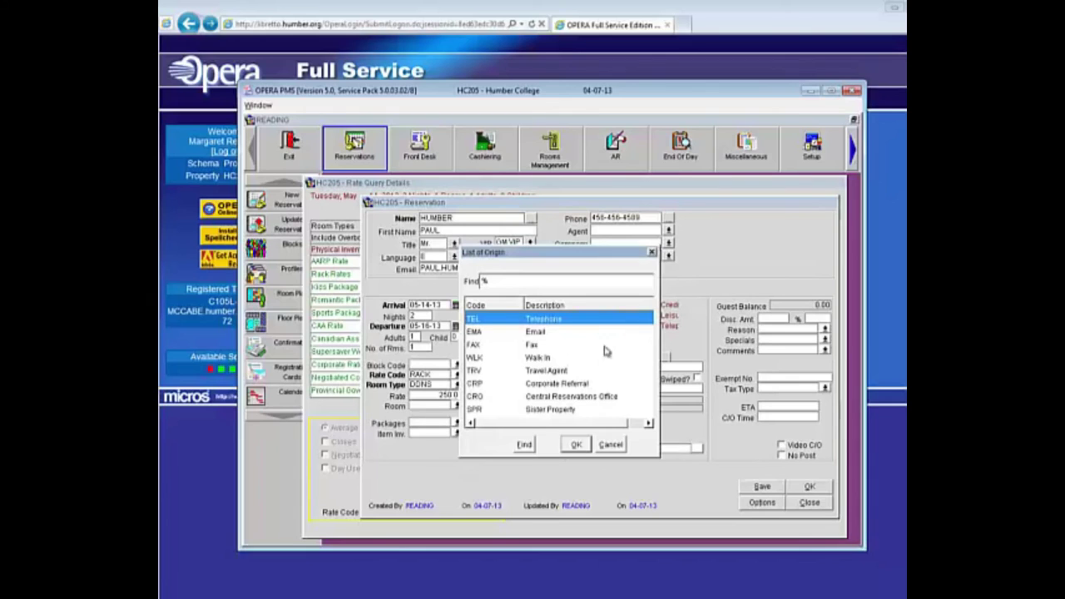
left_click(576, 444)
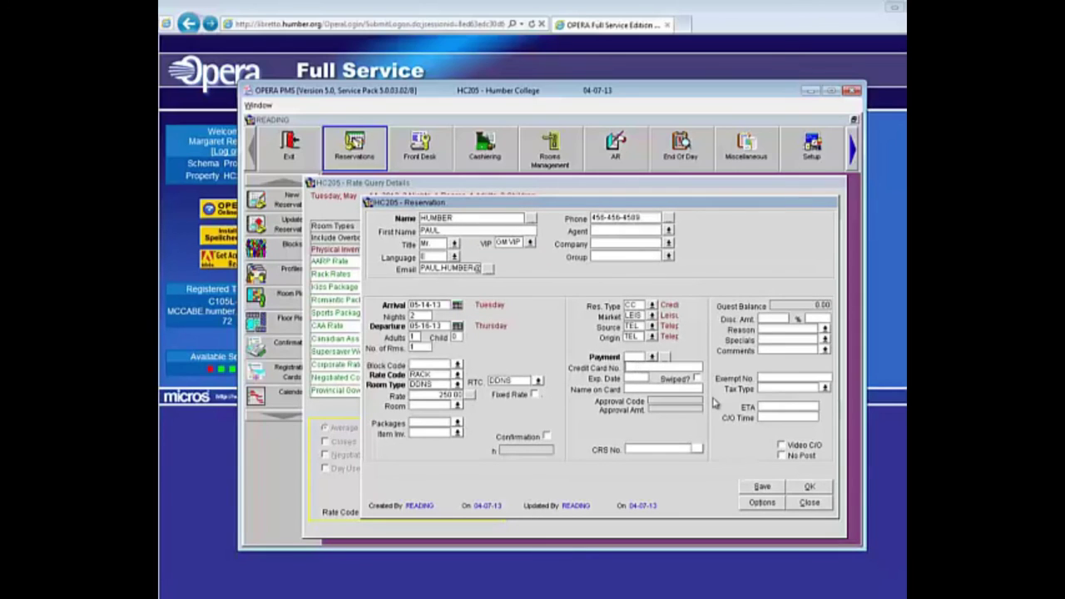
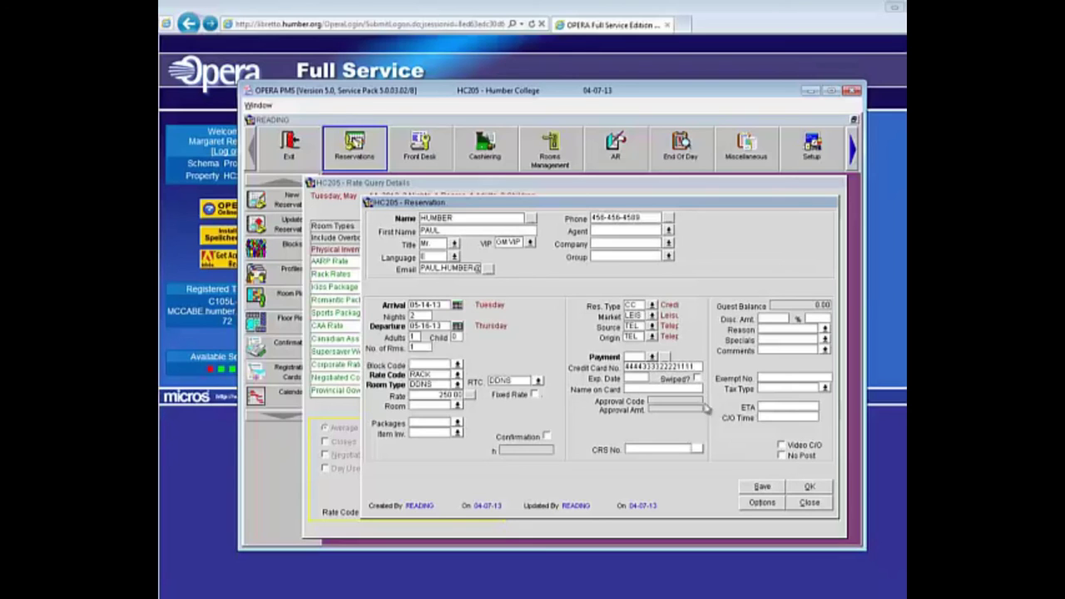
Step: Enter the guest's Visa card number and expiry, attach it to the profile, and save the reservation
left_click(630, 379)
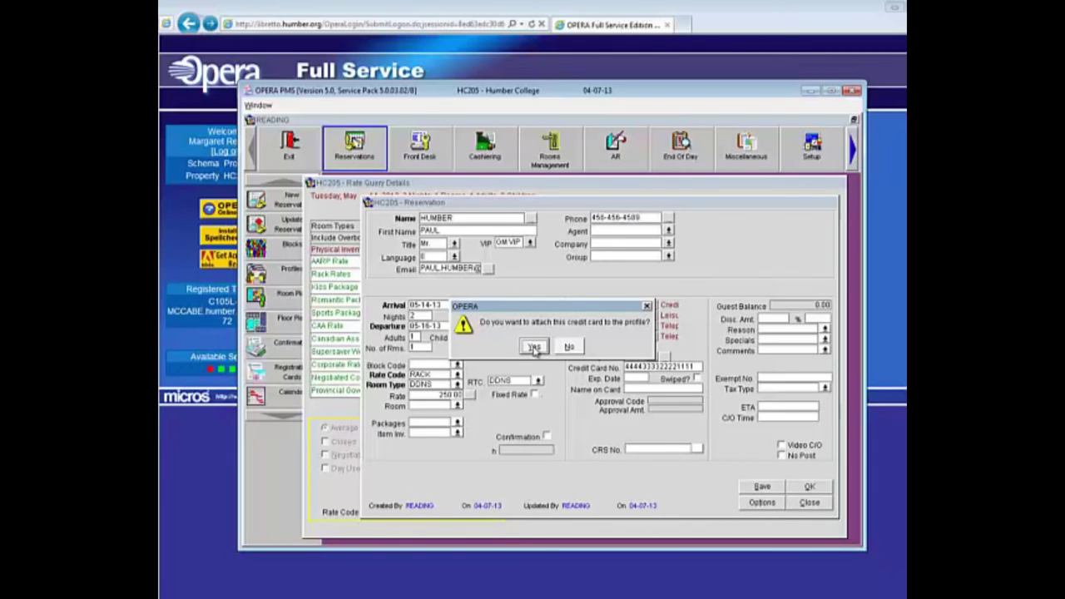
left_click(535, 348)
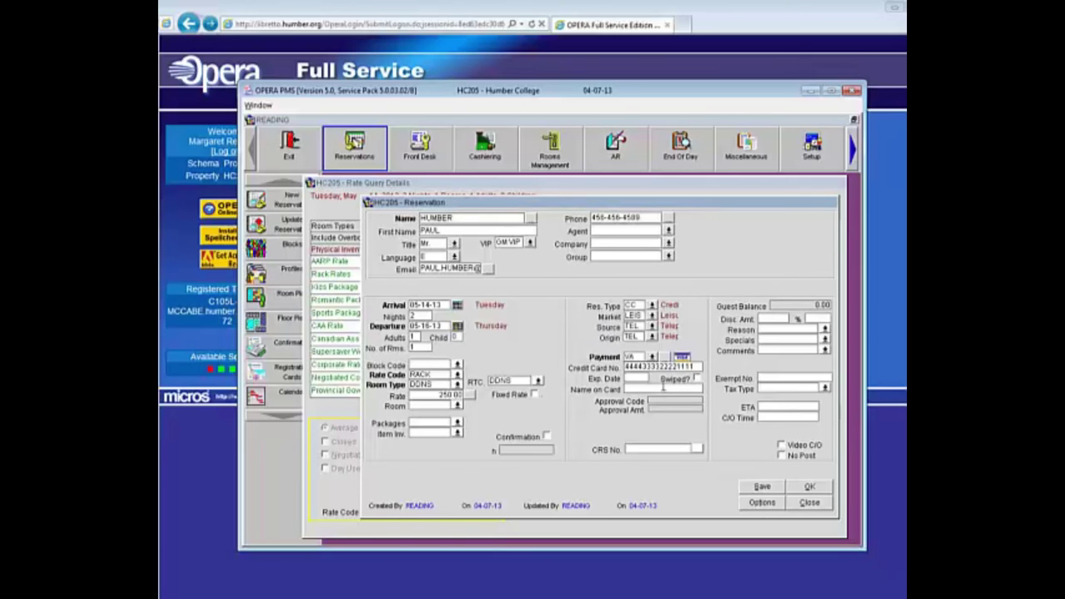
type("07/15")
left_click(762, 487)
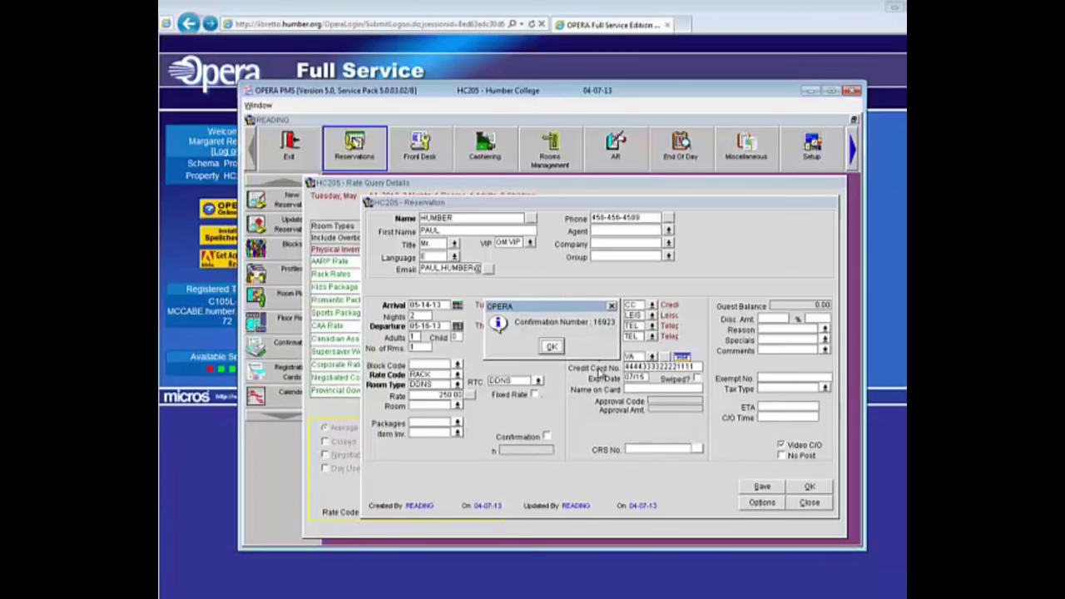
left_click(552, 347)
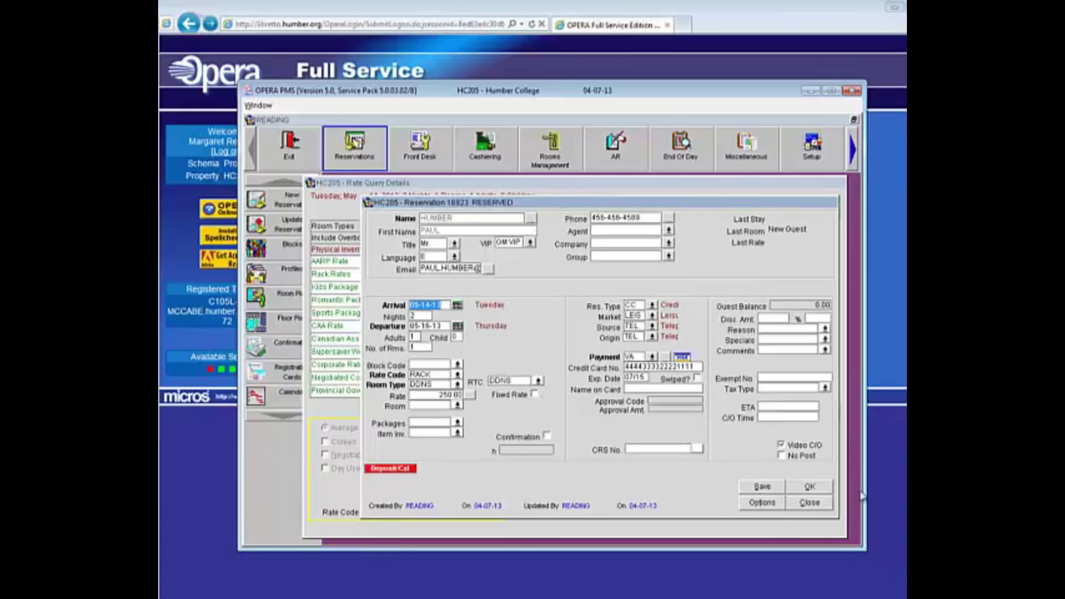
Step: Close the saved reservation to return to the Reservations main screen
left_click(809, 487)
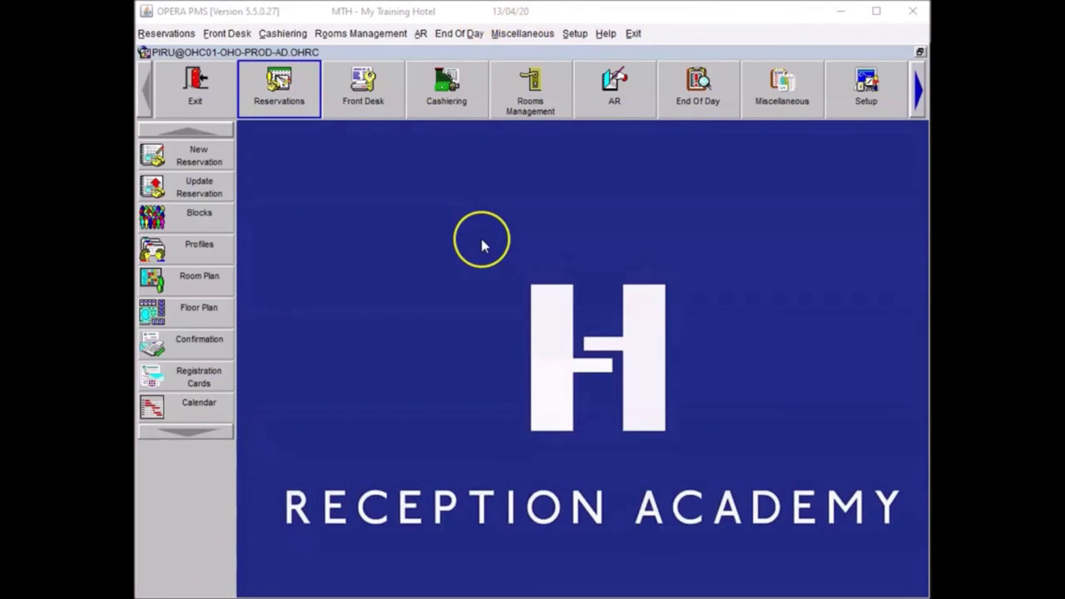
Step: Search today's Front Desk arrivals by the guest's surname and open the 3-night BAR BB reservation
left_click(364, 81)
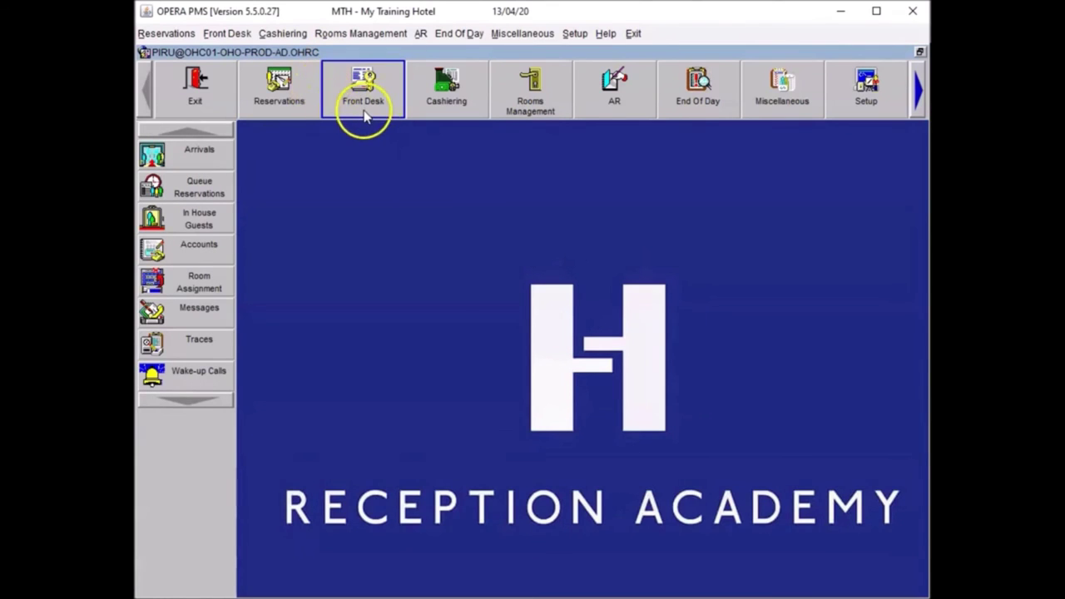
left_click(171, 158)
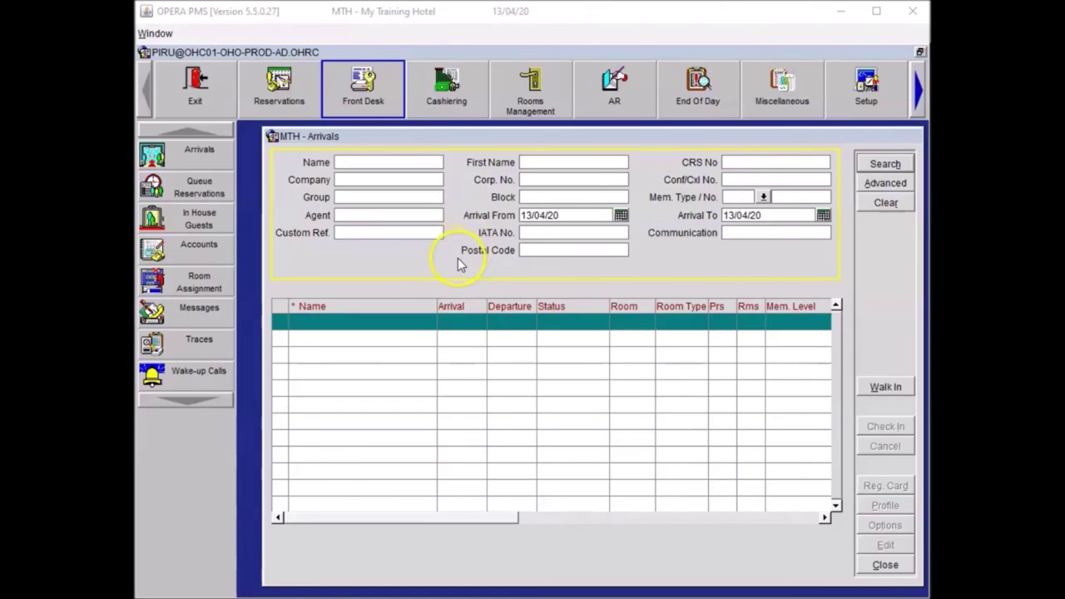
left_click(367, 160)
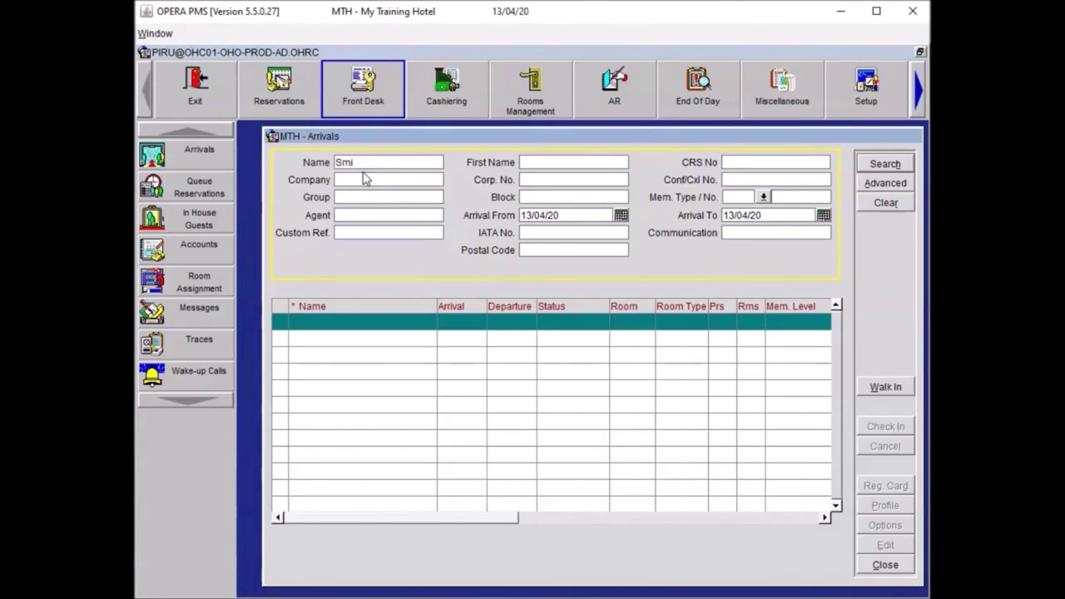
left_click(884, 166)
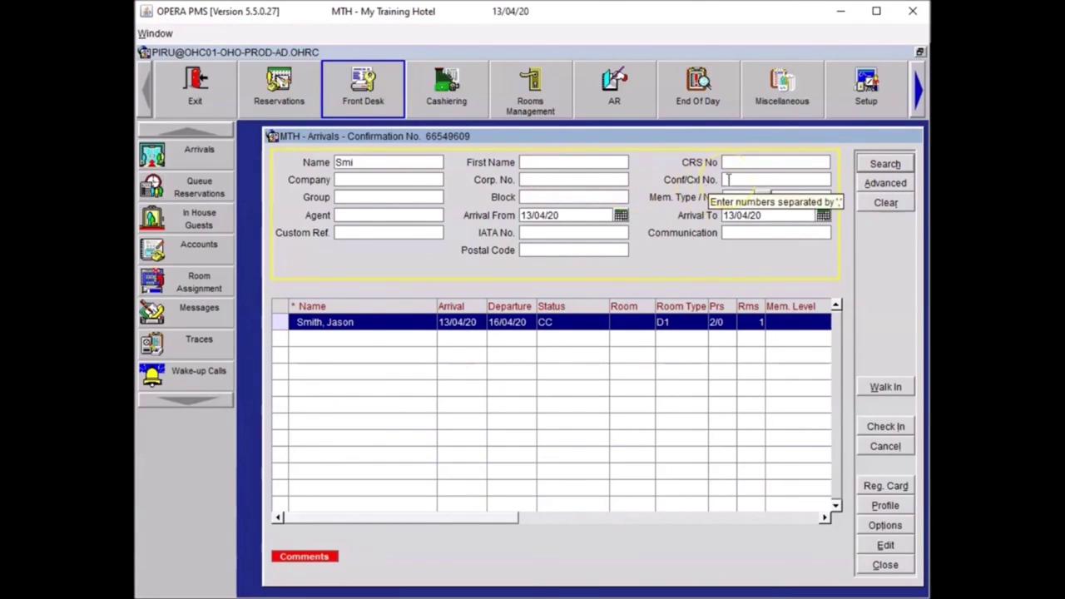
left_click(728, 233)
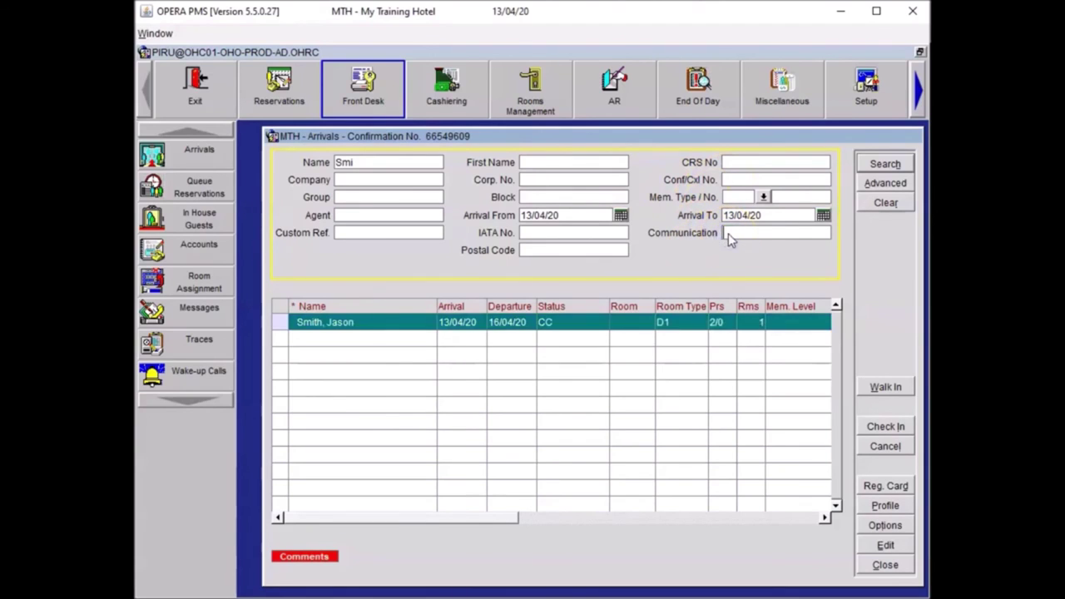
left_click(331, 324)
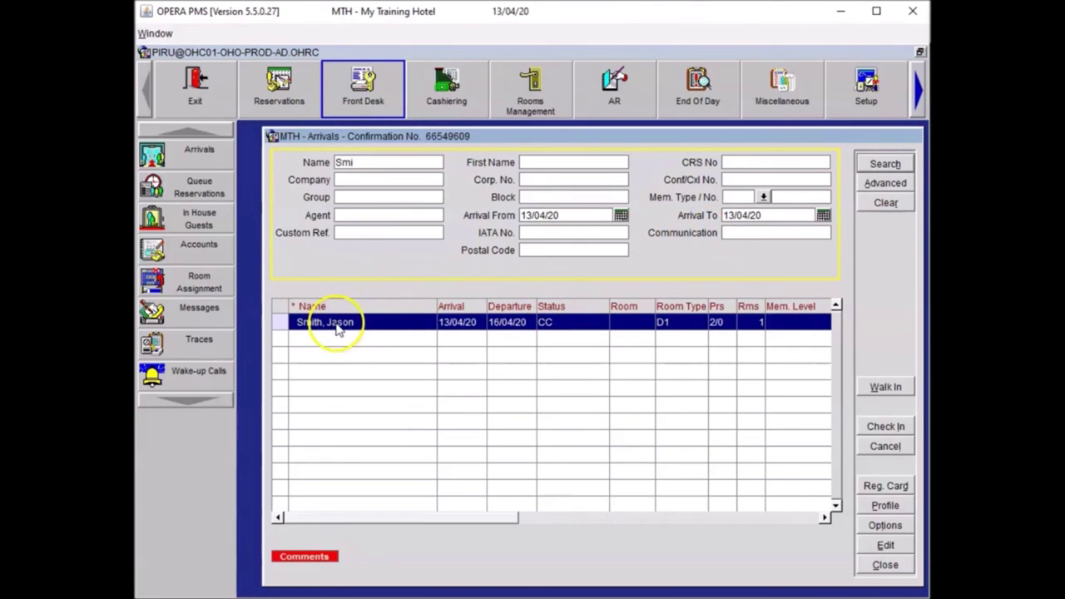
left_click(886, 547)
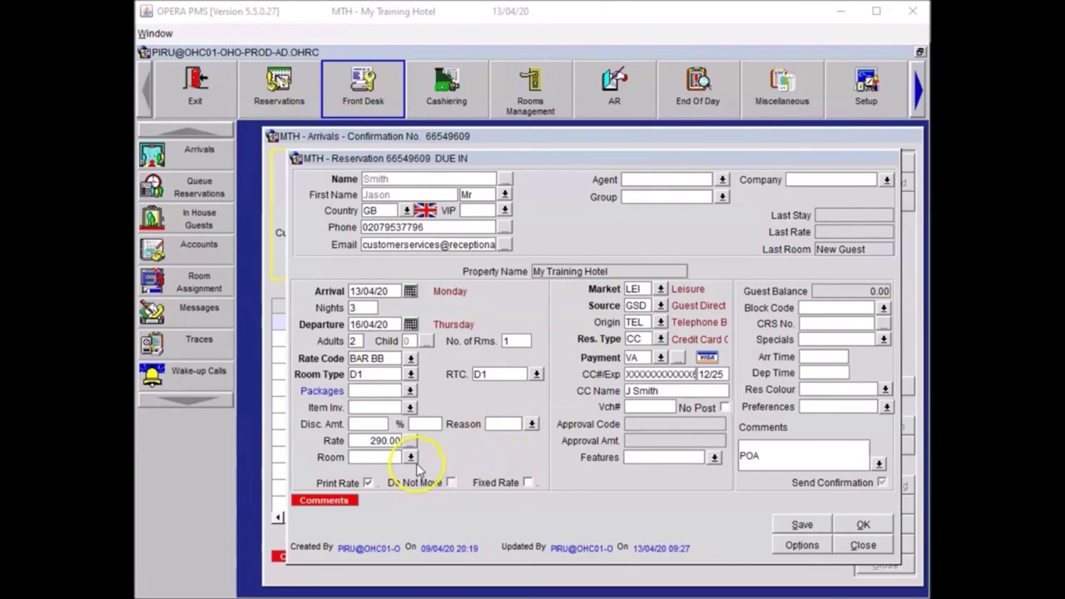
Step: List the vacant, inspected D1 Standard Double rooms available for this reservation
left_click(410, 457)
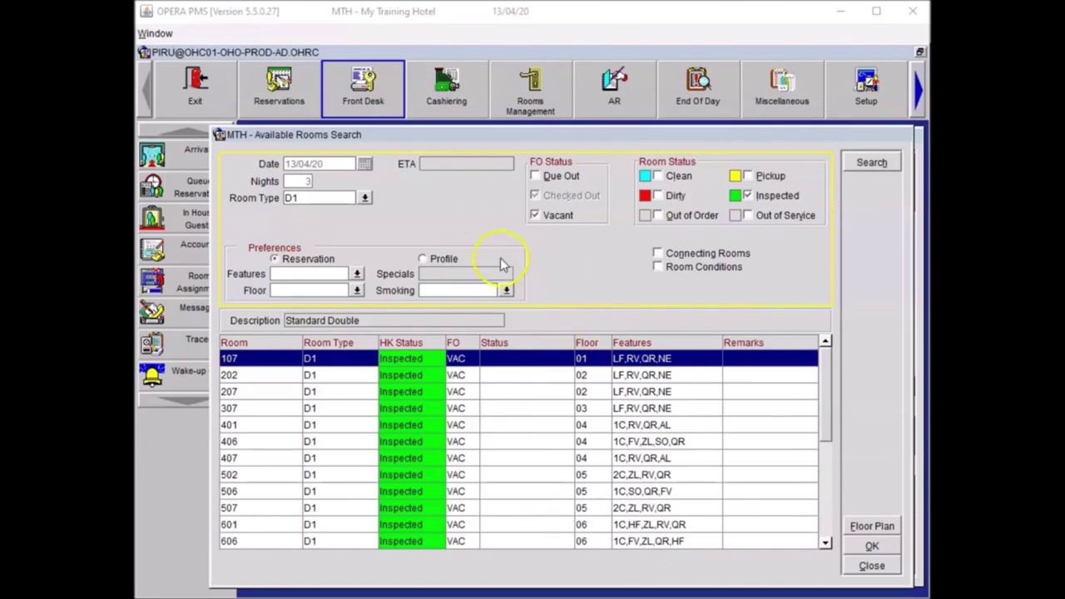
Step: Filter available rooms by the AL Away From Lift feature and assign room 407
left_click(357, 275)
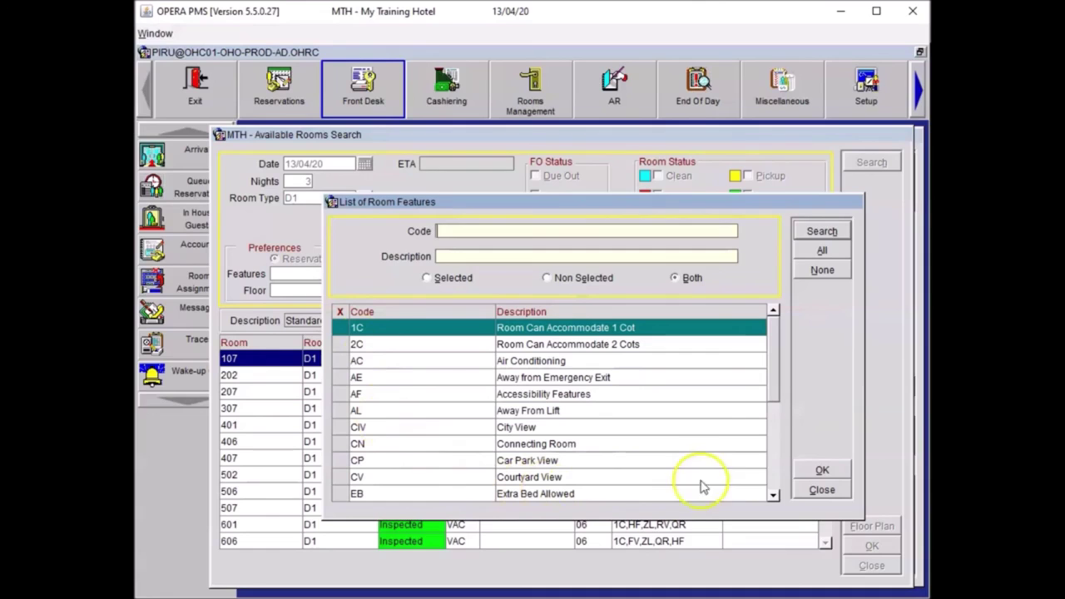
left_click(777, 383)
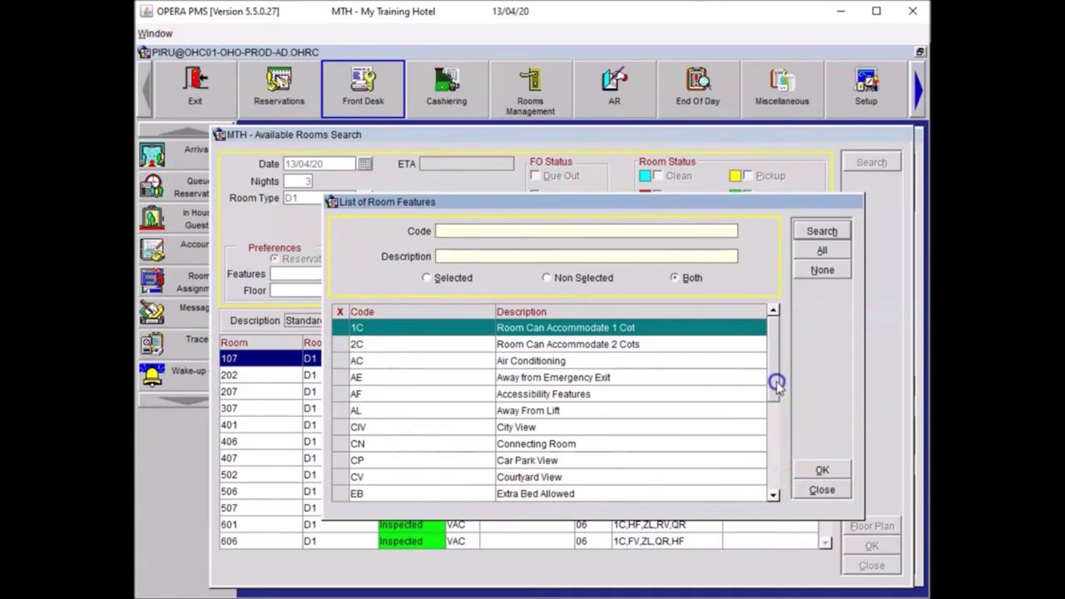
left_click(342, 415)
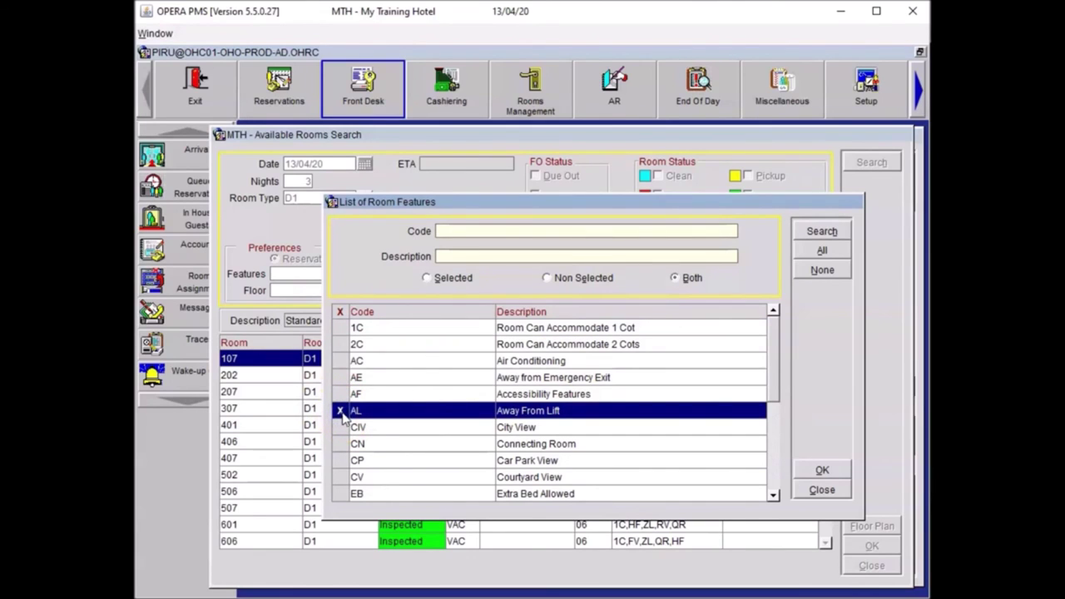
left_click(823, 471)
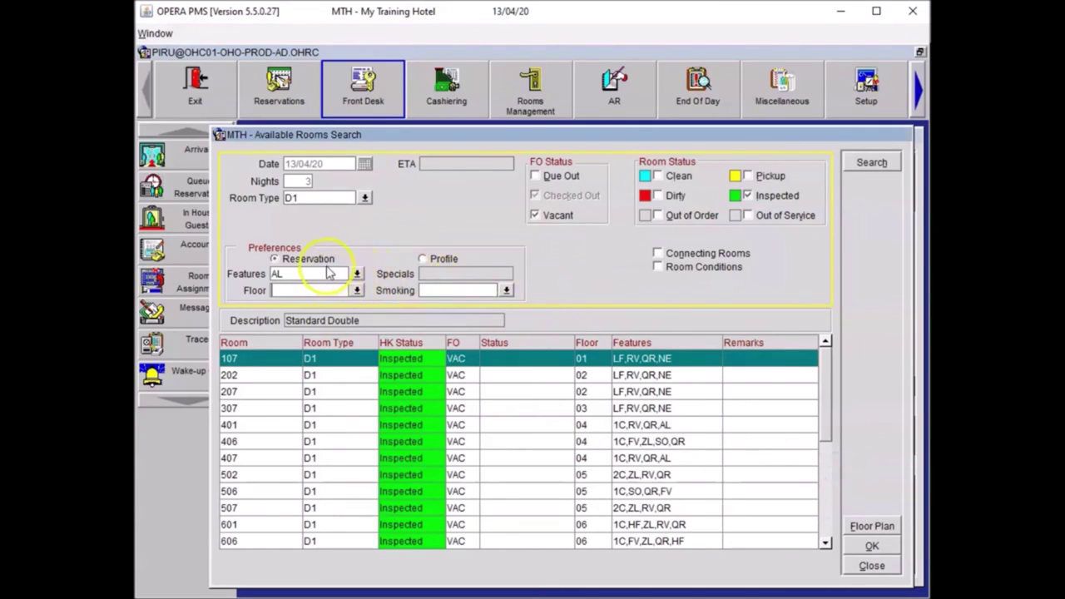
left_click(872, 164)
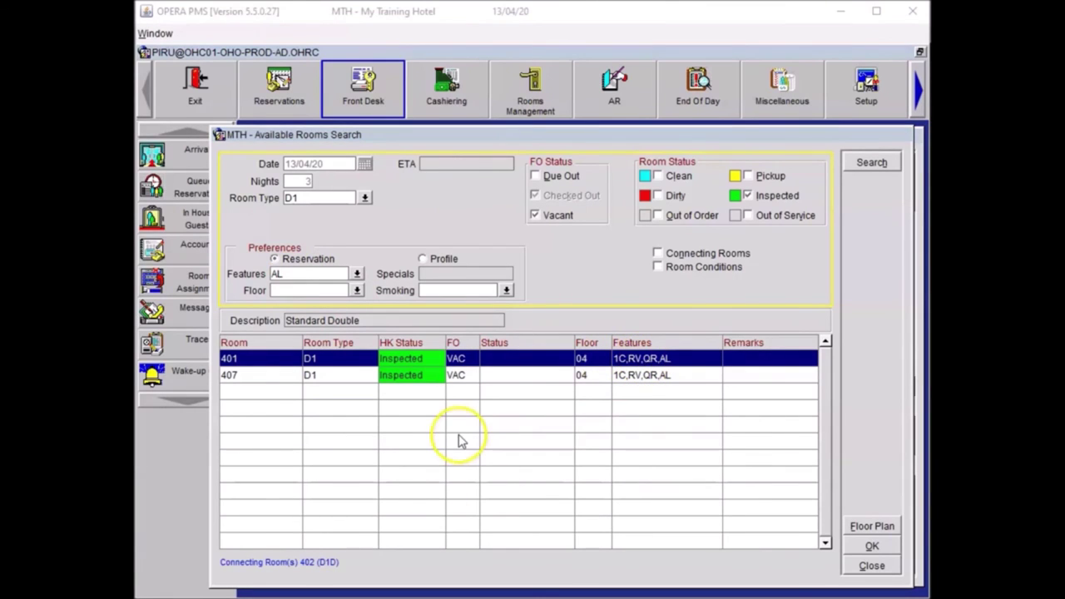
left_click(456, 375)
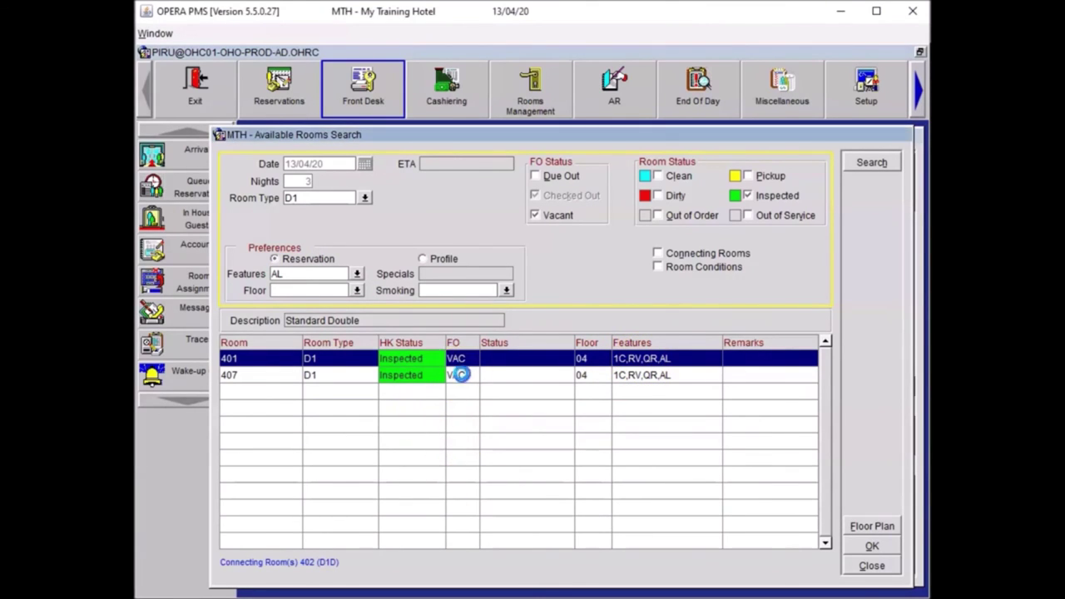
left_click(872, 546)
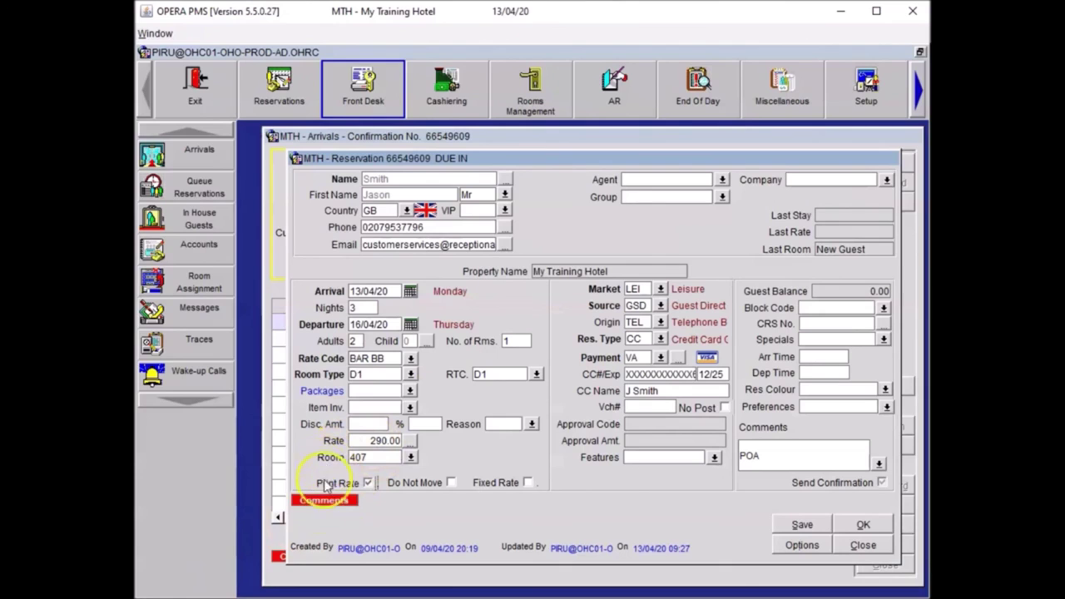
Step: Save the reservation with room 407 and bring up its Reservation Options
left_click(798, 526)
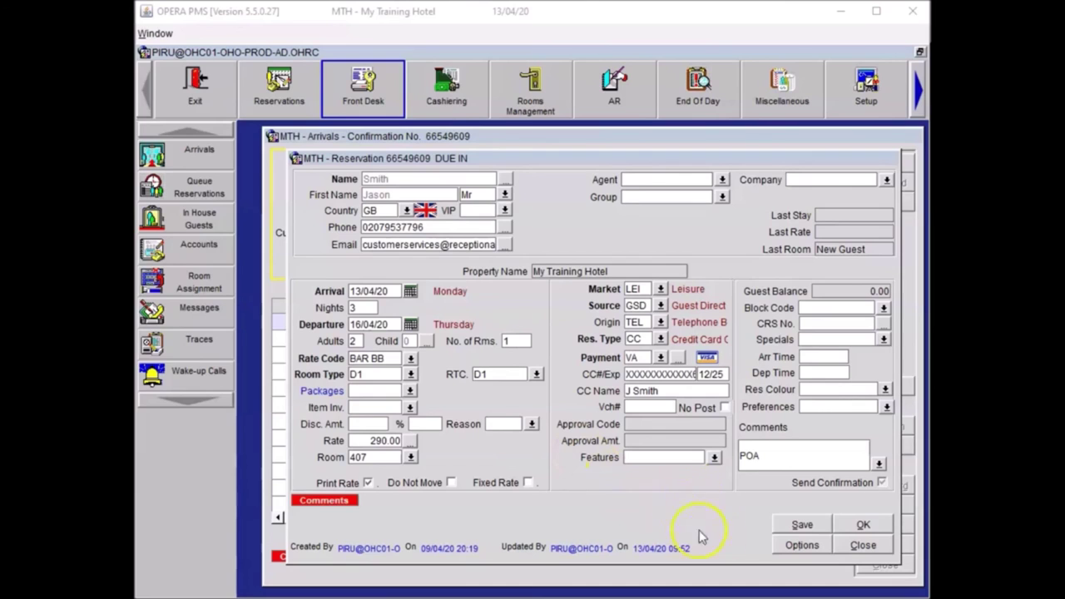
left_click(799, 546)
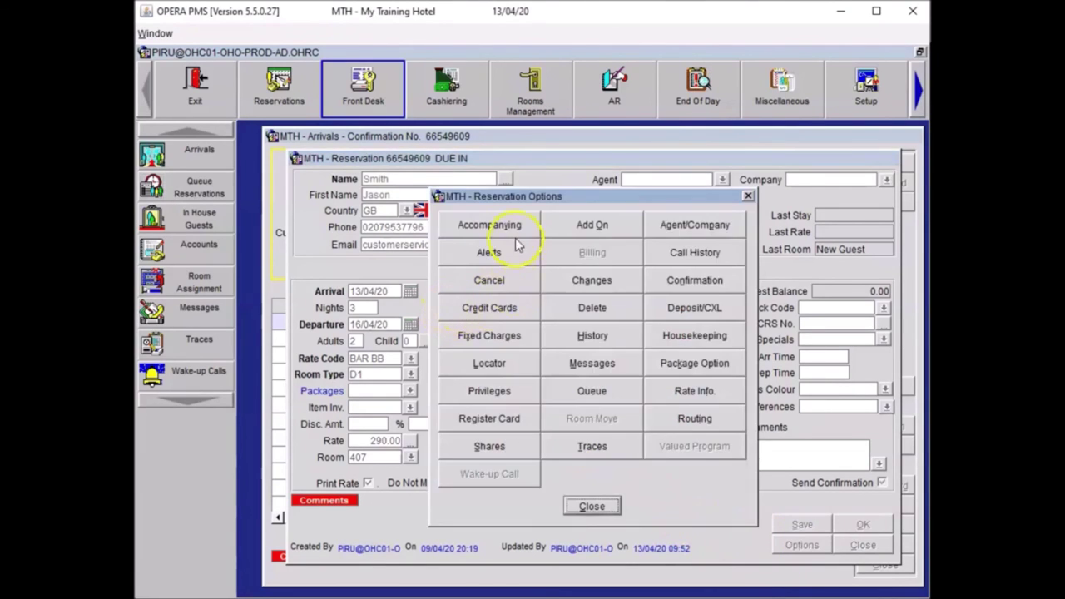
Step: Print the uk_reg_tth registration card and close Reservation Options
left_click(500, 421)
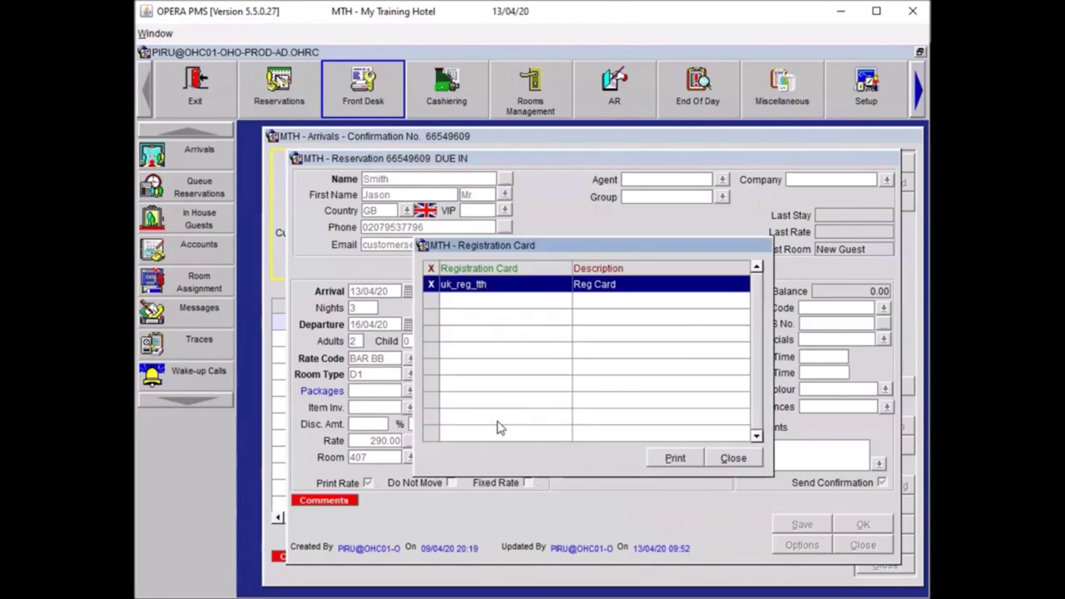
left_click(675, 438)
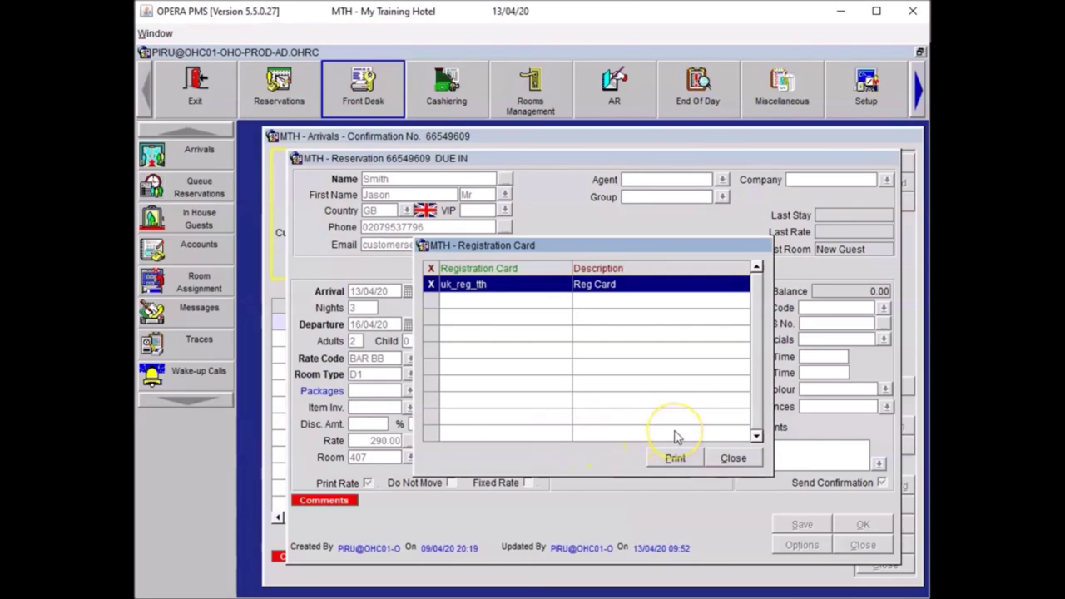
left_click(681, 460)
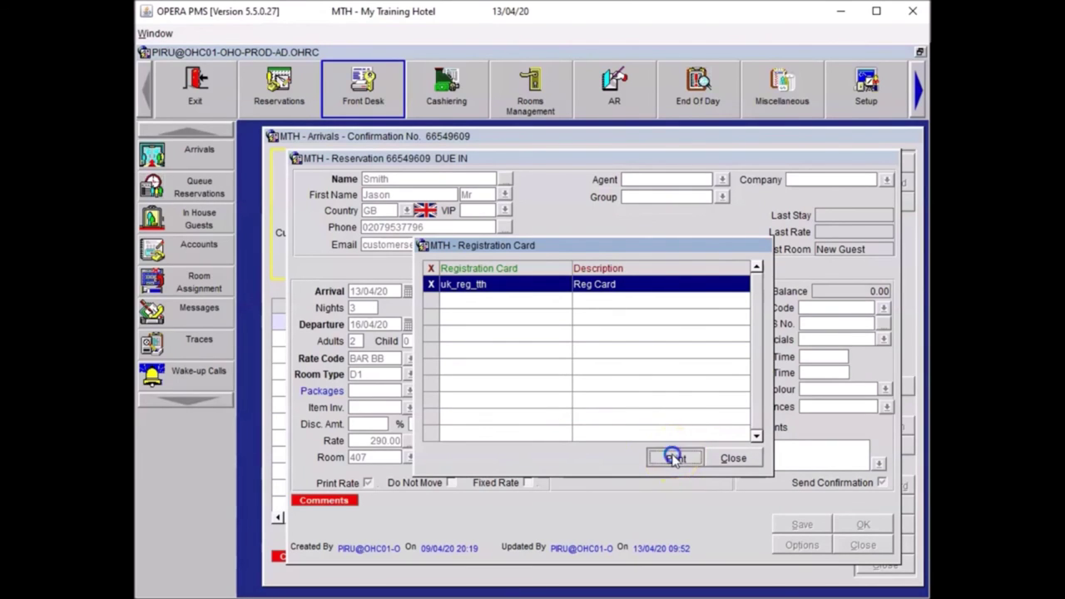
left_click(606, 504)
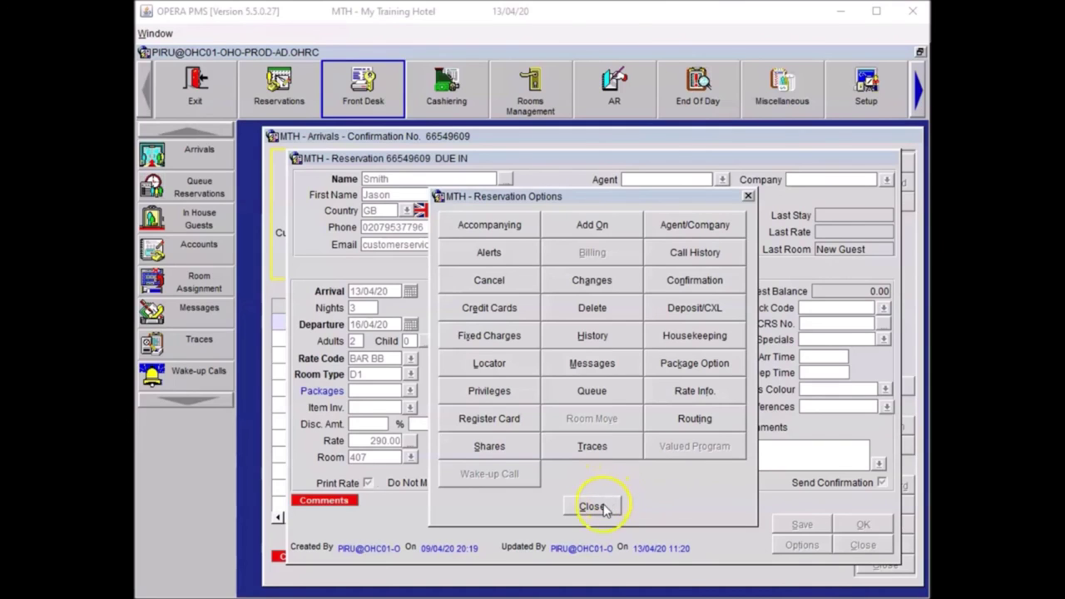
left_click(605, 508)
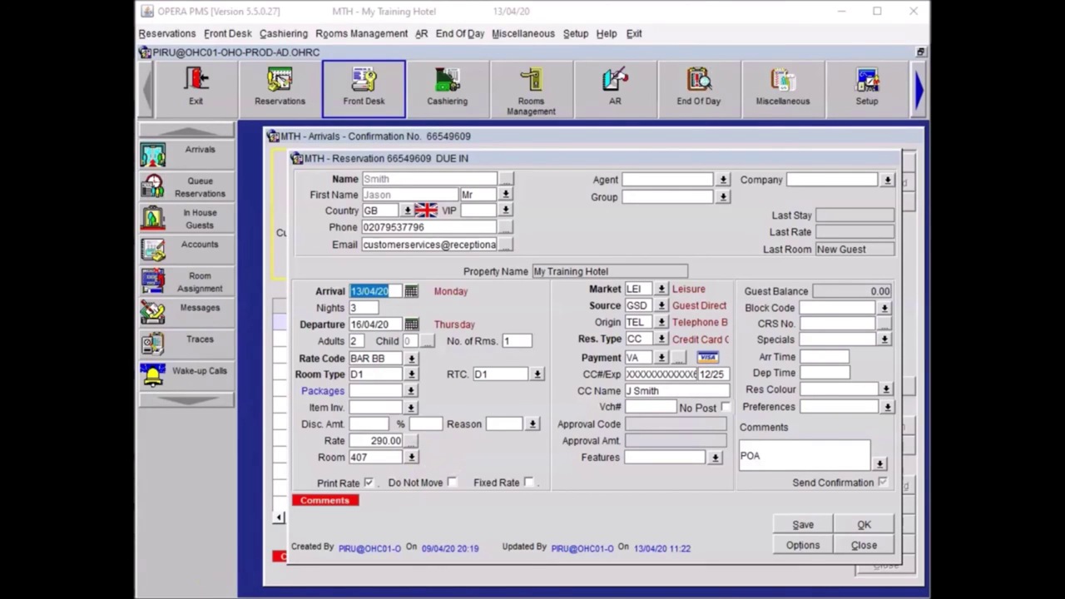
Step: Set the Visa card payment's authorization rule to 2, Nights*(Daily Rate + Amount), with 50.00
left_click(593, 398)
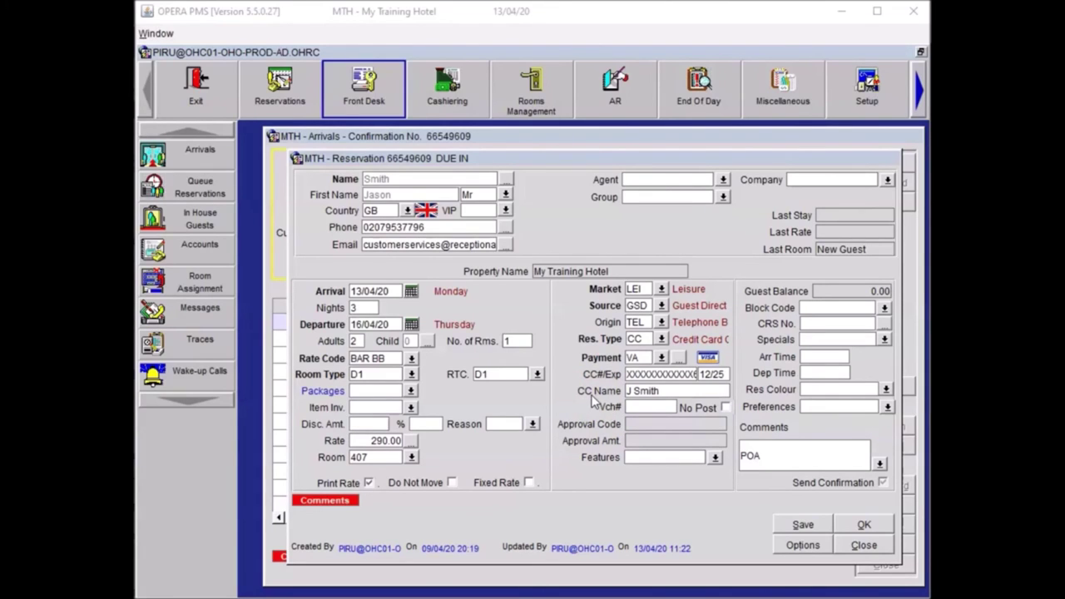
left_click(704, 361)
left_click(680, 358)
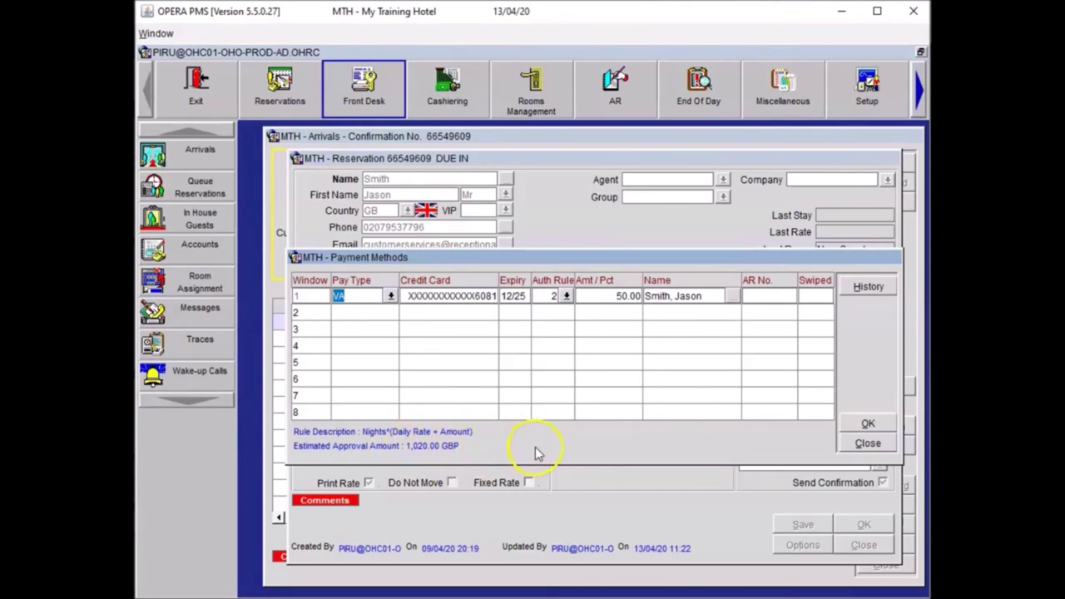
left_click(566, 297)
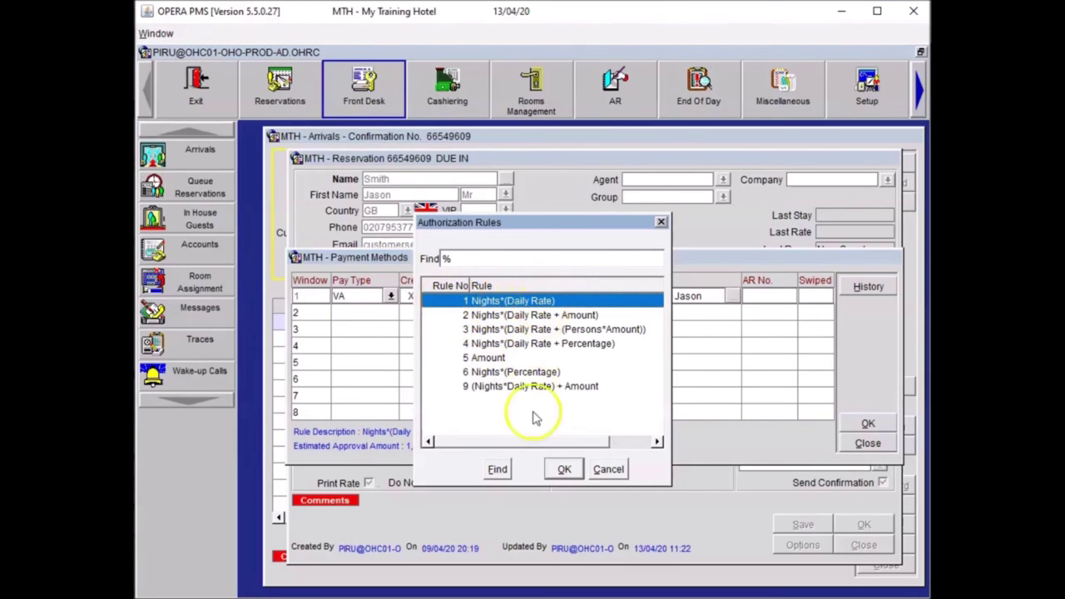
left_click(565, 468)
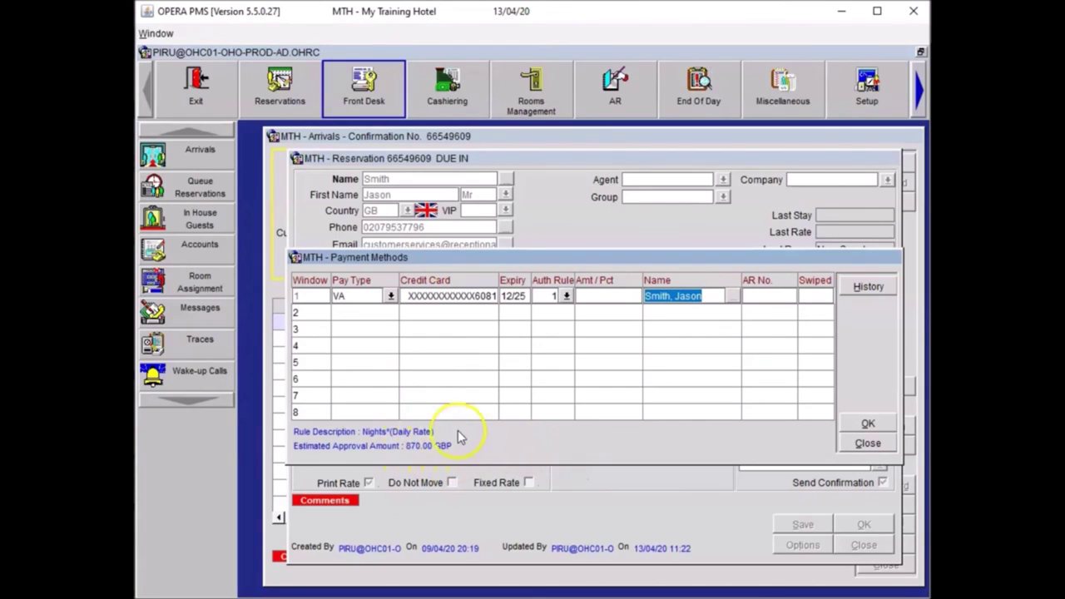
left_click(556, 297)
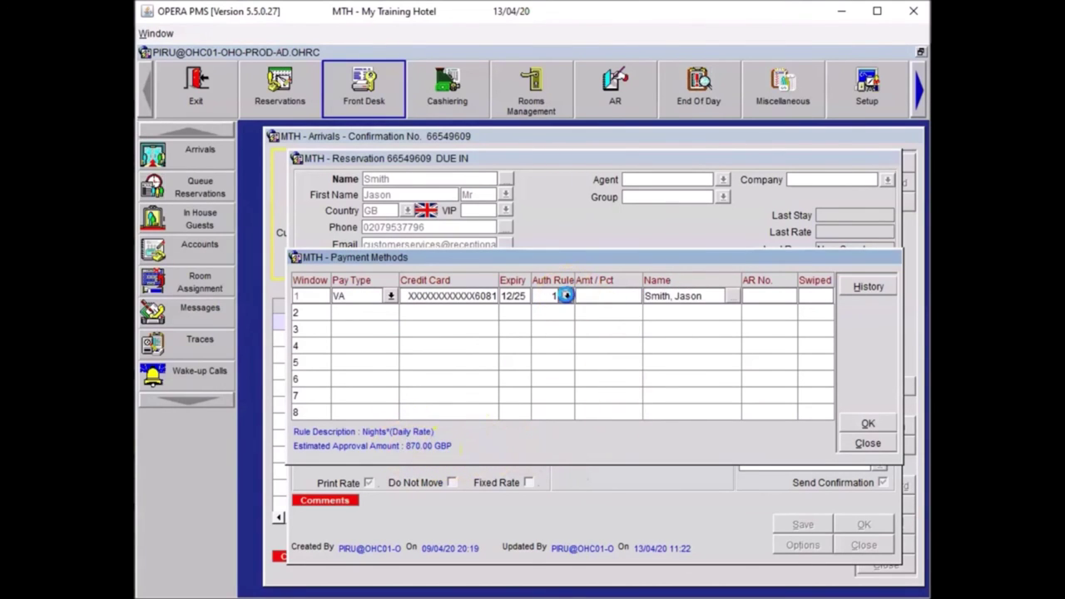
left_click(566, 296)
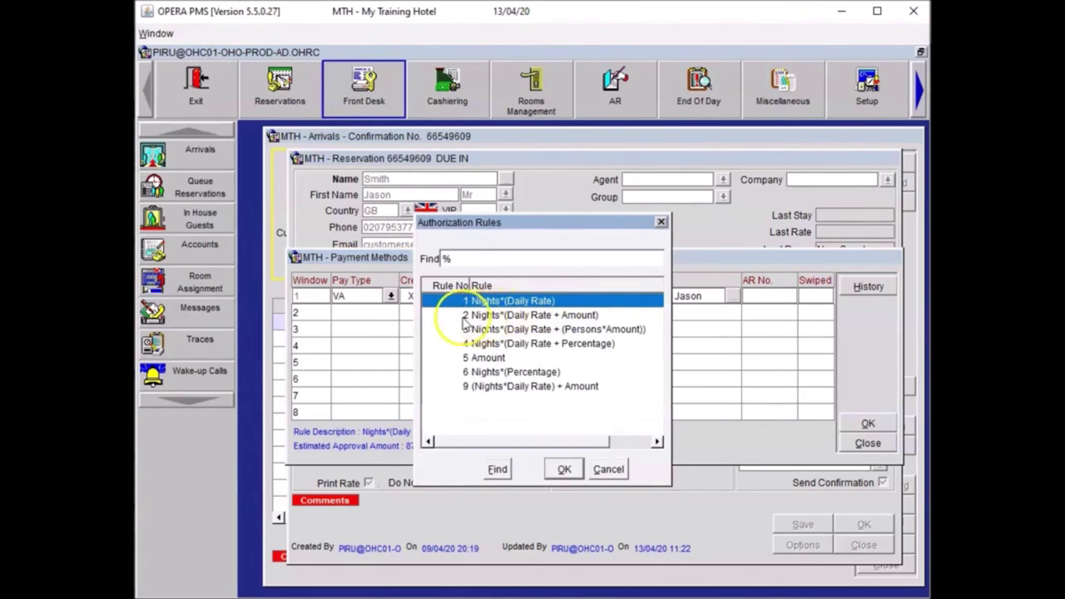
left_click(489, 316)
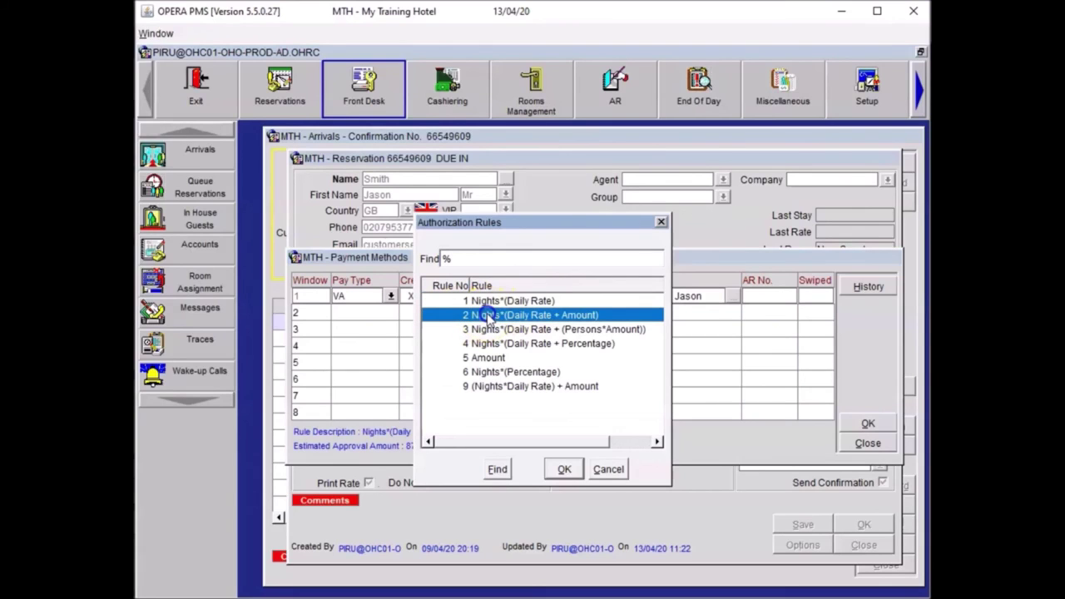
left_click(565, 469)
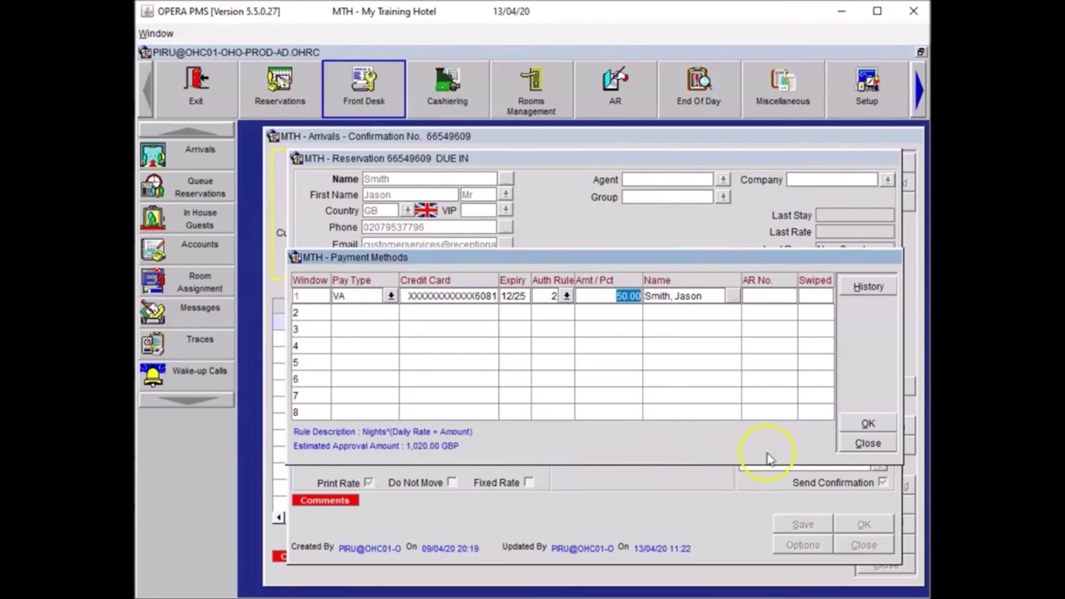
left_click(862, 424)
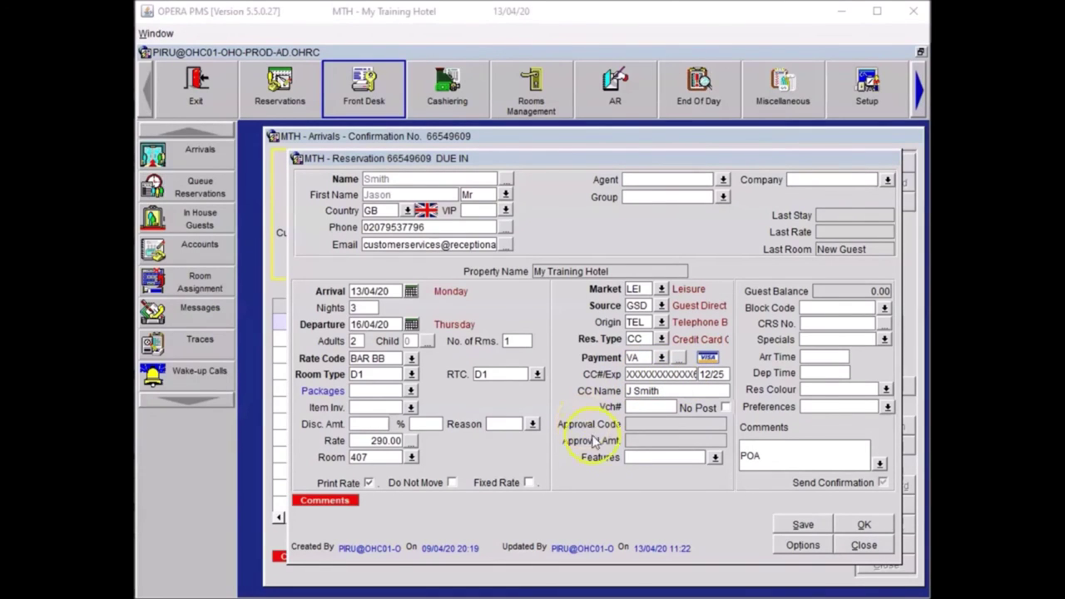
Step: Confirm the reservation, check the guest into room 407, and close the Arrivals list
left_click(862, 524)
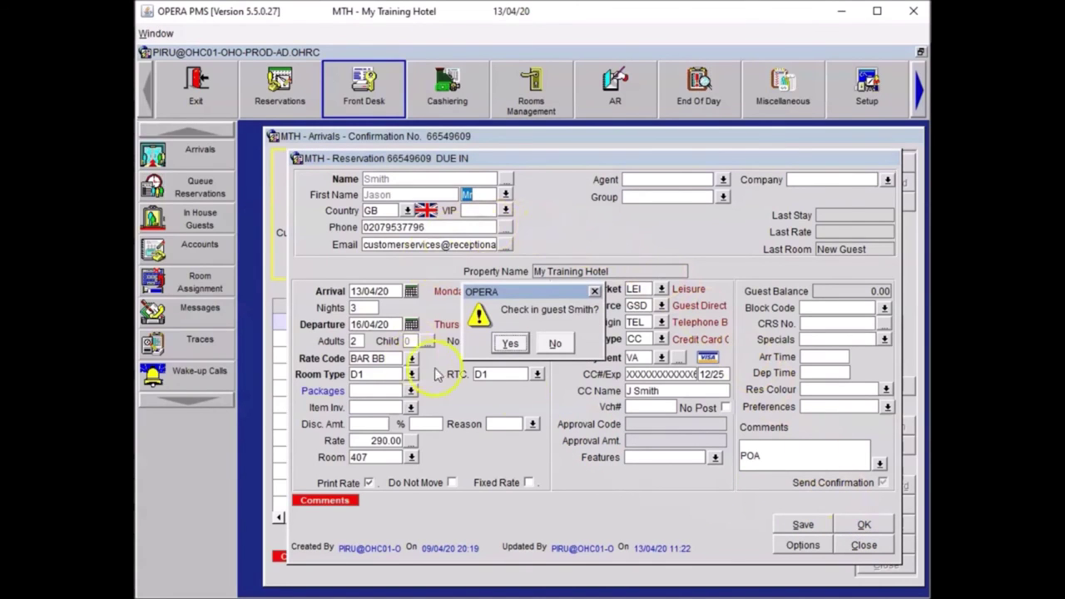
left_click(508, 342)
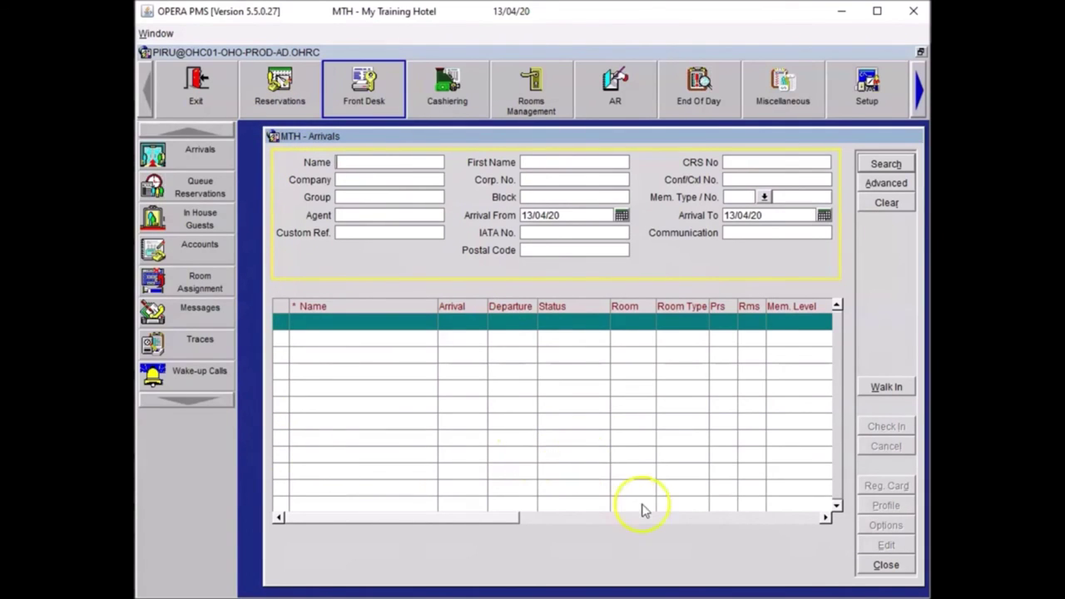
left_click(882, 566)
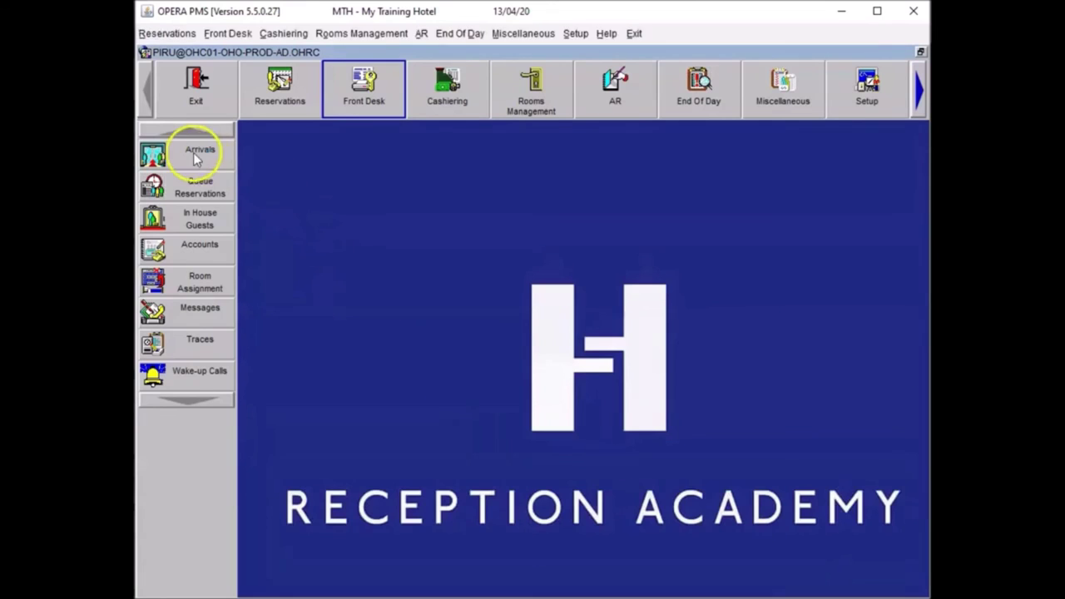
Step: Search In House Guests by the guest's surname and open the checked-in room 407 reservation
left_click(169, 220)
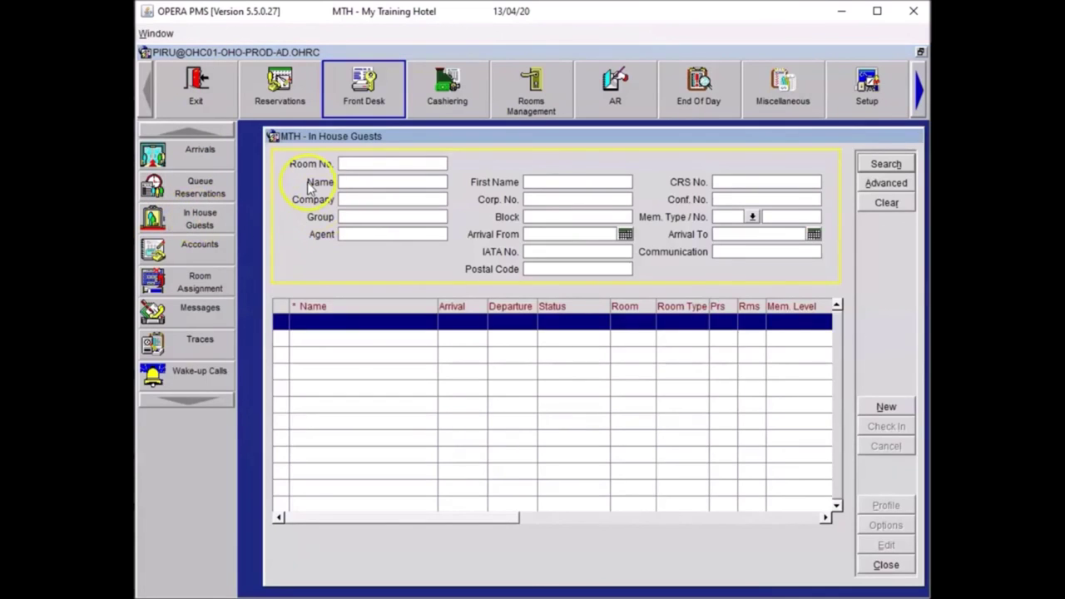
left_click(354, 182)
type("Smit")
key("Return")
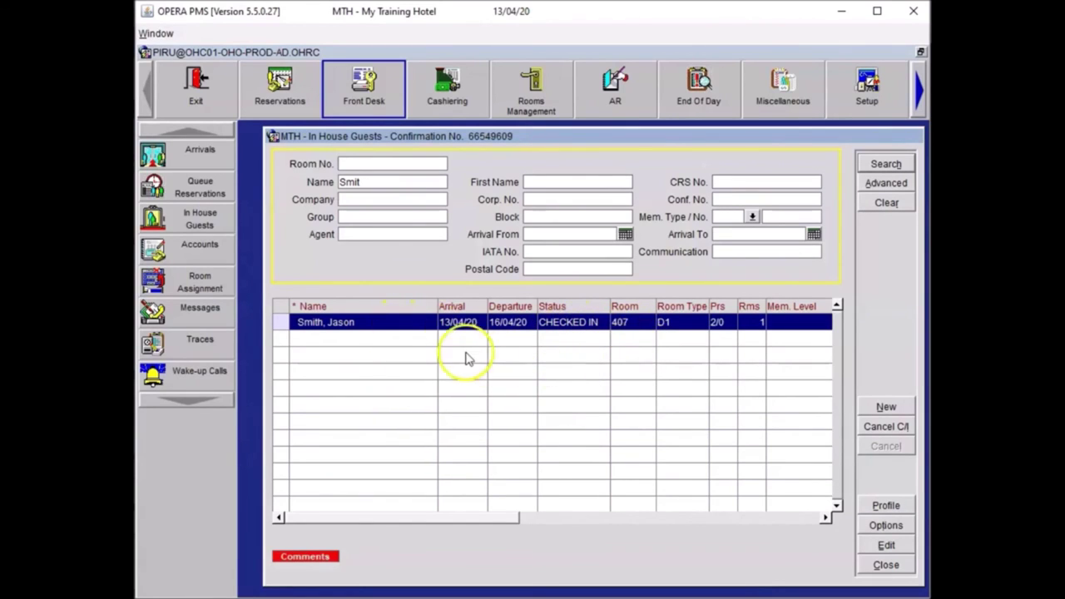
double_click(366, 326)
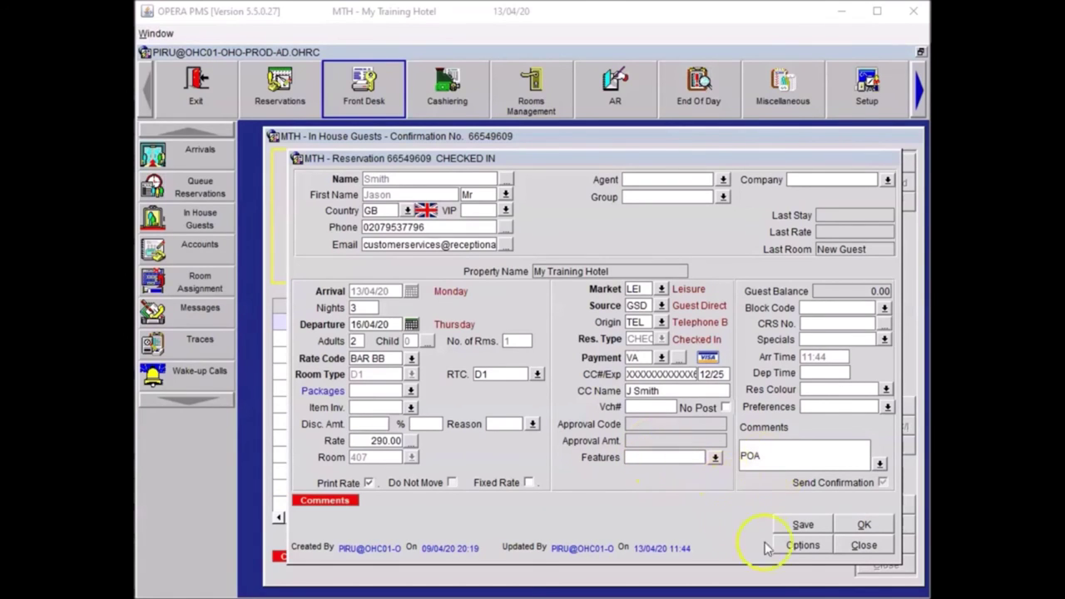
Step: Manually authorize 1,020.00 on the Visa card with the approval code, then return to the reservation
left_click(801, 545)
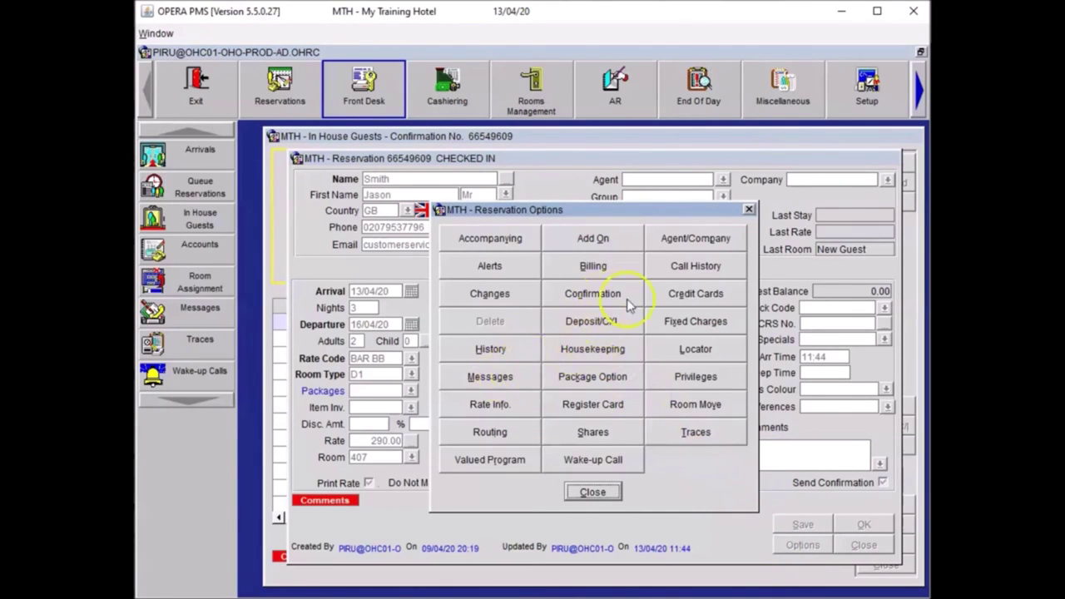
left_click(691, 296)
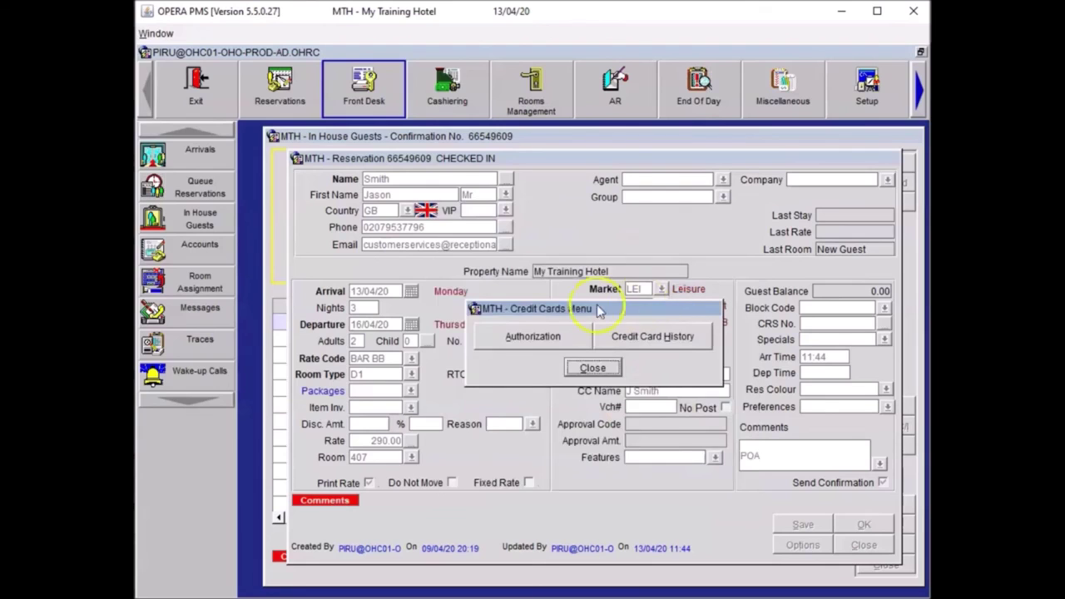
left_click(506, 339)
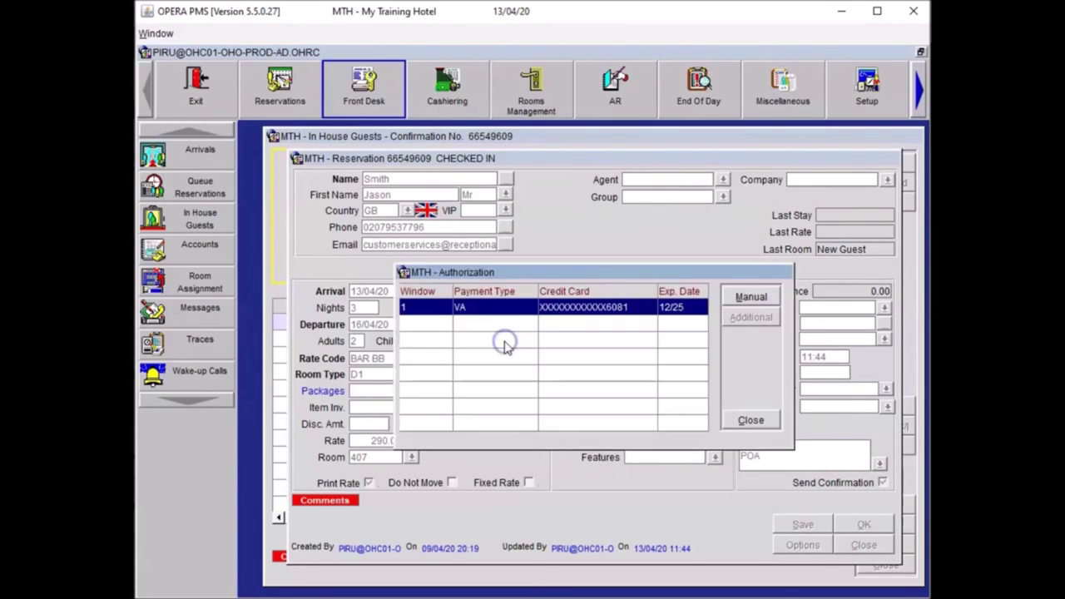
left_click(743, 298)
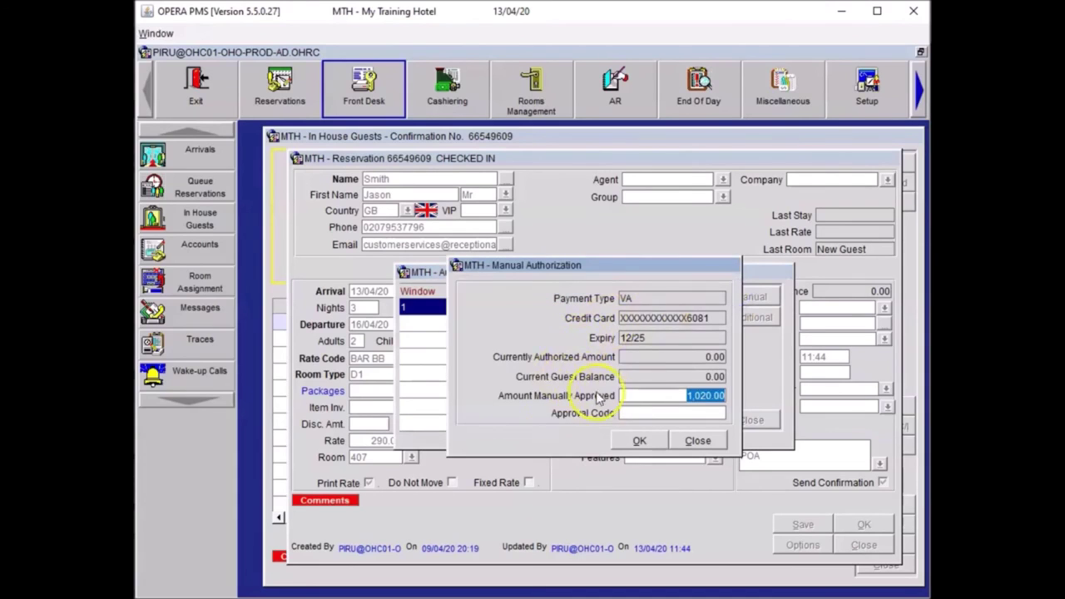
left_click(634, 412)
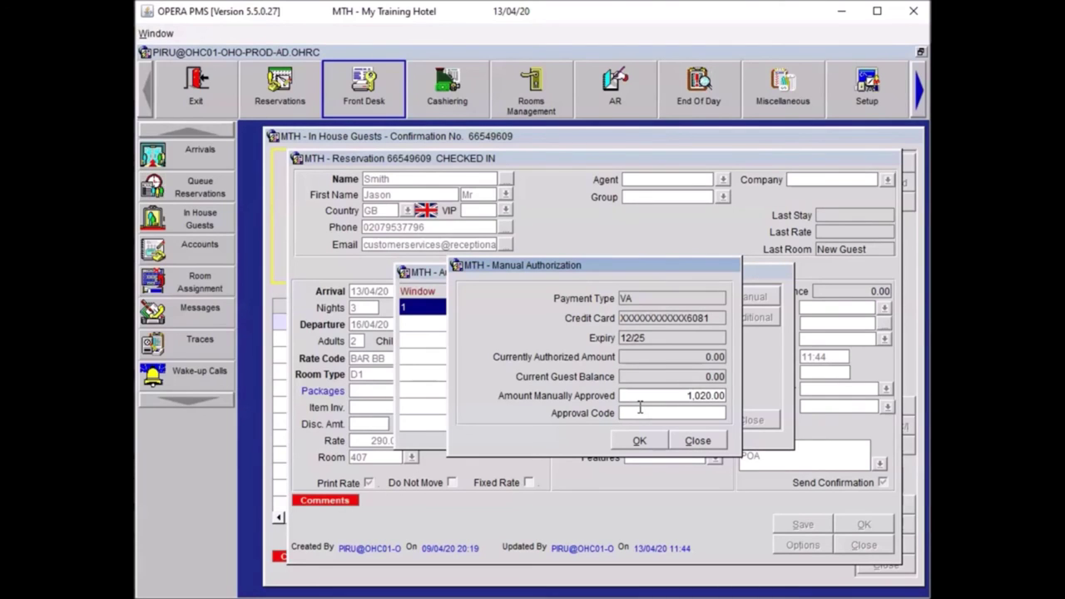
type("23456")
left_click(638, 440)
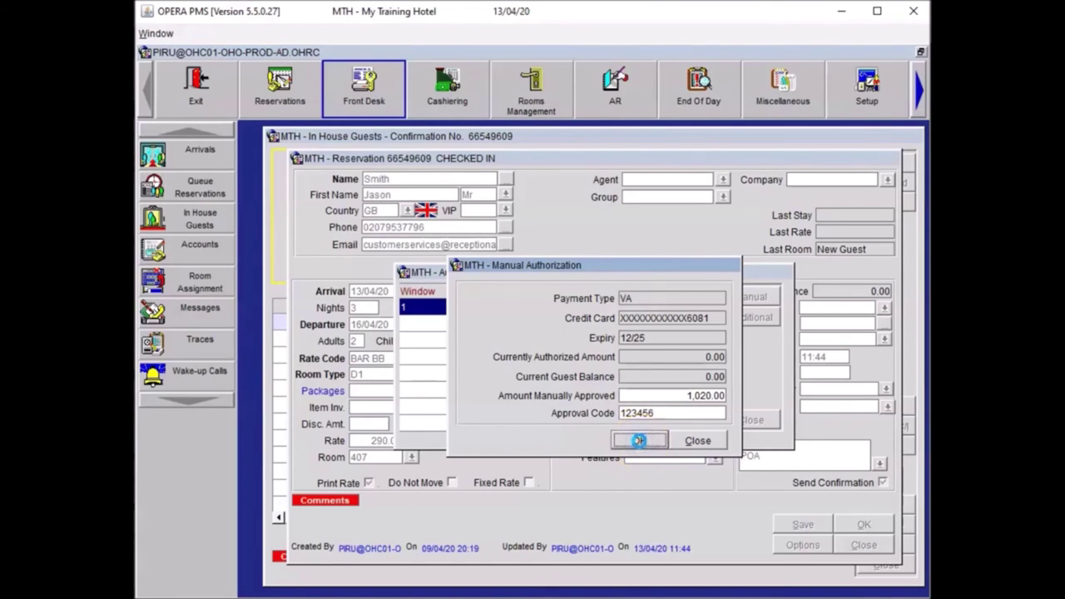
left_click(594, 493)
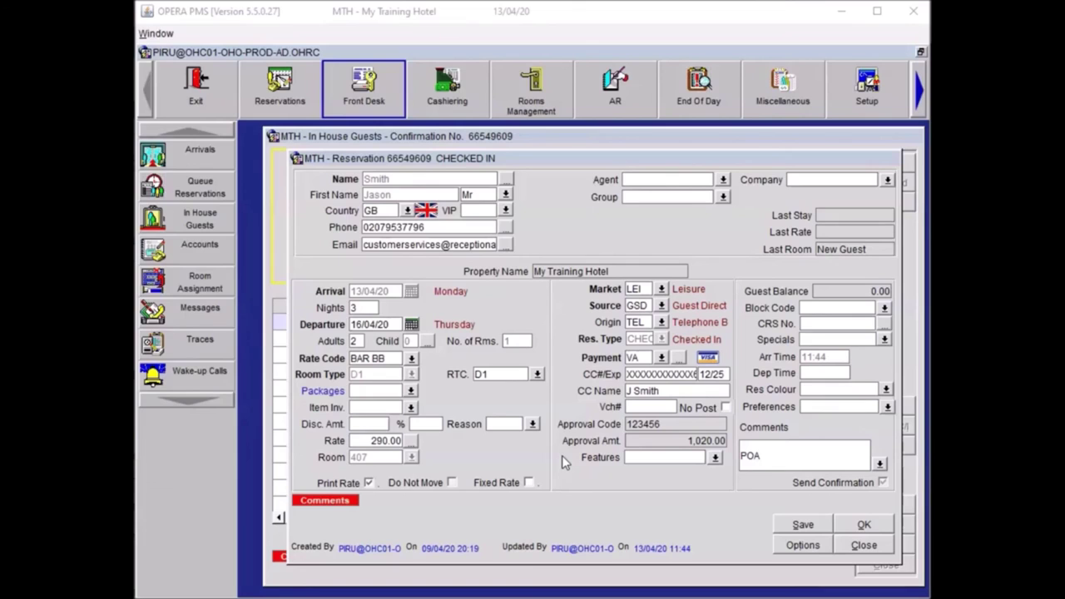
Step: Save the room 407 reservation with its authorised Visa and close the In House Guests list
left_click(567, 351)
left_click(694, 448)
left_click(739, 478)
left_click(864, 522)
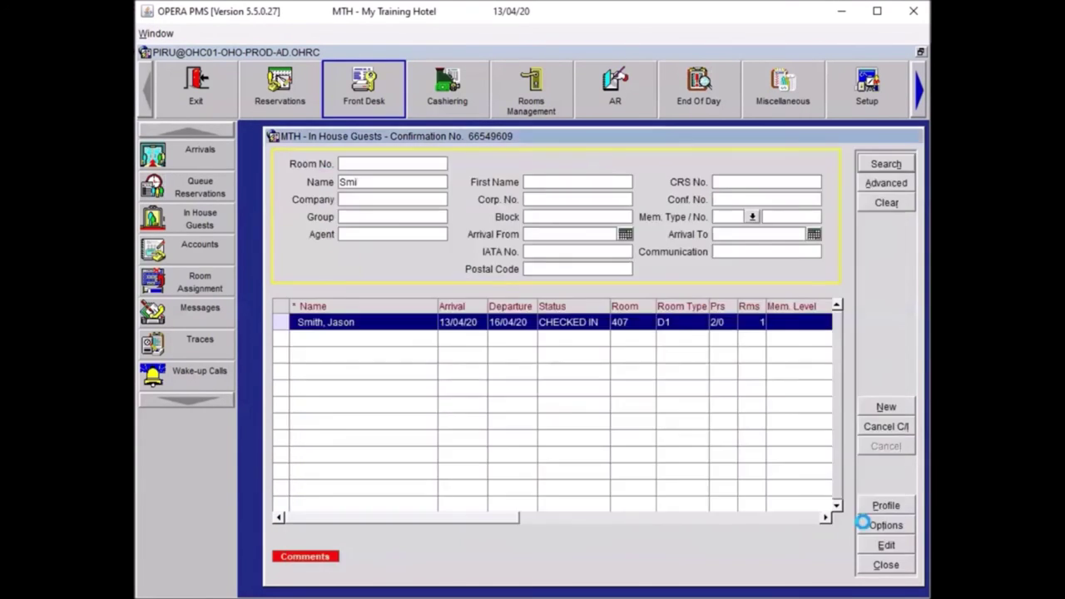
left_click(884, 566)
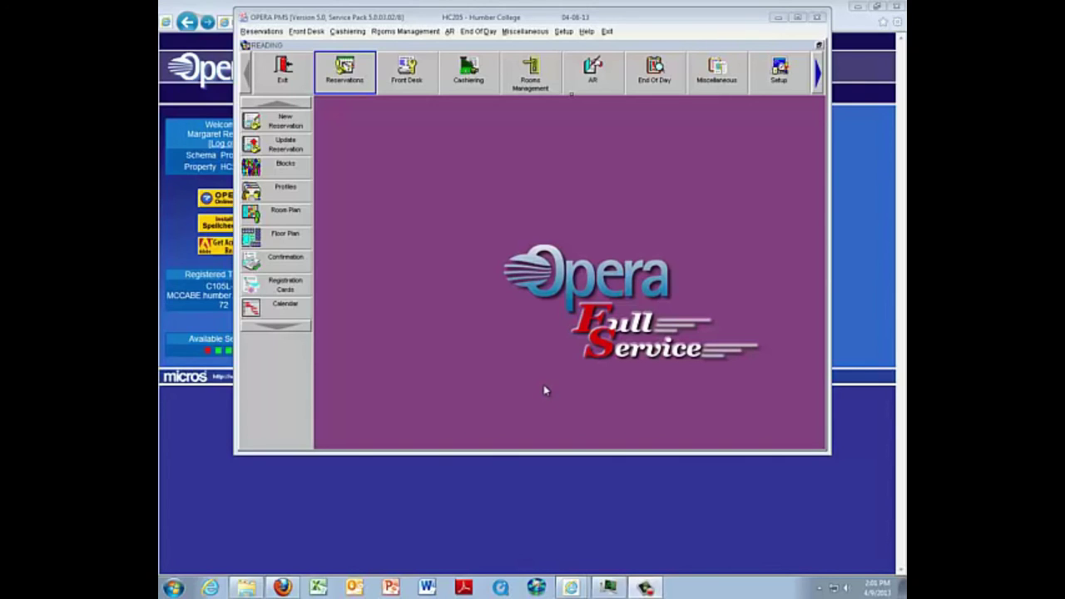
Step: Bring up the Cashiering Quick Check Out list and select due-out rooms 307, 308 and 503
left_click(468, 71)
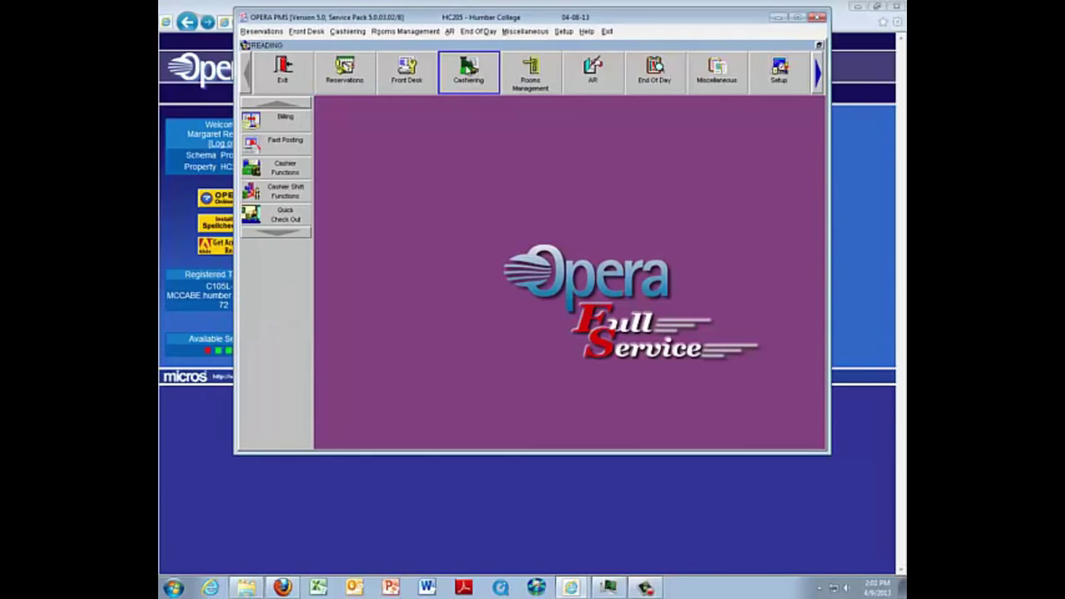
left_click(286, 216)
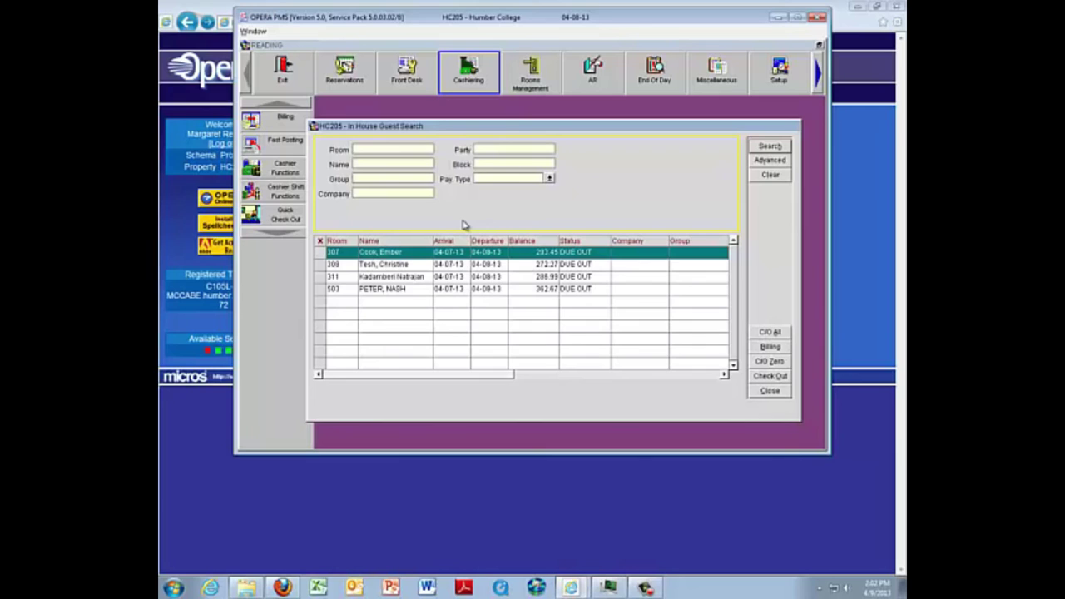
left_click(319, 254)
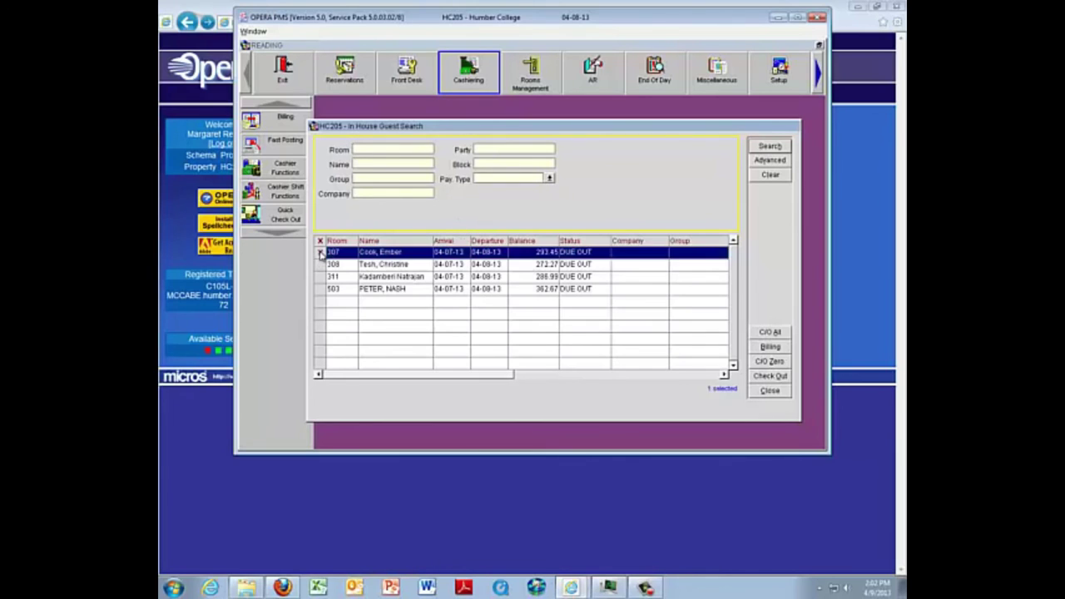
left_click(320, 265)
left_click(320, 289)
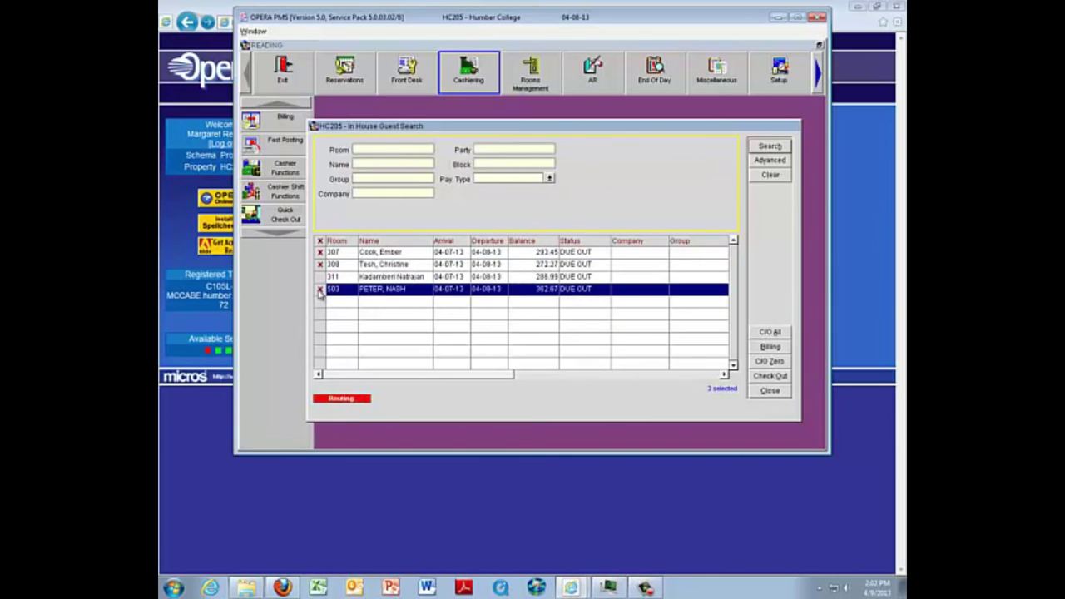
Step: Check out rooms 307, 308 and 503, posting each balance to Visa, leaving only room 311 due out
left_click(779, 379)
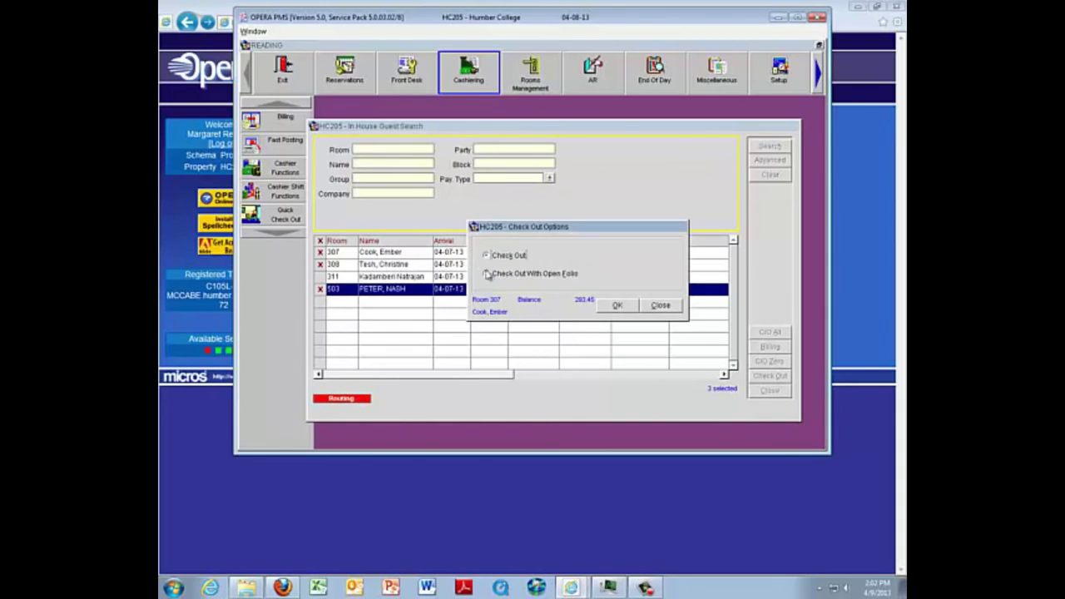
left_click(621, 304)
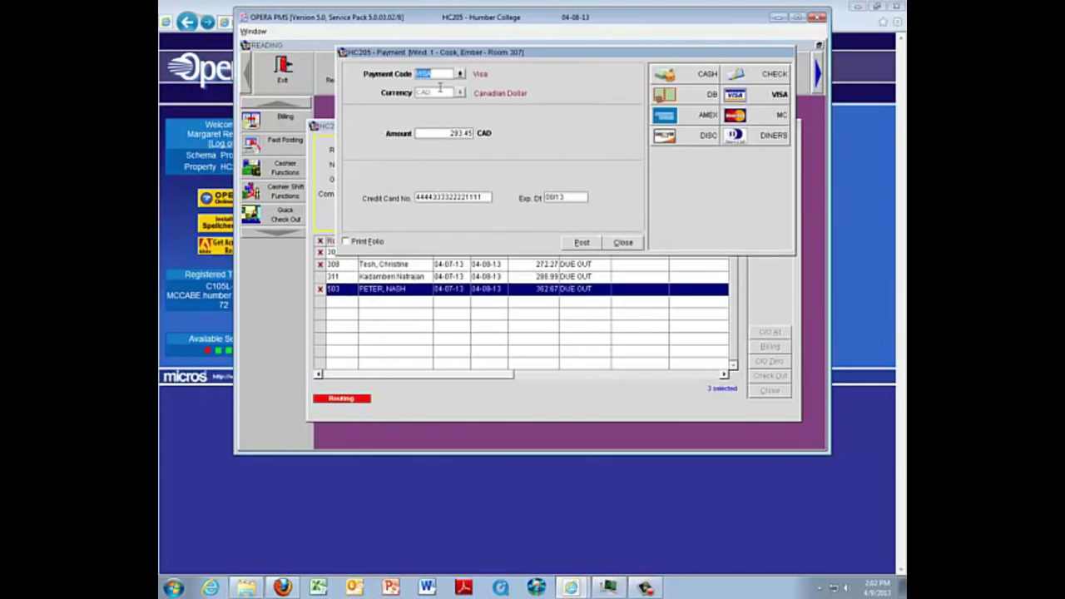
left_click(580, 243)
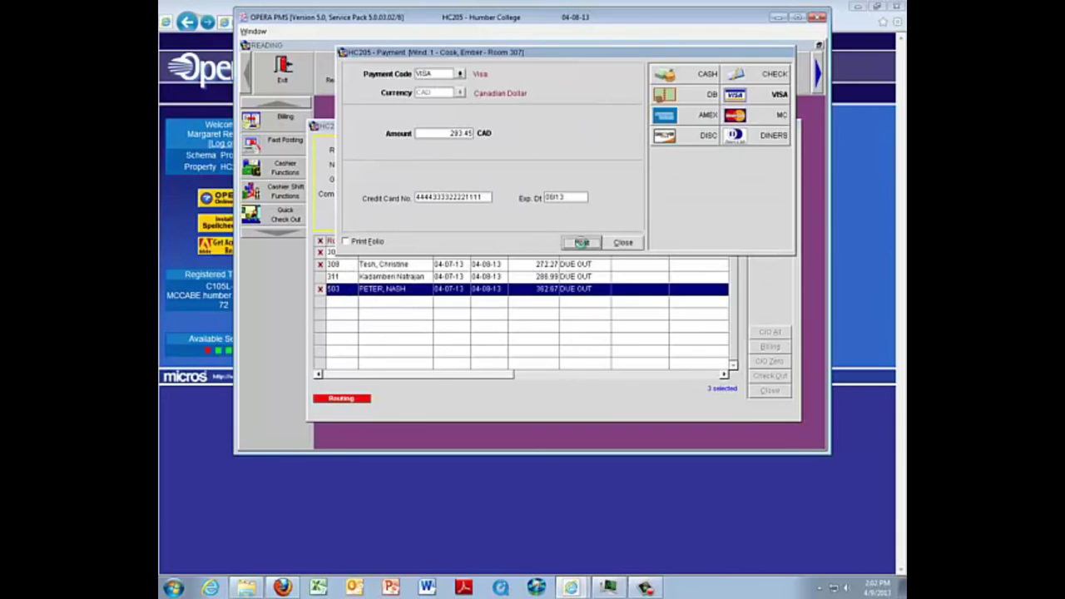
left_click(618, 305)
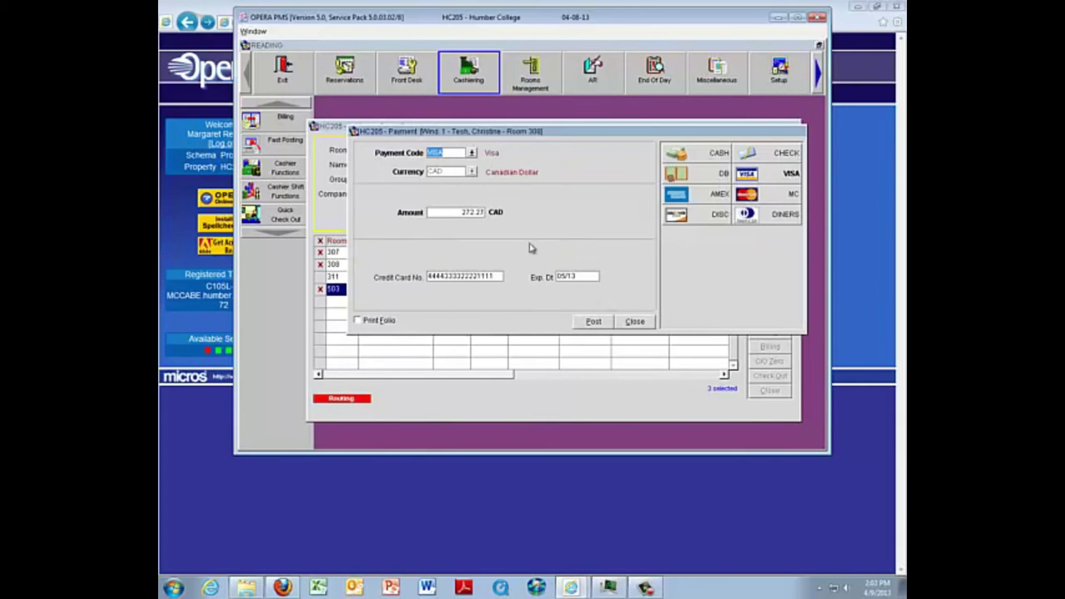
left_click(593, 322)
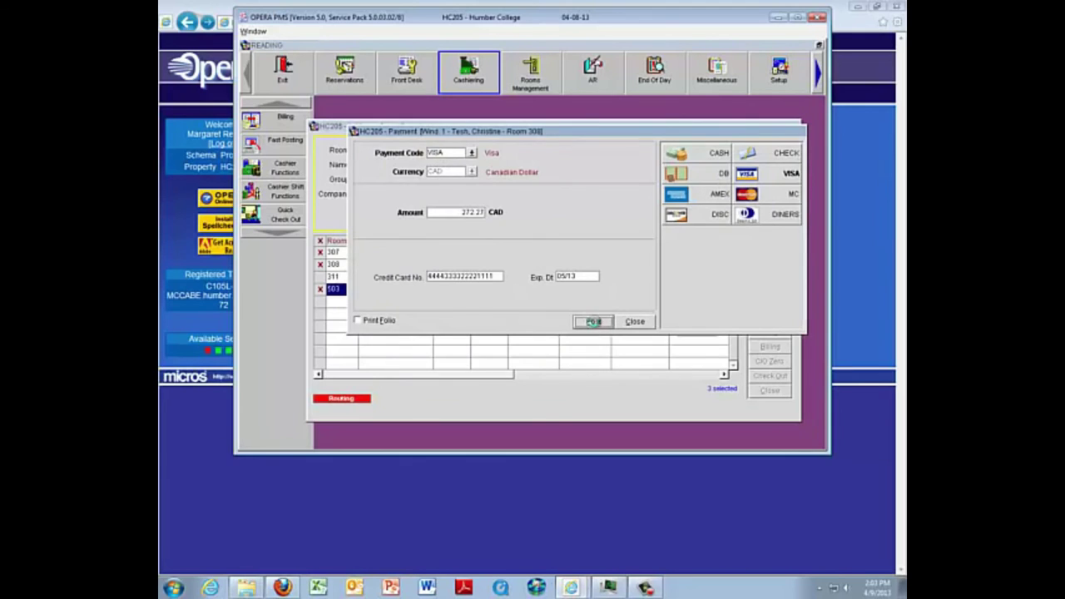
left_click(615, 306)
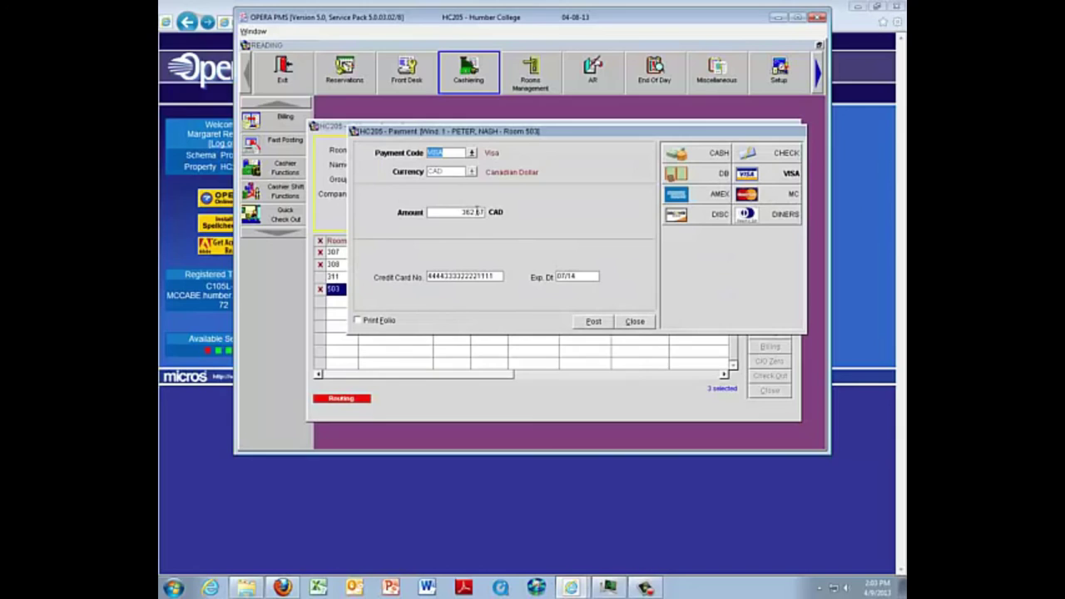
left_click(594, 323)
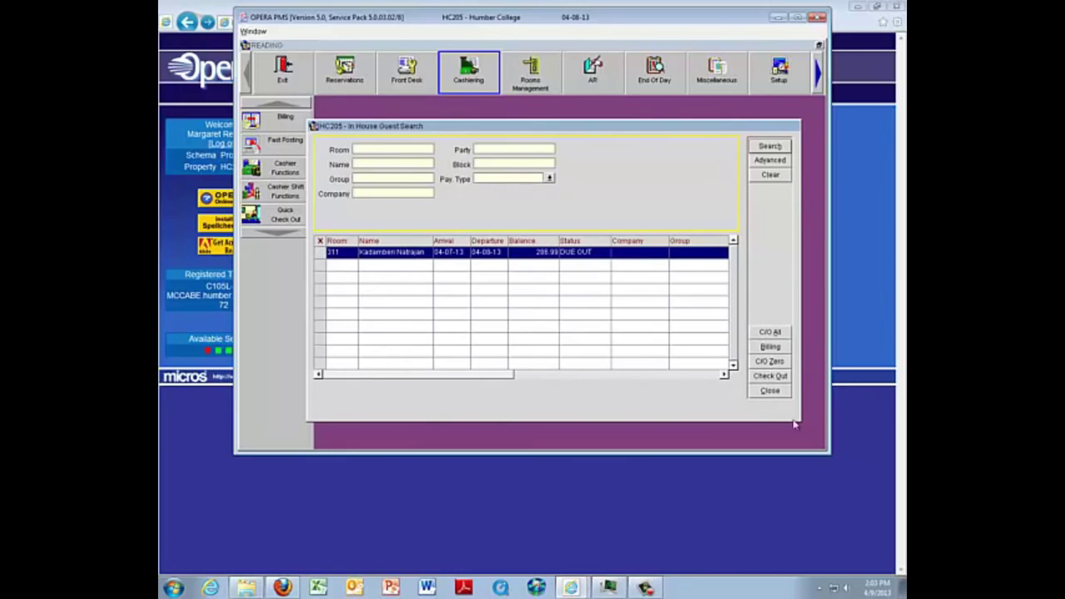
left_click(770, 391)
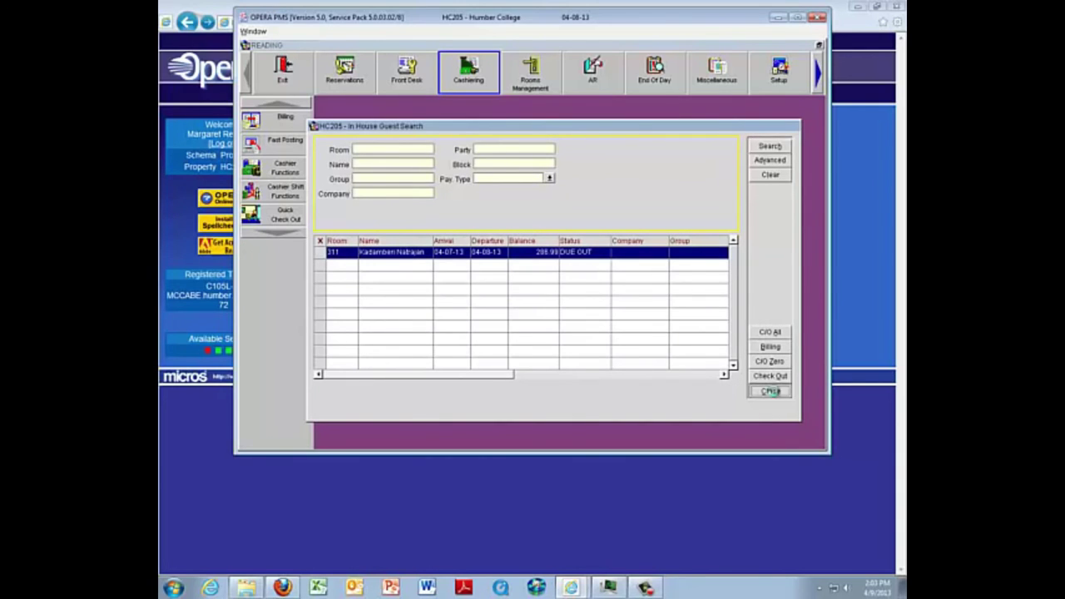